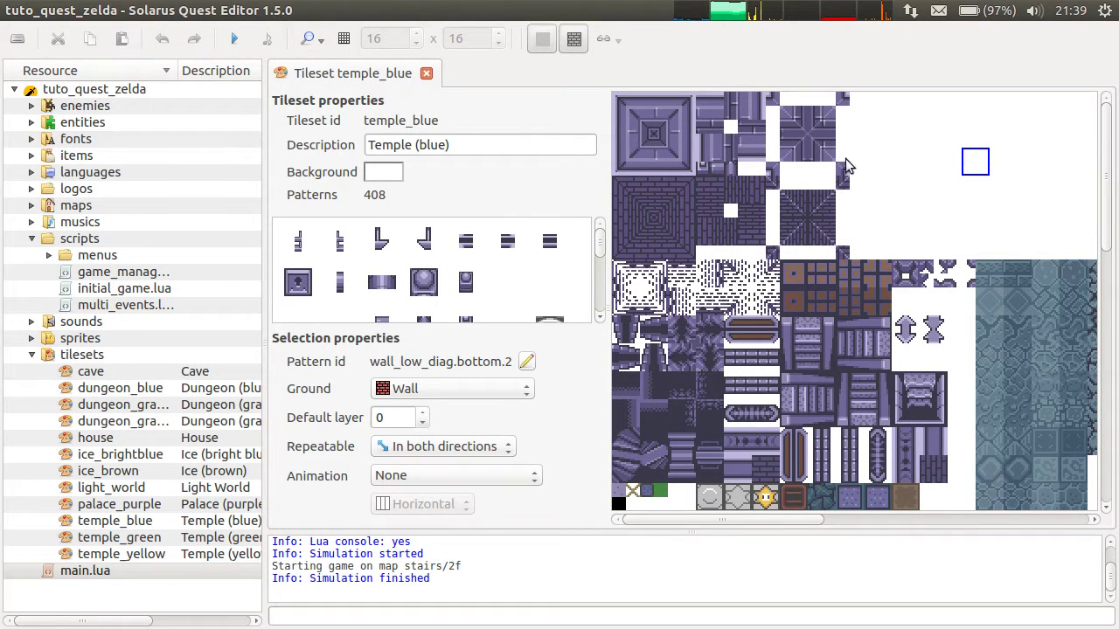
Inspect the properties of the wall.3 pattern in the temple_blue tileset and clear the selection.
{"action": "left_click", "coordinate": [706, 163]}
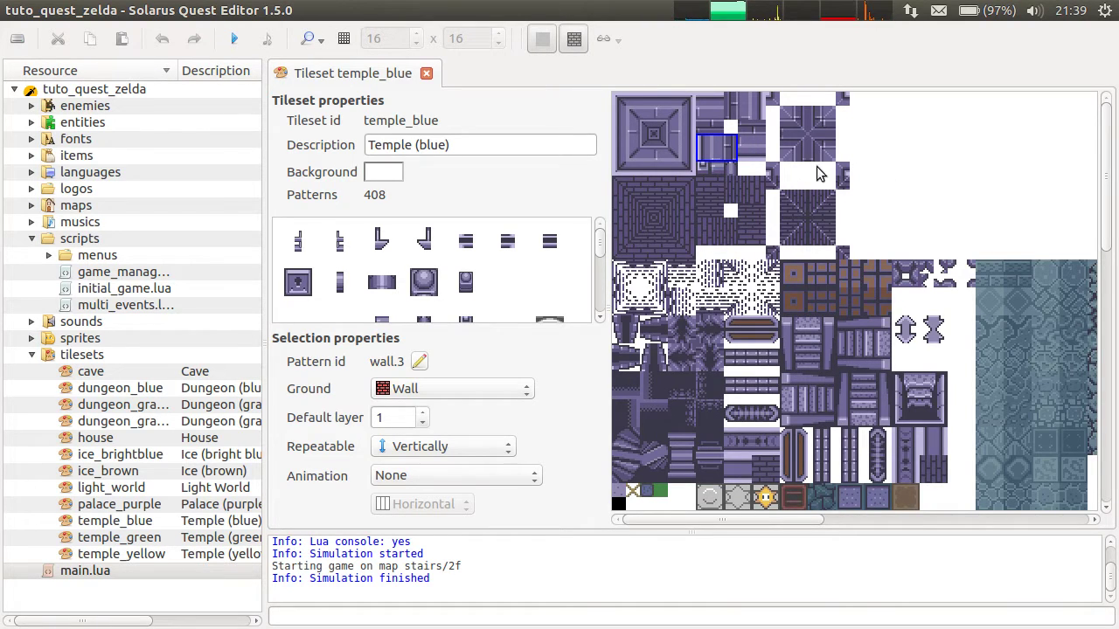
{"action": "left_click", "coordinate": [964, 205]}
{"action": "left_click", "coordinate": [972, 187]}
{"action": "left_click", "coordinate": [1047, 193]}
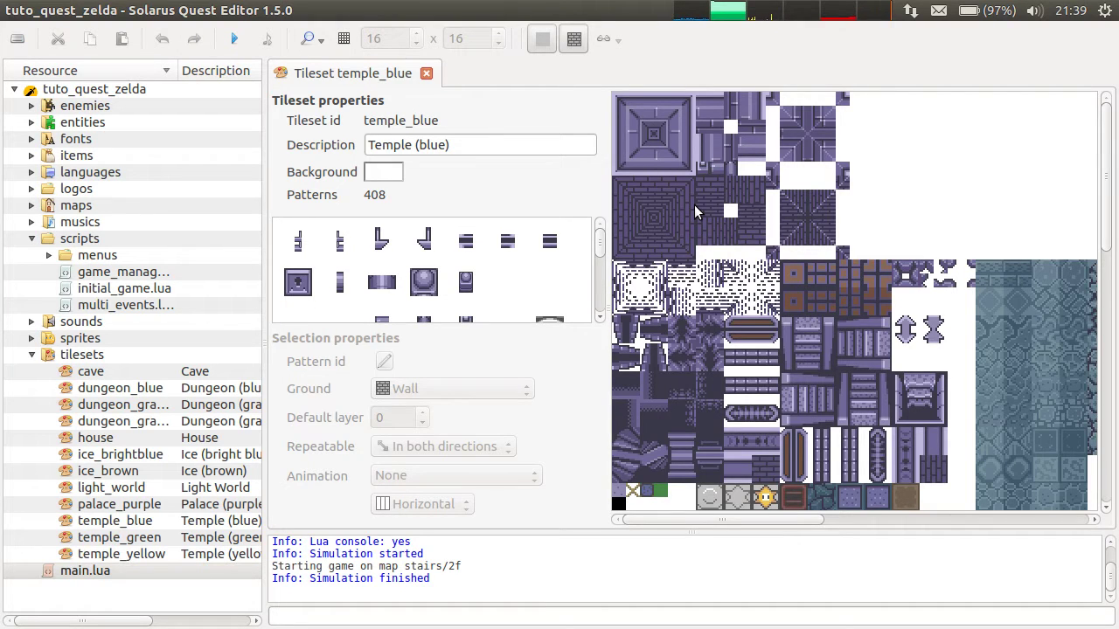
View the temple_green and dungeon_grayblue tilesets for comparison with temple_blue and close both.
{"action": "left_click", "coordinate": [123, 537]}
{"action": "left_click", "coordinate": [119, 522]}
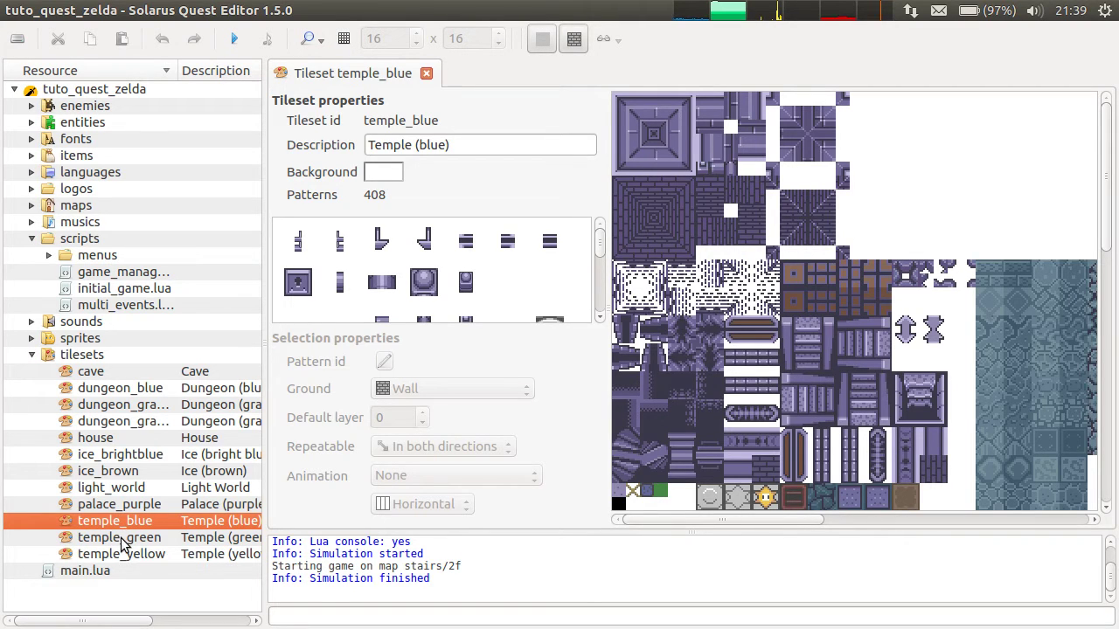
{"action": "double_click", "coordinate": [122, 541]}
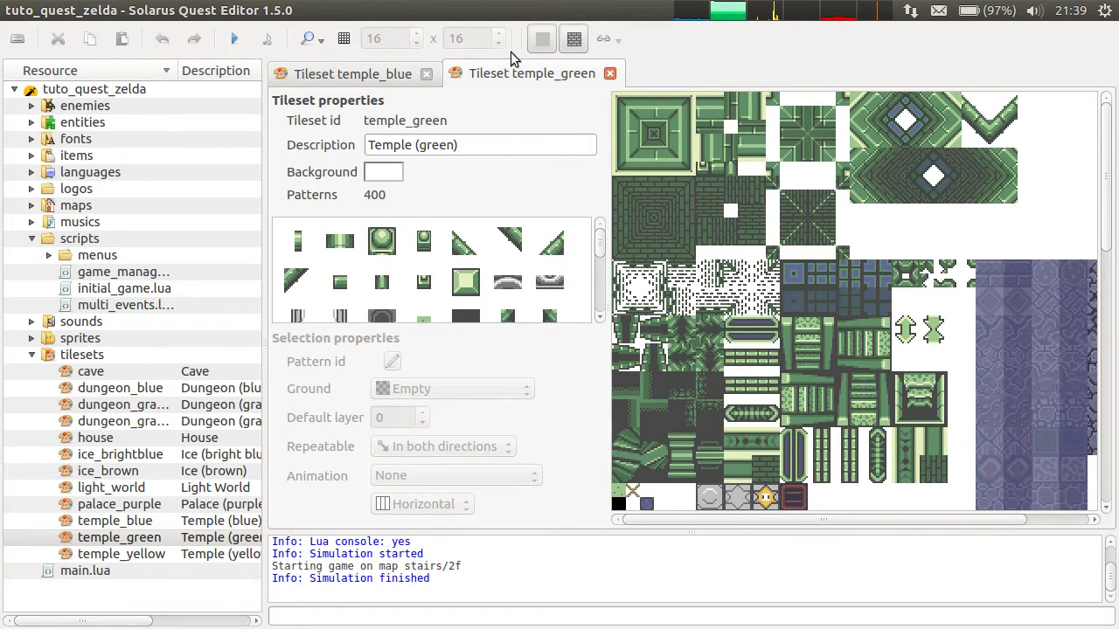
{"action": "double_click", "coordinate": [114, 404]}
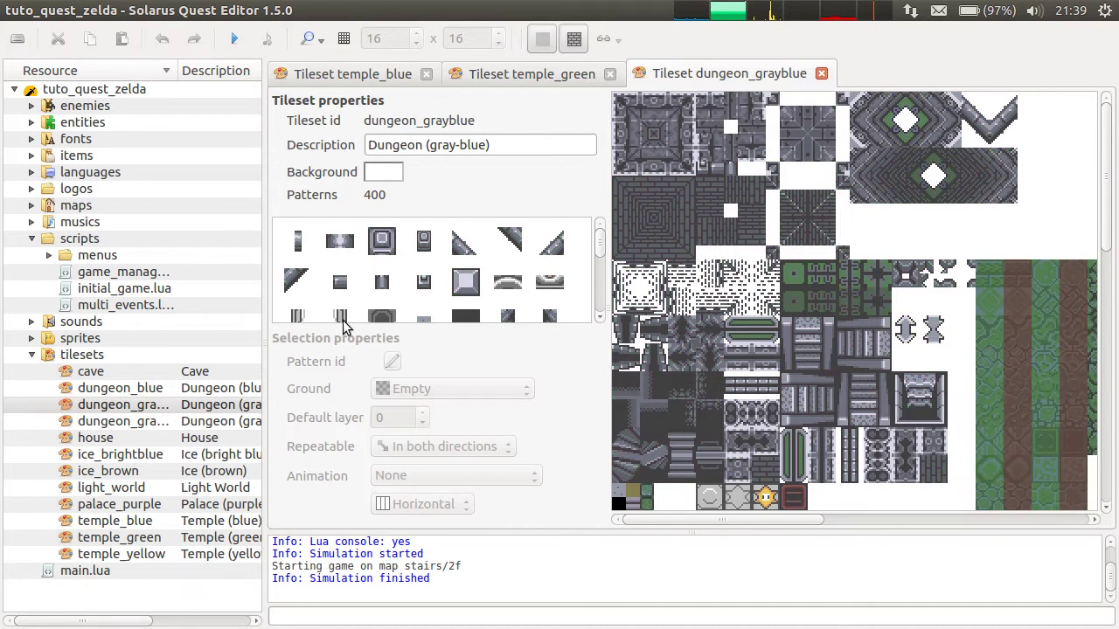
{"action": "key", "text": "ctrl+w"}
{"action": "key", "text": "ctrl+w"}
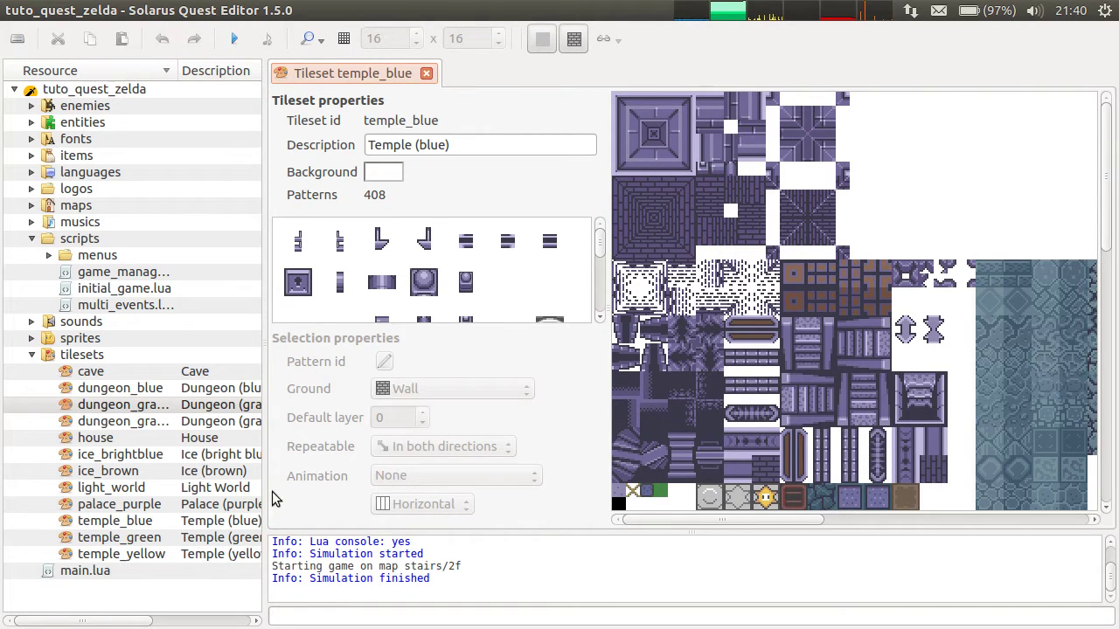
Switch to Chromium and open the Game Boy / Game Boy Color directory from the vgmaps.com home page.
{"action": "key", "text": "alt+Tab"}
{"action": "key", "text": "alt+Tab"}
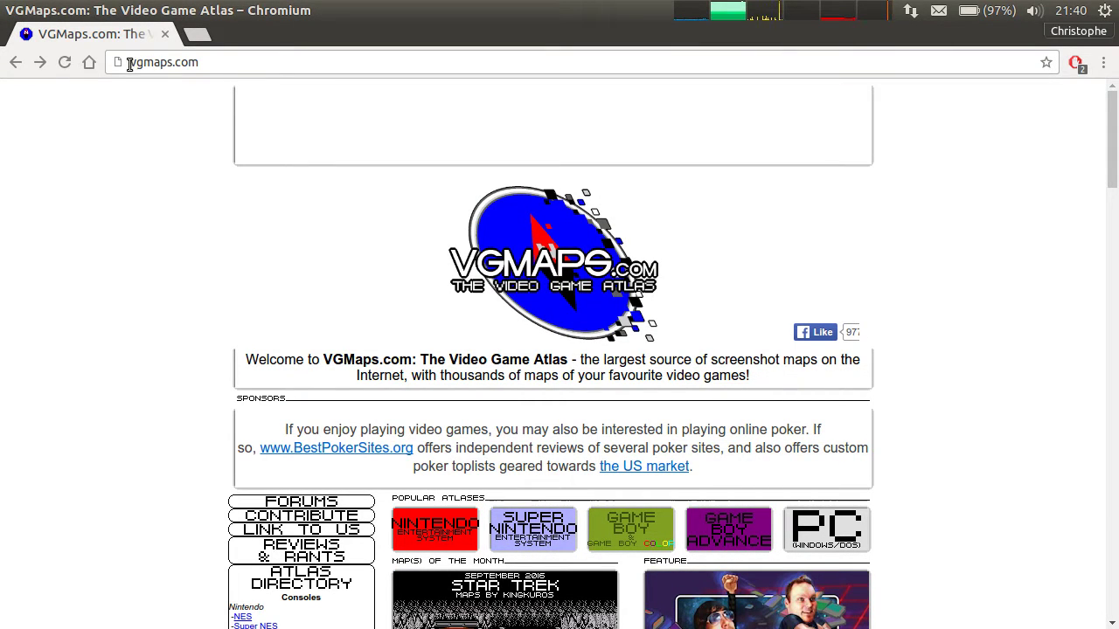
{"action": "left_click", "coordinate": [151, 63]}
{"action": "left_click", "coordinate": [280, 65]}
{"action": "scroll", "coordinate": [959, 309], "scroll_direction": "down", "scroll_amount": 4}
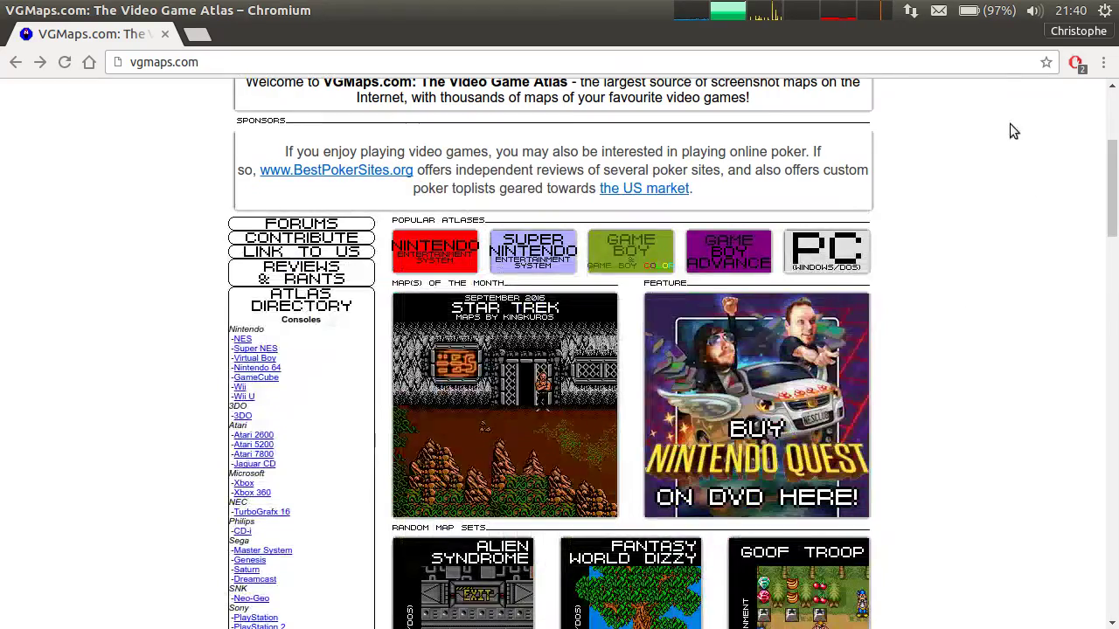
{"action": "scroll", "coordinate": [1009, 131], "scroll_direction": "down", "scroll_amount": 5}
{"action": "scroll", "coordinate": [983, 197], "scroll_direction": "up", "scroll_amount": 5}
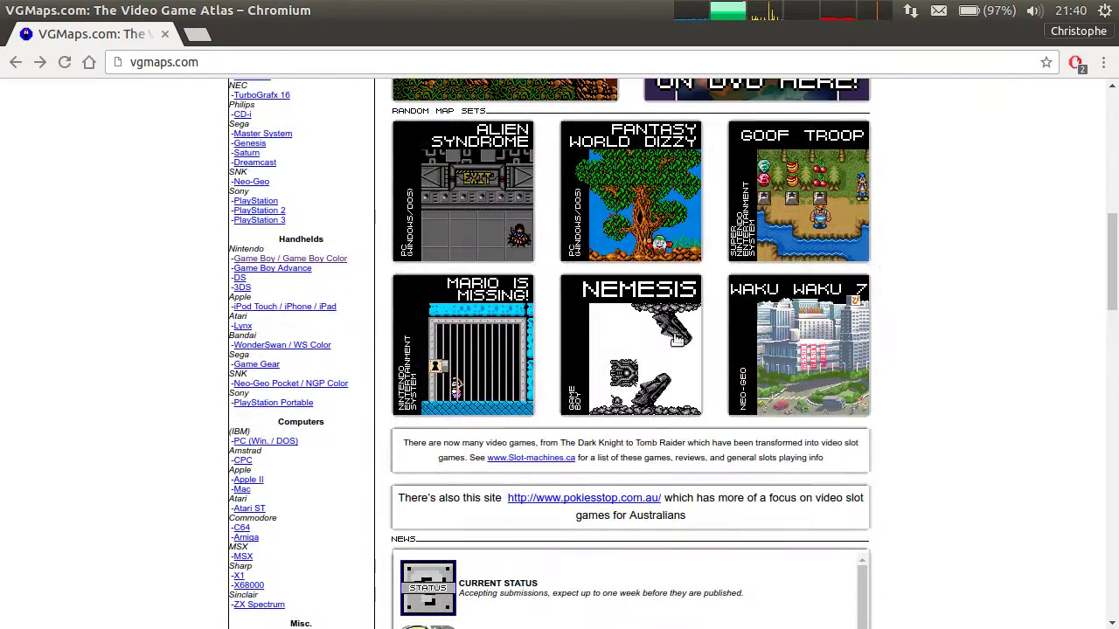
{"action": "left_click", "coordinate": [333, 256]}
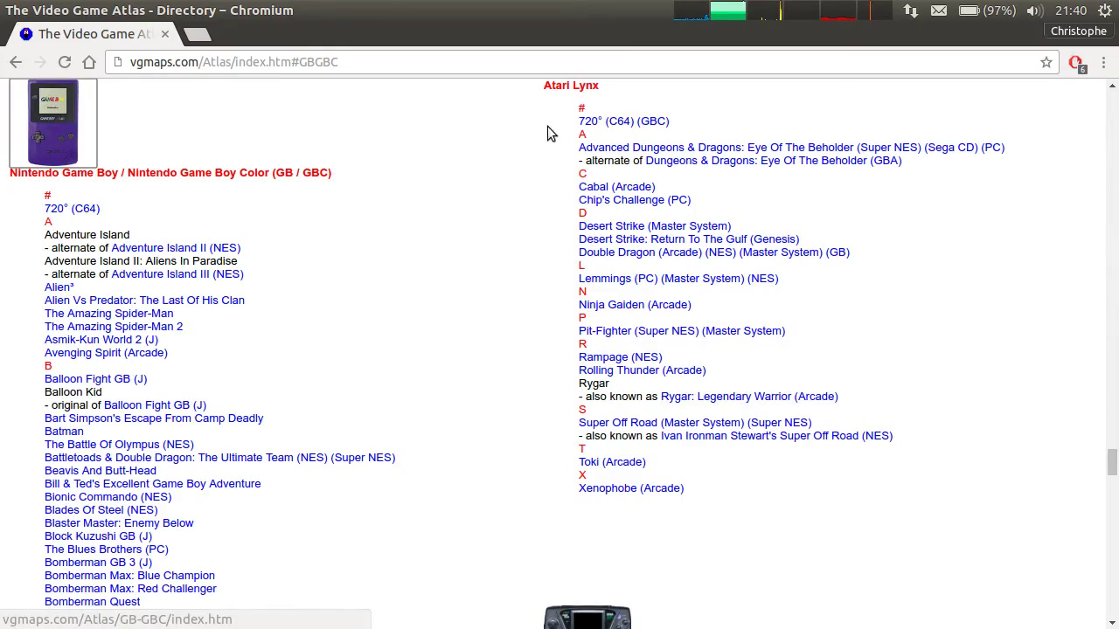
Find The Legend Of Zelda: Link's Awakening in the Game Boy game list and open its maps.
{"action": "scroll", "coordinate": [309, 345], "scroll_direction": "down", "scroll_amount": 10}
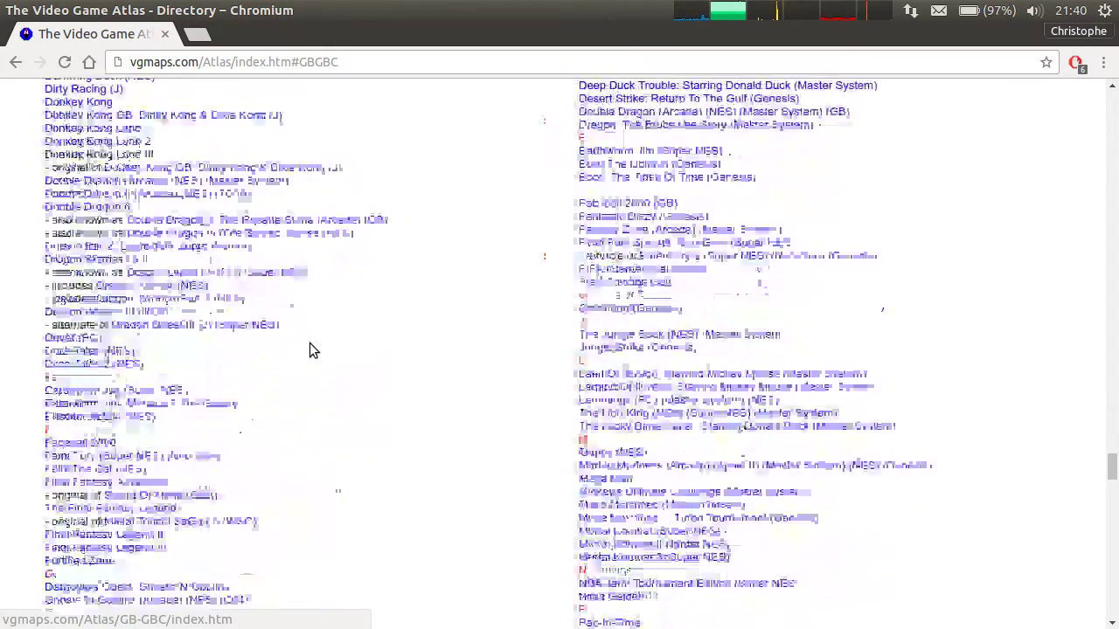
{"action": "scroll", "coordinate": [309, 343], "scroll_direction": "down", "scroll_amount": 5}
{"action": "scroll", "coordinate": [343, 302], "scroll_direction": "down", "scroll_amount": 5}
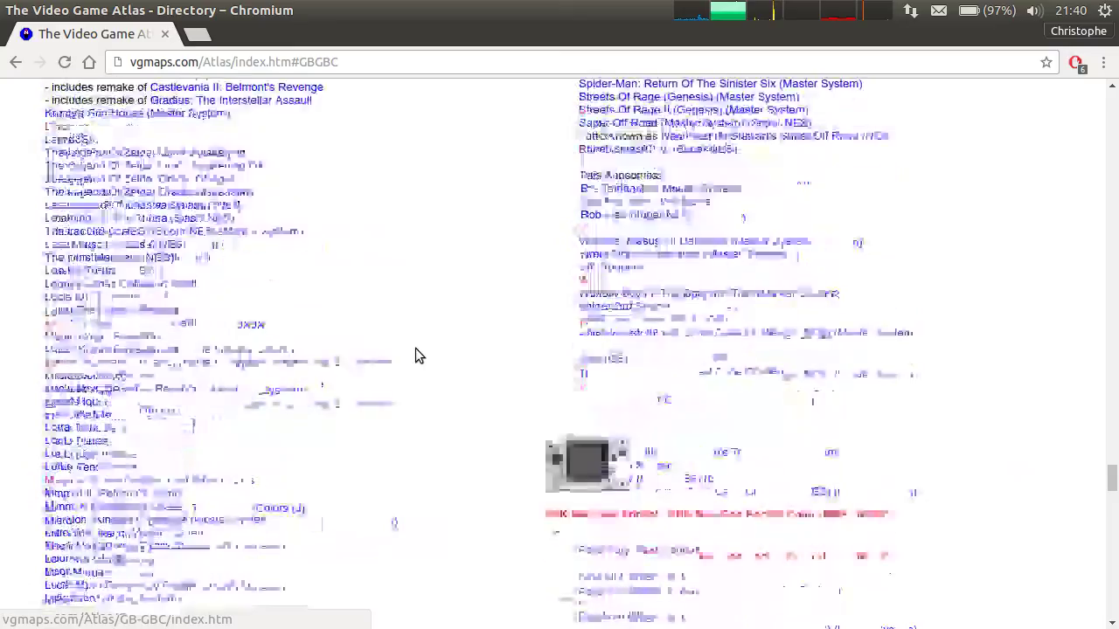
{"action": "scroll", "coordinate": [419, 167], "scroll_direction": "down", "scroll_amount": 10}
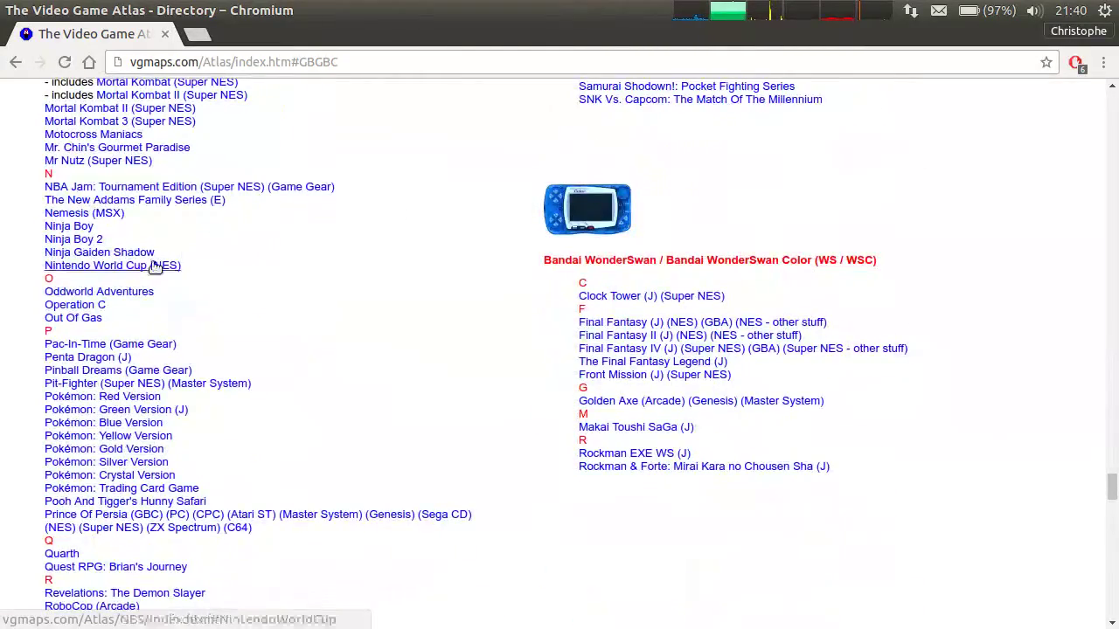
{"action": "scroll", "coordinate": [417, 477], "scroll_direction": "up", "scroll_amount": 5}
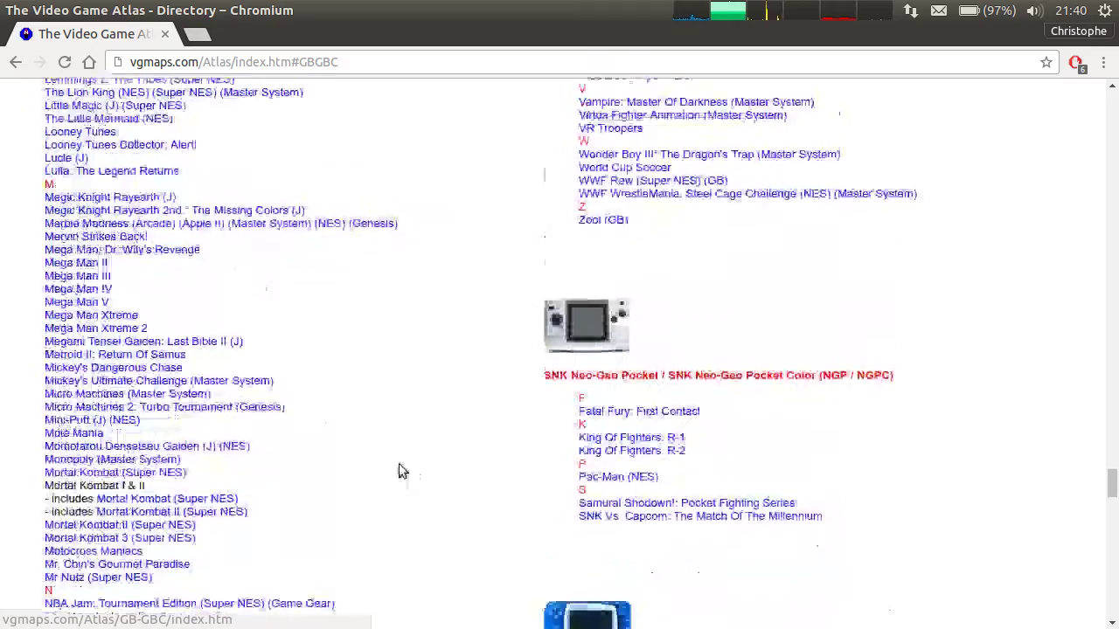
{"action": "scroll", "coordinate": [162, 277], "scroll_direction": "up", "scroll_amount": 5}
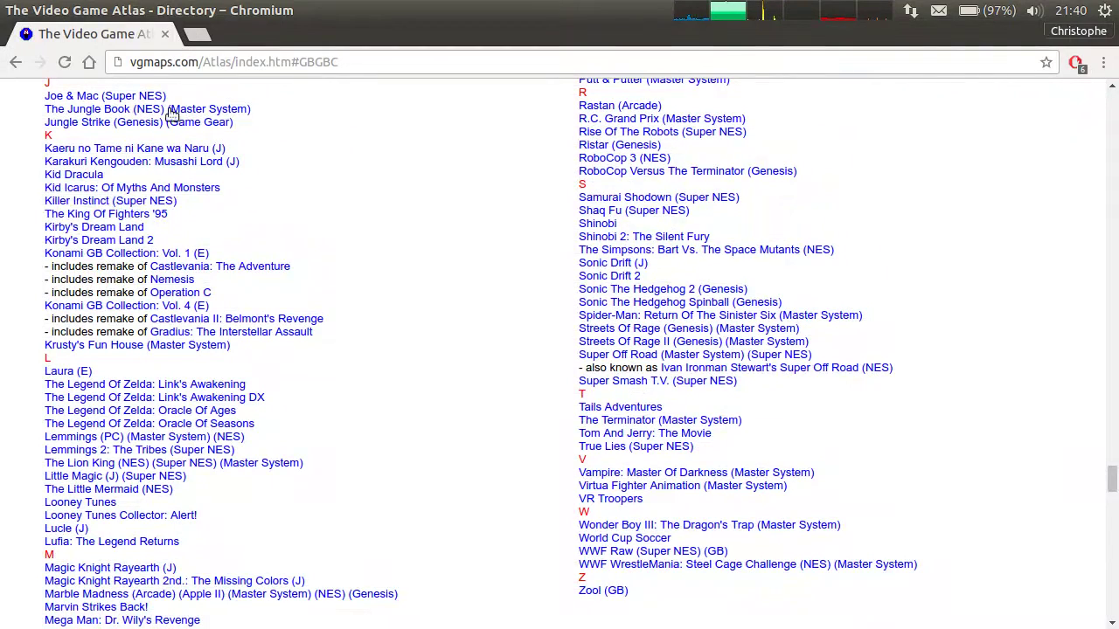
{"action": "scroll", "coordinate": [443, 366], "scroll_direction": "up", "scroll_amount": 1}
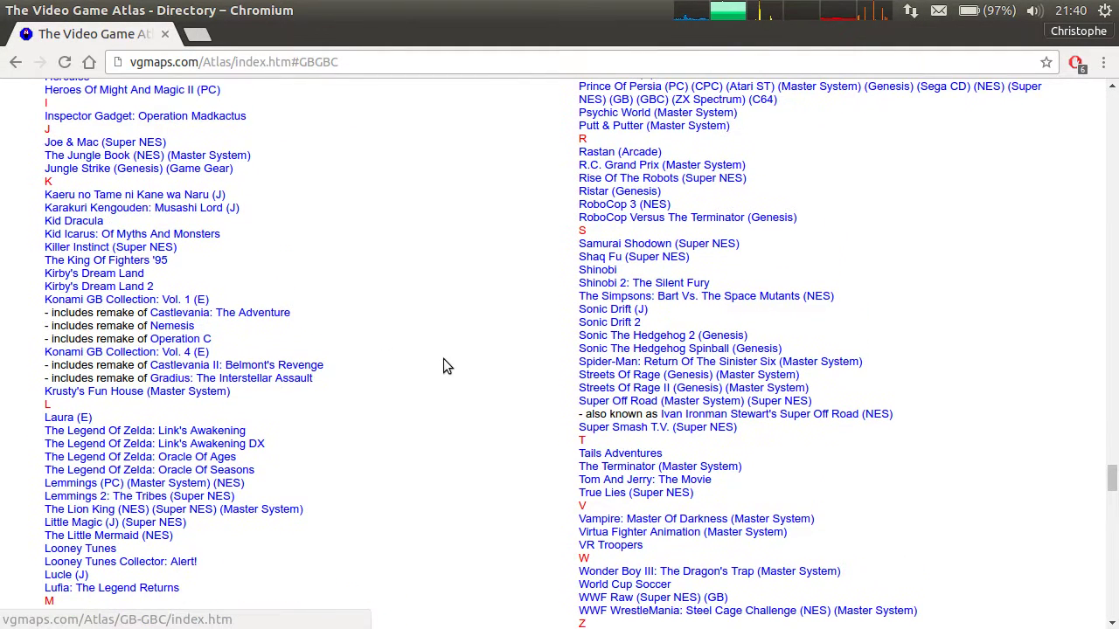
{"action": "left_click", "coordinate": [172, 428]}
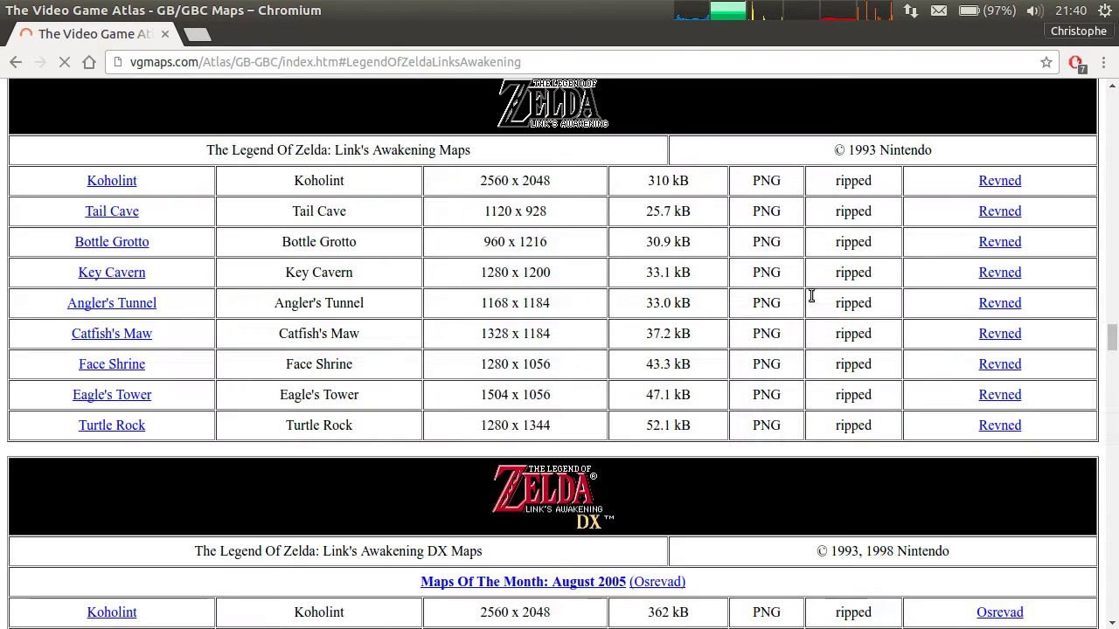
Open the Tail Cave map of The Legend Of Zelda: Link's Awakening DX and display it at full size.
{"action": "scroll", "coordinate": [577, 157], "scroll_direction": "down", "scroll_amount": 7}
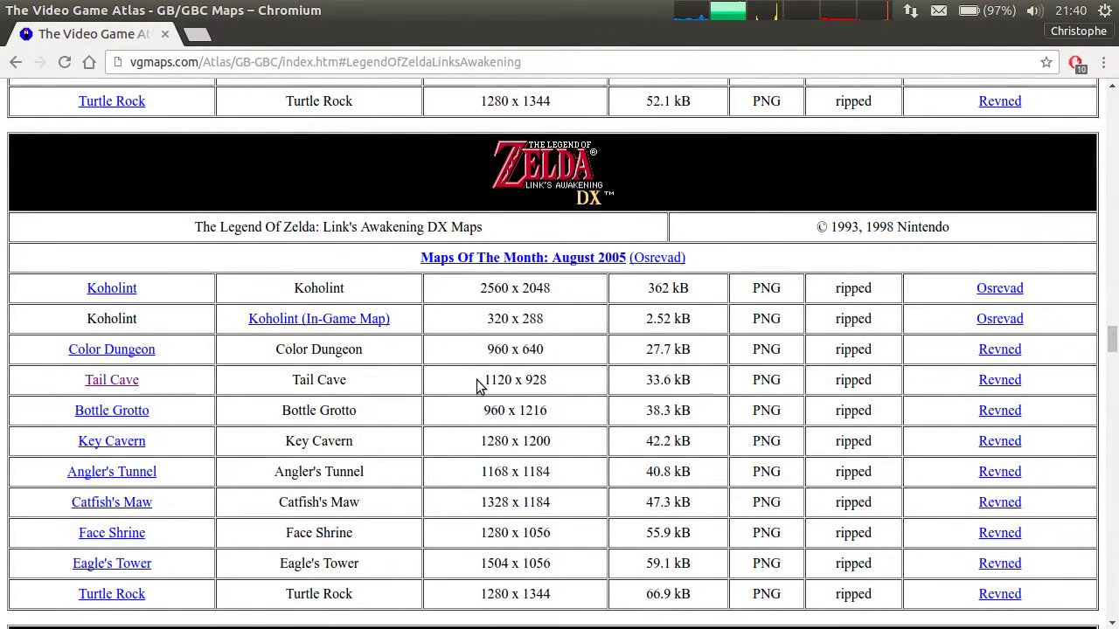
{"action": "left_click", "coordinate": [112, 380]}
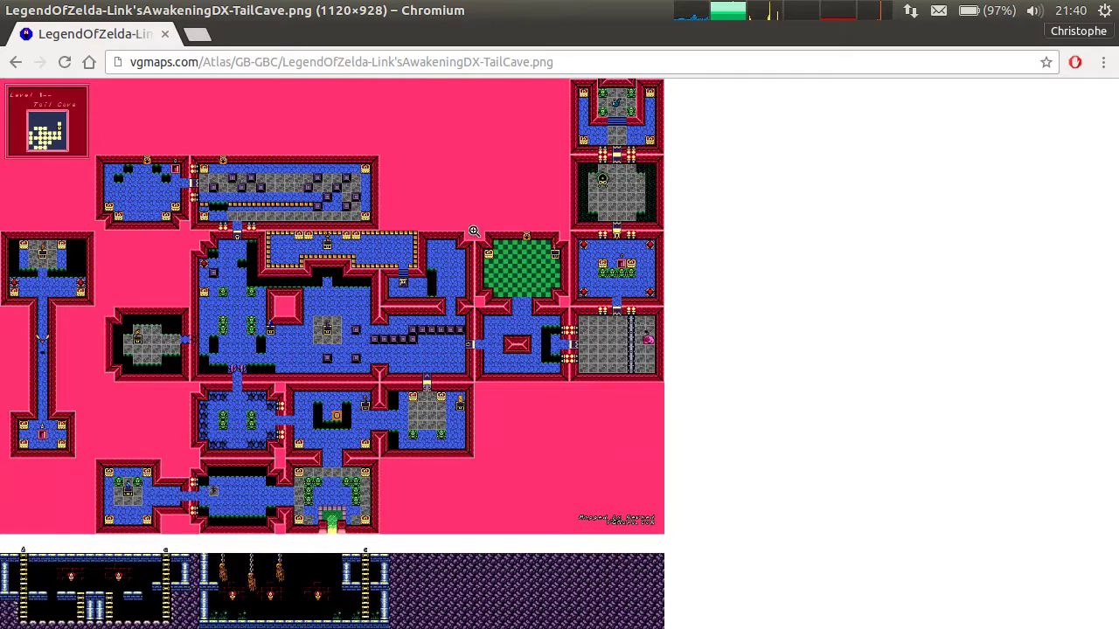
{"action": "left_click", "coordinate": [657, 277]}
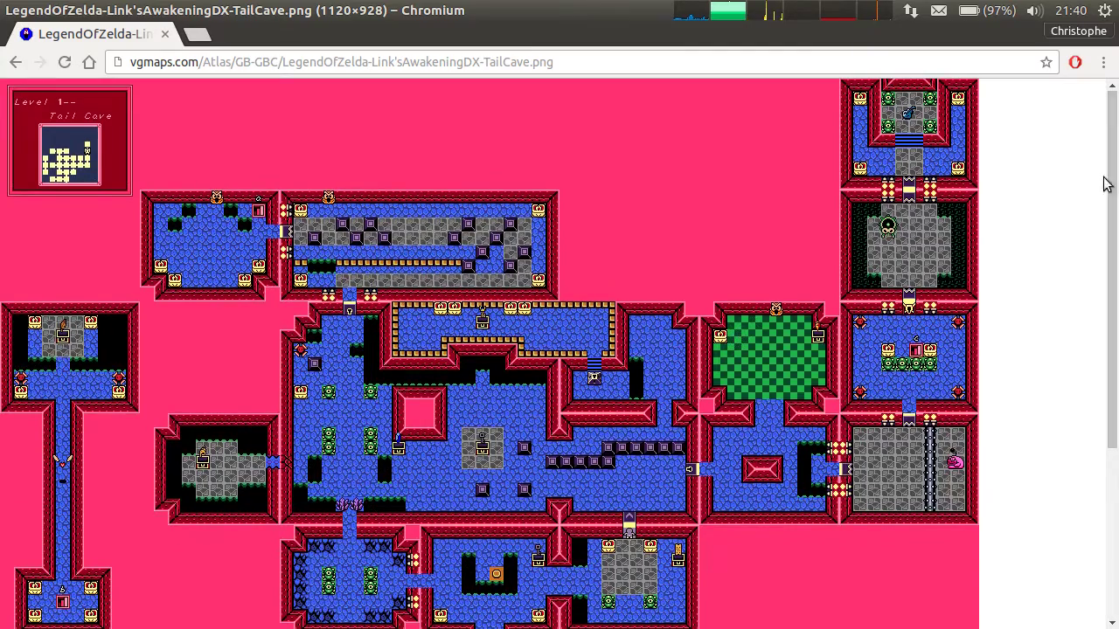
{"action": "left_click_drag", "start_coordinate": [1106, 180], "coordinate": [1106, 115]}
Copy the Tail Cave map image and paste it into GIMP as a new image.
{"action": "right_click", "coordinate": [578, 163]}
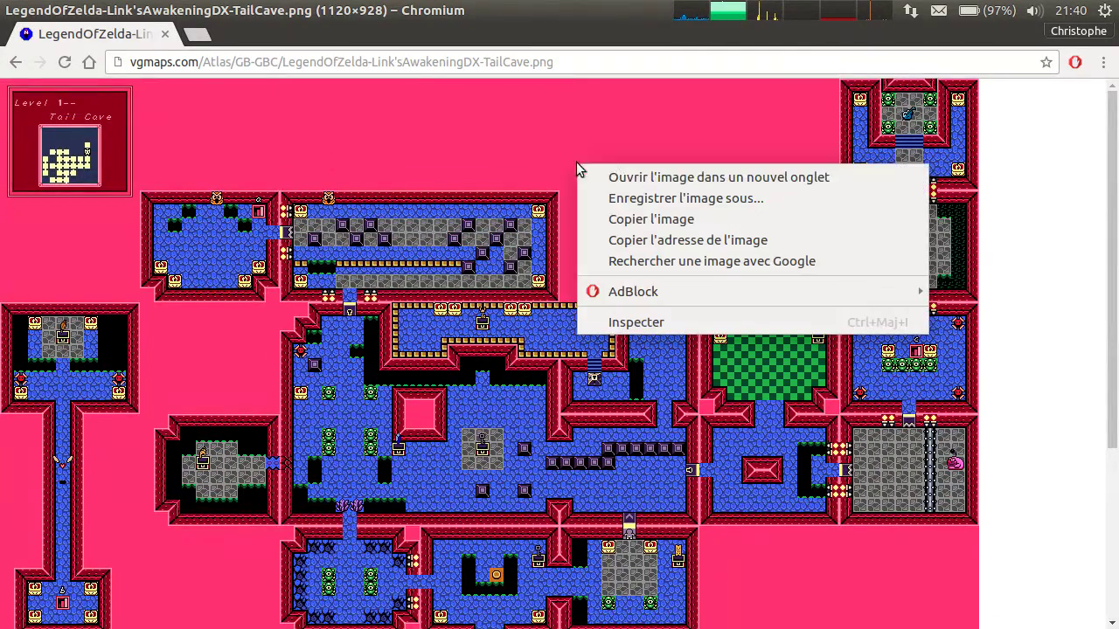
{"action": "left_click", "coordinate": [705, 222]}
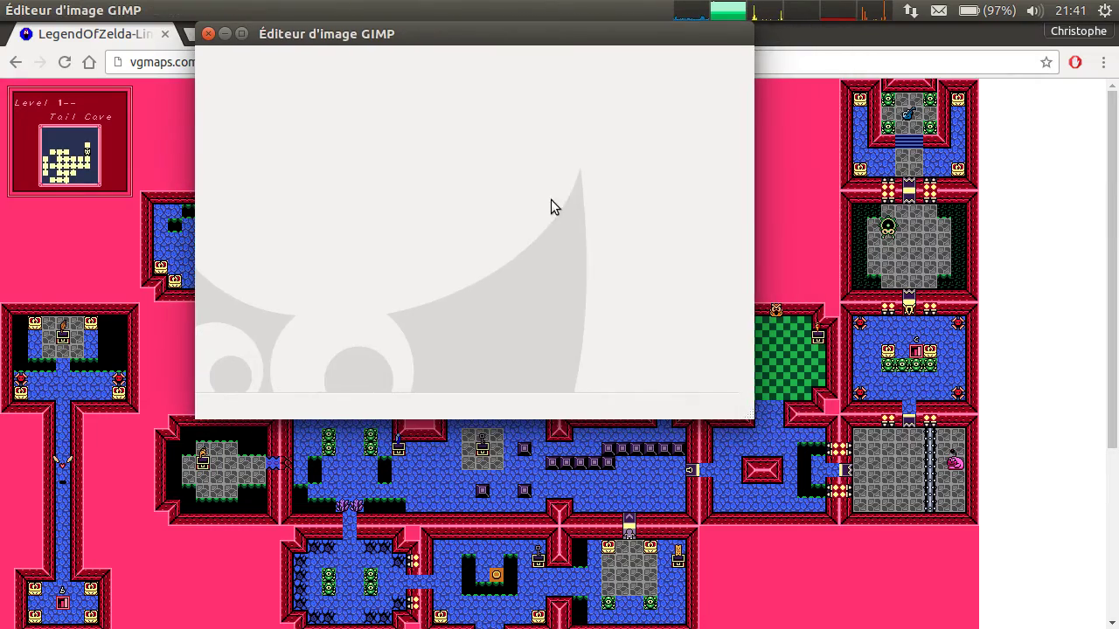
{"action": "key", "text": "ctrl+v"}
Enlarge the pasted map's image window and zoom the map to 100%.
{"action": "middle_click_drag", "start_coordinate": [829, 583], "coordinate": [964, 517], "text": "alt"}
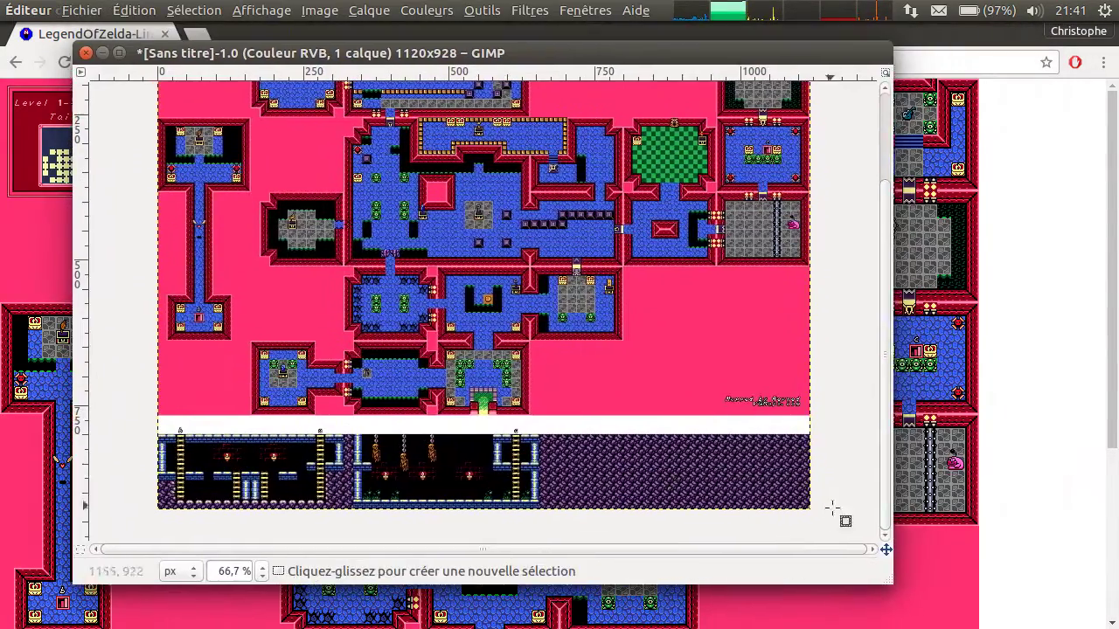
{"action": "middle_click_drag", "start_coordinate": [832, 508], "coordinate": [930, 535], "text": "alt"}
{"action": "scroll", "coordinate": [787, 437], "scroll_direction": "up", "scroll_amount": 2}
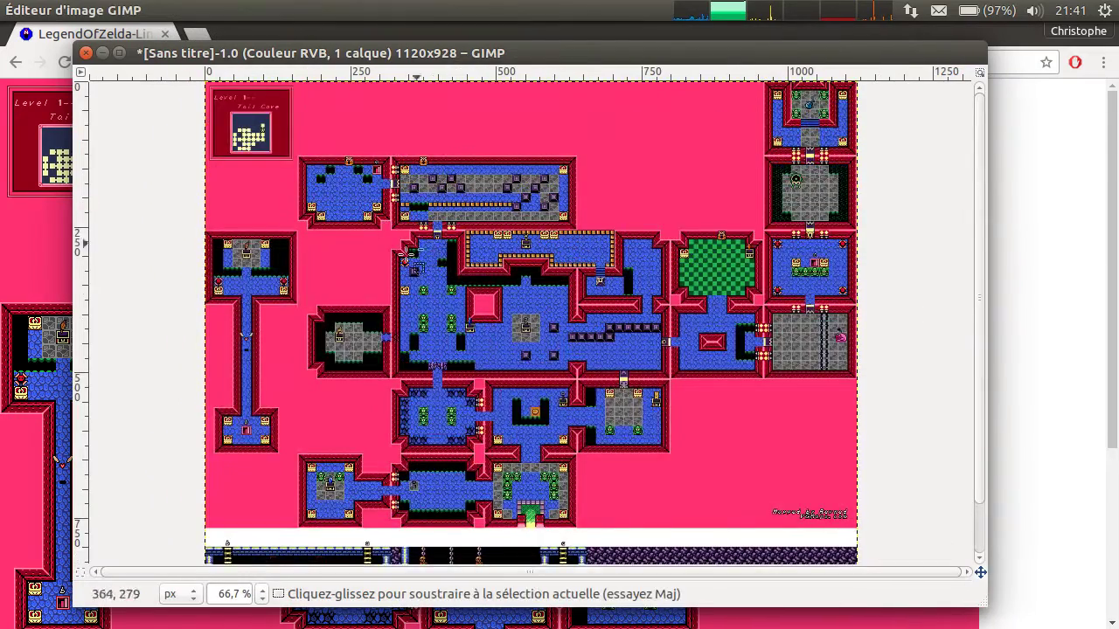
{"action": "scroll", "coordinate": [376, 328], "scroll_direction": "up", "scroll_amount": 1, "text": "ctrl"}
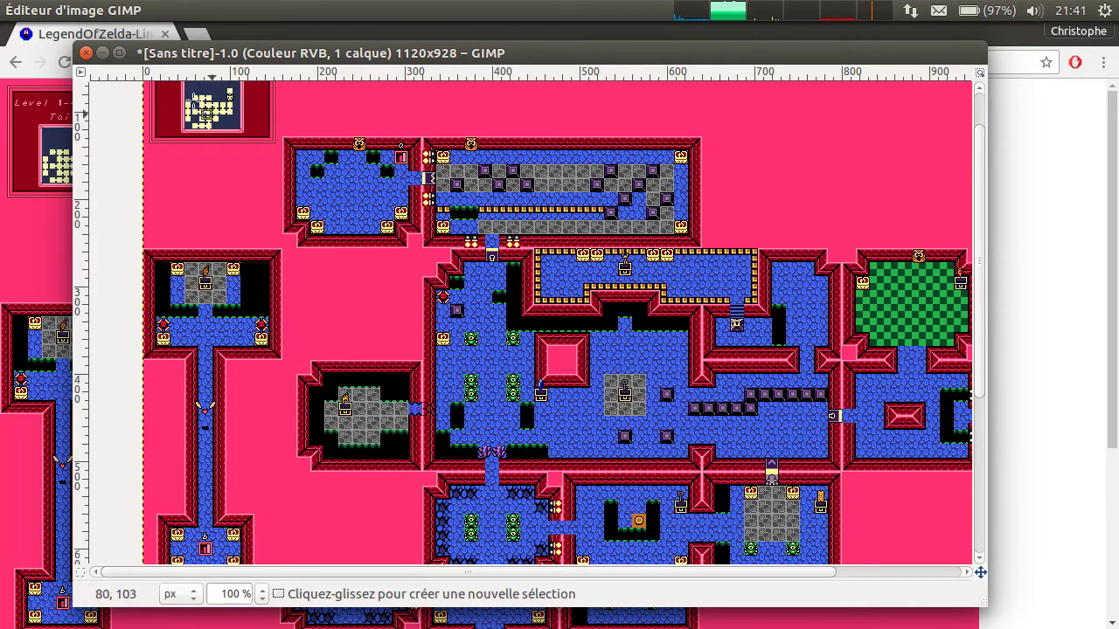
Create a new GIMP image 512 px wide and 512 px high.
{"action": "key", "text": "ctrl+c"}
{"action": "left_click", "coordinate": [85, 11]}
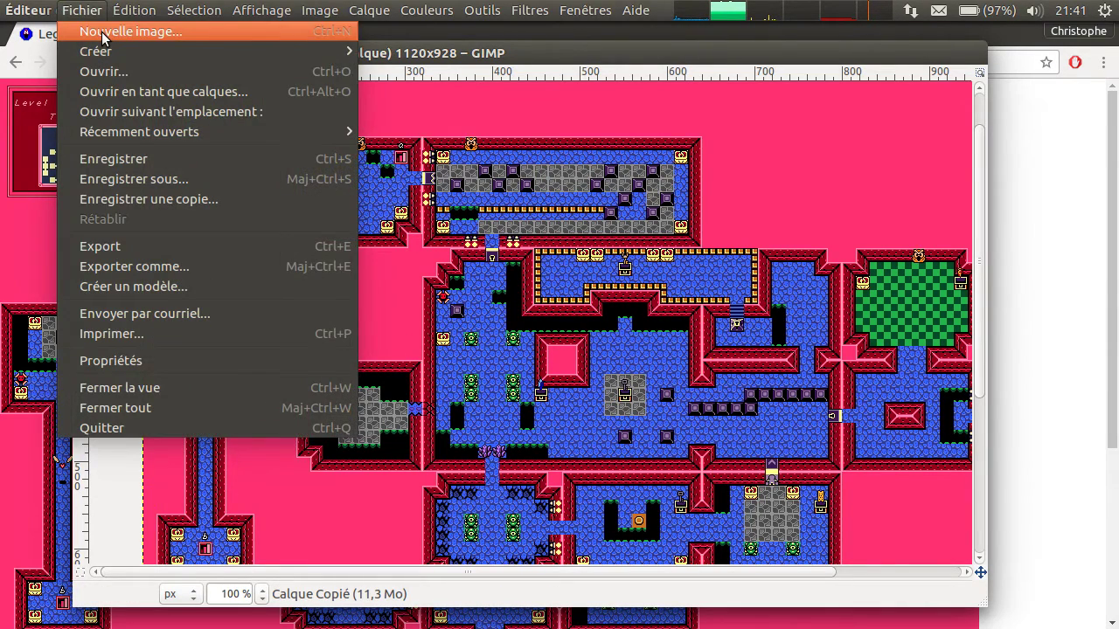
{"action": "left_click", "coordinate": [103, 33]}
{"action": "key", "text": "ctrl+a"}
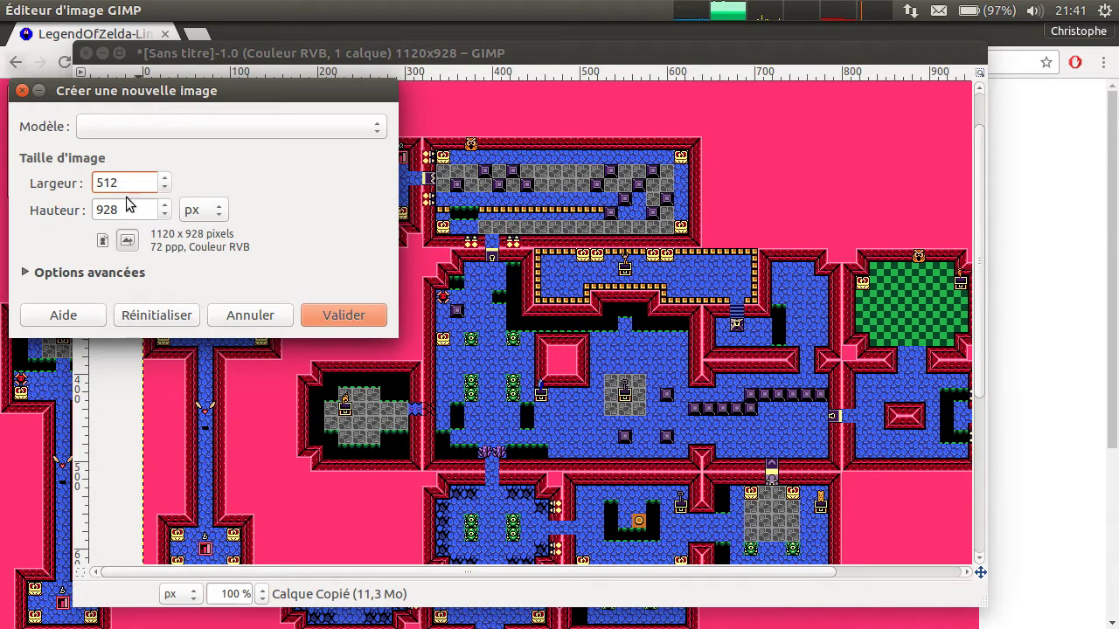
{"action": "key", "text": "Tab"}
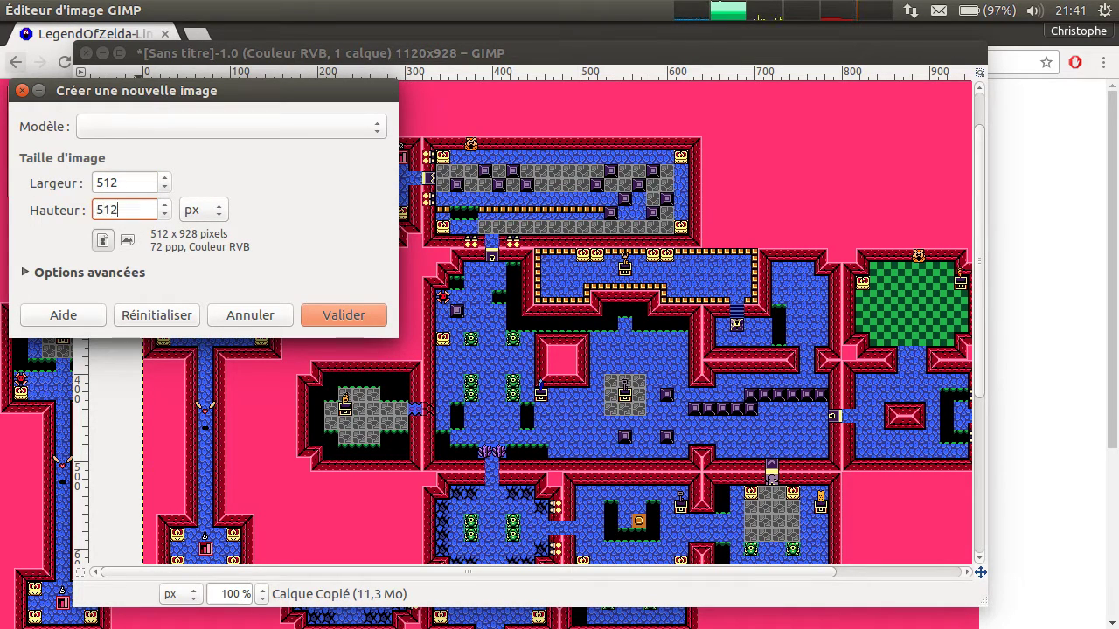
{"action": "left_click", "coordinate": [149, 182]}
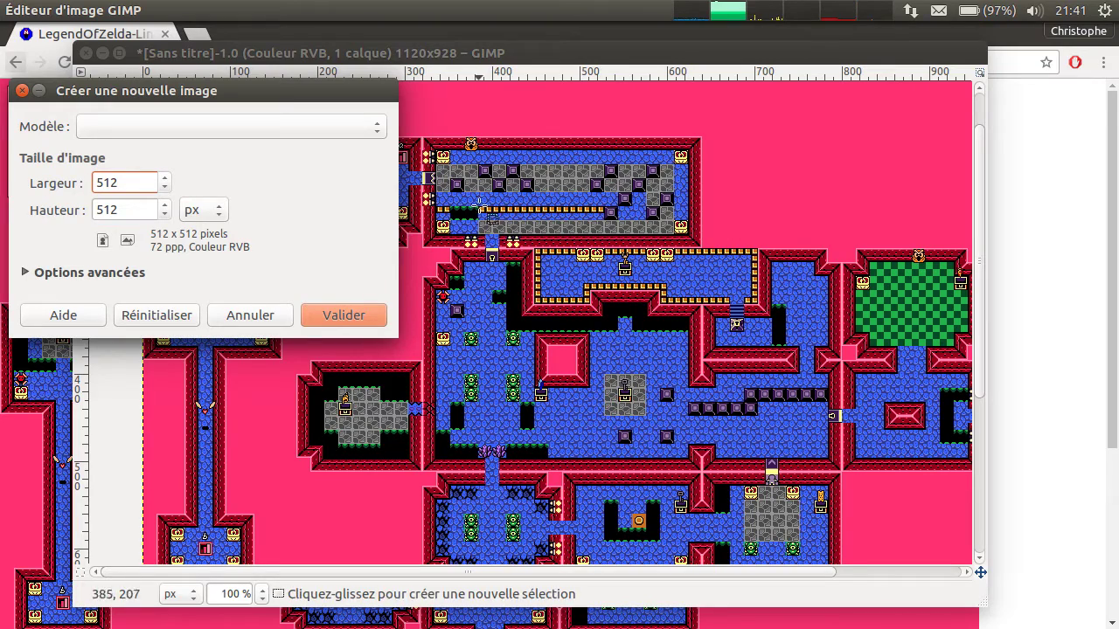
{"action": "left_click", "coordinate": [353, 321]}
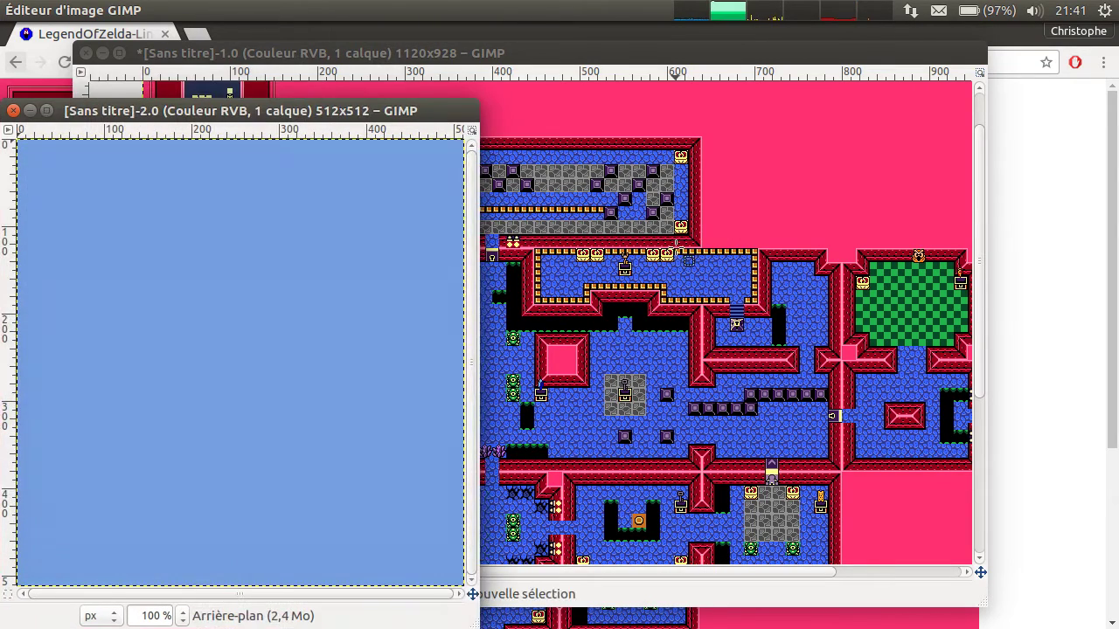
Add an alpha channel to the new image's layer and cut its blue background so the canvas is transparent.
{"action": "left_click_drag", "start_coordinate": [263, 110], "coordinate": [547, 52]}
{"action": "left_click", "coordinate": [368, 9]}
{"action": "mouse_move", "coordinate": [629, 219]}
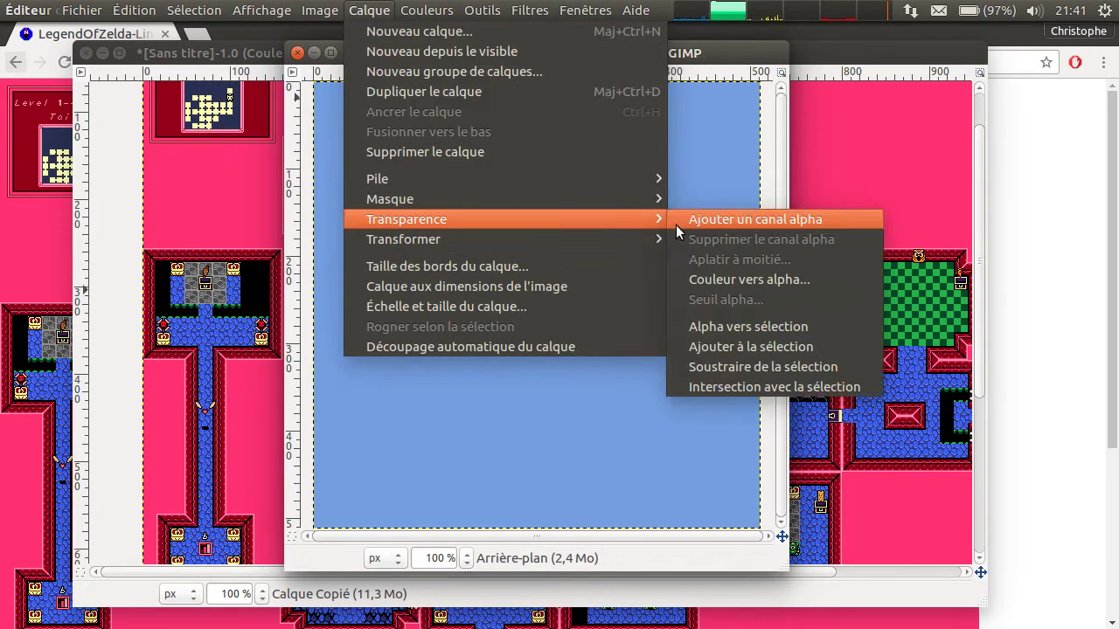
{"action": "left_click", "coordinate": [686, 225]}
{"action": "key", "text": "ctrl+x"}
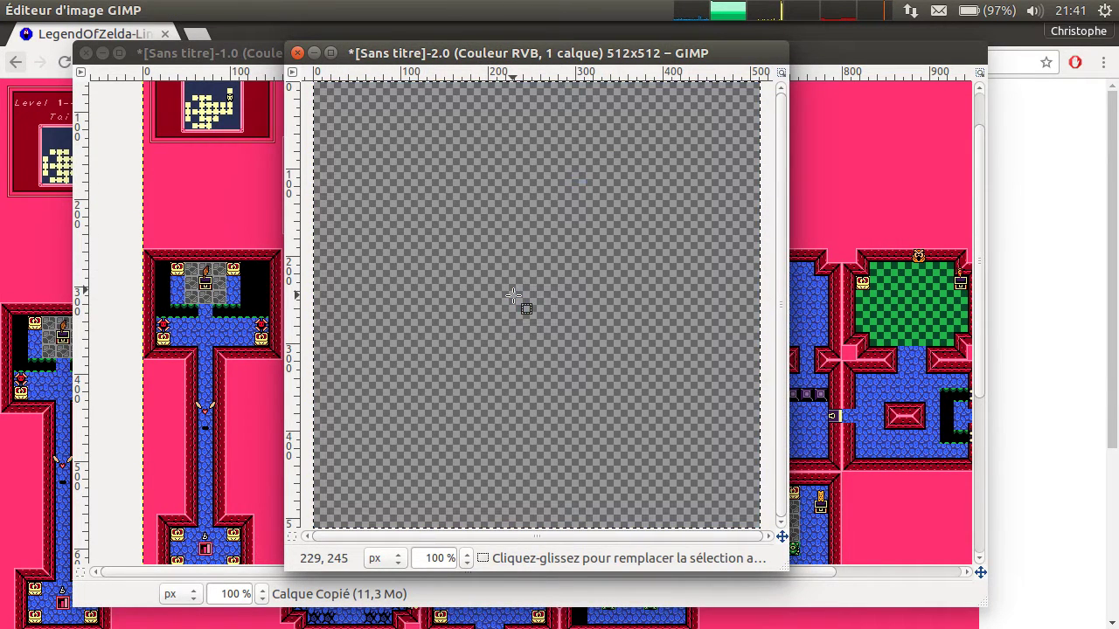
Arrange the transparent image's window beside the map's left-hand rooms and show its upper-left canvas corner at 100% zoom.
{"action": "key", "text": "minus"}
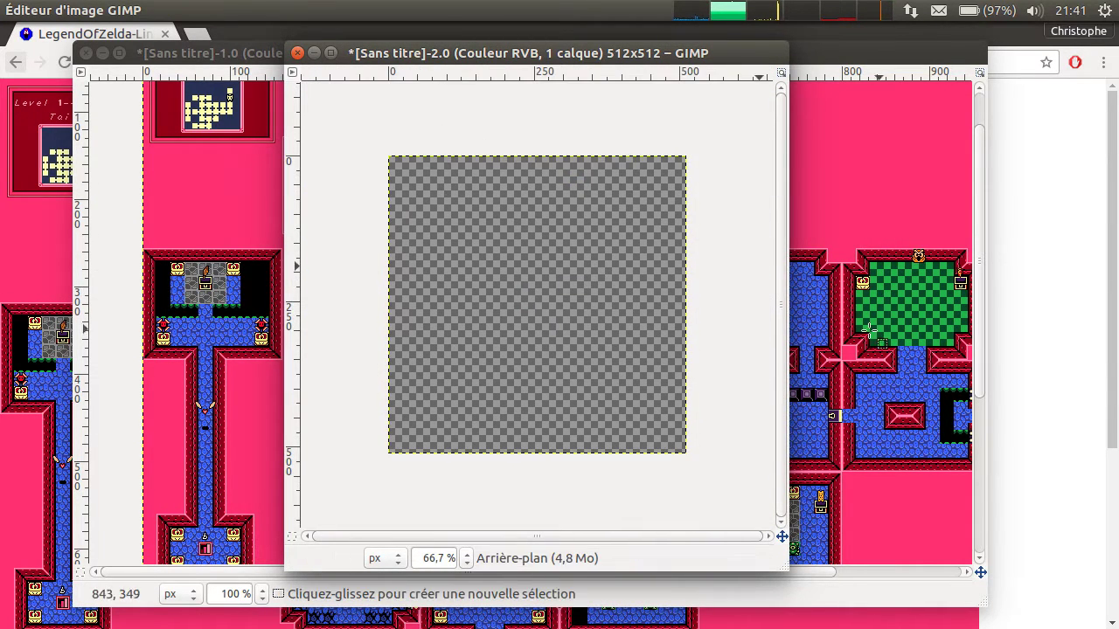
{"action": "left_click_drag", "start_coordinate": [707, 441], "coordinate": [868, 441], "text": "alt"}
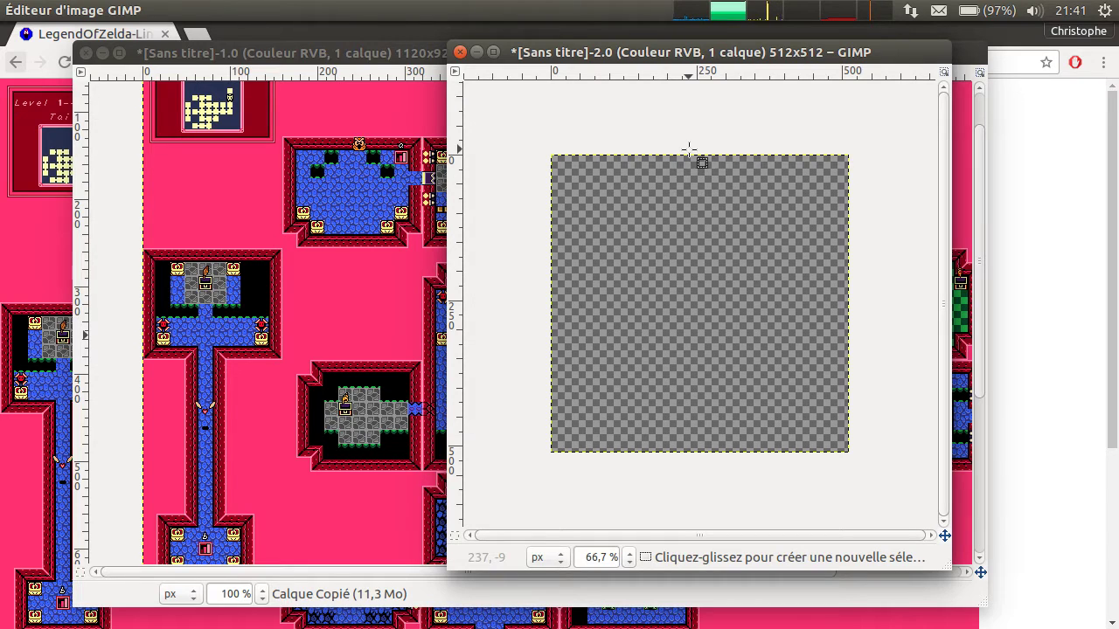
{"action": "scroll", "coordinate": [687, 152], "scroll_direction": "up", "scroll_amount": 1, "text": "ctrl"}
{"action": "middle_click_drag", "start_coordinate": [572, 228], "coordinate": [708, 407]}
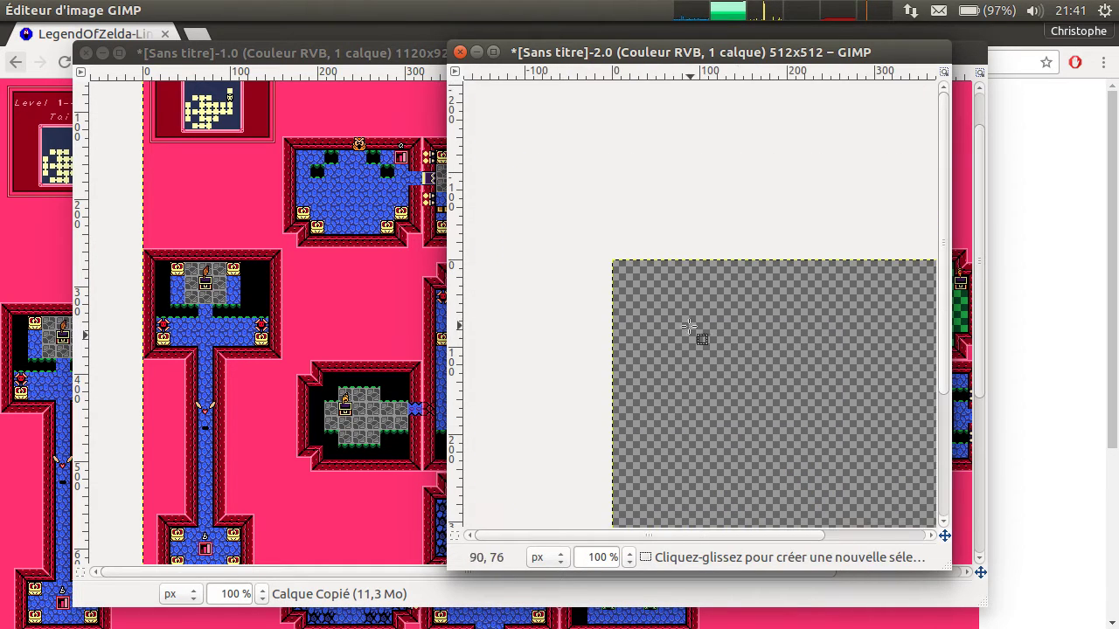
Show the grid on the transparent 512 x 512 image and enable snapping to it.
{"action": "middle_click_drag", "start_coordinate": [687, 326], "coordinate": [635, 294]}
{"action": "left_click", "coordinate": [262, 11]}
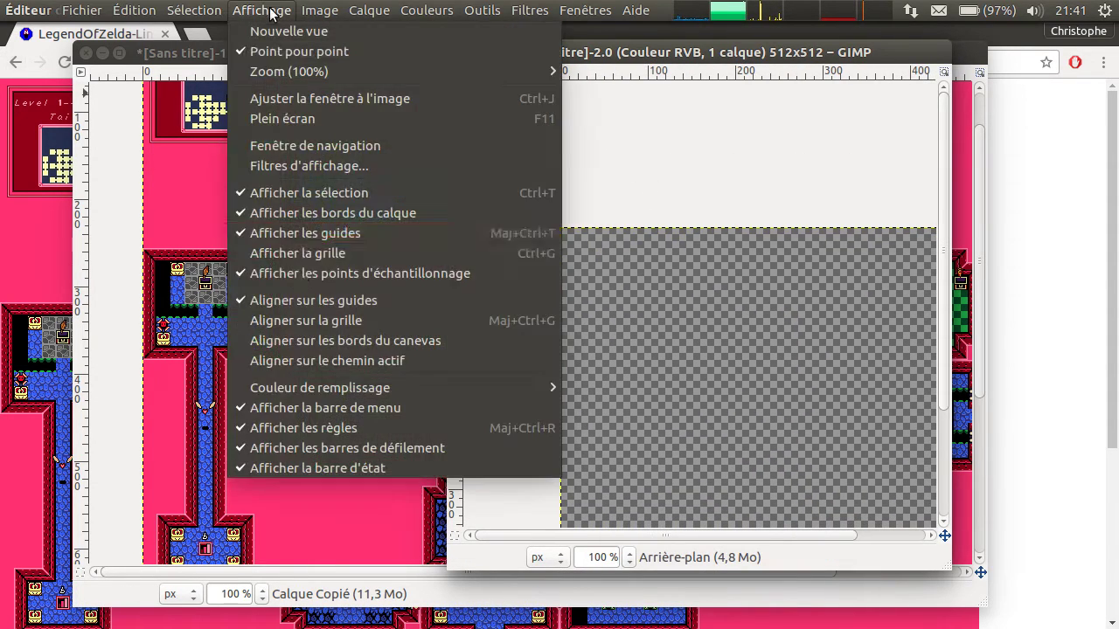
{"action": "left_click", "coordinate": [322, 253]}
{"action": "left_click", "coordinate": [320, 10]}
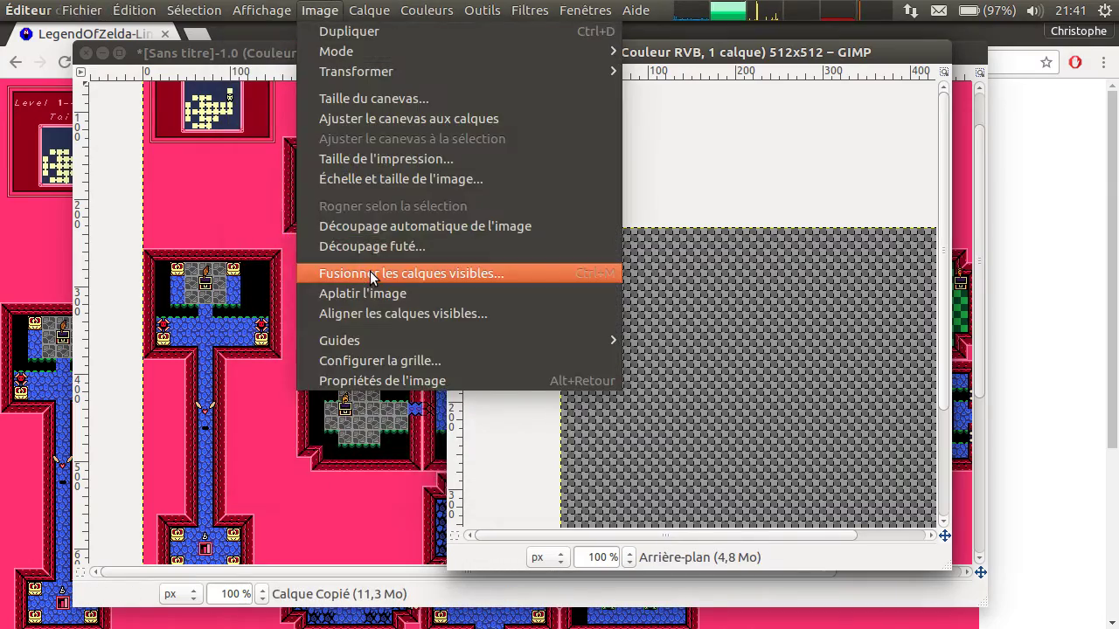
{"action": "mouse_move", "coordinate": [262, 10]}
{"action": "left_click", "coordinate": [352, 322]}
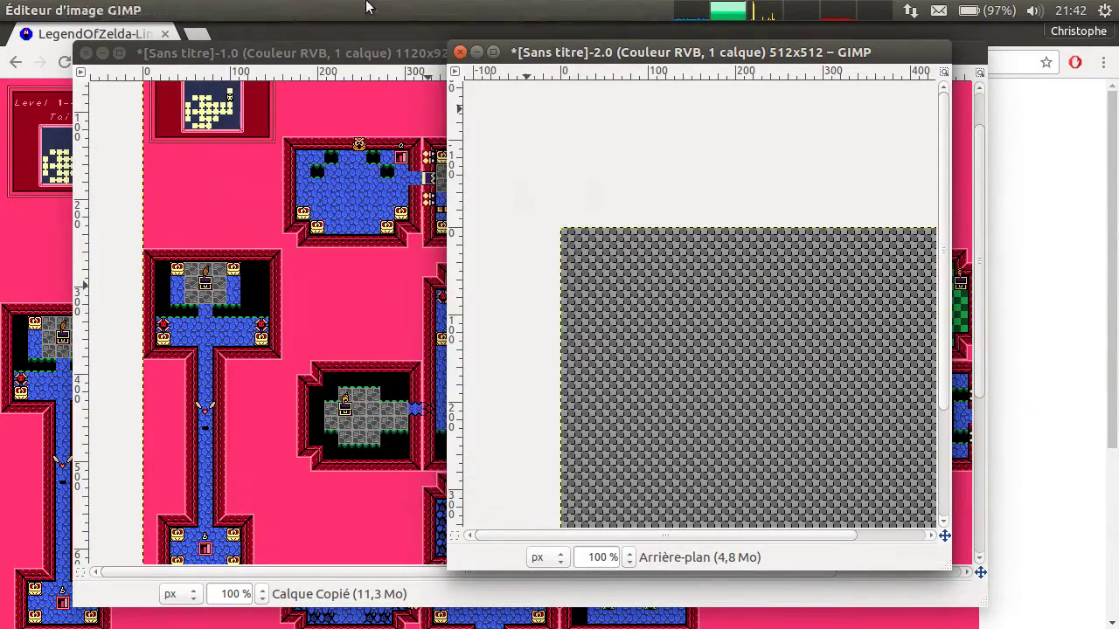
Set the transparent image's grid spacing to 16 pixels in width and height.
{"action": "left_click", "coordinate": [320, 11]}
{"action": "left_click", "coordinate": [345, 360]}
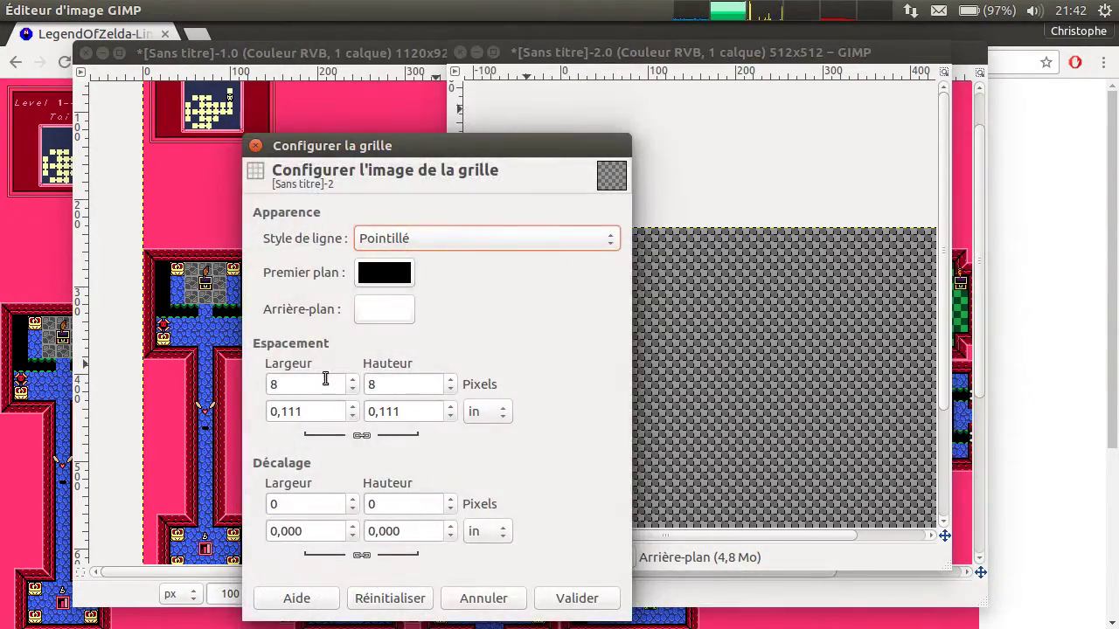
{"action": "double_click", "coordinate": [297, 386]}
{"action": "type", "text": "16"}
{"action": "key", "text": "Tab"}
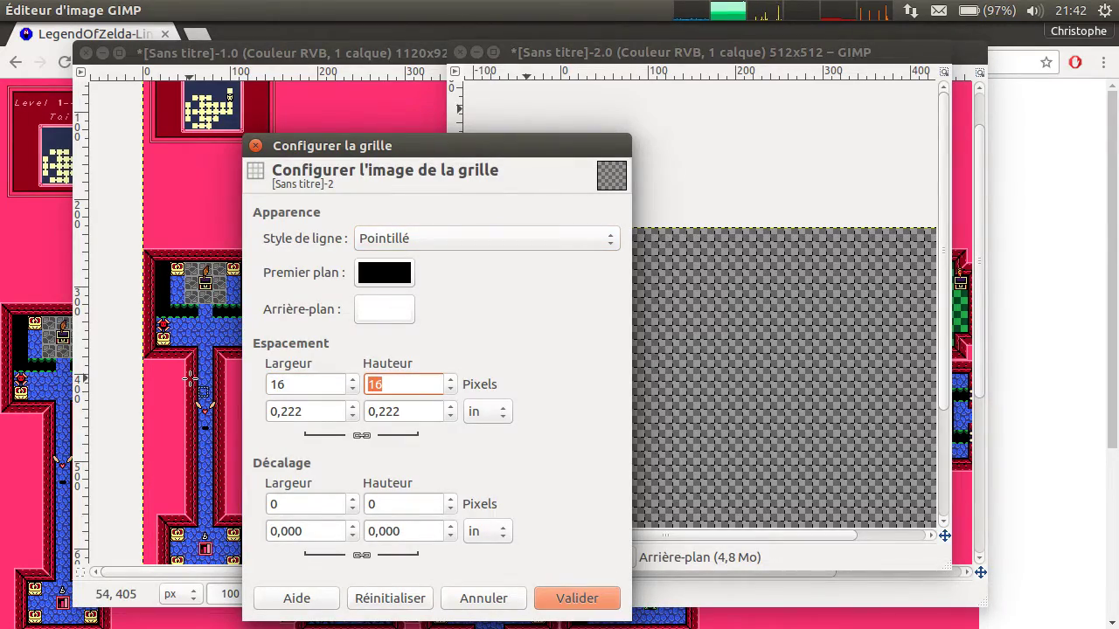
{"action": "left_click", "coordinate": [576, 598]}
Set the dungeon map image's grid spacing to 16 pixels in width and height.
{"action": "left_click", "coordinate": [312, 173]}
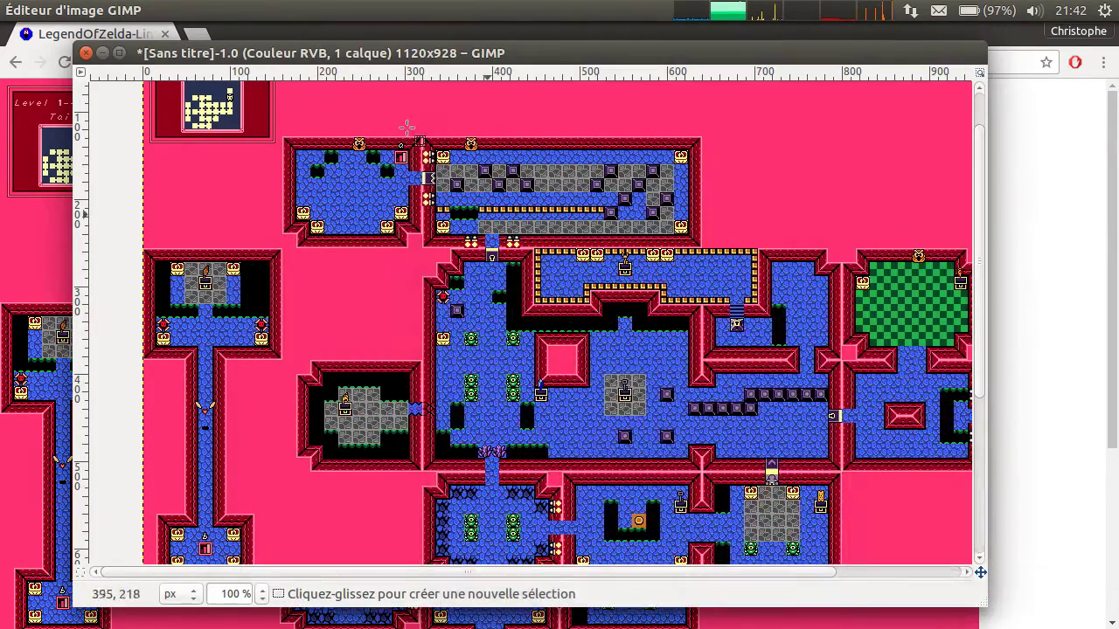
{"action": "left_click", "coordinate": [261, 11]}
{"action": "left_click", "coordinate": [396, 360]}
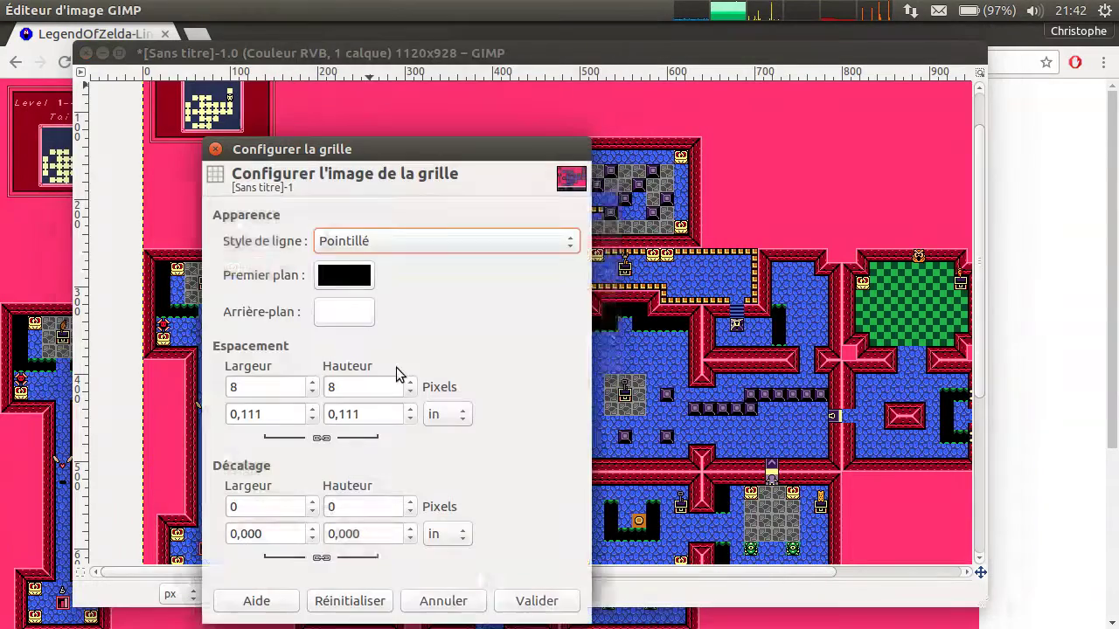
{"action": "double_click", "coordinate": [265, 386]}
{"action": "type", "text": "16"}
{"action": "key", "text": "Tab"}
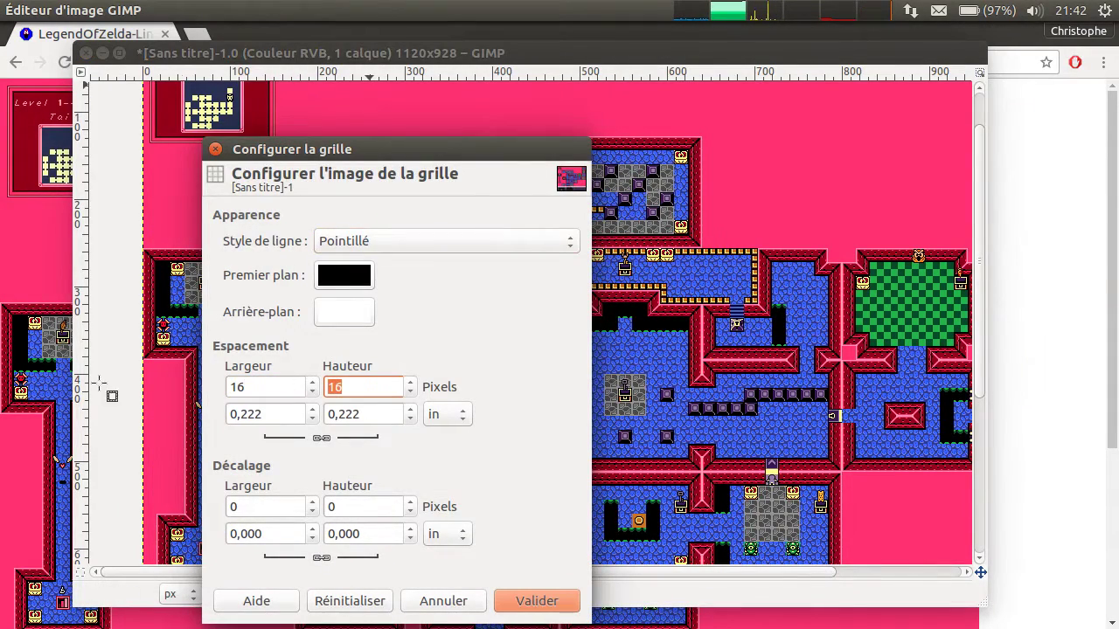
{"action": "left_click", "coordinate": [559, 604]}
Enable snap to grid and show the grid on the dungeon map image.
{"action": "left_click", "coordinate": [261, 10]}
{"action": "left_click", "coordinate": [280, 319]}
{"action": "left_click", "coordinate": [261, 11]}
{"action": "left_click", "coordinate": [310, 252]}
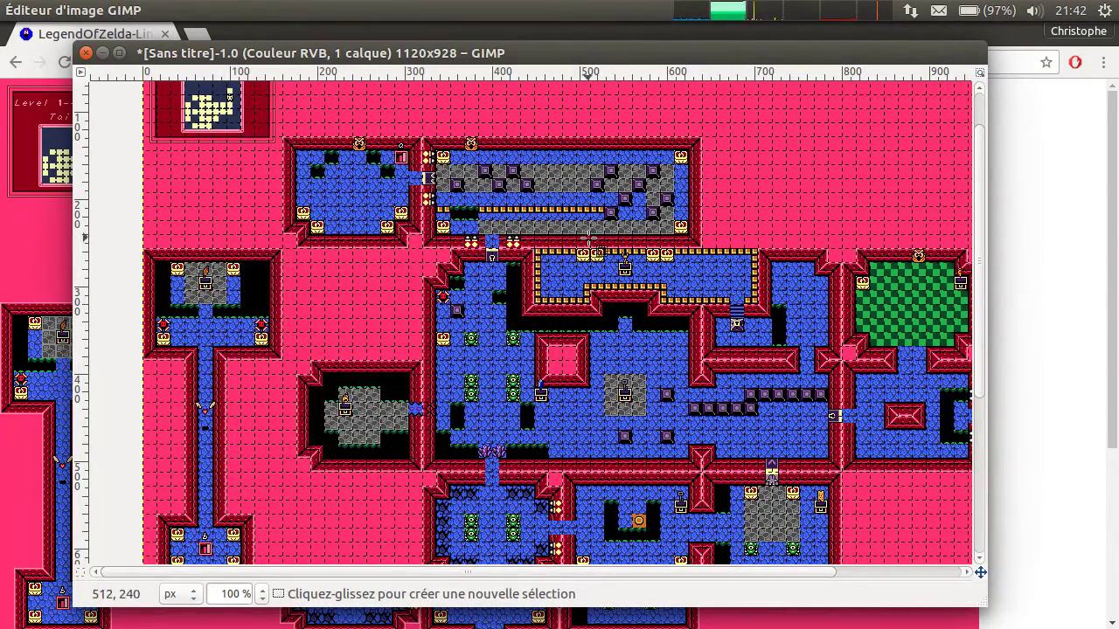
Examine the map's upper rooms at 300% zoom to see how their walls and floor tiles fit the grid.
{"action": "scroll", "coordinate": [564, 304], "scroll_direction": "up", "scroll_amount": 1, "text": "ctrl"}
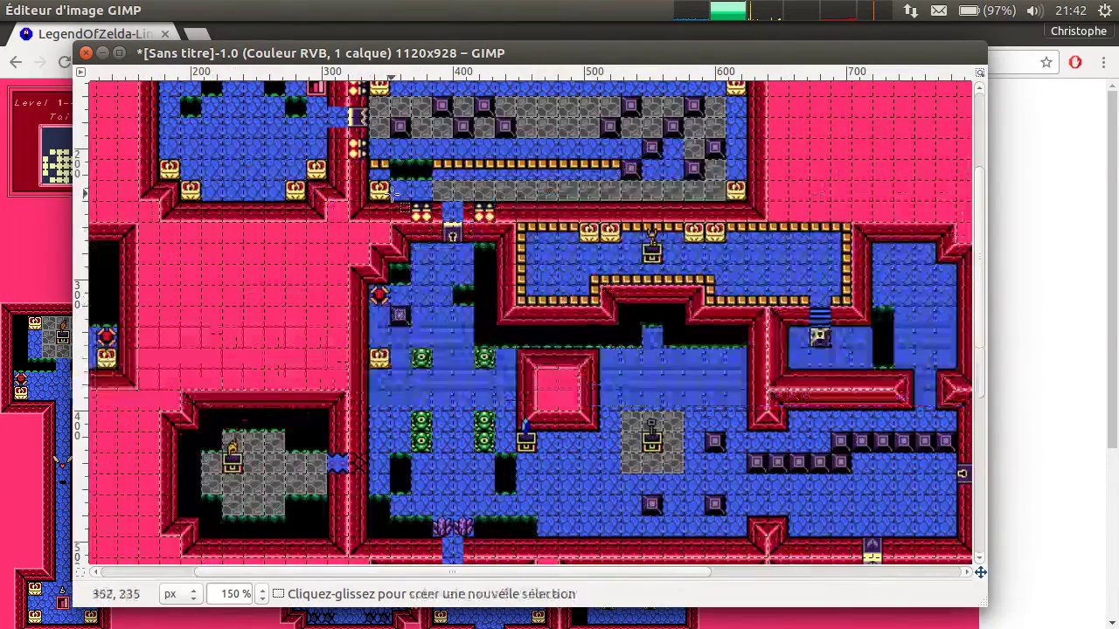
{"action": "scroll", "coordinate": [255, 122], "scroll_direction": "up", "scroll_amount": 1, "text": "ctrl"}
{"action": "middle_click_drag", "start_coordinate": [319, 151], "coordinate": [553, 407]}
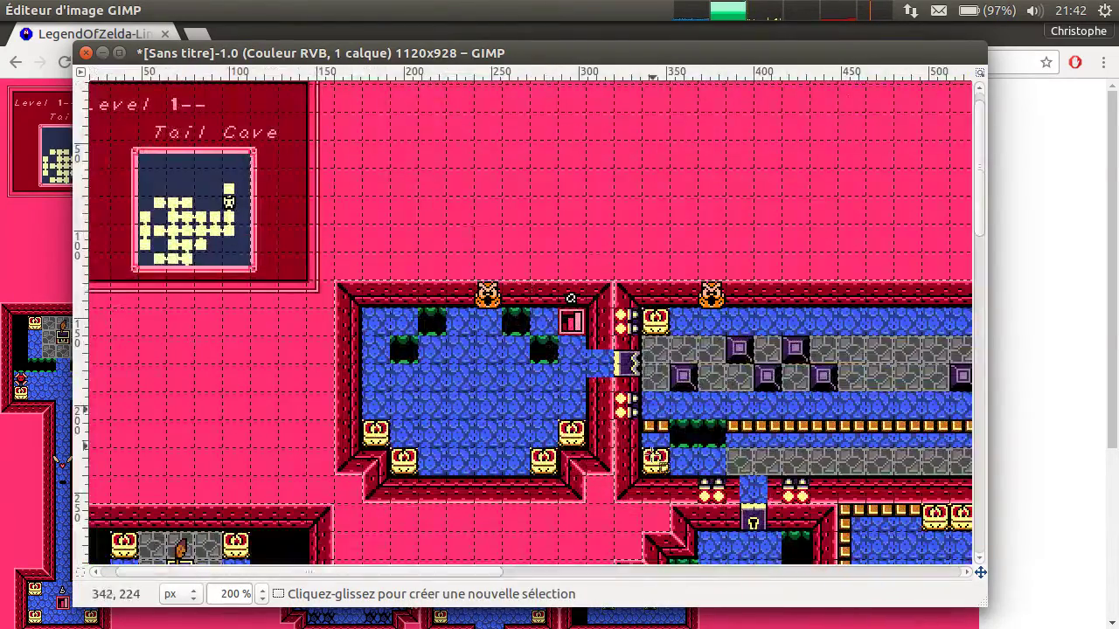
{"action": "middle_click_drag", "start_coordinate": [641, 473], "coordinate": [588, 403]}
{"action": "scroll", "coordinate": [448, 305], "scroll_direction": "up", "scroll_amount": 1, "text": "ctrl"}
{"action": "scroll", "coordinate": [447, 306], "scroll_direction": "up", "scroll_amount": 1, "text": "ctrl"}
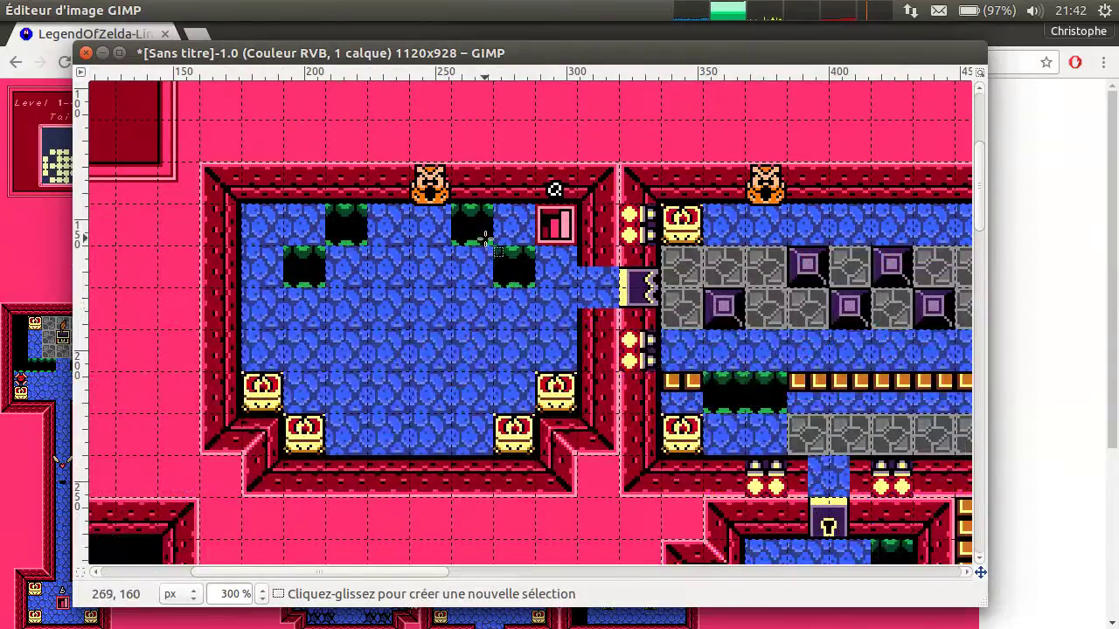
{"action": "scroll", "coordinate": [524, 394], "scroll_direction": "down", "scroll_amount": 1}
{"action": "scroll", "coordinate": [524, 393], "scroll_direction": "right", "scroll_amount": 4, "text": "shift"}
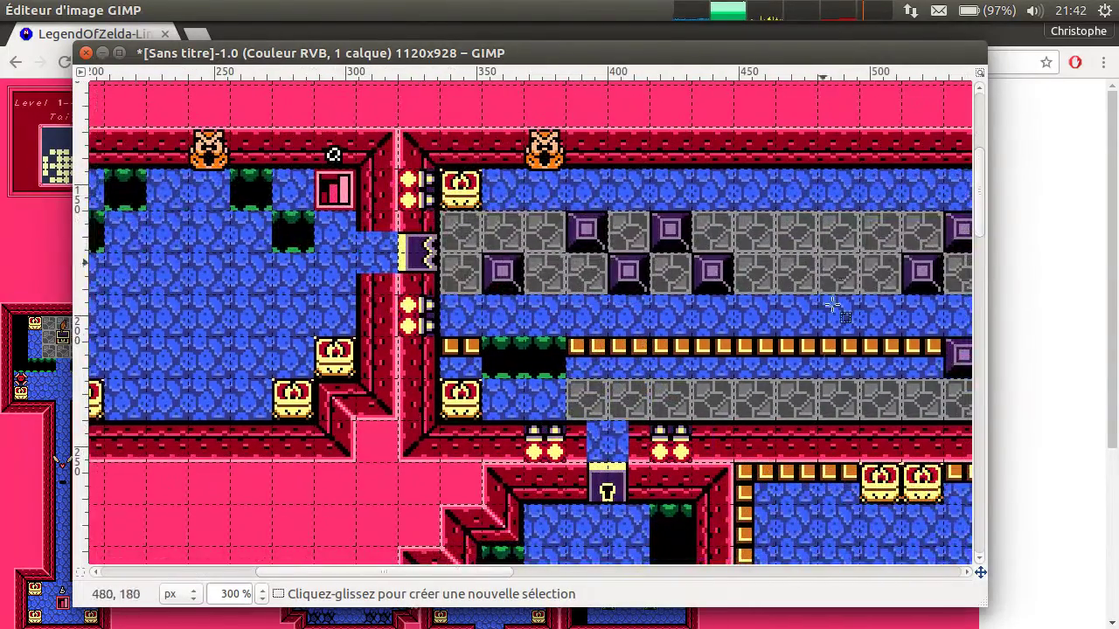
{"action": "scroll", "coordinate": [835, 341], "scroll_direction": "right", "scroll_amount": 4}
{"action": "middle_click_drag", "start_coordinate": [740, 316], "coordinate": [383, 360]}
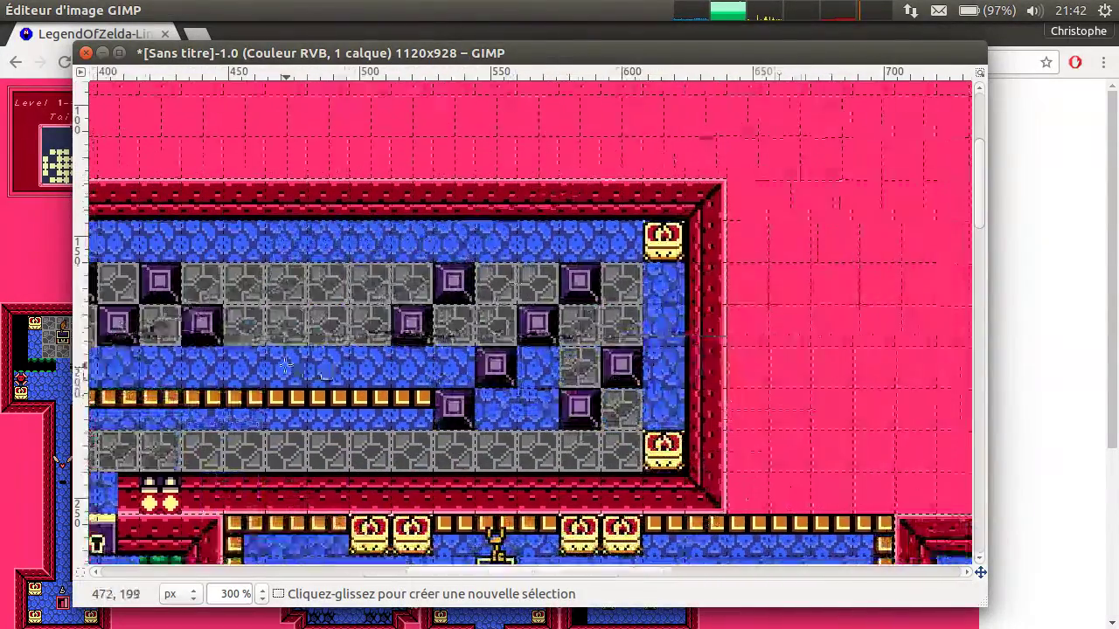
{"action": "middle_click_drag", "start_coordinate": [302, 481], "coordinate": [641, 503]}
{"action": "middle_click_drag", "start_coordinate": [377, 361], "coordinate": [760, 338]}
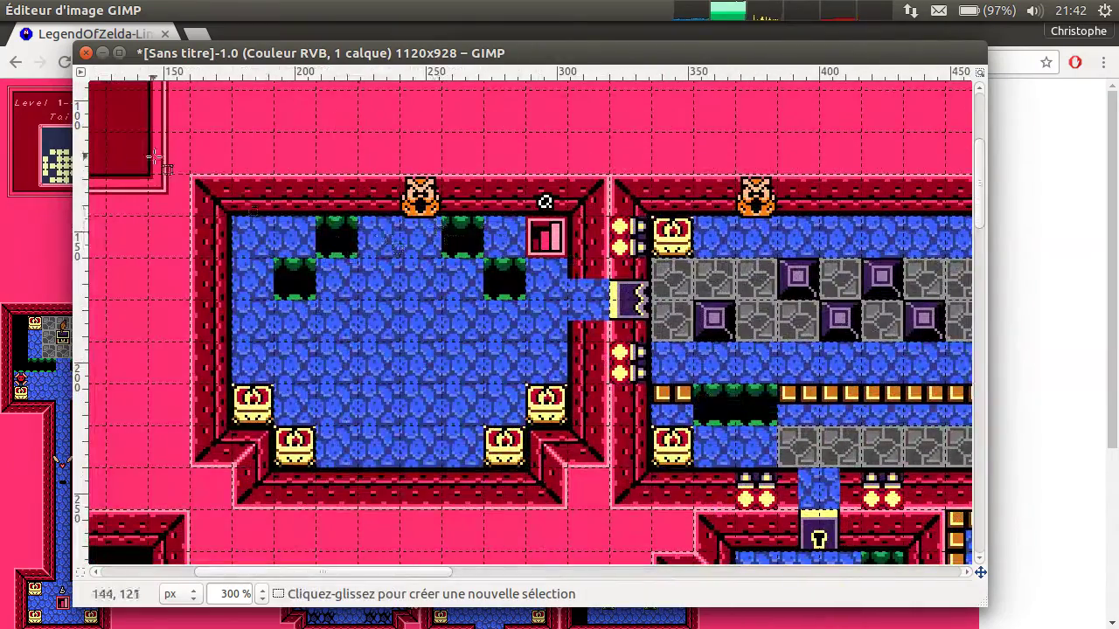
Copy the upper-left wall corner tile of the owl-statue room and place it in the tileset's first grid cell.
{"action": "left_click_drag", "start_coordinate": [191, 175], "coordinate": [233, 217]}
{"action": "key", "text": "ctrl+c"}
{"action": "key", "text": "alt+Tab"}
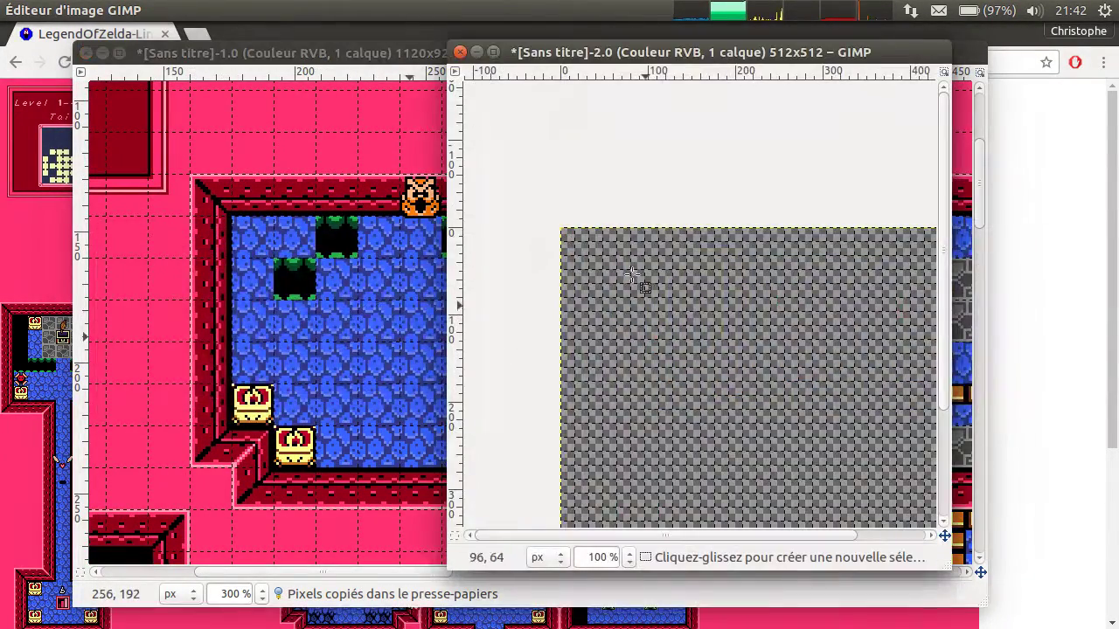
{"action": "key", "text": "ctrl+v"}
{"action": "scroll", "coordinate": [620, 270], "scroll_direction": "up", "scroll_amount": 1, "text": "ctrl"}
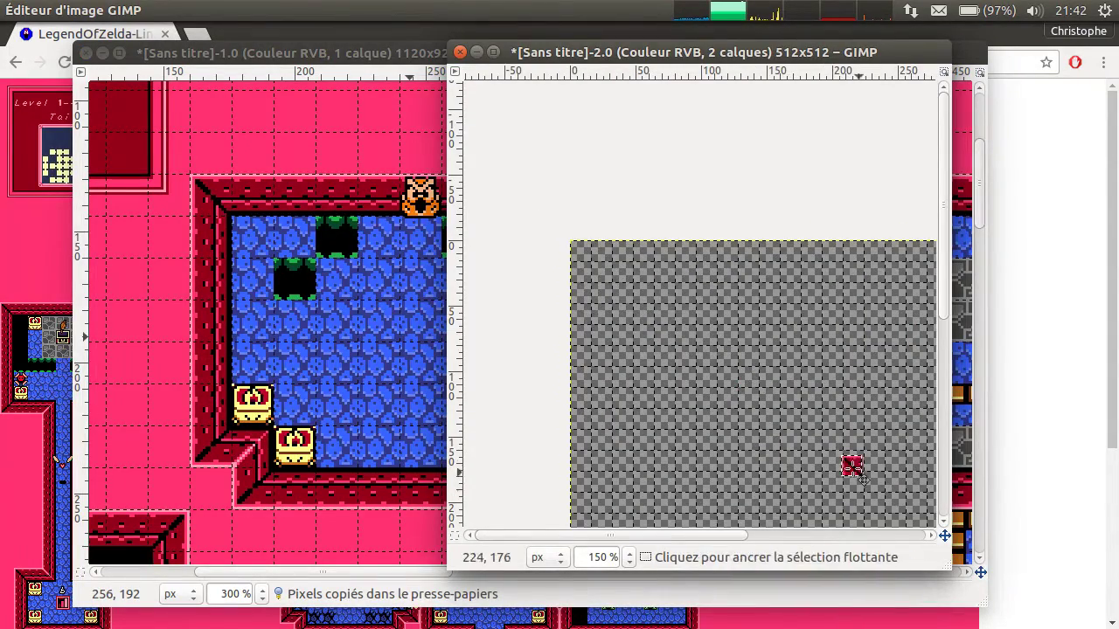
{"action": "left_click_drag", "start_coordinate": [849, 472], "coordinate": [579, 256]}
Enlarge and reposition the tileset window, showing the canvas's upper-left corner at 300% zoom.
{"action": "middle_click_drag", "start_coordinate": [870, 530], "coordinate": [941, 544], "text": "alt"}
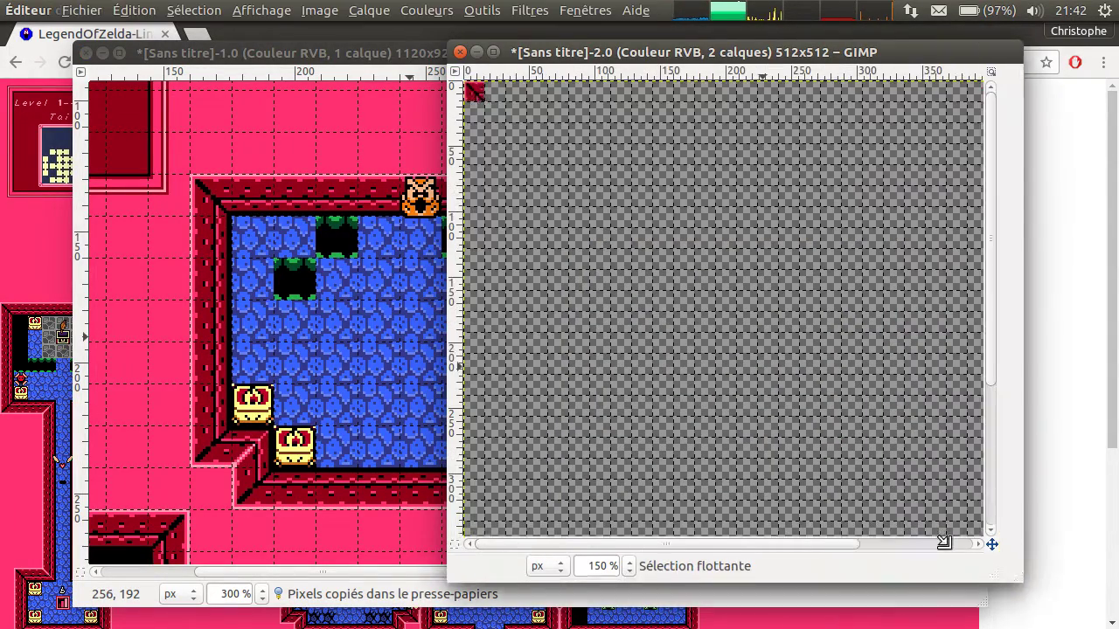
{"action": "left_click_drag", "start_coordinate": [898, 517], "coordinate": [967, 542], "text": "alt"}
{"action": "middle_click_drag", "start_coordinate": [597, 156], "coordinate": [640, 230]}
{"action": "scroll", "coordinate": [640, 229], "scroll_direction": "up", "scroll_amount": 1, "text": "ctrl"}
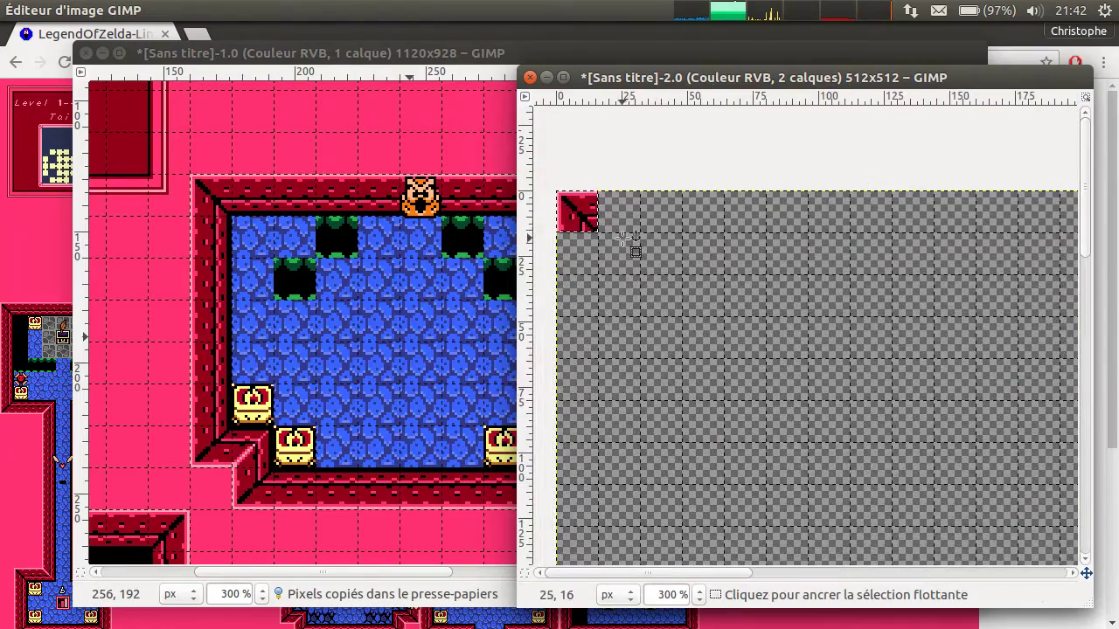
Copy the same room's upper-right wall corner tile into the tileset's second cell of the first row.
{"action": "left_click", "coordinate": [205, 175]}
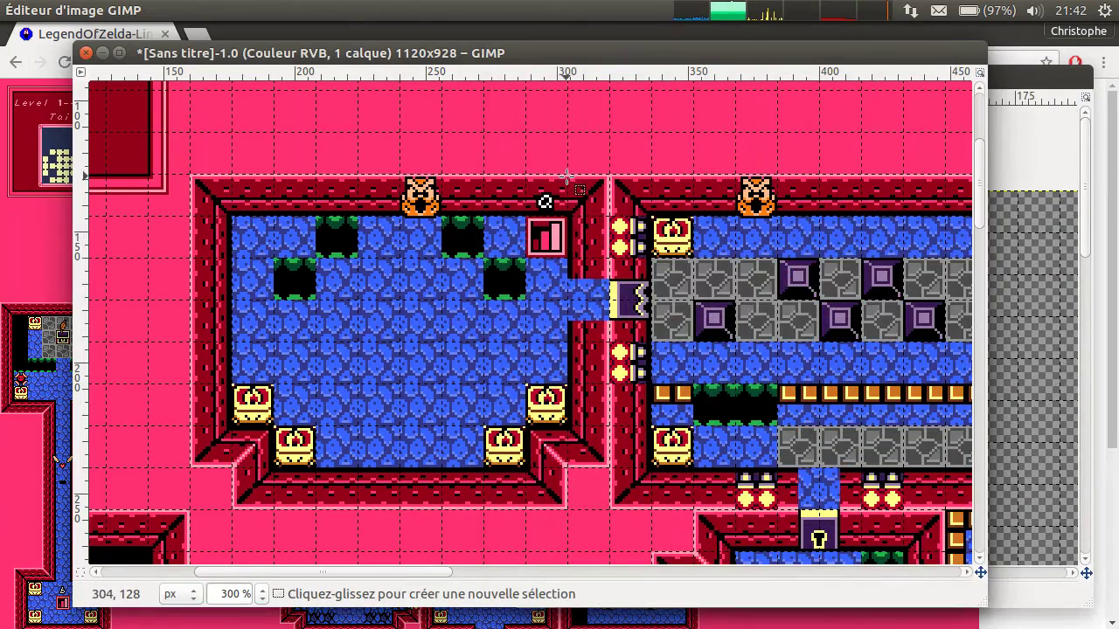
{"action": "left_click_drag", "start_coordinate": [566, 177], "coordinate": [609, 220]}
{"action": "key", "text": "ctrl+c"}
{"action": "left_click", "coordinate": [1027, 289]}
{"action": "key", "text": "ctrl+v"}
{"action": "left_click_drag", "start_coordinate": [826, 382], "coordinate": [629, 217]}
Copy the room's lower-left wall corner tile into the tileset's second row, directly beneath the first tile.
{"action": "left_click", "coordinate": [199, 431]}
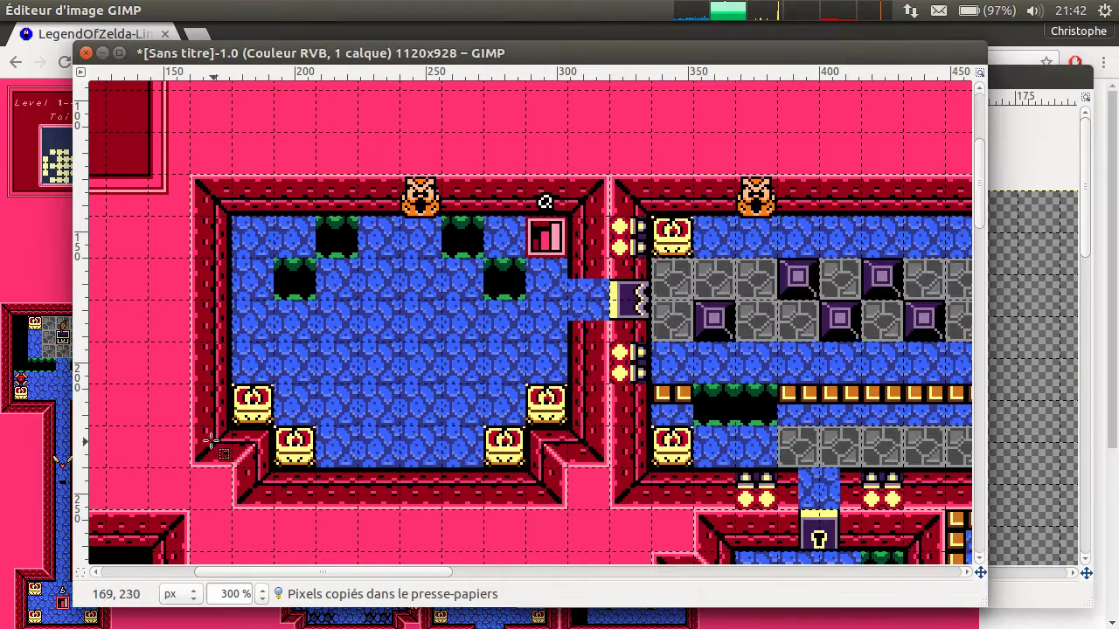
{"action": "left_click_drag", "start_coordinate": [187, 424], "coordinate": [232, 466]}
{"action": "key", "text": "ctrl+c"}
{"action": "left_click", "coordinate": [1073, 388]}
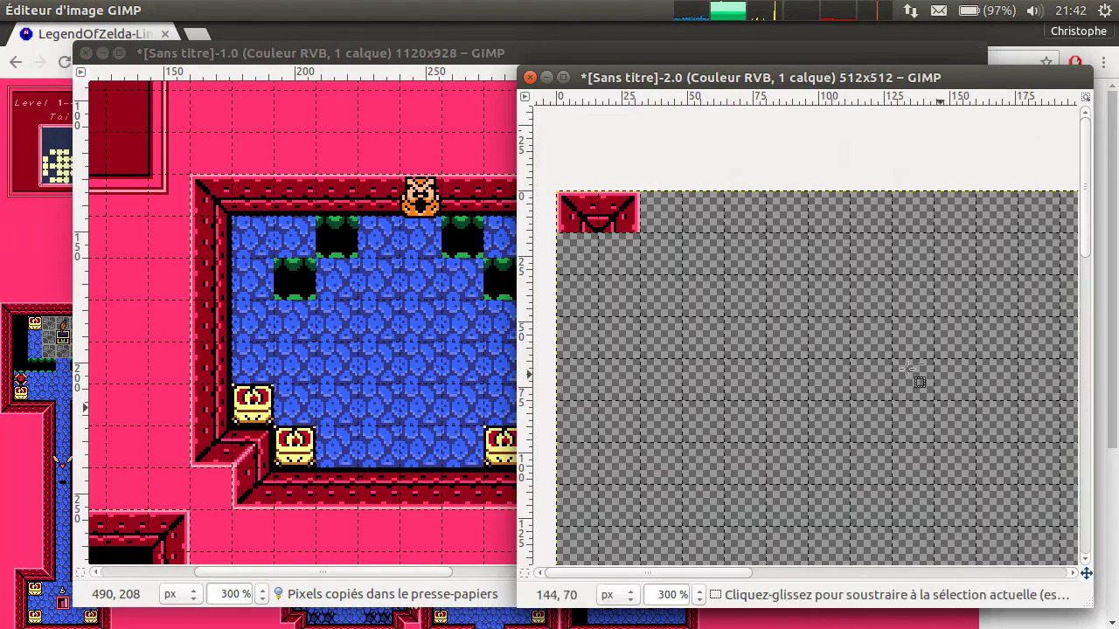
{"action": "key", "text": "ctrl+v"}
{"action": "left_click_drag", "start_coordinate": [824, 382], "coordinate": [588, 257]}
Copy the room's lower-right wall corner tile into the second row's second cell, completing the 2 x 2 corner block.
{"action": "left_click", "coordinate": [420, 468]}
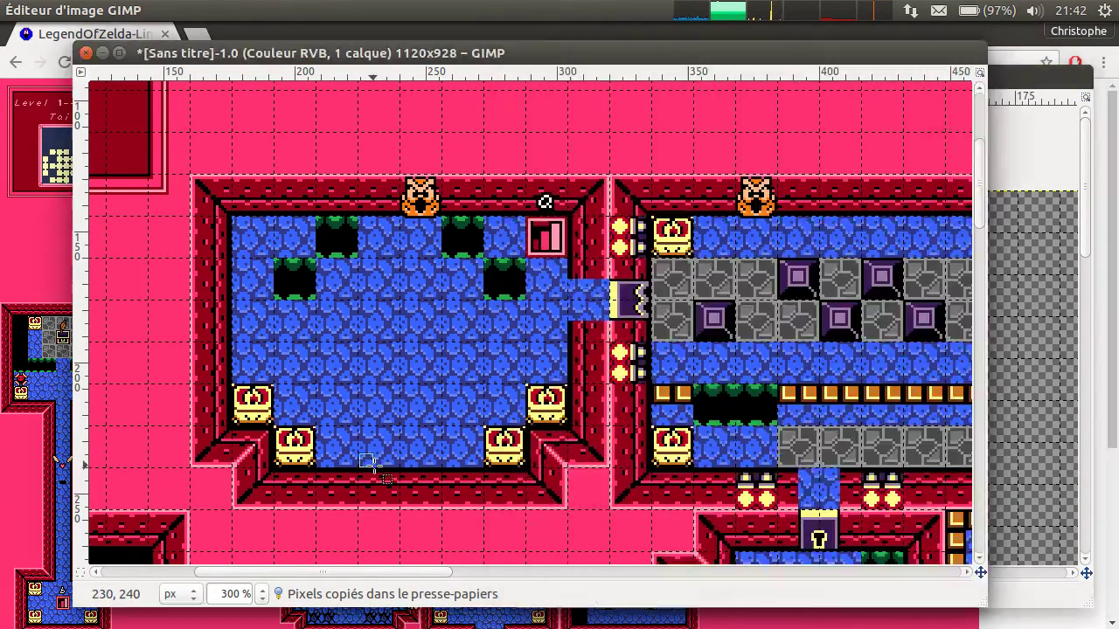
{"action": "left_click", "coordinate": [1032, 411]}
{"action": "key", "text": "ctrl+v"}
{"action": "left_click_drag", "start_coordinate": [803, 396], "coordinate": [609, 273]}
{"action": "left_click", "coordinate": [616, 199]}
Copy a straight top wall tile from the room into the first row's third cell of the tileset.
{"action": "left_click", "coordinate": [247, 185]}
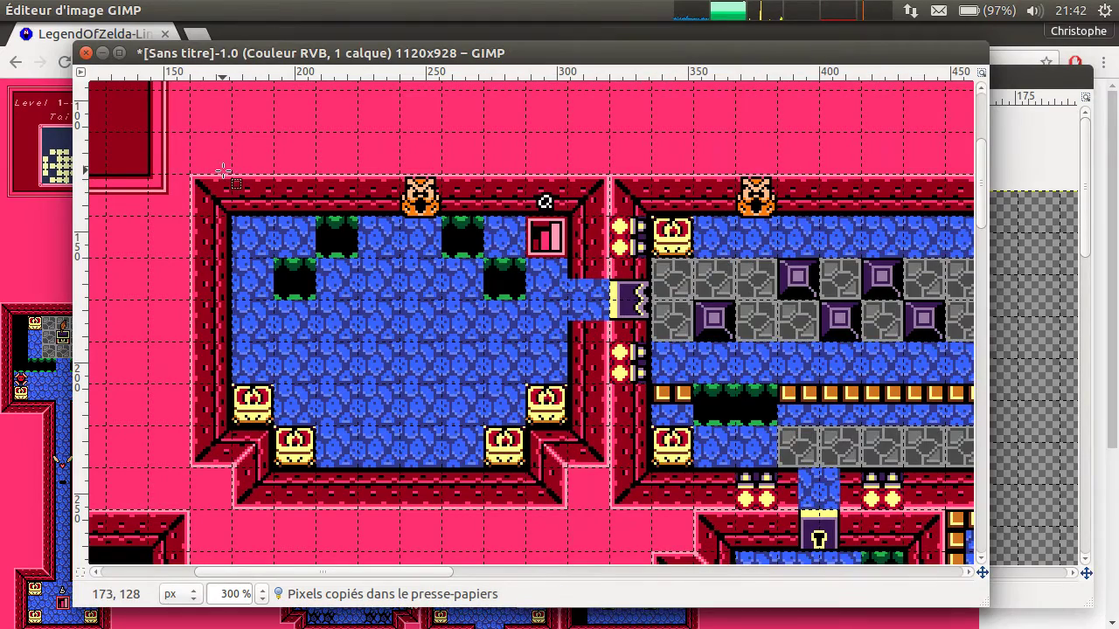
{"action": "left_click_drag", "start_coordinate": [232, 175], "coordinate": [273, 217]}
{"action": "key", "text": "ctrl+c"}
{"action": "left_click", "coordinate": [1063, 313]}
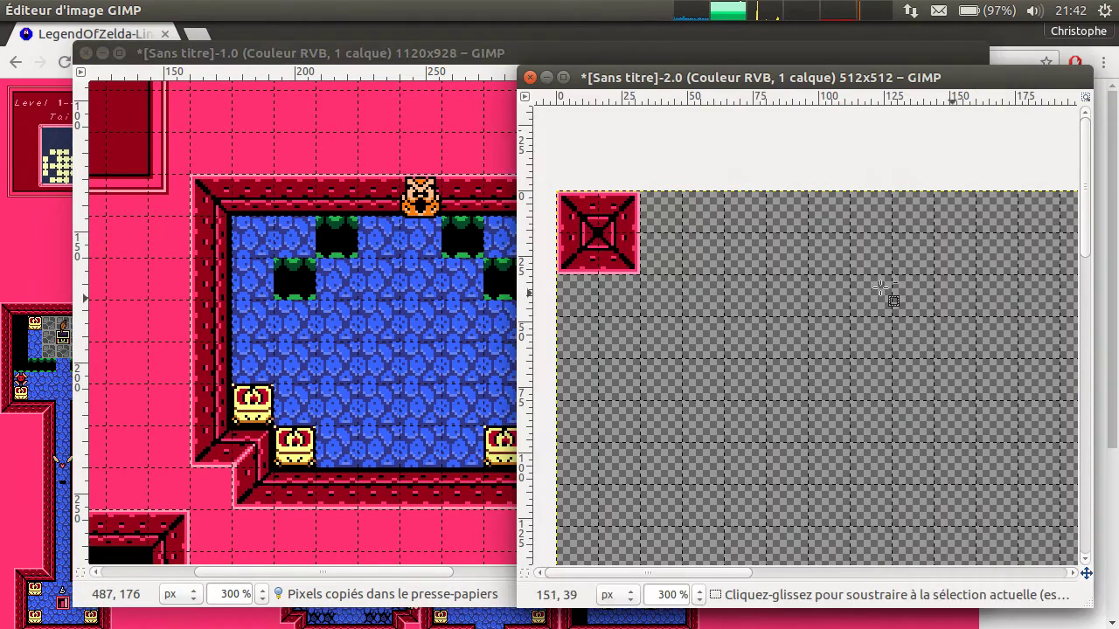
{"action": "key", "text": "ctrl+v"}
{"action": "left_click_drag", "start_coordinate": [835, 371], "coordinate": [680, 231]}
{"action": "left_click", "coordinate": [680, 232]}
Copy a straight bottom wall tile from the room into the second row's fourth cell of the tileset.
{"action": "left_click", "coordinate": [310, 467]}
{"action": "left_click_drag", "start_coordinate": [310, 468], "coordinate": [352, 494]}
{"action": "key", "text": "ctrl+c"}
{"action": "left_click", "coordinate": [1020, 401]}
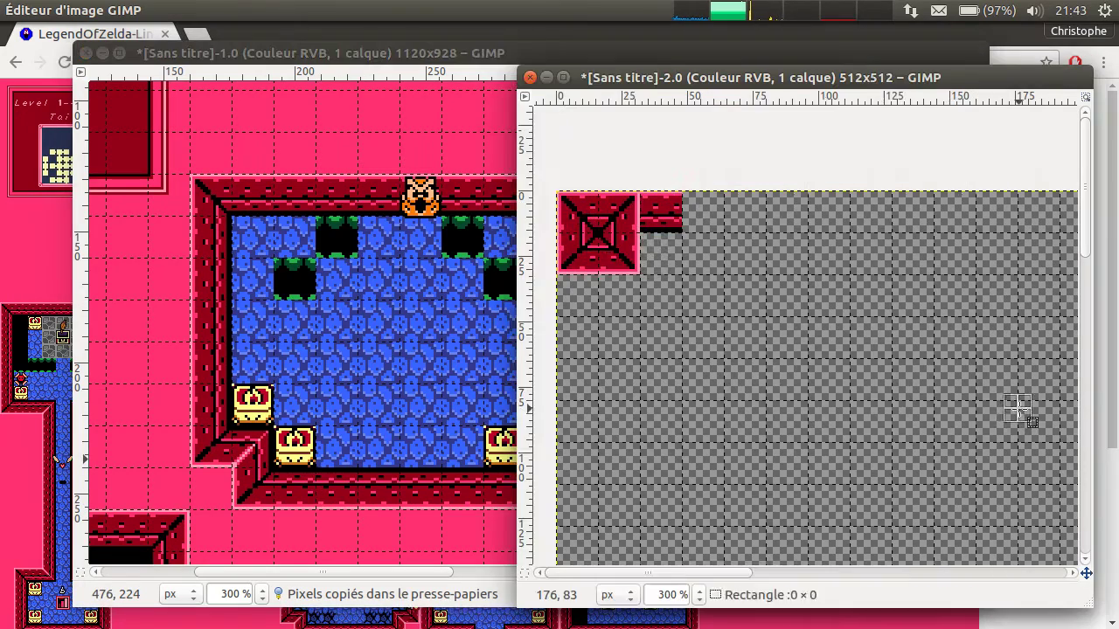
{"action": "key", "text": "ctrl+v"}
{"action": "left_click_drag", "start_coordinate": [861, 398], "coordinate": [748, 272]}
Copy a straight left wall tile from the room into the second row's third cell of the tileset.
{"action": "left_click", "coordinate": [177, 260]}
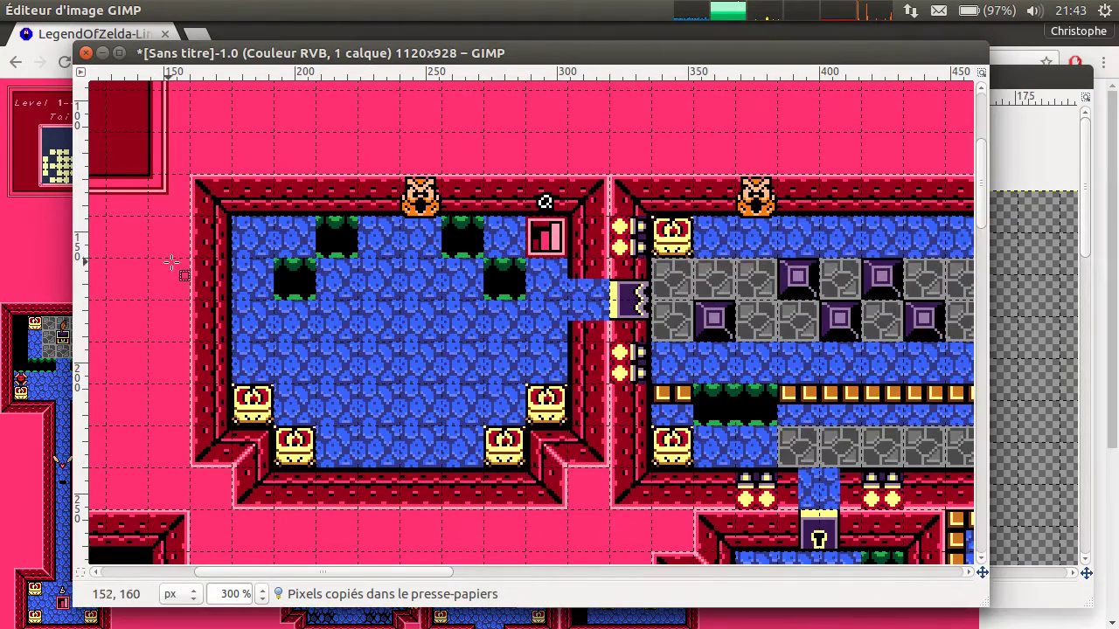
{"action": "left_click_drag", "start_coordinate": [189, 258], "coordinate": [232, 299]}
{"action": "key", "text": "ctrl+c"}
{"action": "left_click", "coordinate": [1005, 399]}
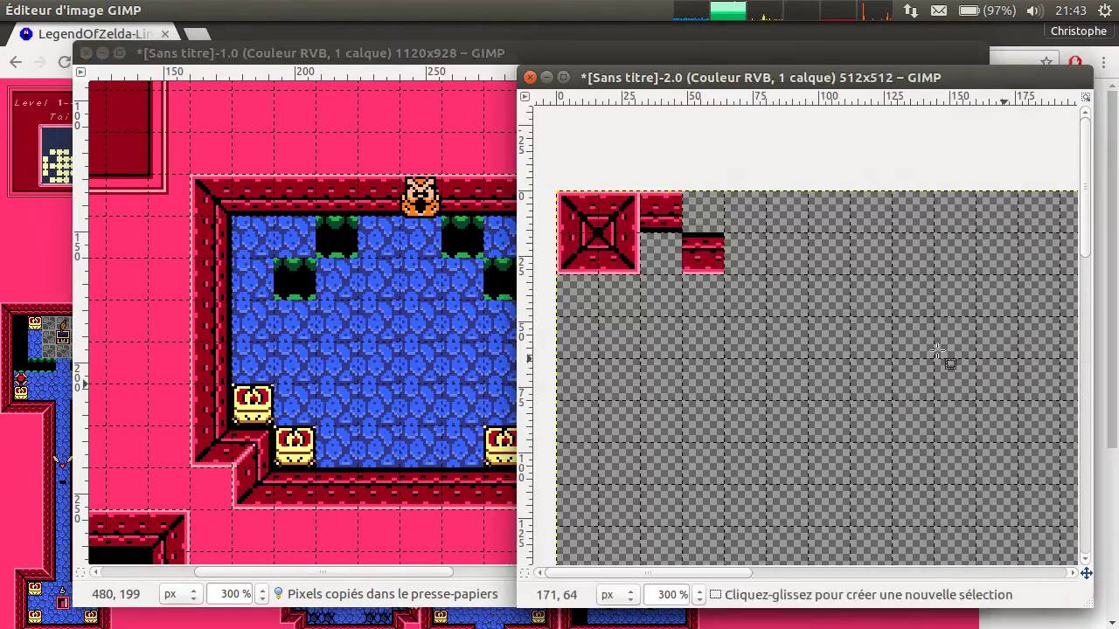
{"action": "key", "text": "ctrl+v"}
{"action": "left_click_drag", "start_coordinate": [791, 354], "coordinate": [637, 229]}
Copy a straight right wall tile from the room into the first row's fourth cell of the tileset.
{"action": "left_click", "coordinate": [430, 320]}
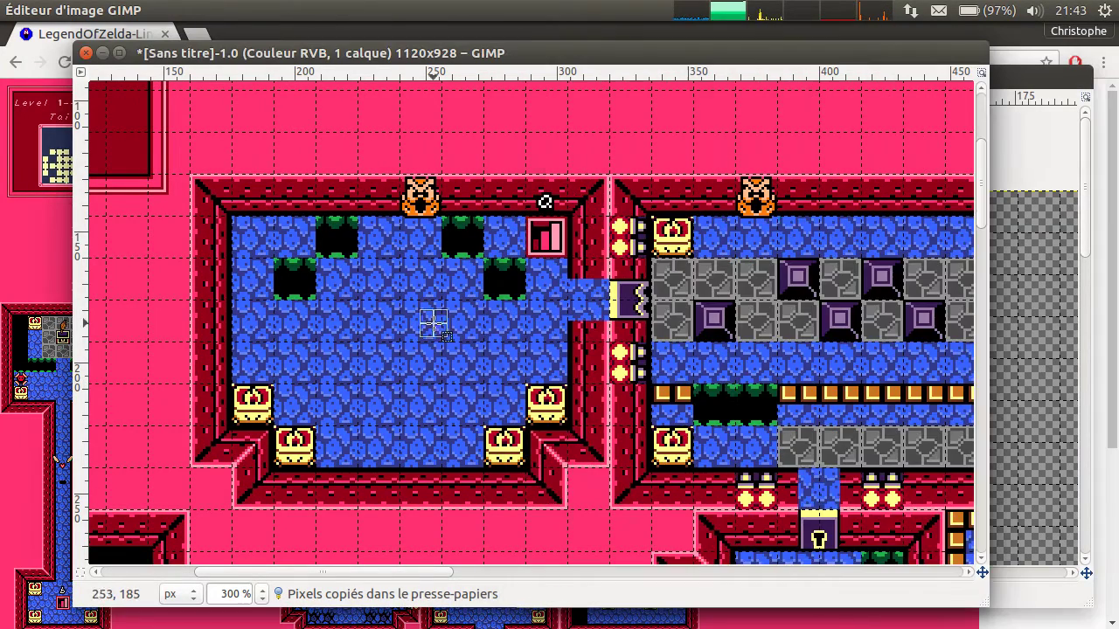
{"action": "left_click_drag", "start_coordinate": [570, 218], "coordinate": [609, 258]}
{"action": "key", "text": "ctrl+c"}
{"action": "left_click", "coordinate": [1018, 274]}
{"action": "key", "text": "ctrl+v"}
{"action": "left_click_drag", "start_coordinate": [824, 380], "coordinate": [712, 215]}
{"action": "left_click", "coordinate": [770, 280]}
Copy the inner corner tile of the room's lower-left wall notch into the second row's fifth cell of the tileset.
{"action": "middle_click_drag", "start_coordinate": [499, 271], "coordinate": [534, 231]}
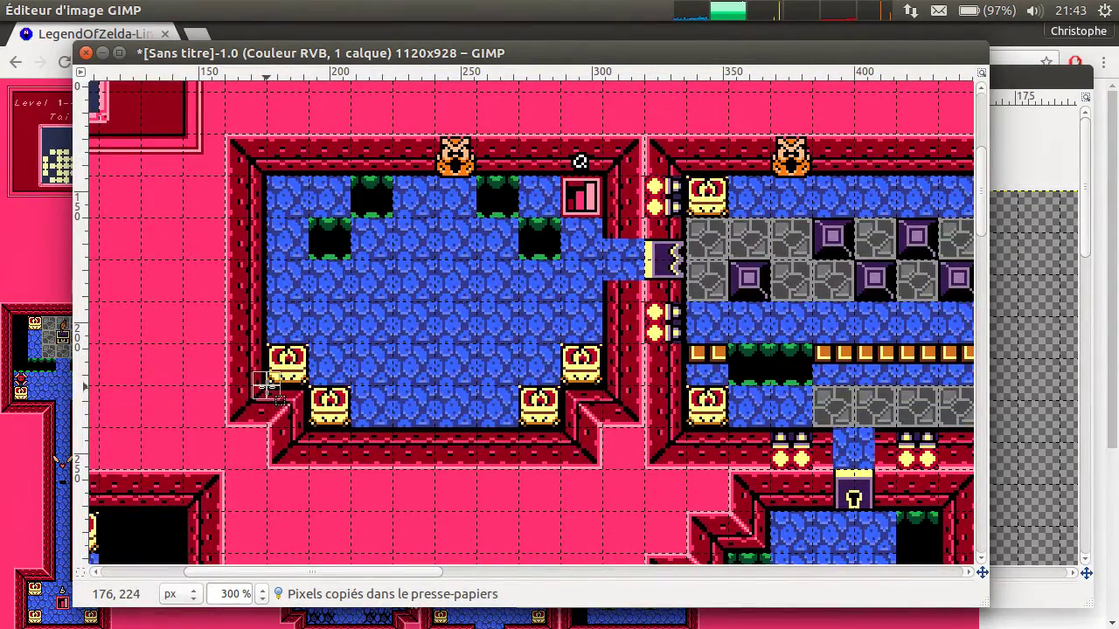
{"action": "left_click", "coordinate": [1024, 414]}
{"action": "key", "text": "ctrl+v"}
{"action": "left_click_drag", "start_coordinate": [812, 376], "coordinate": [747, 253]}
Copy the inner corner tile of the room's lower-right wall notch into the second row's sixth cell of the tileset.
{"action": "left_click", "coordinate": [393, 360]}
{"action": "middle_click_drag", "start_coordinate": [393, 360], "coordinate": [339, 341]}
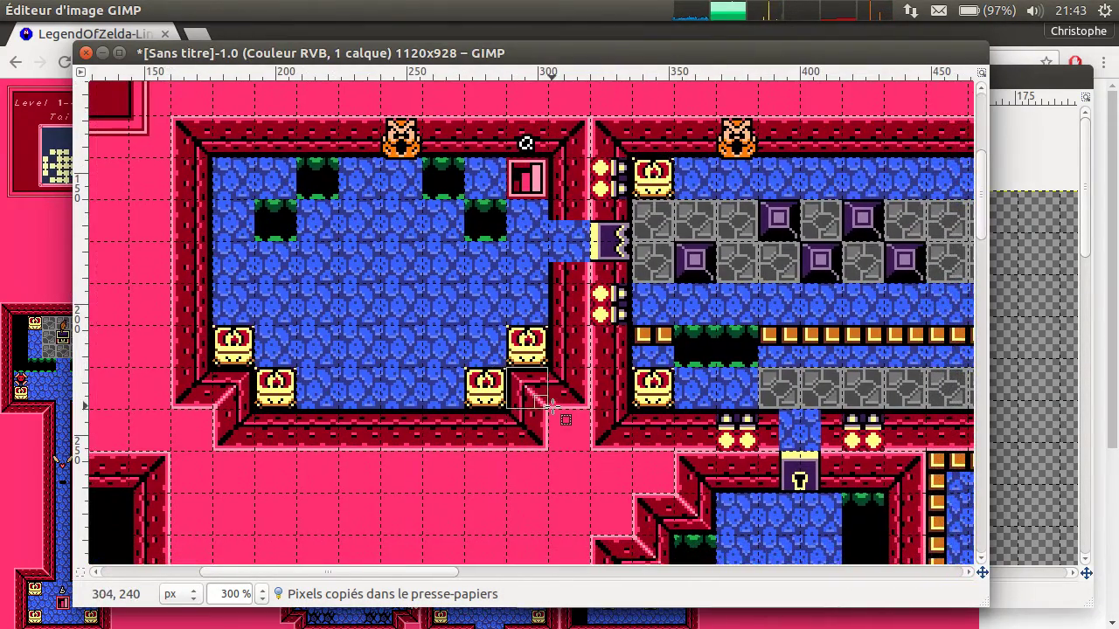
{"action": "left_click", "coordinate": [1014, 376]}
{"action": "key", "text": "ctrl+v"}
{"action": "left_click_drag", "start_coordinate": [816, 382], "coordinate": [805, 284]}
{"action": "left_click", "coordinate": [801, 284]}
Copy the inner corner tile from the stepped wall below the locked door's room into the first row's fifth cell of the tileset.
{"action": "left_click", "coordinate": [365, 368]}
{"action": "middle_click_drag", "start_coordinate": [365, 368], "coordinate": [290, 340]}
{"action": "middle_click_drag", "start_coordinate": [653, 480], "coordinate": [534, 404]}
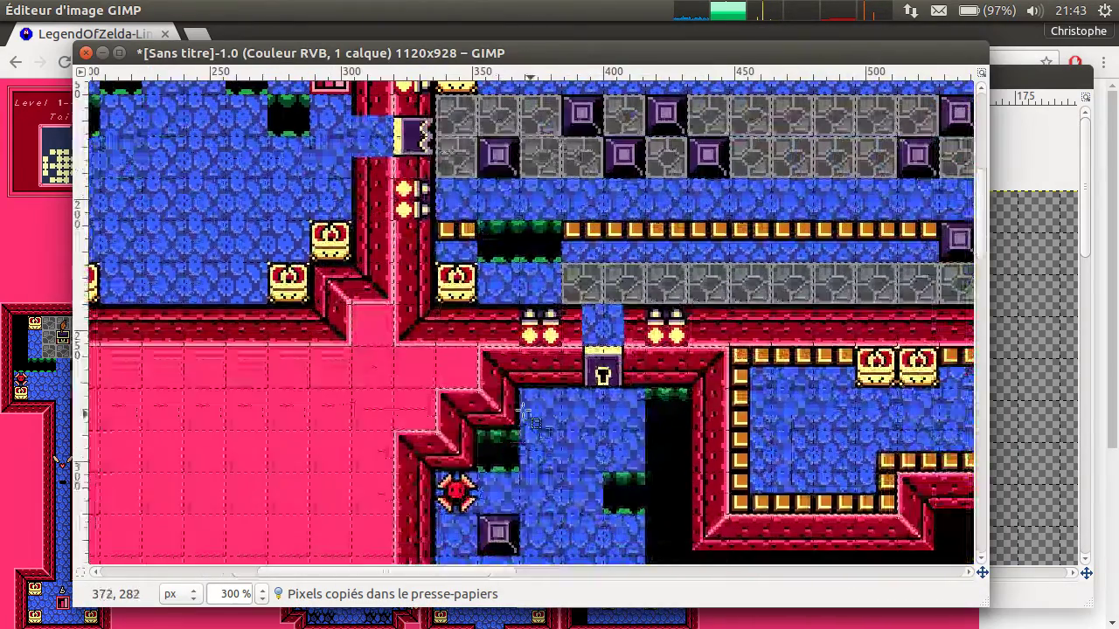
{"action": "left_click_drag", "start_coordinate": [478, 387], "coordinate": [520, 429]}
{"action": "key", "text": "ctrl+c"}
{"action": "left_click", "coordinate": [1019, 376]}
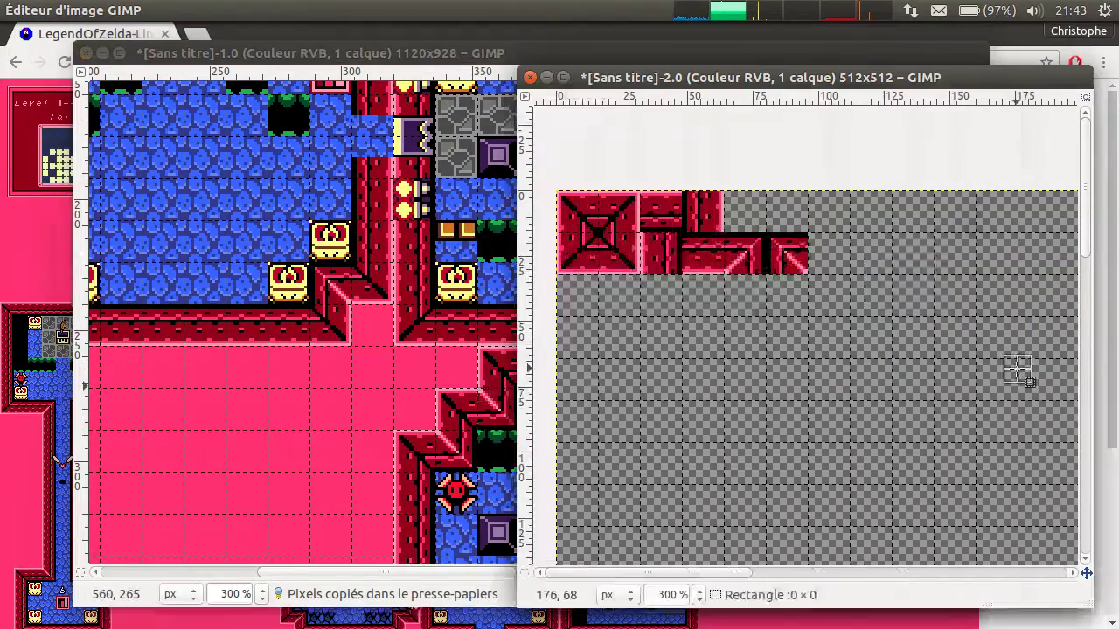
{"action": "key", "text": "ctrl+v"}
{"action": "left_click_drag", "start_coordinate": [827, 377], "coordinate": [756, 214]}
{"action": "left_click", "coordinate": [783, 277]}
Copy the wall corner tile at the lower left of the orange-block-bordered room into the first row's sixth cell and anchor it.
{"action": "middle_click_drag", "start_coordinate": [393, 406], "coordinate": [199, 289]}
{"action": "left_click_drag", "start_coordinate": [494, 395], "coordinate": [532, 442]}
{"action": "key", "text": "ctrl+c"}
{"action": "left_click", "coordinate": [1018, 350]}
{"action": "key", "text": "ctrl+v"}
{"action": "left_click_drag", "start_coordinate": [816, 384], "coordinate": [789, 224]}
{"action": "left_click", "coordinate": [864, 257]}
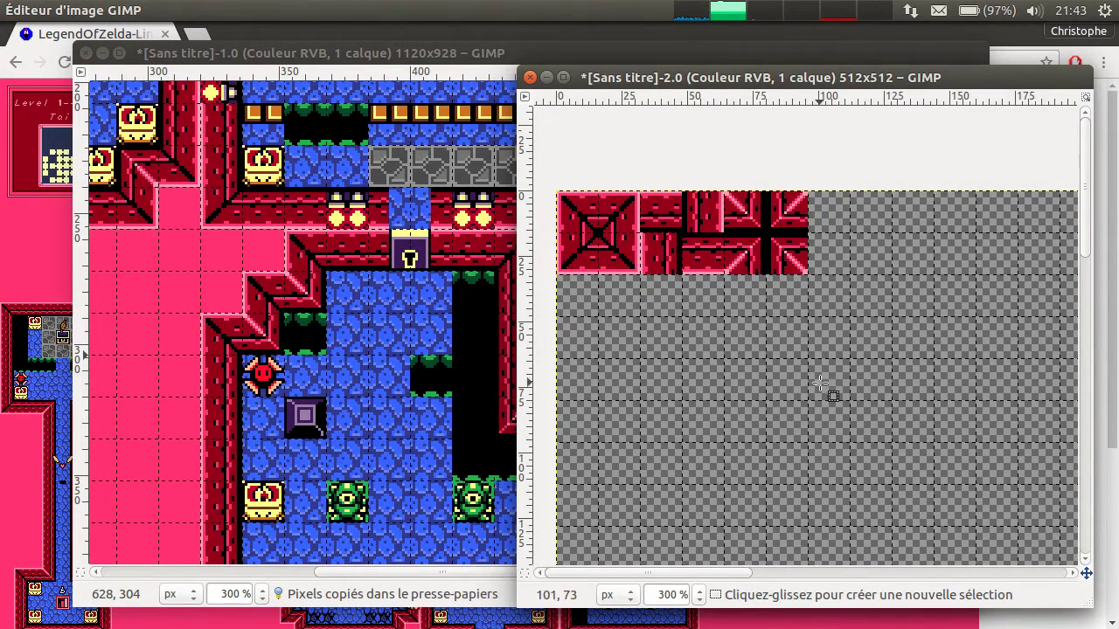
Start exporting the tileset image and open the tuto_solarus/en/tuto_quest_zelda/data/tilesets folder as the destination.
{"action": "key", "text": "ctrl+shift+e"}
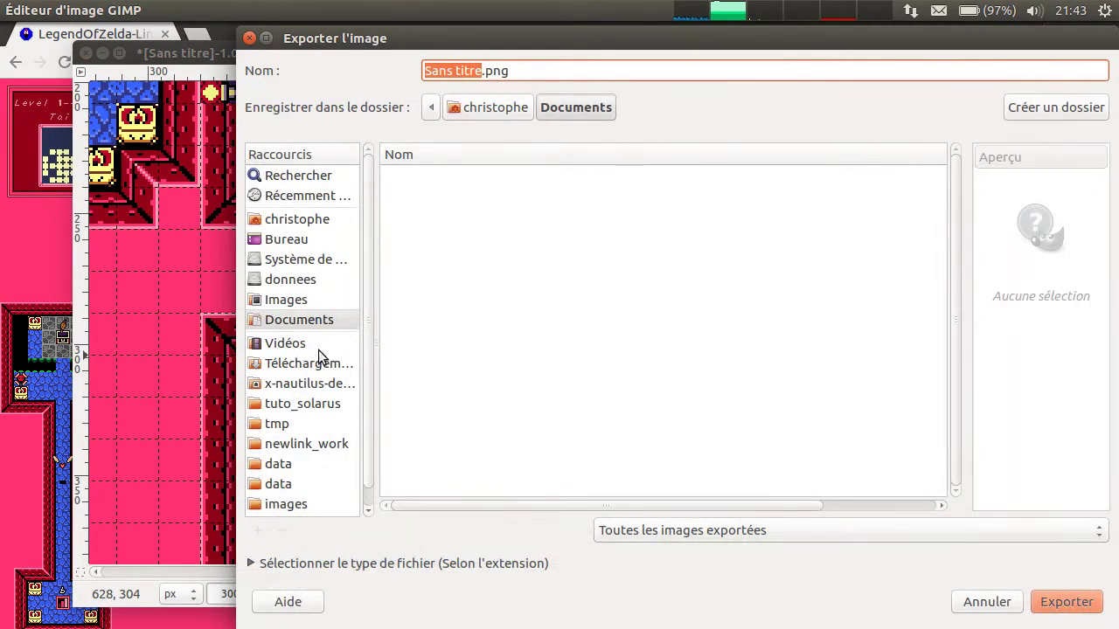
{"action": "left_click", "coordinate": [300, 404]}
{"action": "double_click", "coordinate": [432, 178]}
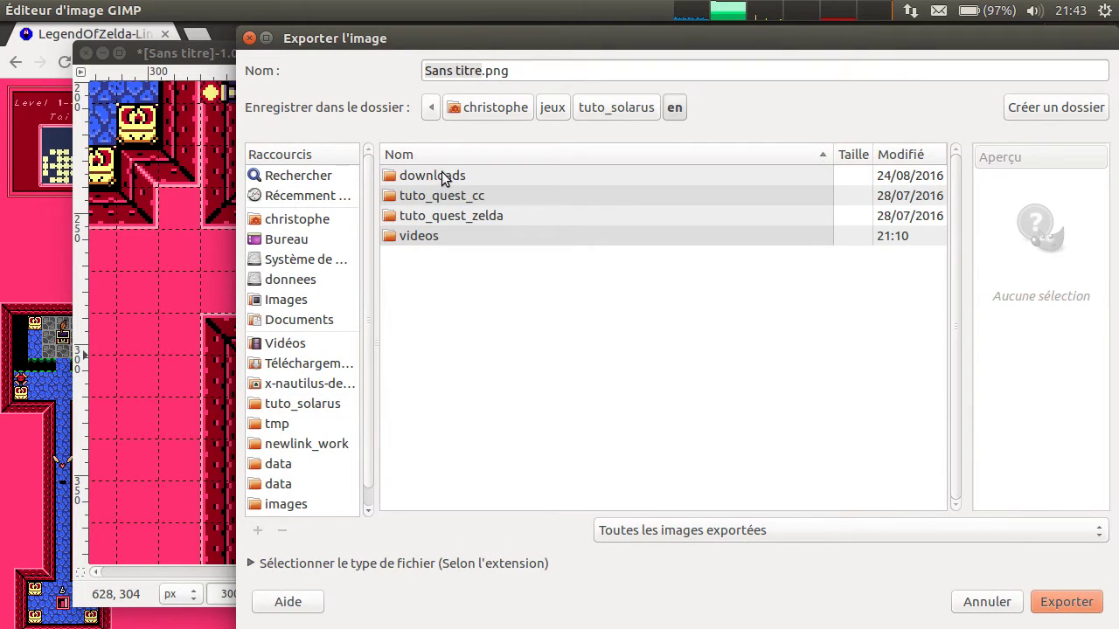
{"action": "double_click", "coordinate": [451, 216]}
{"action": "double_click", "coordinate": [415, 175]}
{"action": "double_click", "coordinate": [446, 397]}
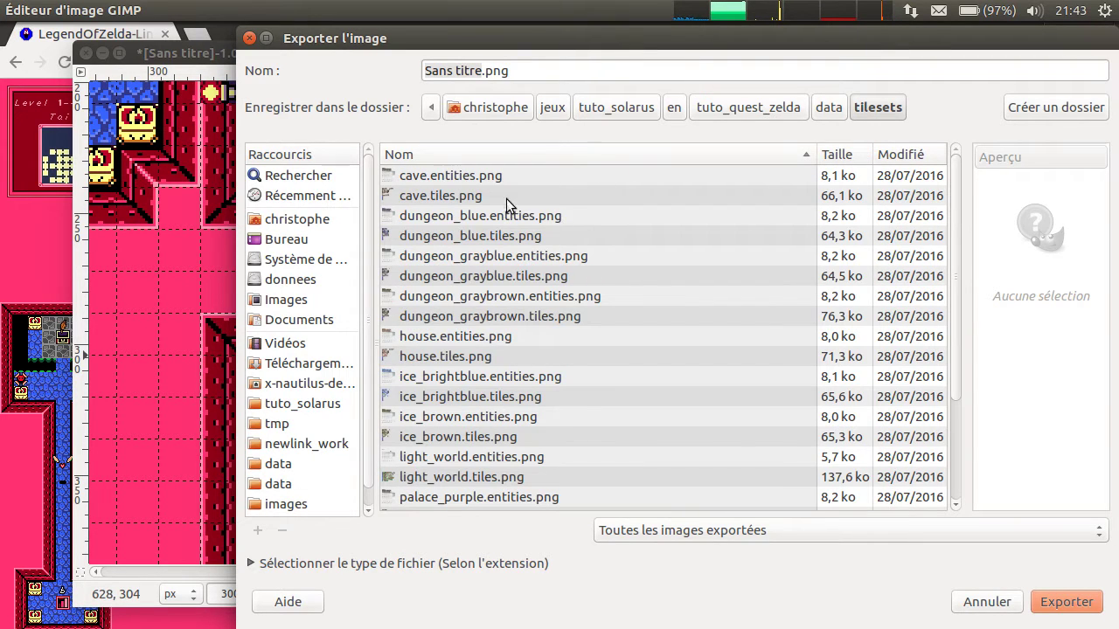
Name the exported image tail_cave.tiles.png and export it with the default PNG options.
{"action": "left_click", "coordinate": [472, 69]}
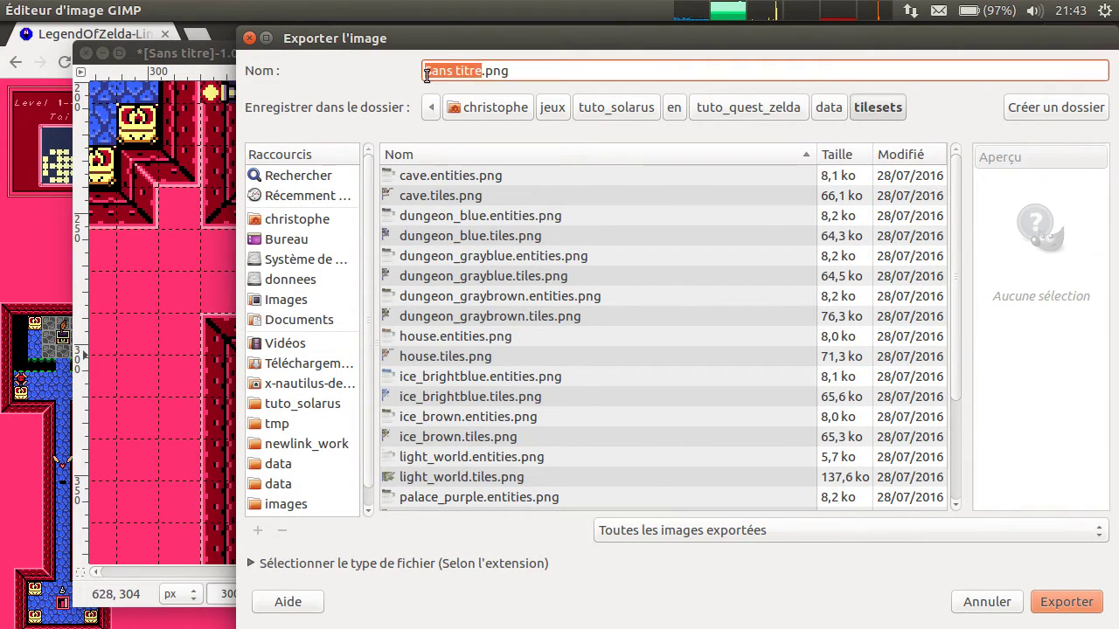
{"action": "type", "text": "tail_cave.tiles"}
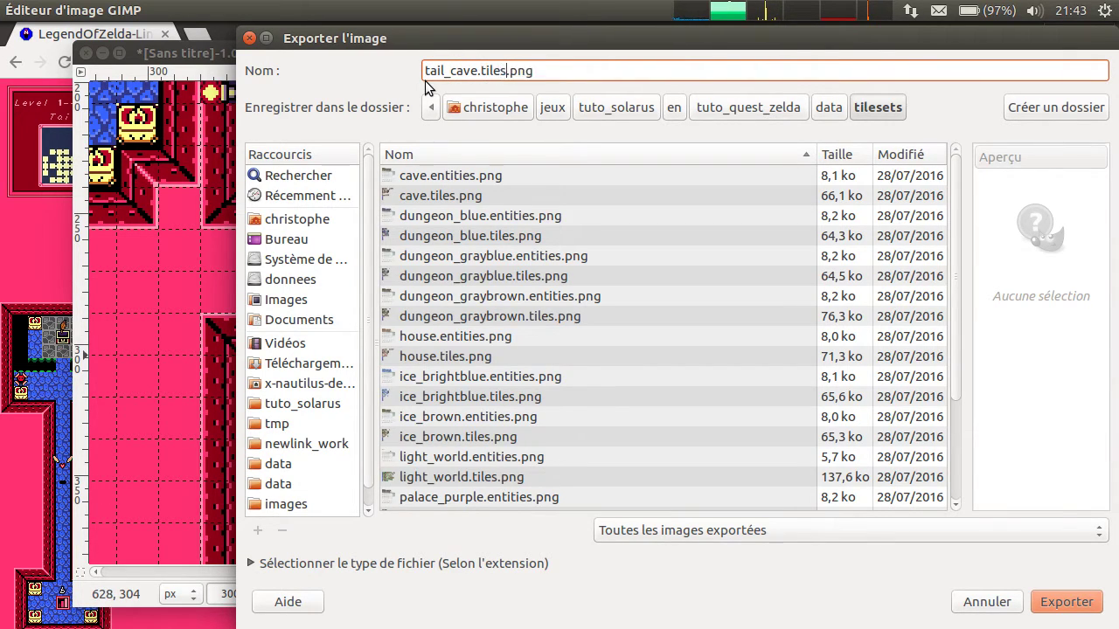
{"action": "left_click_drag", "start_coordinate": [478, 69], "coordinate": [408, 64]}
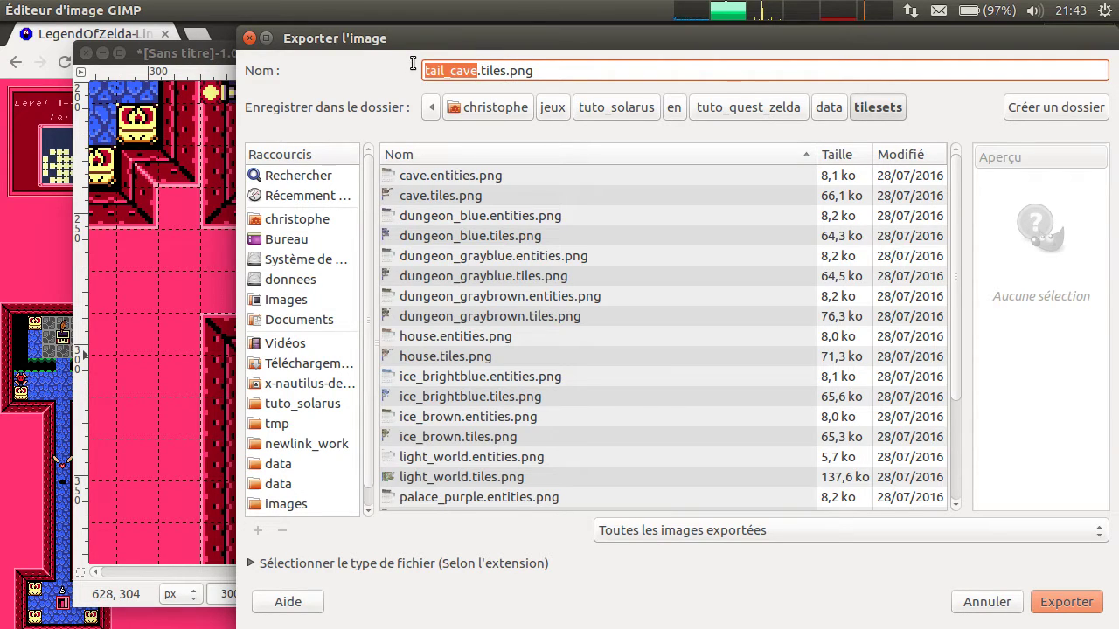
{"action": "left_click", "coordinate": [500, 69]}
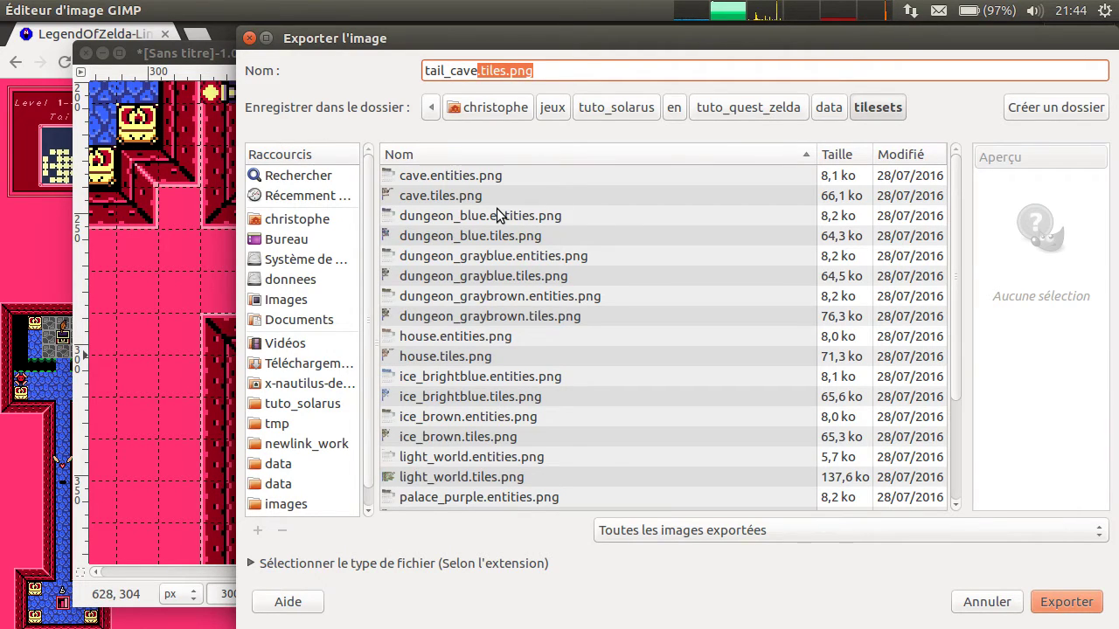
{"action": "left_click", "coordinate": [1067, 602]}
{"action": "left_click", "coordinate": [848, 446]}
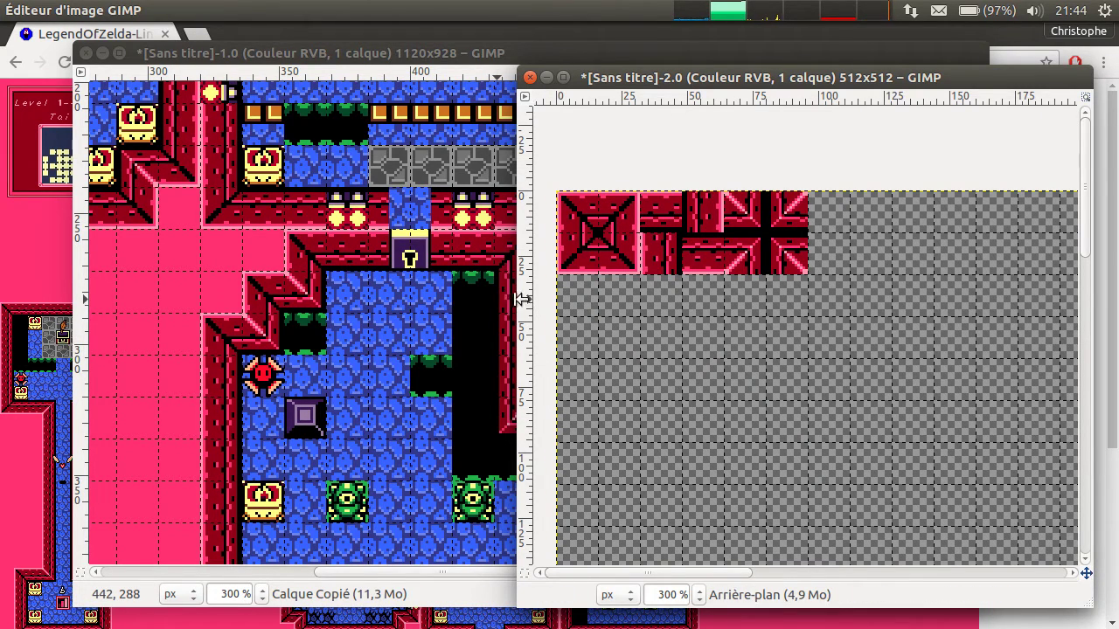
Widen the tileset window slightly and copy a blue floor tile from below the locked door into the third row's first cell.
{"action": "mouse_move", "coordinate": [522, 299]}
{"action": "left_mouse_down"}
{"action": "mouse_move", "coordinate": [481, 299]}
{"action": "mouse_move", "coordinate": [509, 299]}
{"action": "left_mouse_up"}
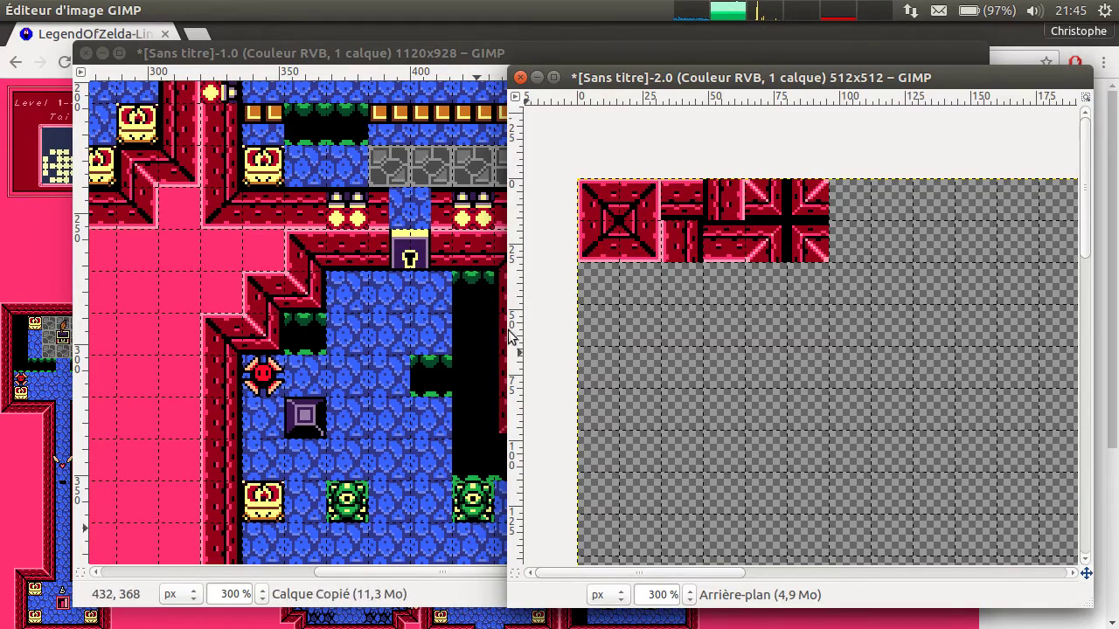
{"action": "left_click", "coordinate": [483, 376]}
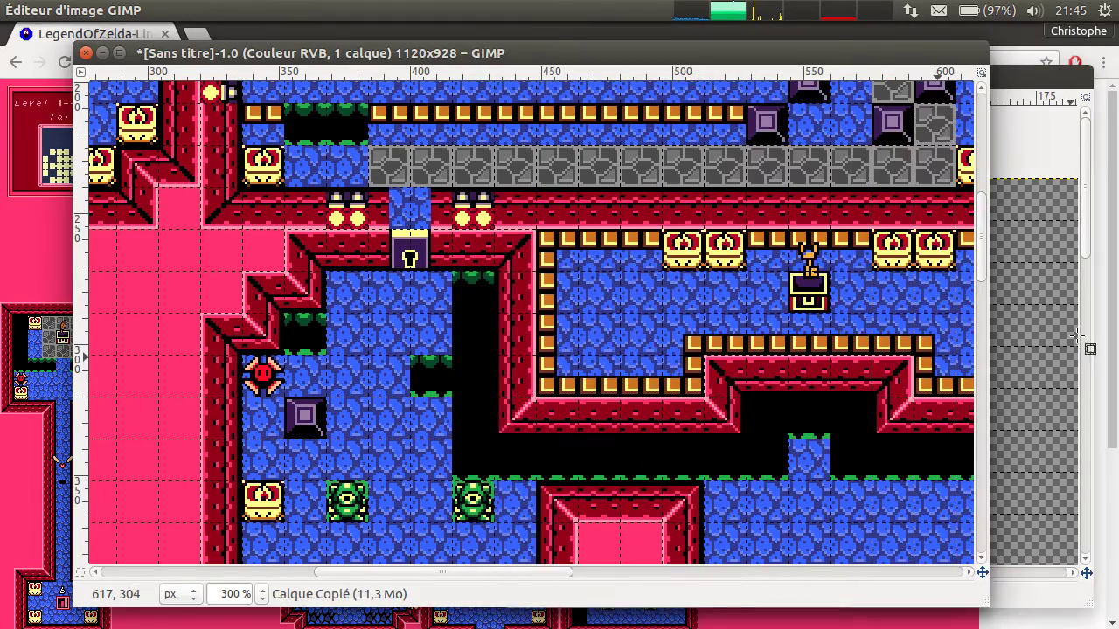
{"action": "left_click", "coordinate": [1035, 461]}
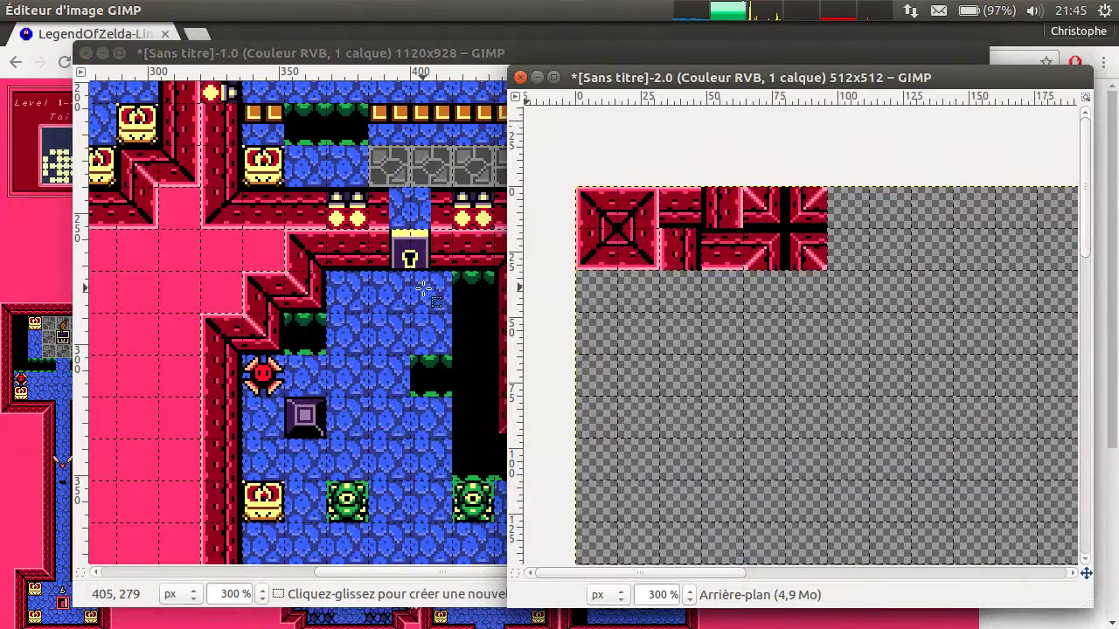
{"action": "left_click_drag", "start_coordinate": [326, 271], "coordinate": [368, 313]}
{"action": "key", "text": "ctrl+c"}
{"action": "left_click", "coordinate": [1031, 349]}
{"action": "key", "text": "ctrl+v"}
{"action": "left_click_drag", "start_coordinate": [829, 378], "coordinate": [599, 290]}
Copy the first grey stone floor tile above the locked door into the third row's second cell of the tileset.
{"action": "left_click", "coordinate": [390, 342]}
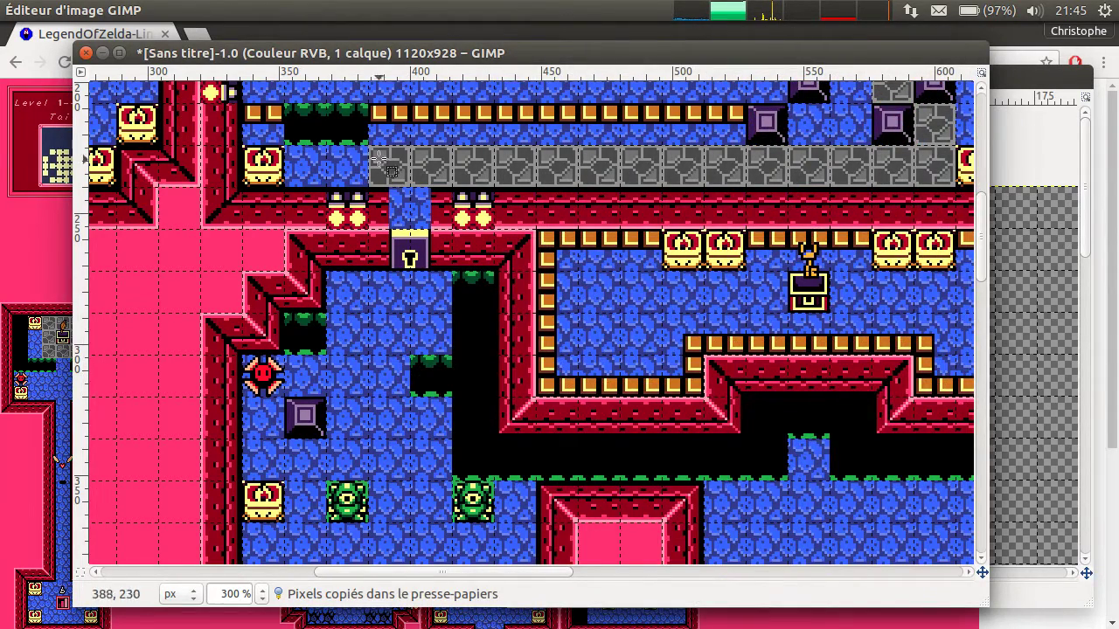
{"action": "left_click_drag", "start_coordinate": [367, 145], "coordinate": [409, 187]}
{"action": "key", "text": "ctrl+c"}
{"action": "left_click", "coordinate": [1040, 322]}
{"action": "key", "text": "ctrl+v"}
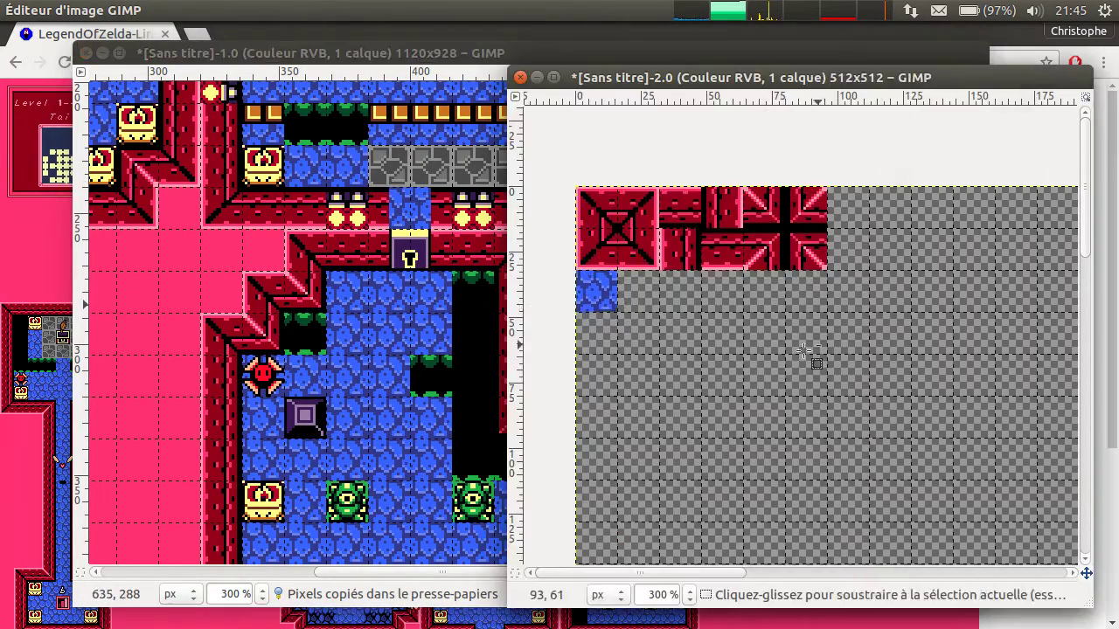
{"action": "left_click_drag", "start_coordinate": [805, 370], "coordinate": [622, 284]}
Copy a single small orange block from the map into the first row, directly after the last wall corner tile, and anchor it.
{"action": "left_click", "coordinate": [416, 289]}
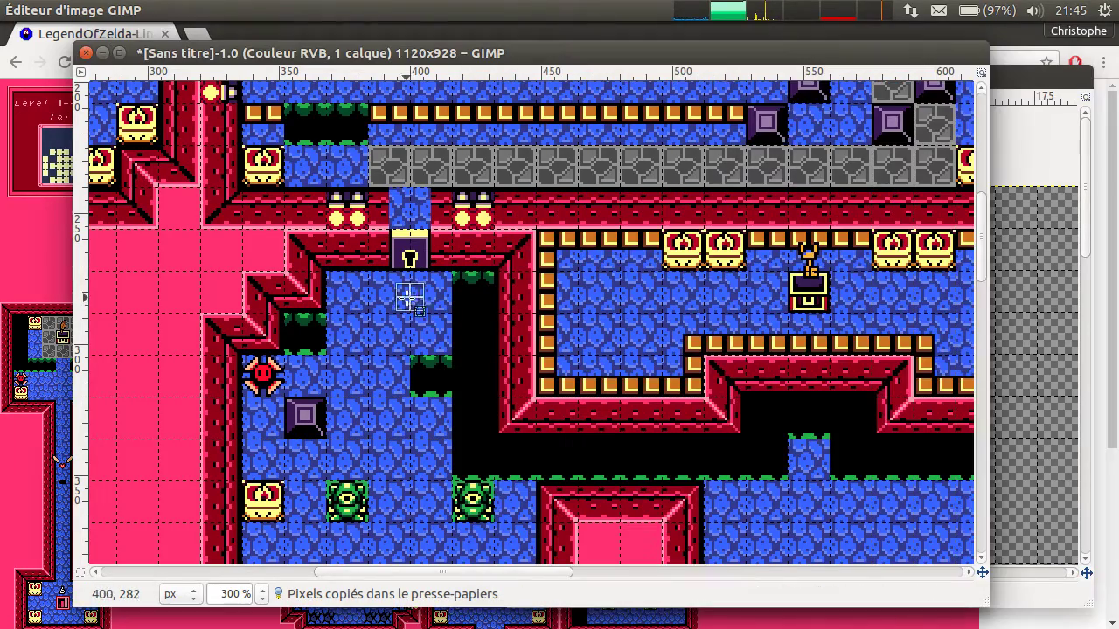
{"action": "scroll", "coordinate": [565, 375], "scroll_direction": "up", "scroll_amount": 4, "text": "ctrl"}
{"action": "left_click_drag", "start_coordinate": [558, 339], "coordinate": [614, 395]}
{"action": "left_click", "coordinate": [655, 383]}
{"action": "left_click_drag", "start_coordinate": [542, 316], "coordinate": [617, 395]}
{"action": "scroll", "coordinate": [690, 375], "scroll_direction": "down", "scroll_amount": 3, "text": "ctrl"}
{"action": "left_click", "coordinate": [1041, 373]}
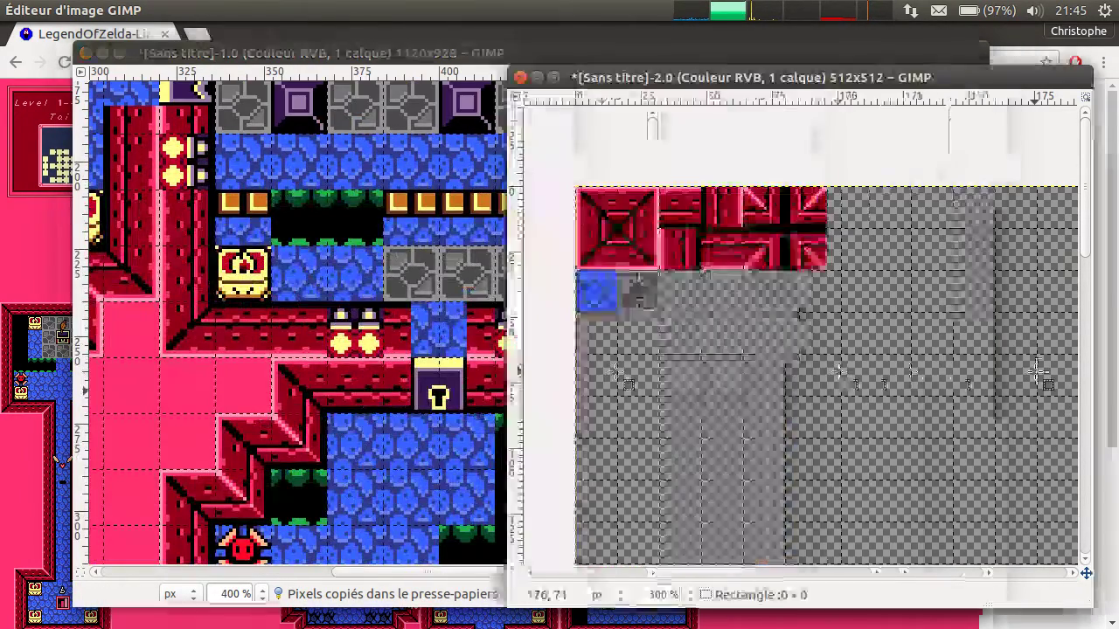
{"action": "scroll", "coordinate": [812, 279], "scroll_direction": "up", "scroll_amount": 1, "text": "ctrl"}
{"action": "key", "text": "ctrl+v"}
{"action": "left_click_drag", "start_coordinate": [800, 423], "coordinate": [701, 302]}
{"action": "left_click", "coordinate": [695, 319]}
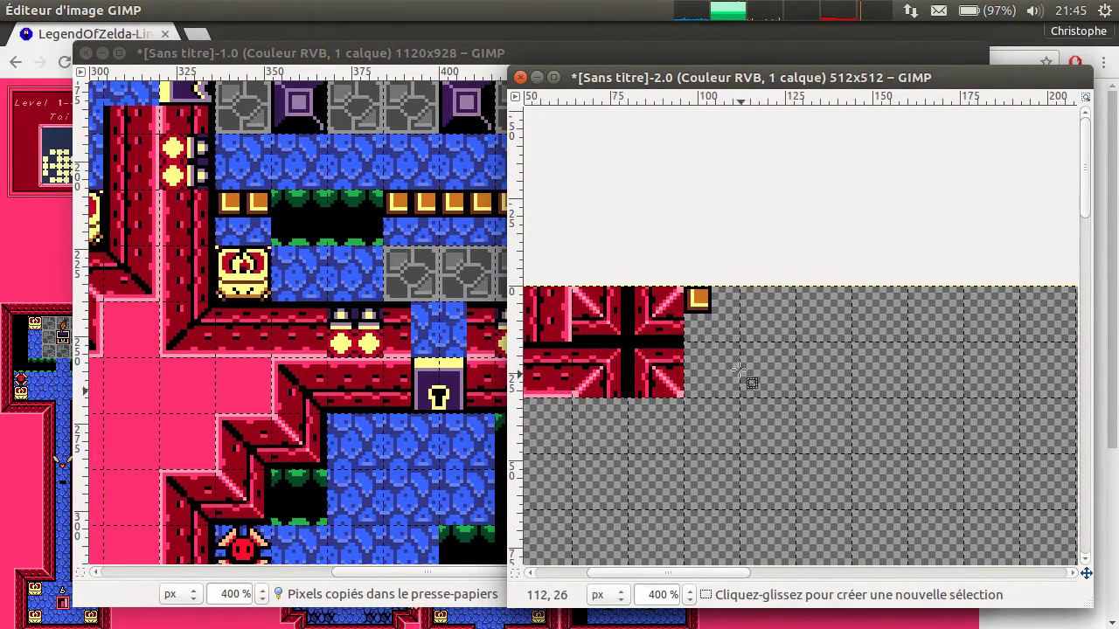
Copy a plain pink background tile from outside the map's rooms into the fourth row's first cell of the tileset.
{"action": "scroll", "coordinate": [729, 400], "scroll_direction": "down", "scroll_amount": 1, "text": "ctrl"}
{"action": "middle_click_drag", "start_coordinate": [730, 399], "coordinate": [900, 313]}
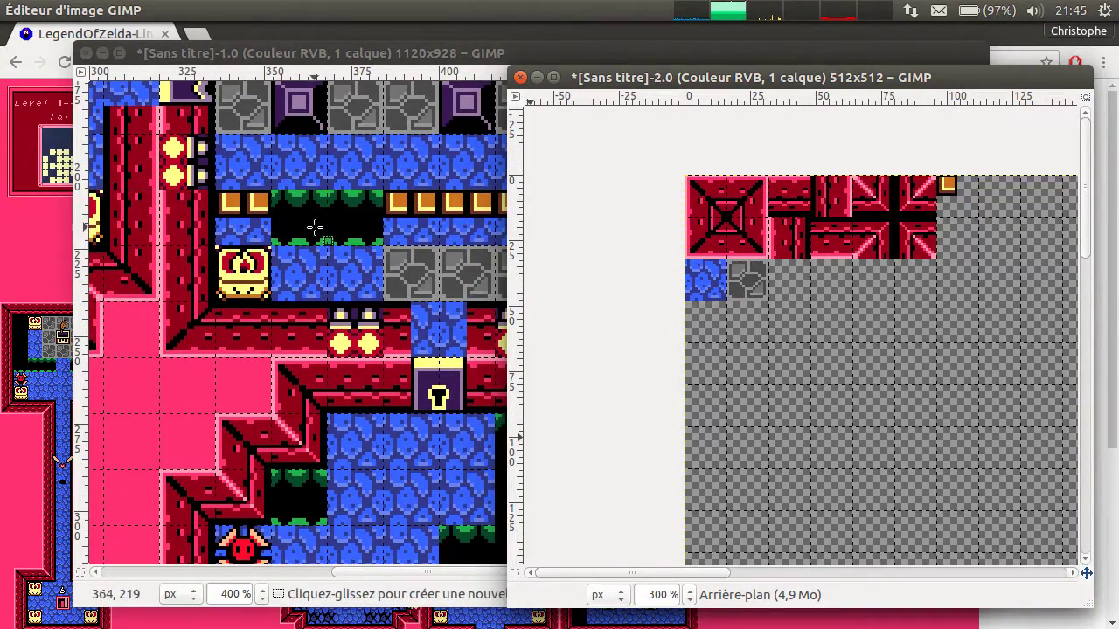
{"action": "scroll", "coordinate": [375, 459], "scroll_direction": "down", "scroll_amount": 1, "text": "ctrl"}
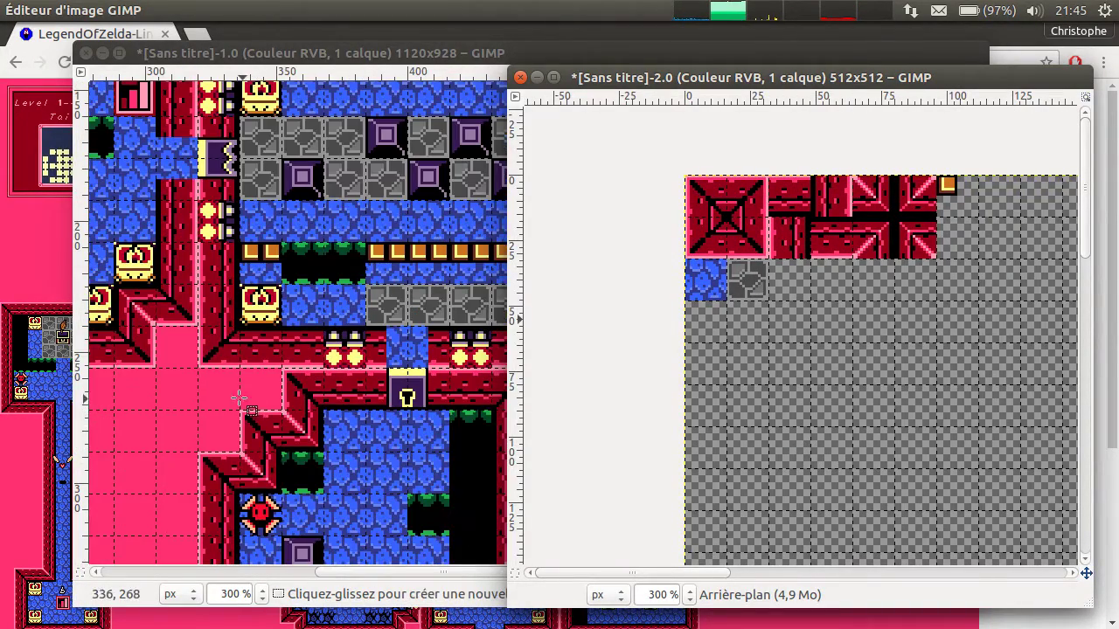
{"action": "left_click", "coordinate": [199, 367]}
{"action": "left_click", "coordinate": [200, 368]}
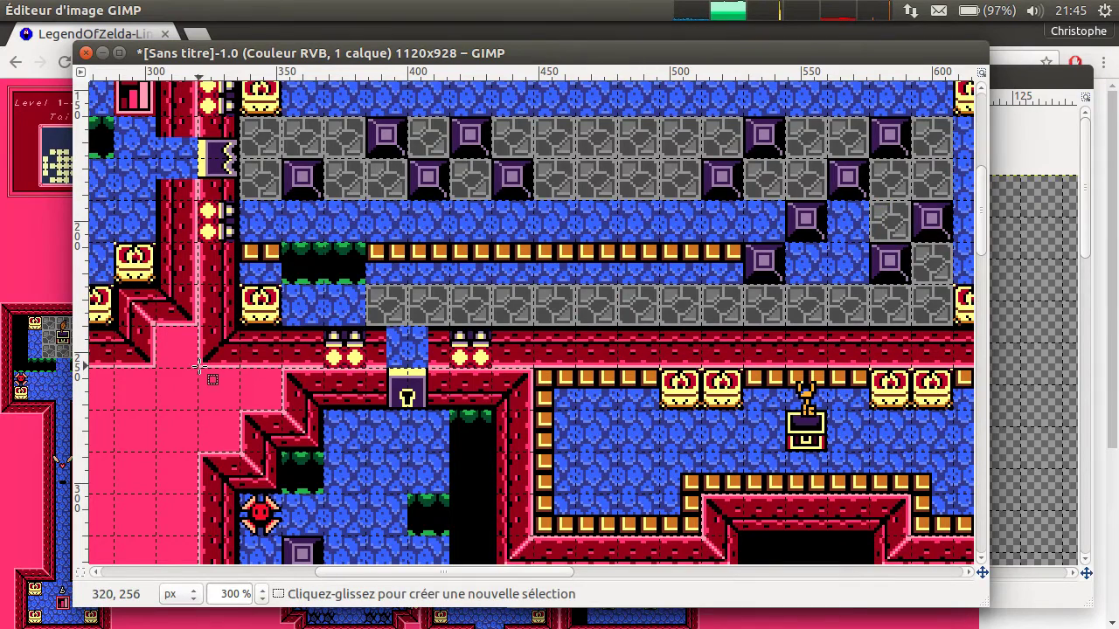
{"action": "left_click_drag", "start_coordinate": [199, 367], "coordinate": [241, 409]}
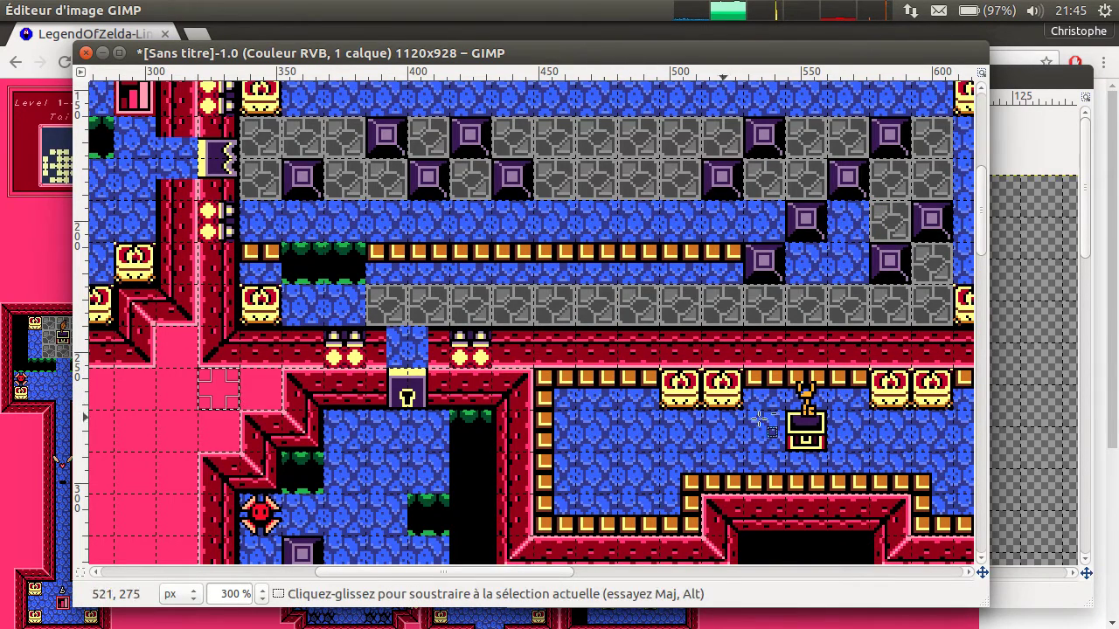
{"action": "key", "text": "ctrl+c"}
{"action": "left_click", "coordinate": [1005, 406]}
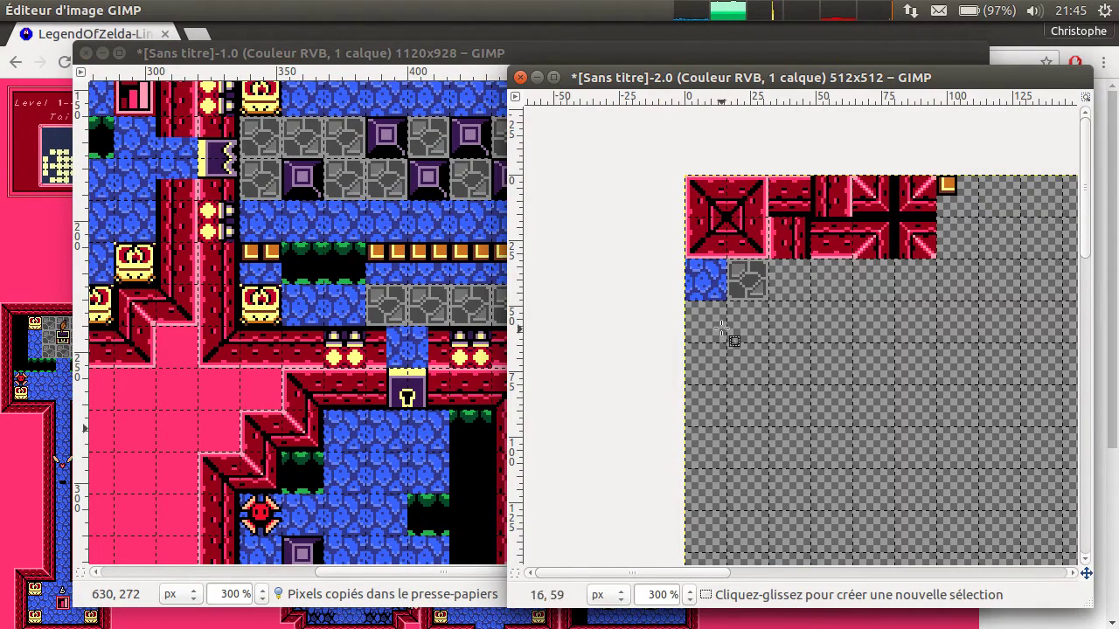
{"action": "key", "text": "ctrl+v"}
{"action": "left_click_drag", "start_coordinate": [879, 367], "coordinate": [705, 321]}
Move the blue floor and grey stone tiles one cell to the right in the tileset's third row.
{"action": "left_click", "coordinate": [682, 262]}
{"action": "left_click_drag", "start_coordinate": [683, 259], "coordinate": [769, 280]}
{"action": "key", "text": "ctrl+x"}
{"action": "key", "text": "ctrl+v"}
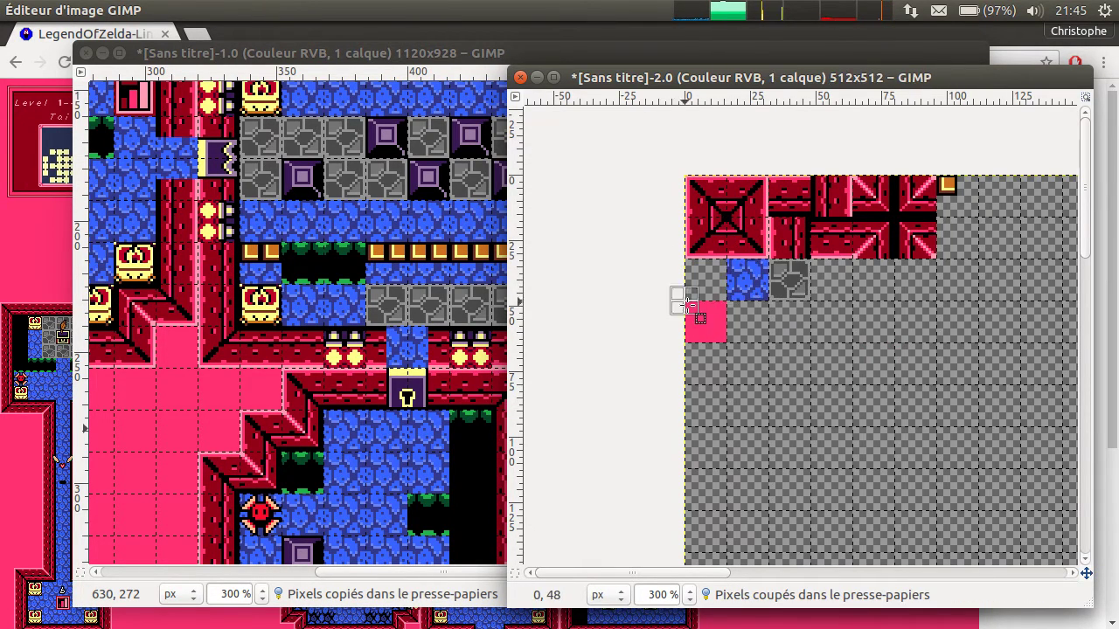
Move the pink background tile up into the third row's first cell, before the blue floor tile, and anchor it.
{"action": "left_click_drag", "start_coordinate": [705, 320], "coordinate": [701, 278]}
{"action": "key", "text": "ctrl+x"}
{"action": "key", "text": "ctrl+v"}
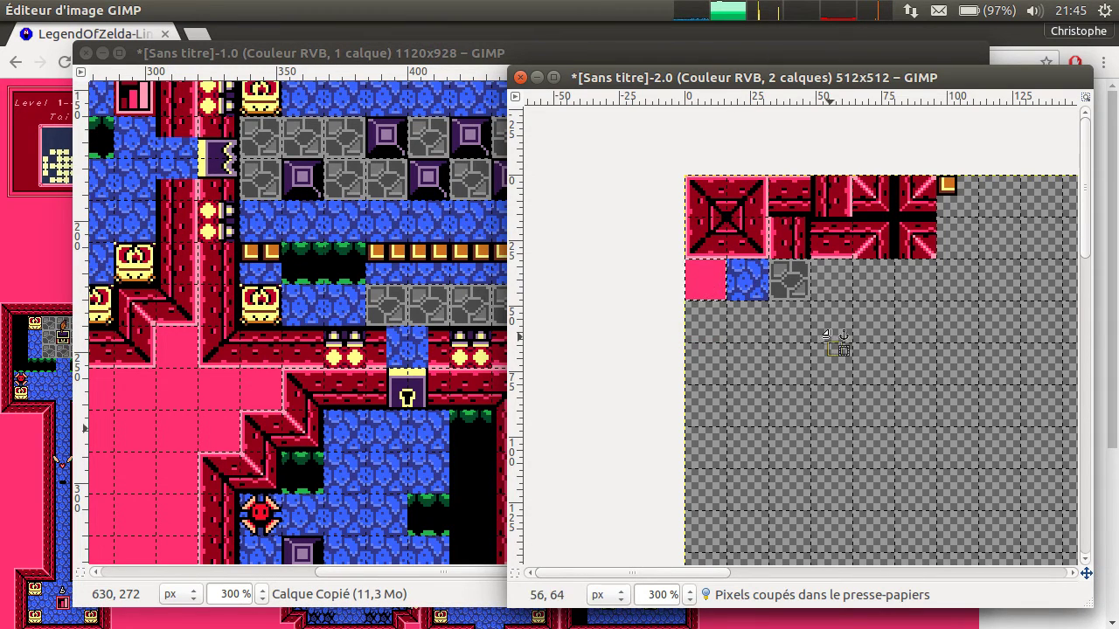
{"action": "left_click", "coordinate": [815, 320]}
{"action": "key", "text": "ctrl+e"}
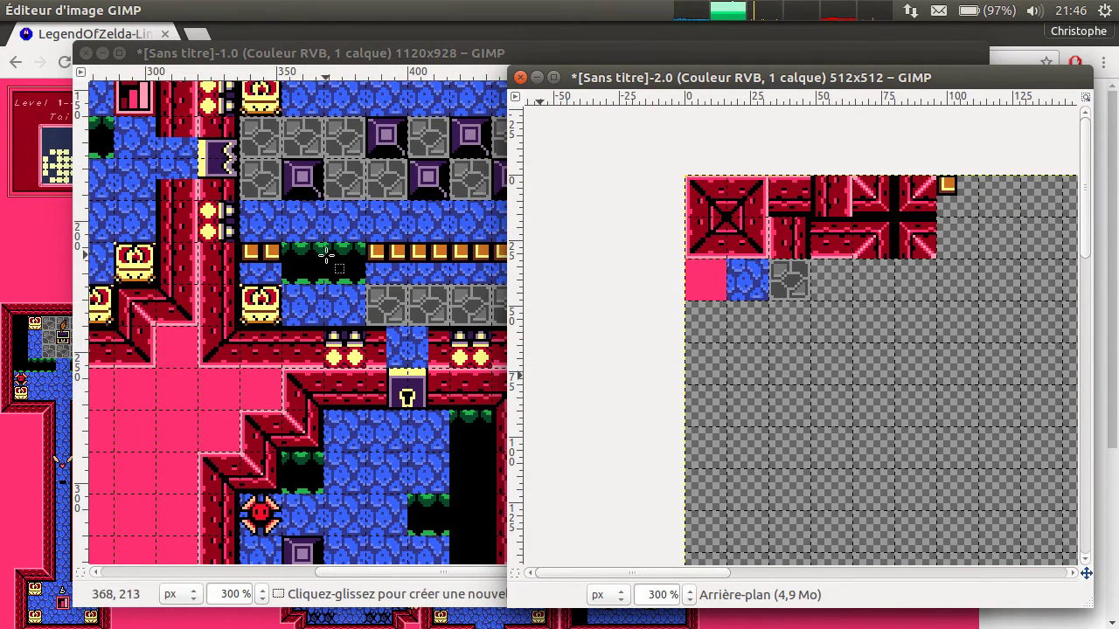
Copy a purple block tile from the map's grey stone floor into the fourth row's first cell and anchor it.
{"action": "left_click", "coordinate": [259, 157]}
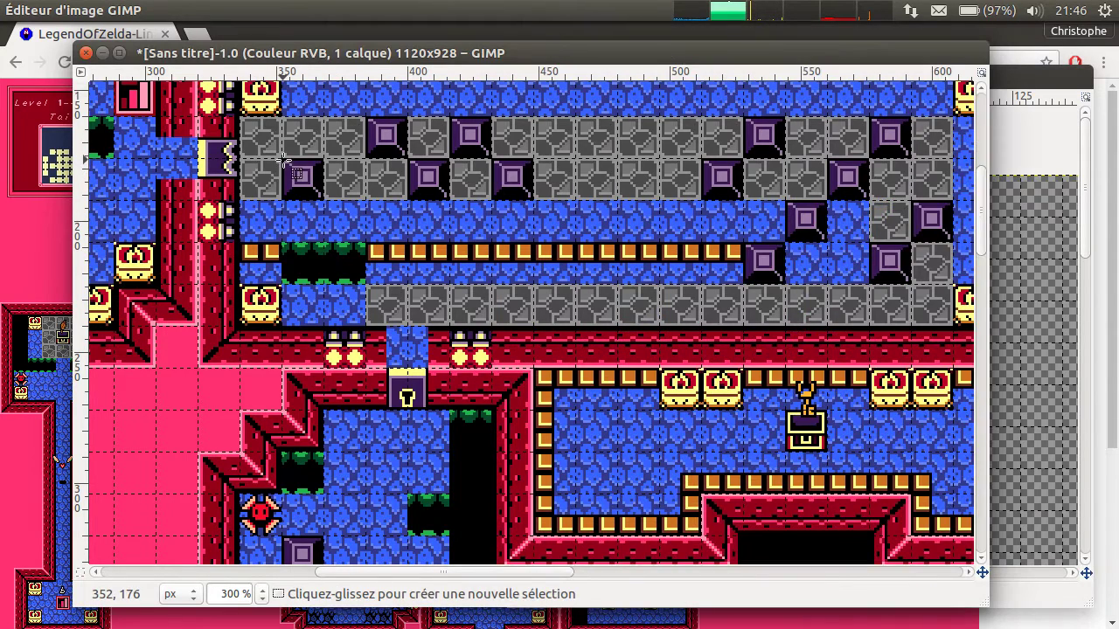
{"action": "left_click_drag", "start_coordinate": [281, 157], "coordinate": [323, 200]}
{"action": "key", "text": "ctrl+c"}
{"action": "left_click", "coordinate": [1024, 291]}
{"action": "key", "text": "ctrl+v"}
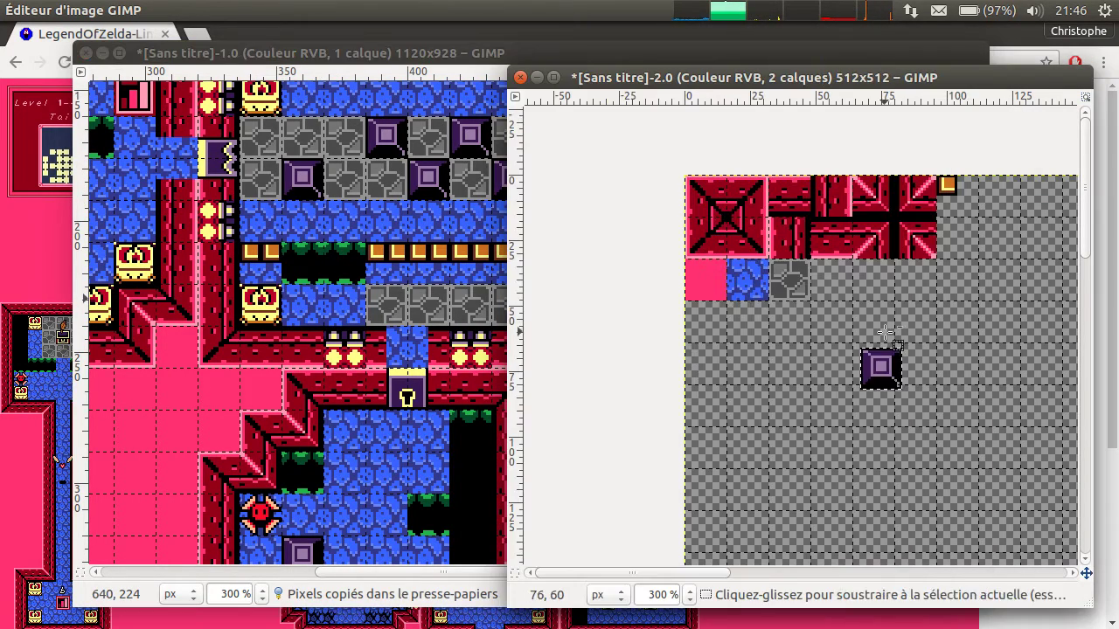
{"action": "left_click_drag", "start_coordinate": [882, 367], "coordinate": [704, 318]}
{"action": "left_click", "coordinate": [798, 341]}
Copy the upper-left green statue tile from the room below the locked door into the fourth row's second cell.
{"action": "left_click", "coordinate": [361, 514]}
{"action": "scroll", "coordinate": [361, 514], "scroll_direction": "down", "scroll_amount": 5}
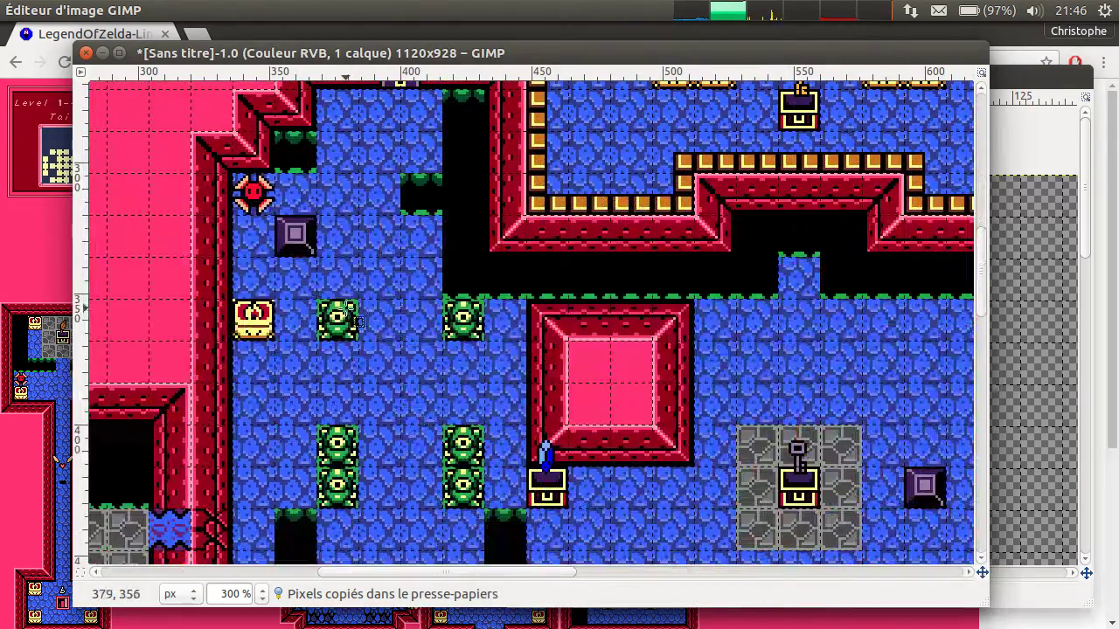
{"action": "left_click_drag", "start_coordinate": [316, 297], "coordinate": [360, 342]}
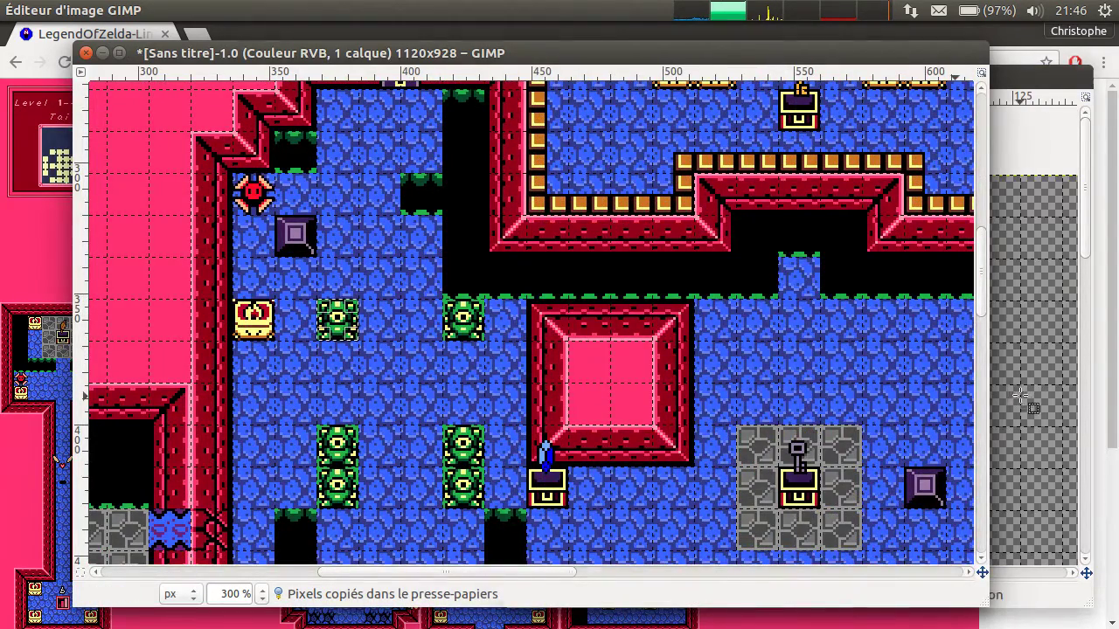
{"action": "left_click", "coordinate": [1021, 397]}
{"action": "key", "text": "ctrl+v"}
{"action": "left_click_drag", "start_coordinate": [900, 396], "coordinate": [768, 350]}
Examine the purple block tile in the tileset against the purple blocks on the map's grey stone floor.
{"action": "left_click", "coordinate": [315, 331]}
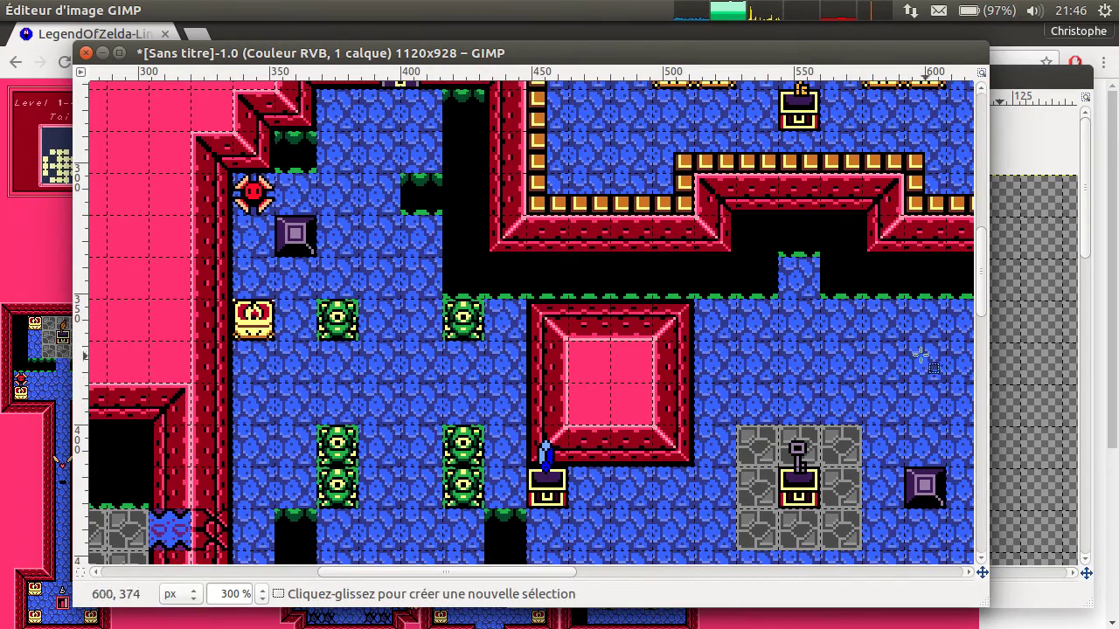
{"action": "scroll", "coordinate": [403, 350], "scroll_direction": "up", "scroll_amount": 5}
{"action": "left_click", "coordinate": [1027, 363]}
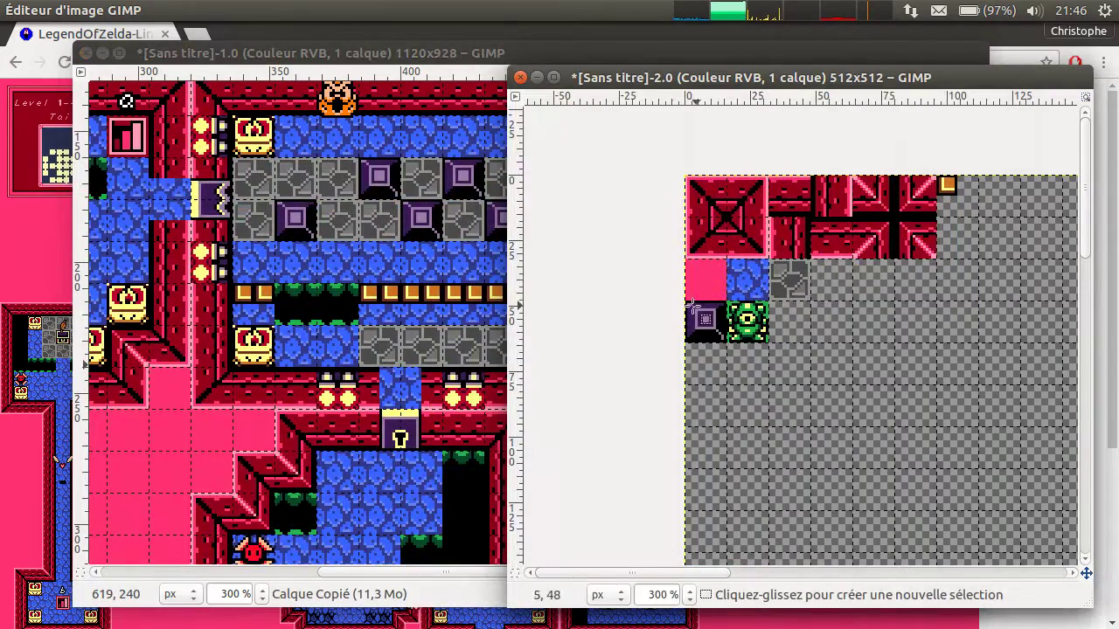
{"action": "left_click_drag", "start_coordinate": [686, 301], "coordinate": [730, 347]}
{"action": "left_click", "coordinate": [741, 379]}
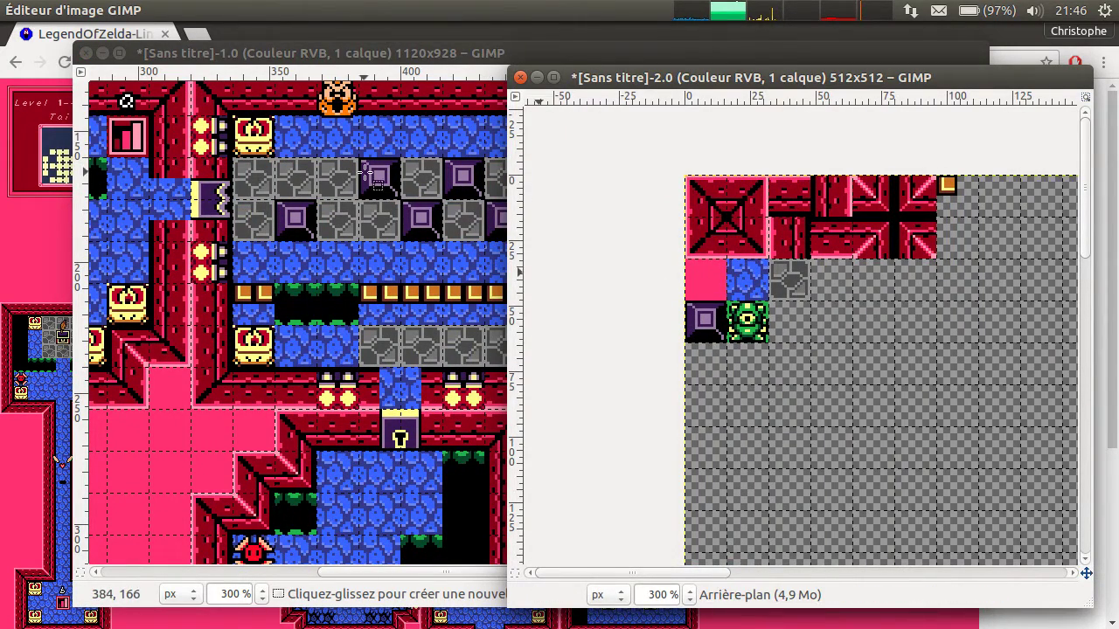
{"action": "left_click_drag", "start_coordinate": [367, 153], "coordinate": [441, 237]}
{"action": "left_click_drag", "start_coordinate": [444, 158], "coordinate": [487, 202]}
{"action": "left_click", "coordinate": [496, 211]}
{"action": "left_click_drag", "start_coordinate": [277, 201], "coordinate": [318, 240]}
{"action": "left_click", "coordinate": [354, 254]}
{"action": "key", "text": "ctrl+c"}
{"action": "left_click", "coordinate": [1053, 351]}
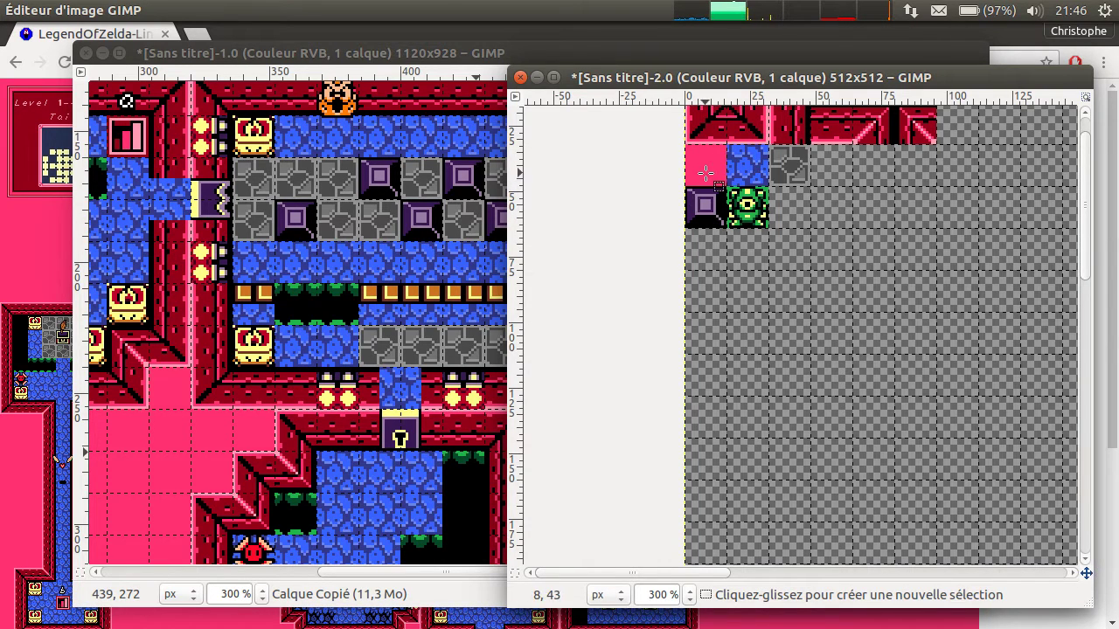
{"action": "scroll", "coordinate": [813, 405], "scroll_direction": "left", "scroll_amount": 1}
{"action": "scroll", "coordinate": [813, 406], "scroll_direction": "up", "scroll_amount": 3}
Copy a plain black tile from the pit below the locked door into the fifth row's first cell and anchor it.
{"action": "left_click", "coordinate": [403, 481]}
{"action": "middle_click_drag", "start_coordinate": [654, 487], "coordinate": [588, 244]}
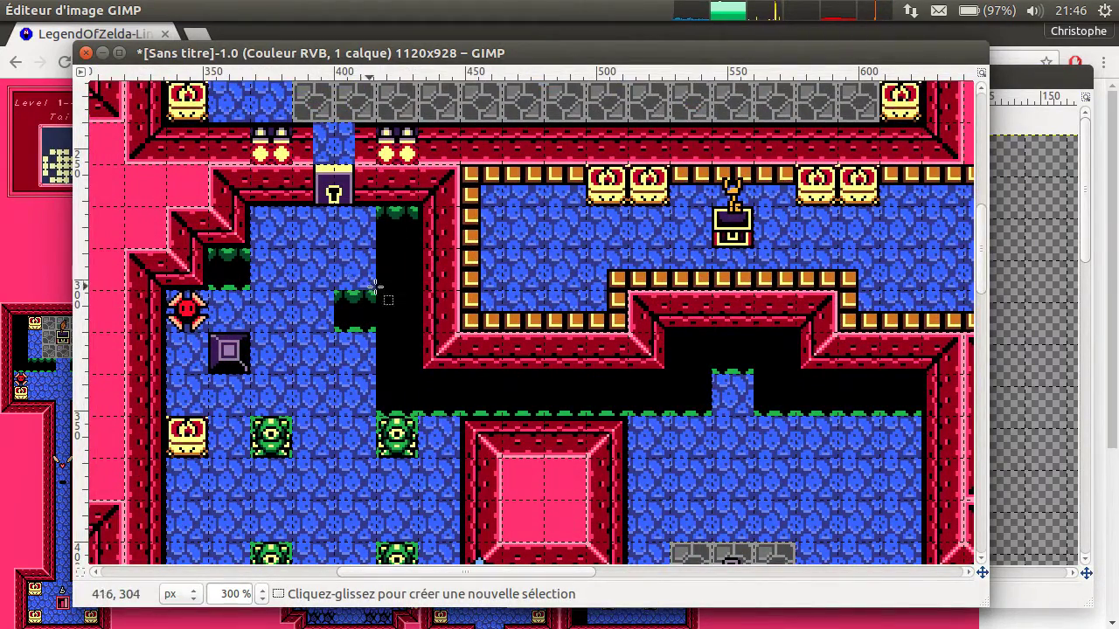
{"action": "left_click_drag", "start_coordinate": [377, 291], "coordinate": [420, 333]}
{"action": "key", "text": "ctrl+c"}
{"action": "left_click", "coordinate": [1036, 350]}
{"action": "key", "text": "ctrl+v"}
{"action": "left_click_drag", "start_coordinate": [872, 350], "coordinate": [677, 324]}
{"action": "left_click", "coordinate": [719, 362]}
Copy the green-edged pit tile from the room below the locked door into the fifth row's first cell and anchor it.
{"action": "left_click", "coordinate": [329, 287]}
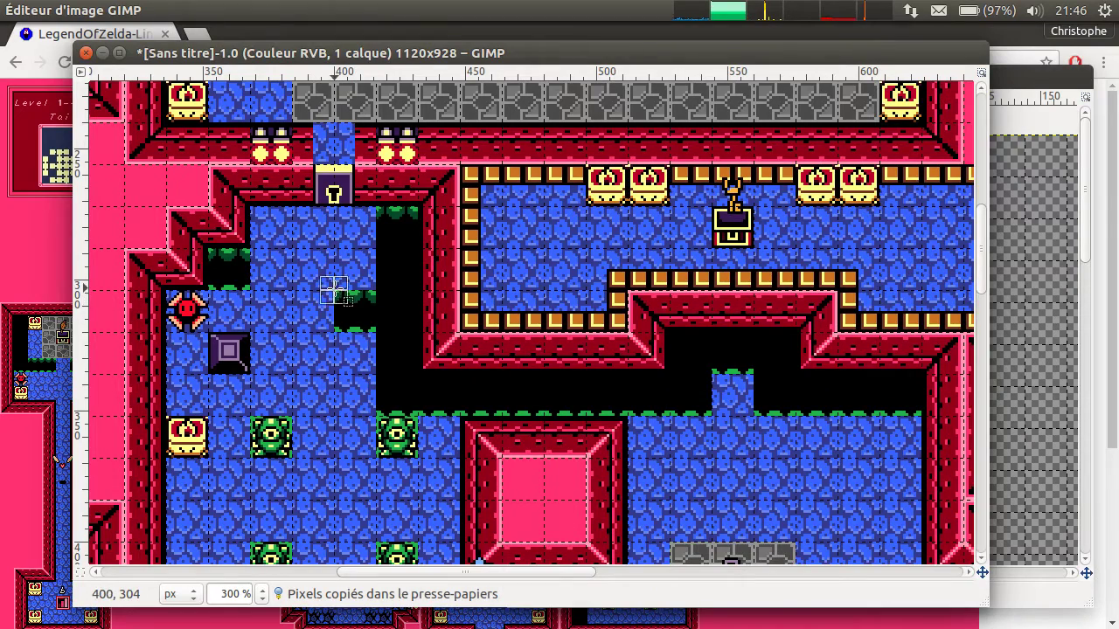
{"action": "key", "text": "ctrl+v"}
{"action": "left_click", "coordinate": [997, 343]}
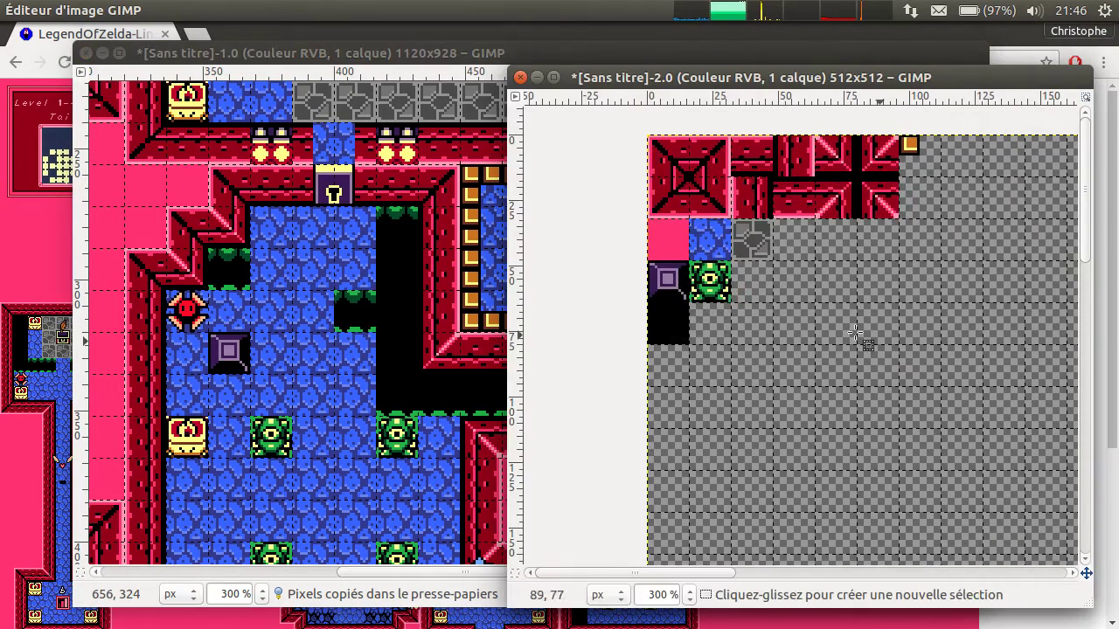
{"action": "key", "text": "ctrl+v"}
{"action": "mouse_move", "coordinate": [667, 322]}
{"action": "left_mouse_down"}
{"action": "mouse_move", "coordinate": [709, 322]}
{"action": "mouse_move", "coordinate": [682, 338]}
{"action": "mouse_move", "coordinate": [670, 316]}
{"action": "left_mouse_up"}
{"action": "left_click", "coordinate": [853, 395]}
Copy a dark green-patterned tile beside the map's upper-right grey stone floor into the fifth row's third cell and anchor it.
{"action": "left_click", "coordinate": [450, 385]}
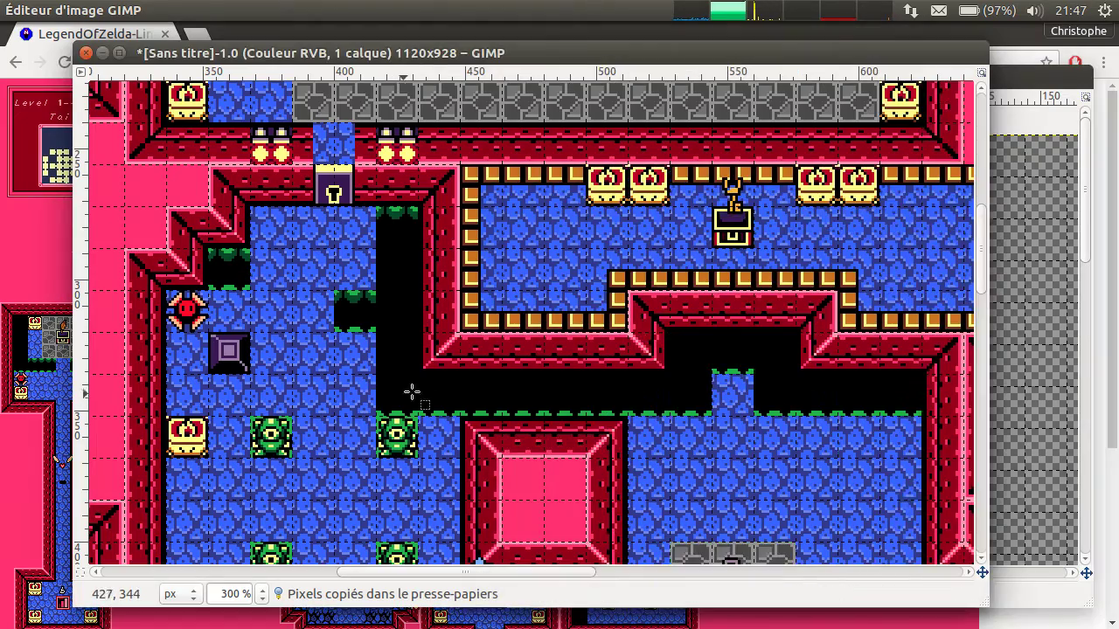
{"action": "scroll", "coordinate": [760, 388], "scroll_direction": "down", "scroll_amount": 1, "text": "ctrl"}
{"action": "middle_click_drag", "start_coordinate": [808, 378], "coordinate": [342, 378]}
{"action": "middle_click_drag", "start_coordinate": [811, 479], "coordinate": [435, 339]}
{"action": "middle_click_drag", "start_coordinate": [726, 325], "coordinate": [588, 384]}
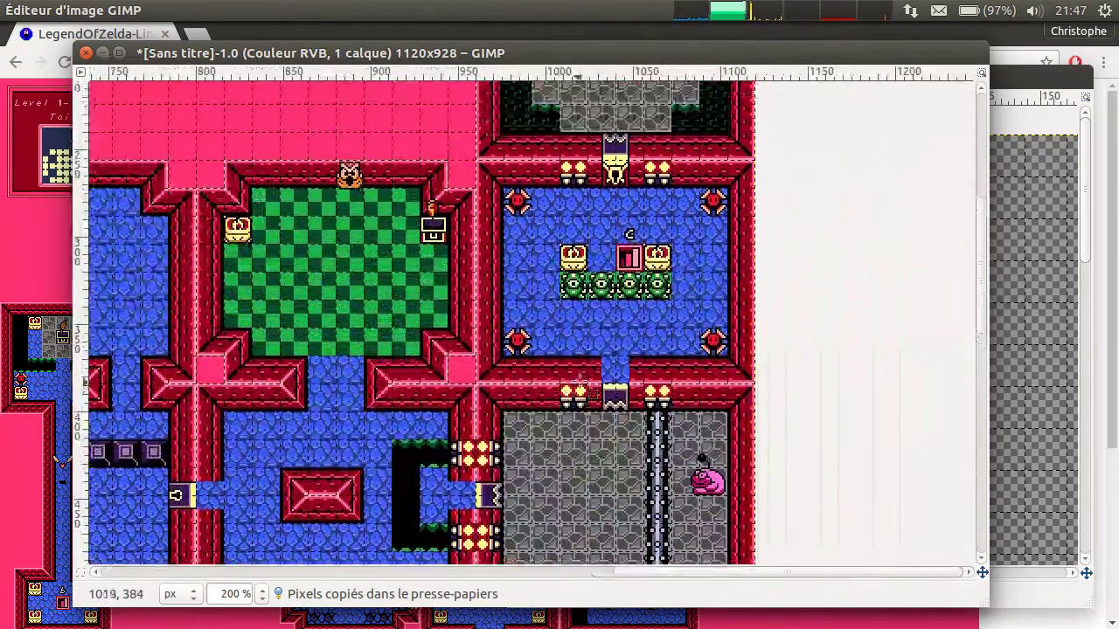
{"action": "middle_click_drag", "start_coordinate": [571, 120], "coordinate": [622, 319]}
{"action": "scroll", "coordinate": [603, 319], "scroll_direction": "up", "scroll_amount": 2, "text": "ctrl"}
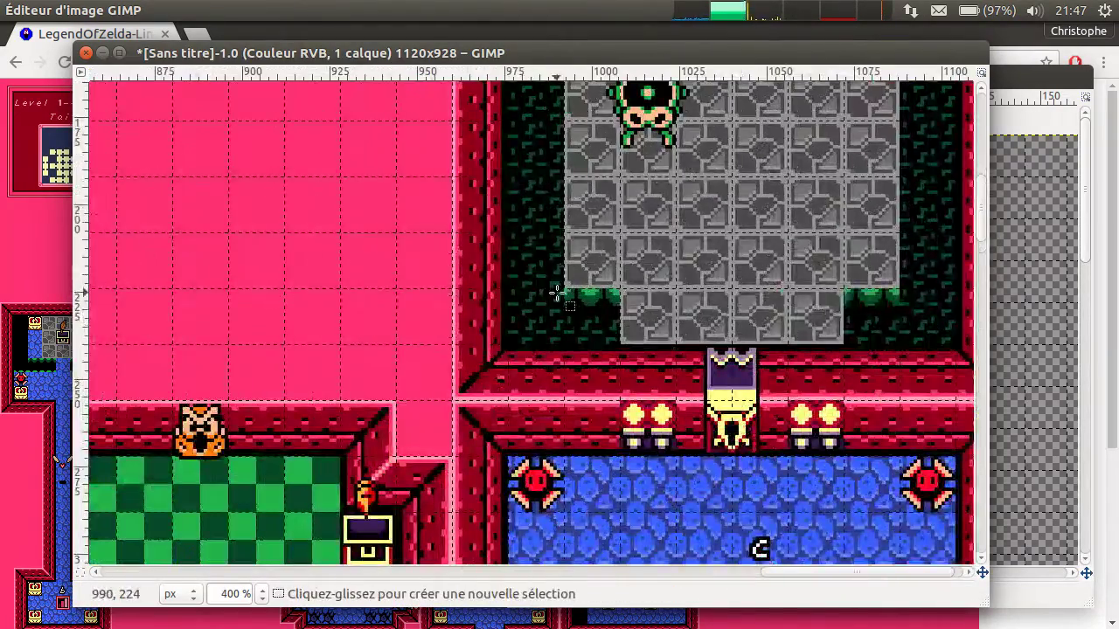
{"action": "left_click_drag", "start_coordinate": [563, 289], "coordinate": [507, 344]}
{"action": "key", "text": "ctrl+c"}
{"action": "left_click", "coordinate": [1023, 349]}
{"action": "key", "text": "ctrl+v"}
{"action": "left_click_drag", "start_coordinate": [861, 347], "coordinate": [752, 323]}
{"action": "left_click", "coordinate": [772, 368]}
Copy a green checkered floor tile from the map into the third row's fourth cell and anchor it.
{"action": "middle_click_drag", "start_coordinate": [325, 429], "coordinate": [429, 283]}
{"action": "left_click_drag", "start_coordinate": [390, 311], "coordinate": [429, 359]}
{"action": "left_click", "coordinate": [1023, 375]}
{"action": "key", "text": "ctrl+v"}
{"action": "left_click_drag", "start_coordinate": [871, 356], "coordinate": [803, 244]}
{"action": "left_click", "coordinate": [759, 345]}
Copy the pink-framed staircase tile from the blue-floored room into the third row's fifth cell and anchor it.
{"action": "middle_click_drag", "start_coordinate": [391, 392], "coordinate": [141, 321]}
{"action": "middle_click_drag", "start_coordinate": [529, 418], "coordinate": [499, 344]}
{"action": "left_click", "coordinate": [1036, 350]}
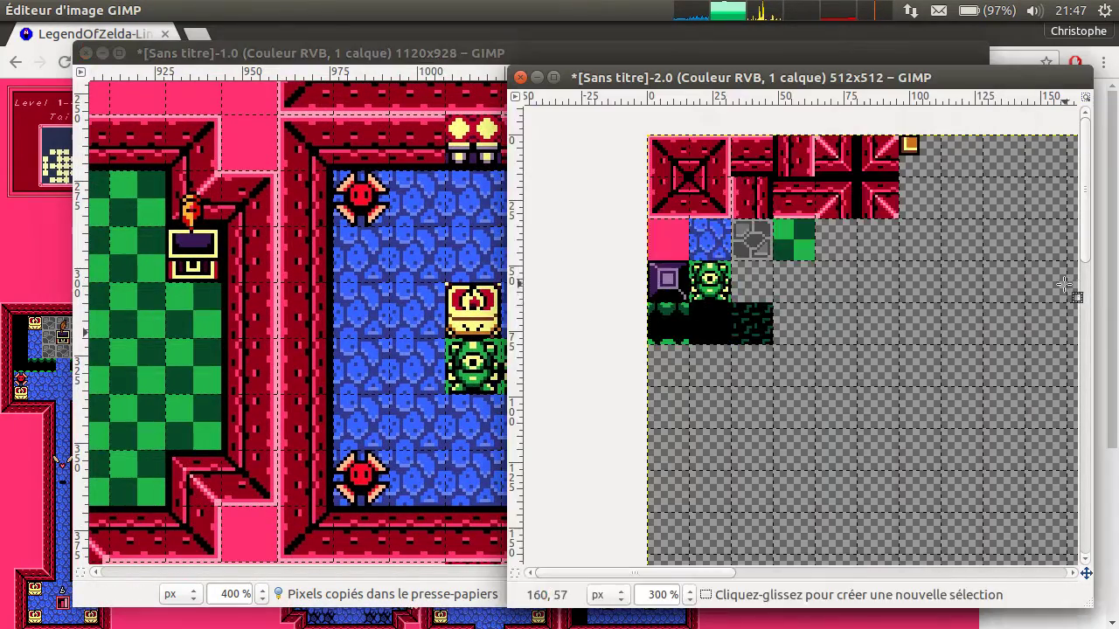
{"action": "key", "text": "ctrl+v"}
{"action": "left_click_drag", "start_coordinate": [1031, 316], "coordinate": [843, 245]}
{"action": "key", "text": "ctrl+h"}
Copy the yellow block with the red emblem beside the staircase into the sixth row's first cell and anchor it.
{"action": "left_click", "coordinate": [446, 285]}
{"action": "left_click_drag", "start_coordinate": [444, 283], "coordinate": [501, 338]}
{"action": "key", "text": "ctrl+c"}
{"action": "left_click", "coordinate": [1026, 377]}
{"action": "key", "text": "ctrl+v"}
{"action": "left_click_drag", "start_coordinate": [893, 357], "coordinate": [700, 372]}
{"action": "key", "text": "ctrl+h"}
Copy the left pair of wall torches from the room's north wall into the seventh row's first cell and anchor it.
{"action": "left_click", "coordinate": [455, 128]}
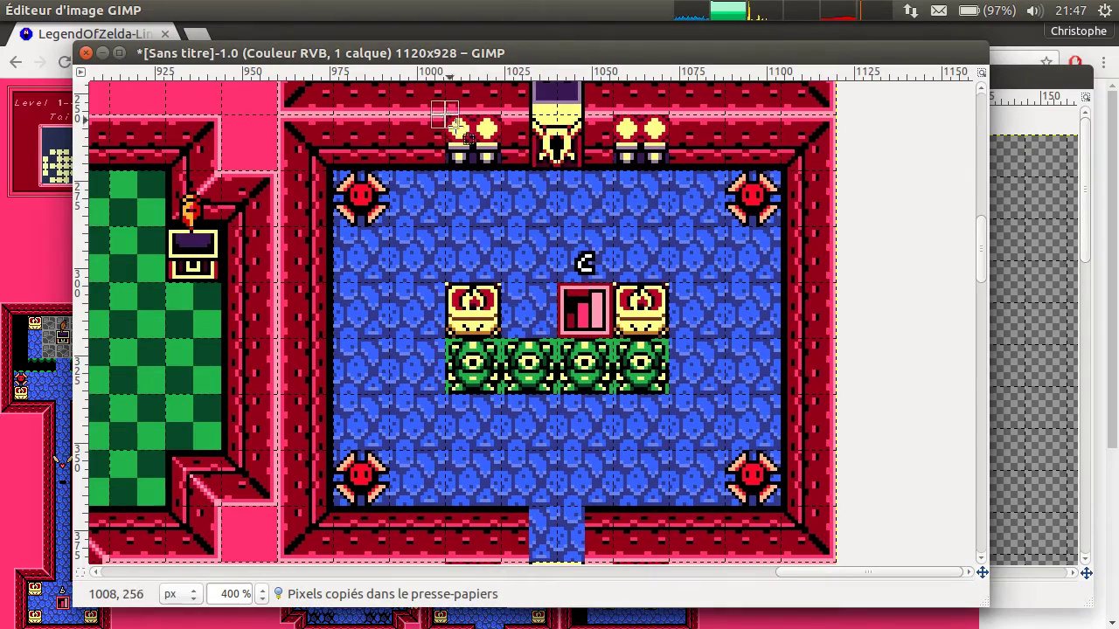
{"action": "left_click_drag", "start_coordinate": [446, 115], "coordinate": [504, 164]}
{"action": "key", "text": "ctrl+c"}
{"action": "left_click", "coordinate": [1036, 287]}
{"action": "key", "text": "ctrl+v"}
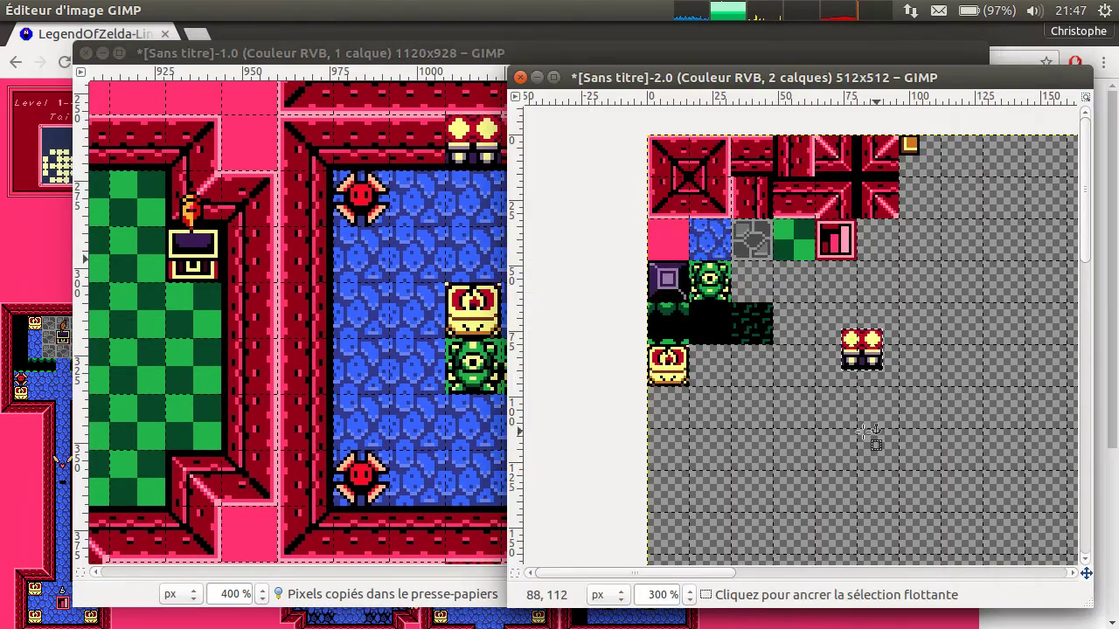
{"action": "left_click_drag", "start_coordinate": [883, 353], "coordinate": [674, 414]}
{"action": "left_click", "coordinate": [346, 428]}
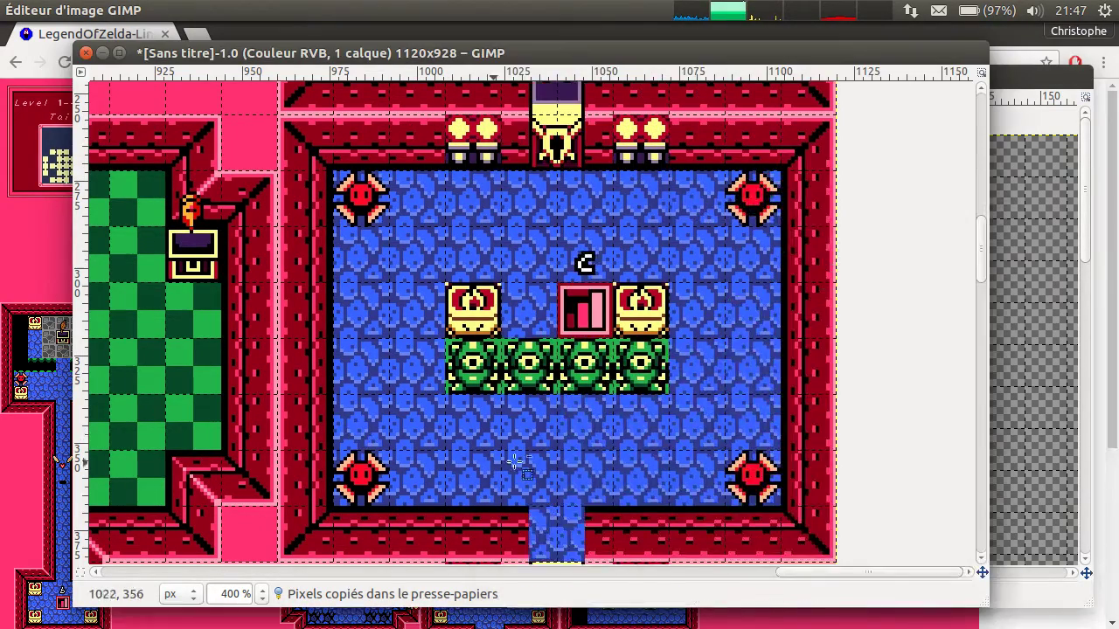
Copy the left pair of south-wall torches from the room with the blue stairs into the eighth row's first cell and anchor it.
{"action": "scroll", "coordinate": [584, 450], "scroll_direction": "down", "scroll_amount": 1, "text": "ctrl"}
{"action": "middle_click_drag", "start_coordinate": [602, 294], "coordinate": [559, 582]}
{"action": "middle_click_drag", "start_coordinate": [520, 158], "coordinate": [515, 248]}
{"action": "left_click_drag", "start_coordinate": [435, 196], "coordinate": [463, 229]}
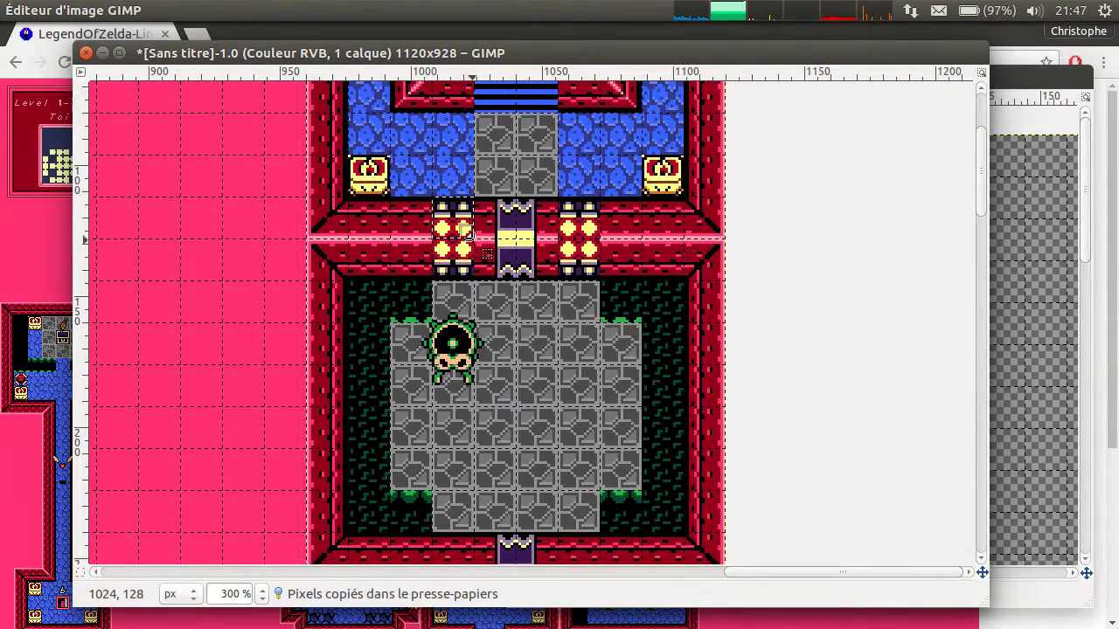
{"action": "left_click", "coordinate": [1053, 288]}
{"action": "key", "text": "ctrl+v"}
{"action": "left_click_drag", "start_coordinate": [865, 359], "coordinate": [673, 448]}
{"action": "left_click", "coordinate": [726, 451]}
Copy a pair of west-wall torches from the room with the key into the ninth row's first cell and anchor it.
{"action": "scroll", "coordinate": [371, 373], "scroll_direction": "down", "scroll_amount": 1, "text": "ctrl"}
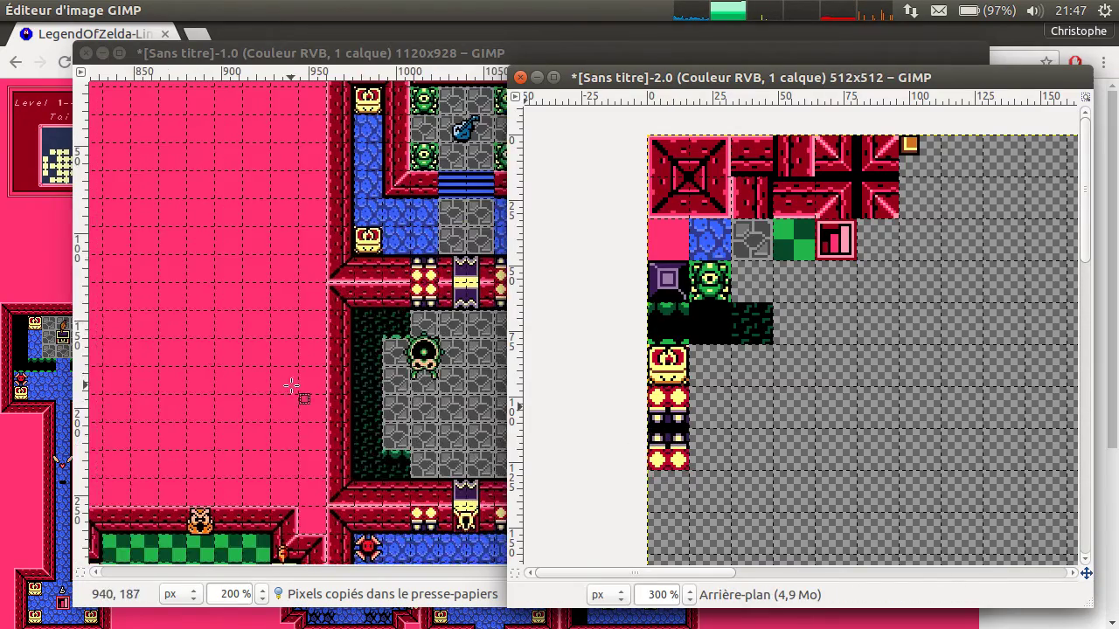
{"action": "middle_click_drag", "start_coordinate": [291, 388], "coordinate": [511, 375]}
{"action": "middle_click_drag", "start_coordinate": [387, 454], "coordinate": [752, 184]}
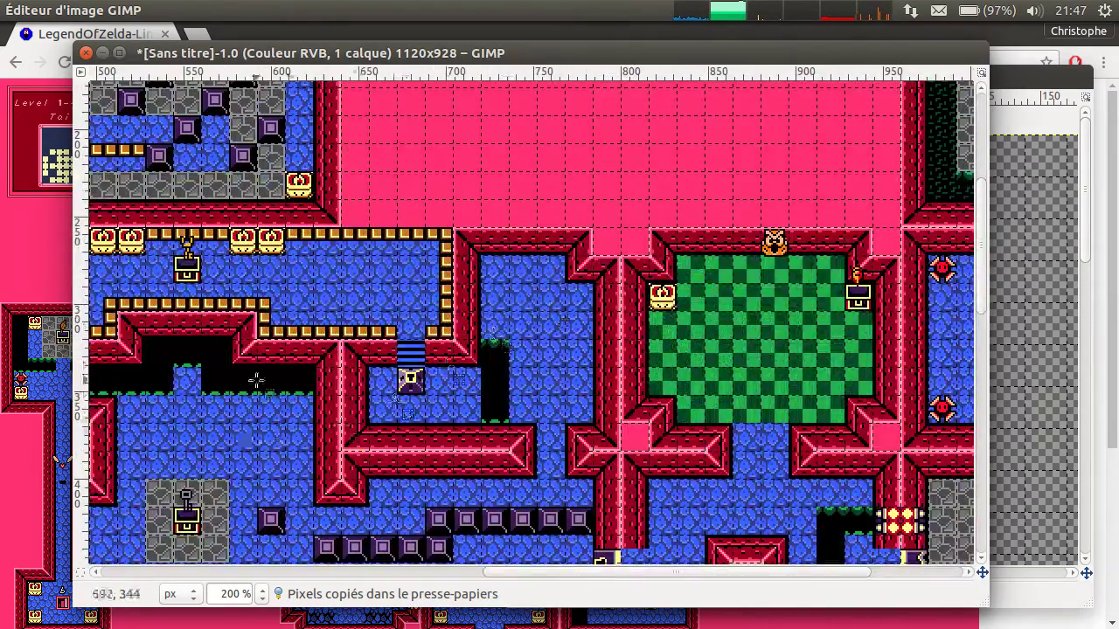
{"action": "middle_click_drag", "start_coordinate": [264, 351], "coordinate": [677, 449]}
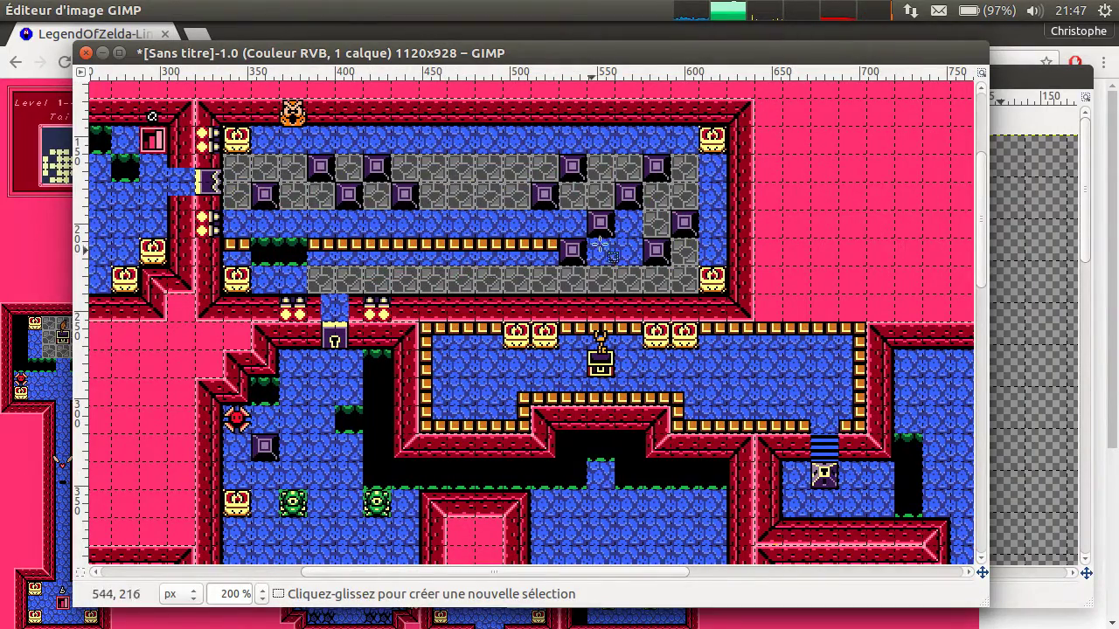
{"action": "middle_click_drag", "start_coordinate": [287, 427], "coordinate": [579, 472]}
{"action": "middle_click_drag", "start_coordinate": [390, 436], "coordinate": [603, 207]}
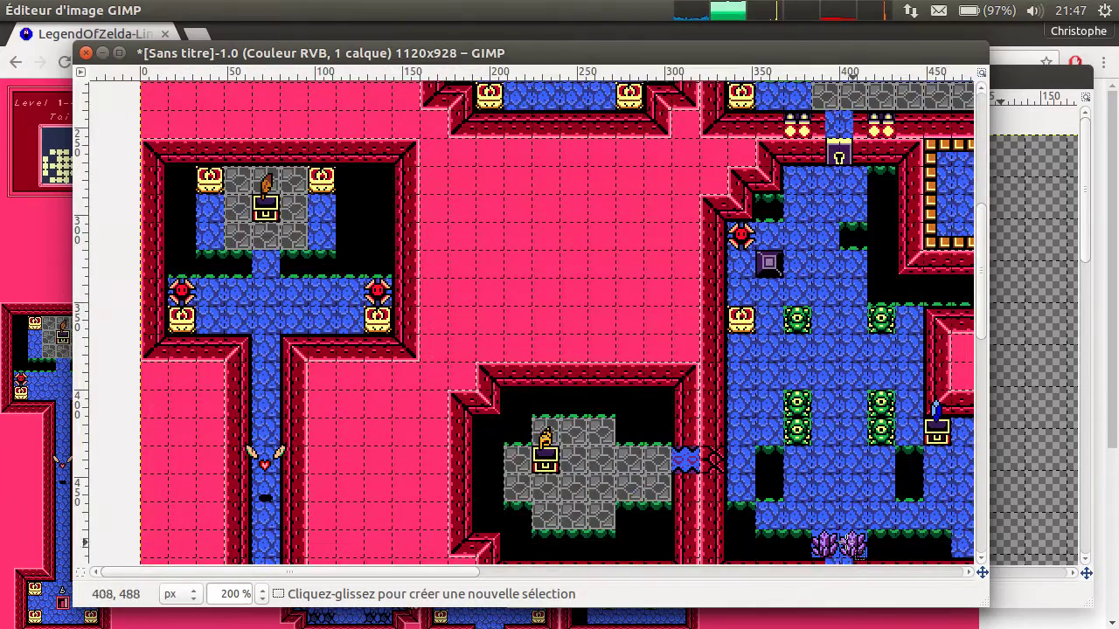
{"action": "scroll", "coordinate": [647, 422], "scroll_direction": "right", "scroll_amount": 3, "text": "shift"}
{"action": "scroll", "coordinate": [646, 422], "scroll_direction": "down", "scroll_amount": 8}
{"action": "scroll", "coordinate": [647, 423], "scroll_direction": "up", "scroll_amount": 2}
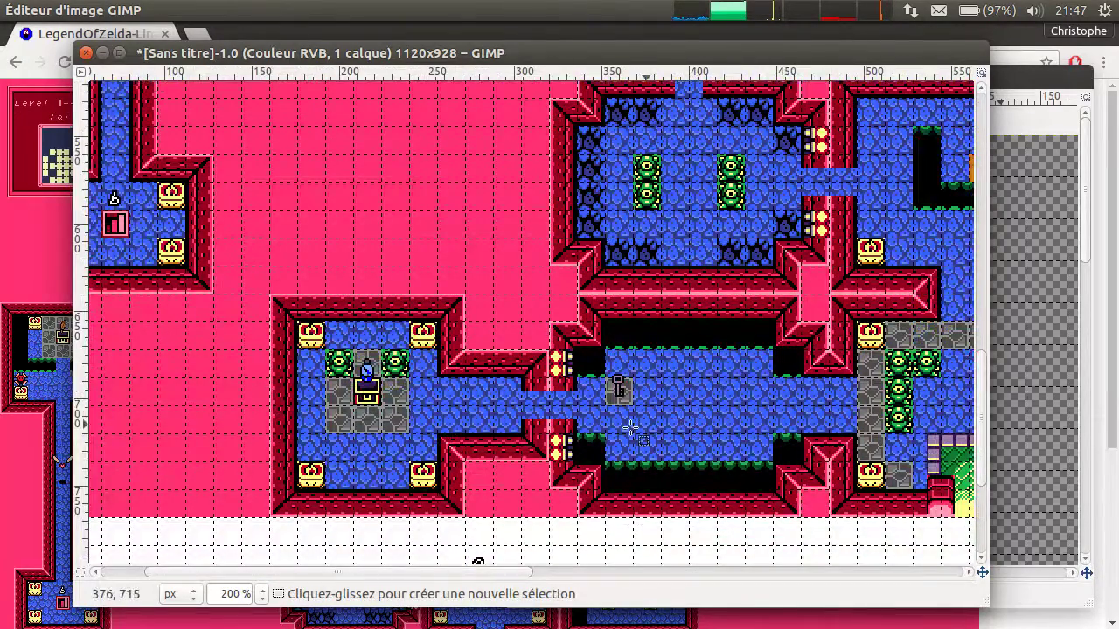
{"action": "scroll", "coordinate": [697, 420], "scroll_direction": "right", "scroll_amount": 2, "text": "shift"}
{"action": "scroll", "coordinate": [479, 350], "scroll_direction": "up", "scroll_amount": 1, "text": "ctrl"}
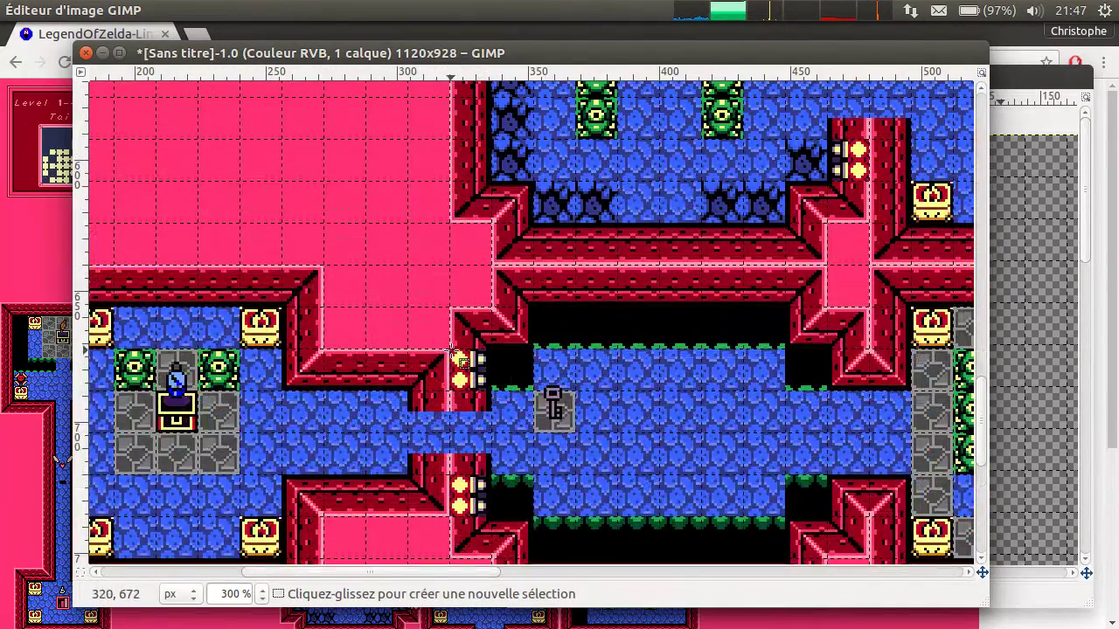
{"action": "left_click_drag", "start_coordinate": [451, 350], "coordinate": [493, 392]}
{"action": "key", "text": "ctrl+c"}
{"action": "key", "text": "alt+Tab"}
{"action": "key", "text": "ctrl+v"}
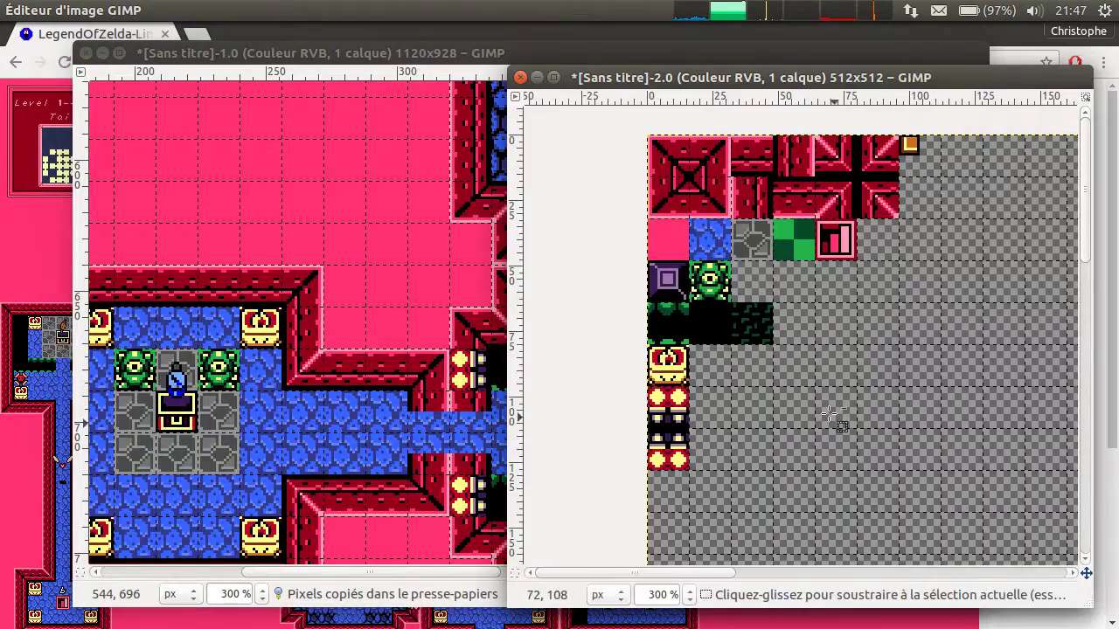
{"action": "left_click_drag", "start_coordinate": [868, 357], "coordinate": [673, 494]}
{"action": "left_click", "coordinate": [747, 493]}
Copy a pair of east-wall torches from the room with four green statues into the tenth row's first cell and export the tileset image.
{"action": "key", "text": "alt+Tab"}
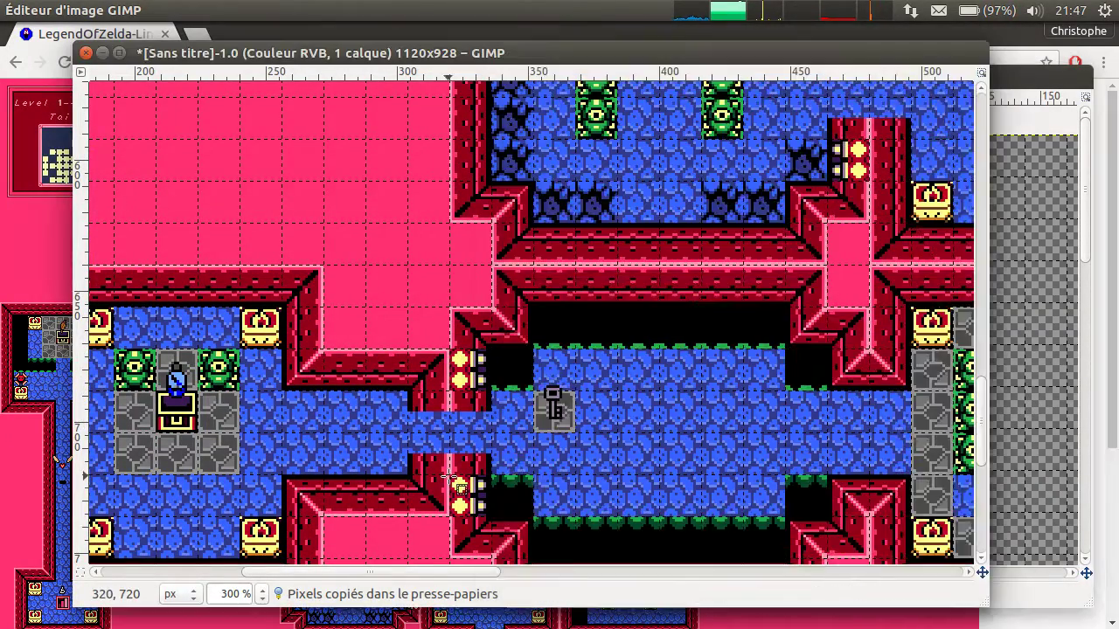
{"action": "scroll", "coordinate": [452, 481], "scroll_direction": "right", "scroll_amount": 4, "text": "shift"}
{"action": "scroll", "coordinate": [352, 380], "scroll_direction": "down", "scroll_amount": 1}
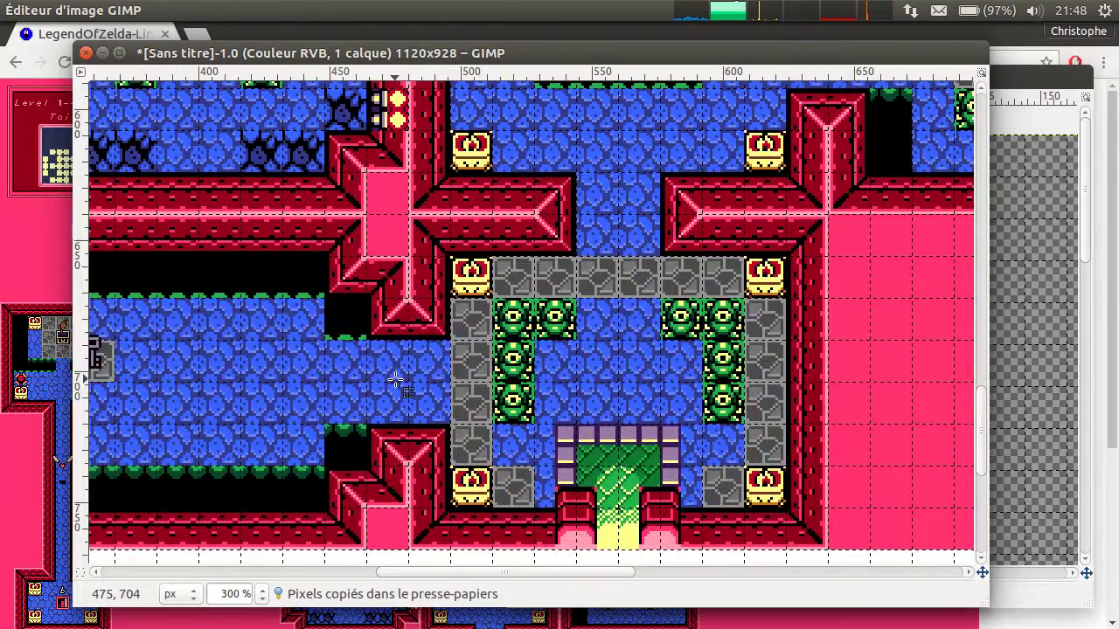
{"action": "scroll", "coordinate": [395, 380], "scroll_direction": "up", "scroll_amount": 2}
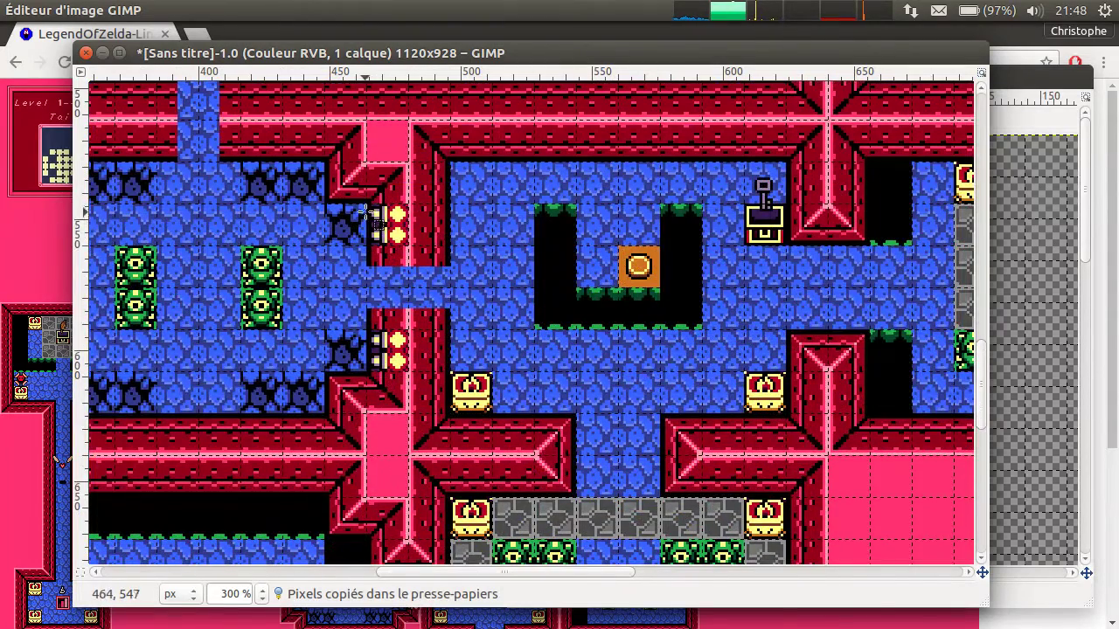
{"action": "left_click_drag", "start_coordinate": [365, 211], "coordinate": [417, 251]}
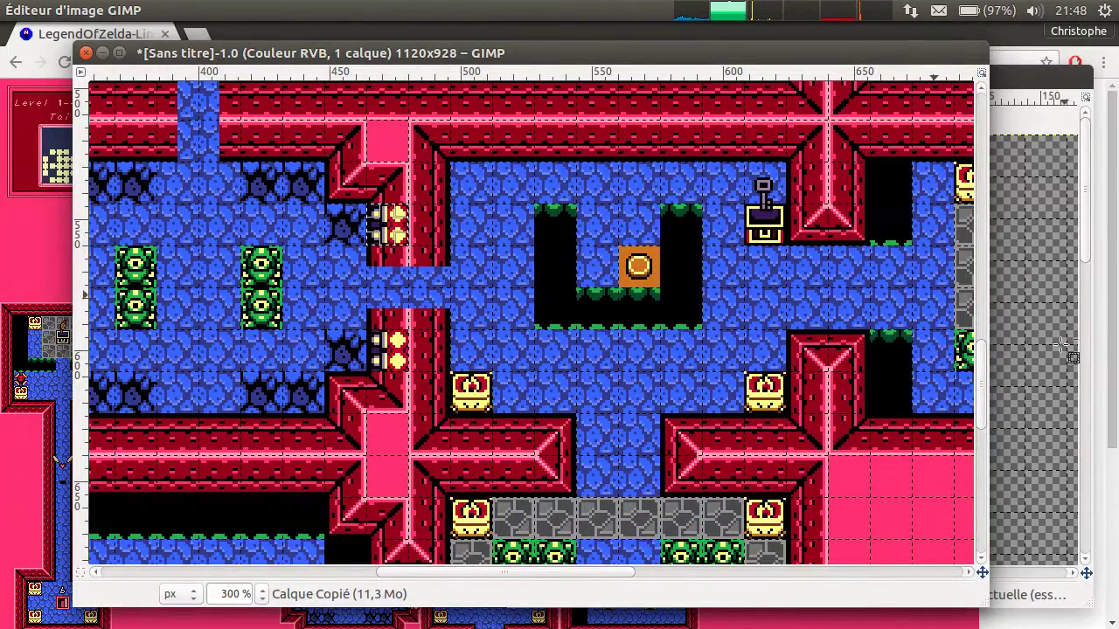
{"action": "left_click", "coordinate": [1029, 360]}
{"action": "key", "text": "ctrl+v"}
{"action": "left_click_drag", "start_coordinate": [870, 348], "coordinate": [671, 528]}
{"action": "left_click", "coordinate": [691, 353]}
{"action": "left_click", "coordinate": [644, 335]}
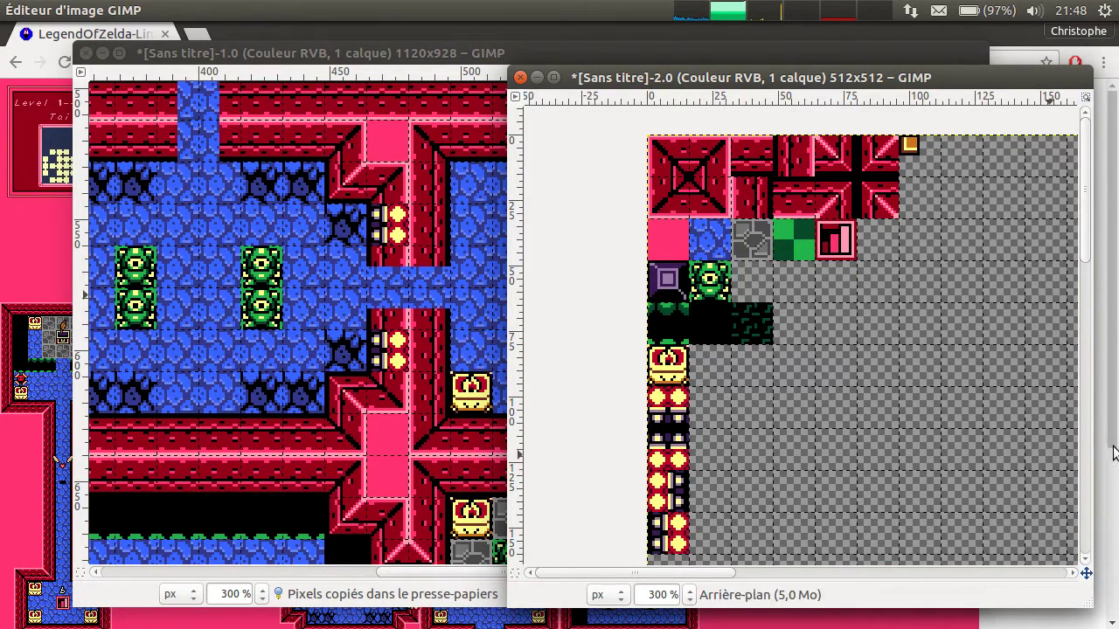
{"action": "key", "text": "ctrl+e"}
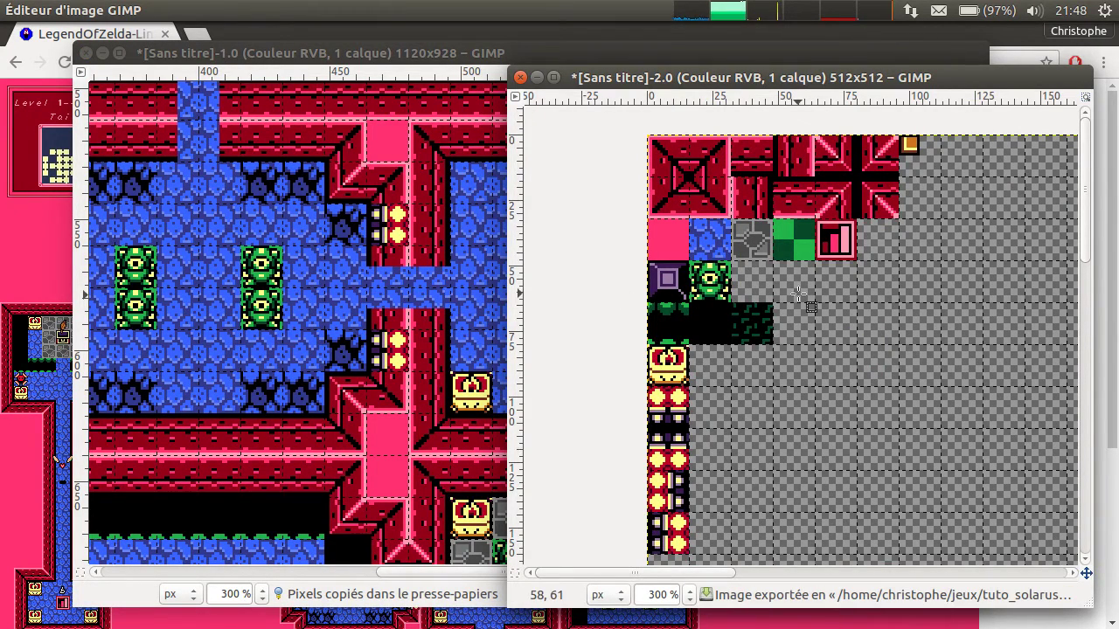
Switch to Solarus Quest Editor and examine the temple_blue torch patterns and their animation frames against the torch tiles in the GIMP tileset.
{"action": "key", "text": "alt+Tab"}
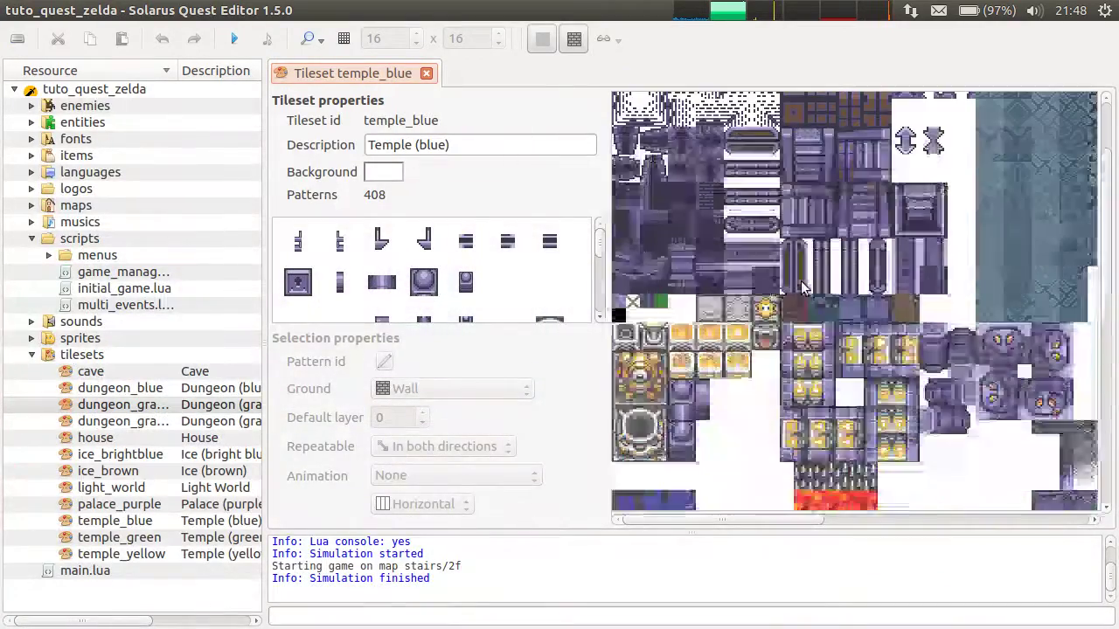
{"action": "scroll", "coordinate": [802, 289], "scroll_direction": "down", "scroll_amount": 3}
{"action": "left_click", "coordinate": [662, 208]}
{"action": "left_click", "coordinate": [673, 214]}
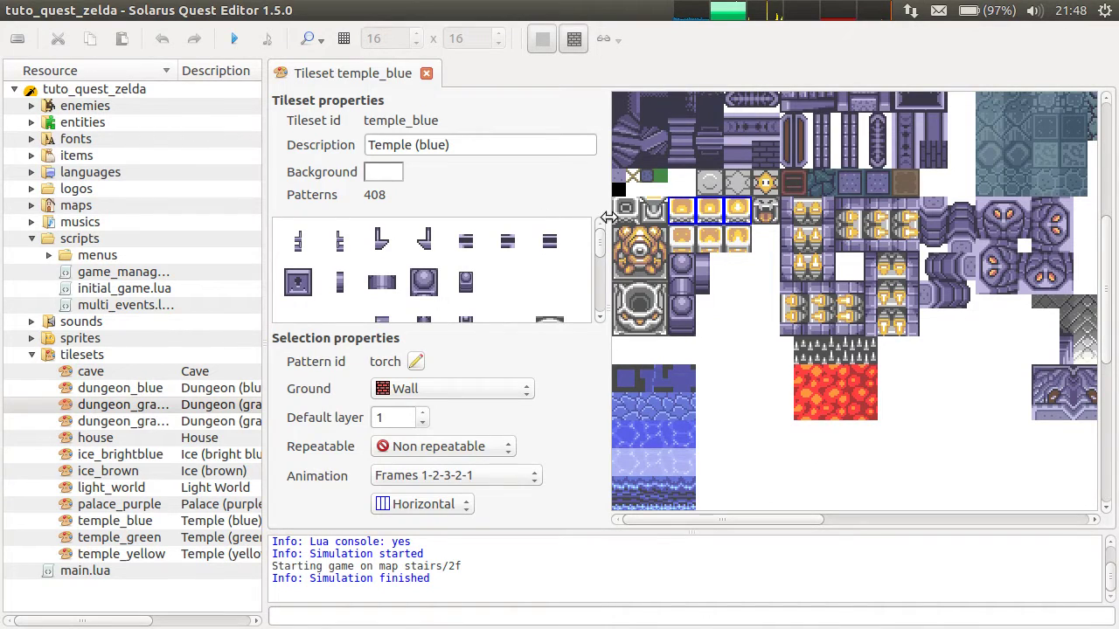
{"action": "left_click", "coordinate": [803, 226]}
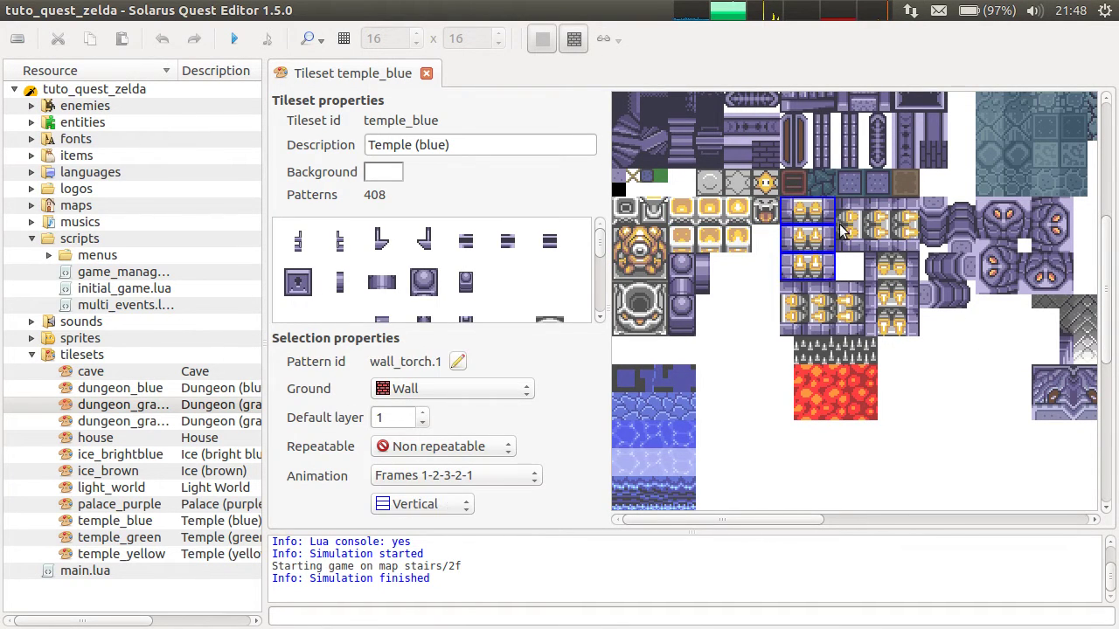
{"action": "left_click", "coordinate": [851, 222], "text": "ctrl"}
{"action": "left_click", "coordinate": [895, 322], "text": "ctrl"}
{"action": "left_click", "coordinate": [952, 348]}
{"action": "left_click", "coordinate": [954, 413]}
{"action": "left_click", "coordinate": [830, 243]}
{"action": "left_click", "coordinate": [847, 274]}
{"action": "key", "text": "alt+Tab"}
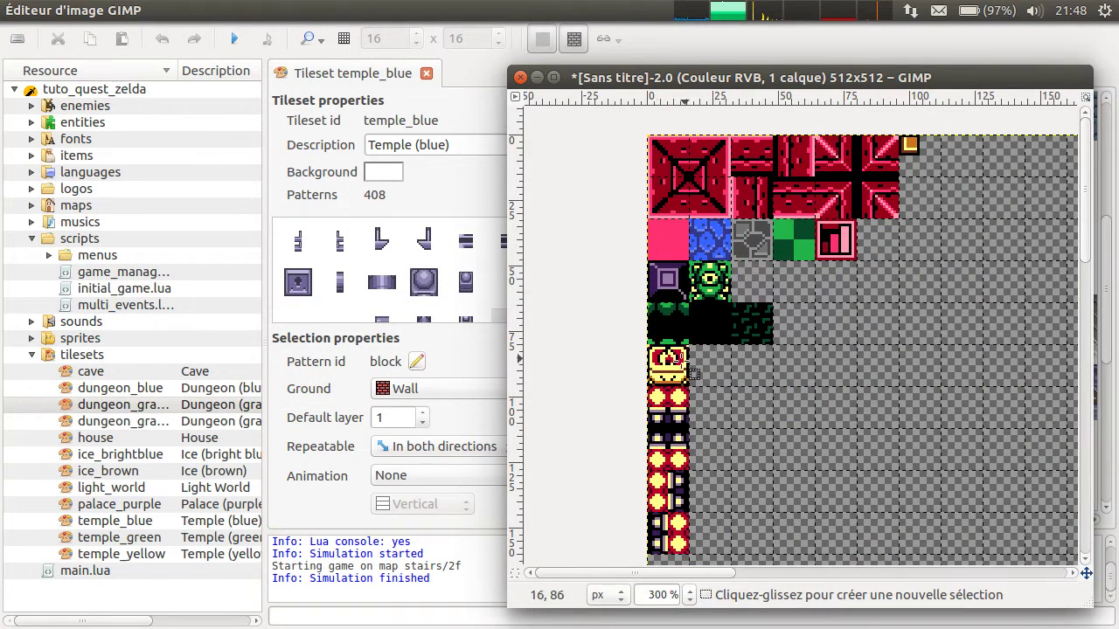
{"action": "middle_click_drag", "start_coordinate": [680, 416], "coordinate": [664, 372]}
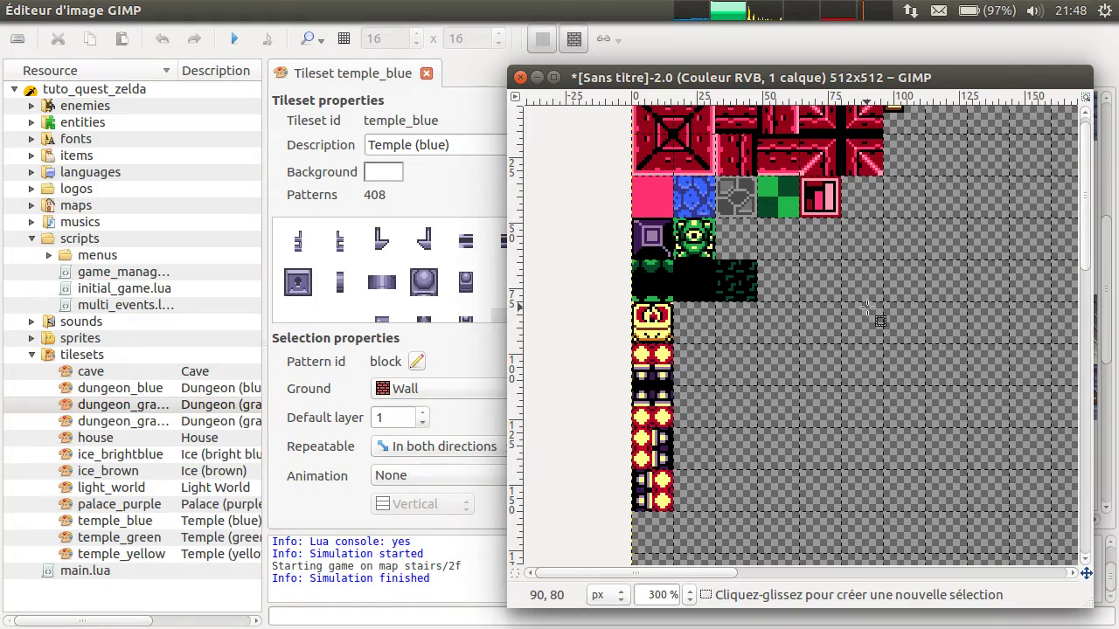
Copy the three-by-three-tile dungeon entrance from the map into the tileset, starting at the third row's seventh cell, anchor it and export the image.
{"action": "key", "text": "alt+Tab"}
{"action": "key", "text": "alt+shift+Tab"}
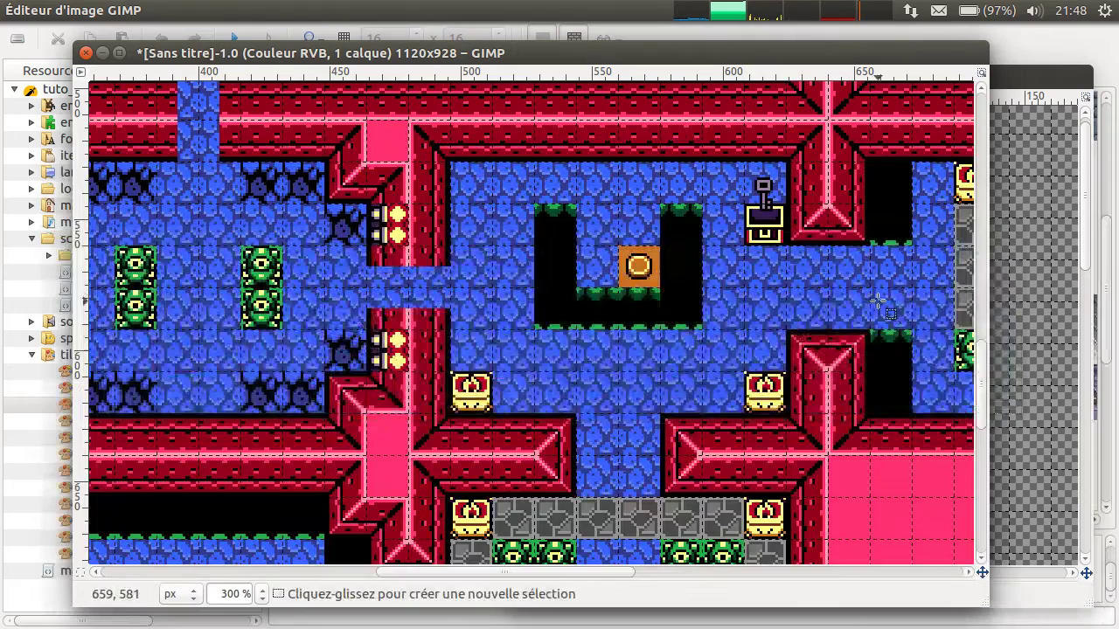
{"action": "scroll", "coordinate": [802, 227], "scroll_direction": "down", "scroll_amount": 10}
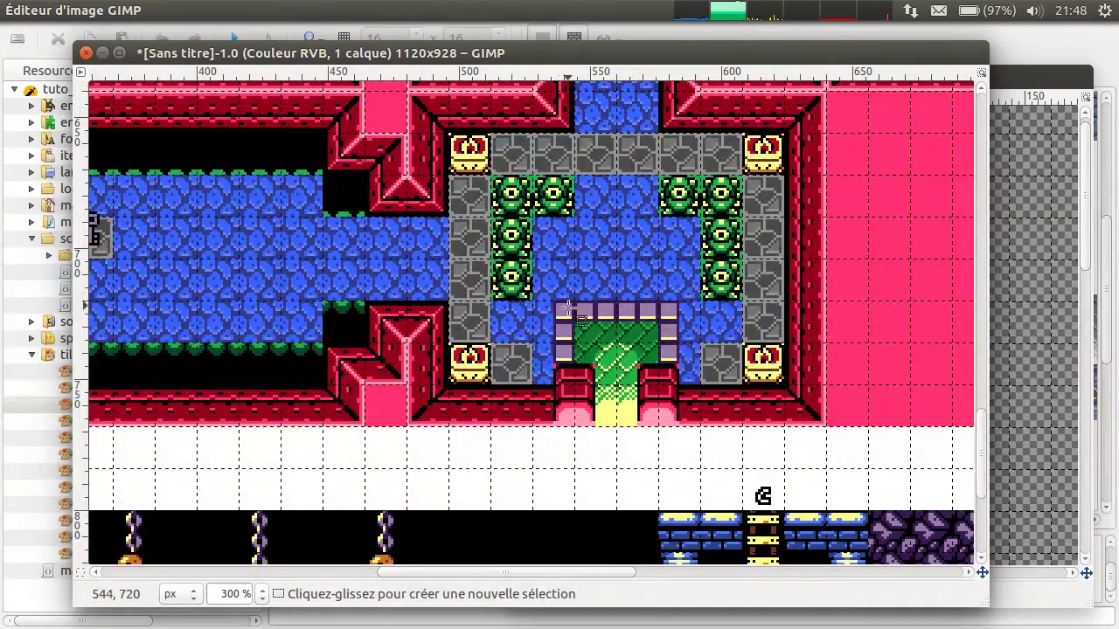
{"action": "scroll", "coordinate": [597, 322], "scroll_direction": "up", "scroll_amount": 1, "text": "ctrl"}
{"action": "key", "text": "ctrl+c"}
{"action": "left_click_drag", "start_coordinate": [498, 282], "coordinate": [666, 449]}
{"action": "key", "text": "ctrl+c"}
{"action": "left_click", "coordinate": [1037, 440]}
{"action": "middle_click_drag", "start_coordinate": [792, 276], "coordinate": [607, 265]}
{"action": "middle_click_drag", "start_coordinate": [742, 322], "coordinate": [813, 325]}
{"action": "key", "text": "ctrl+v"}
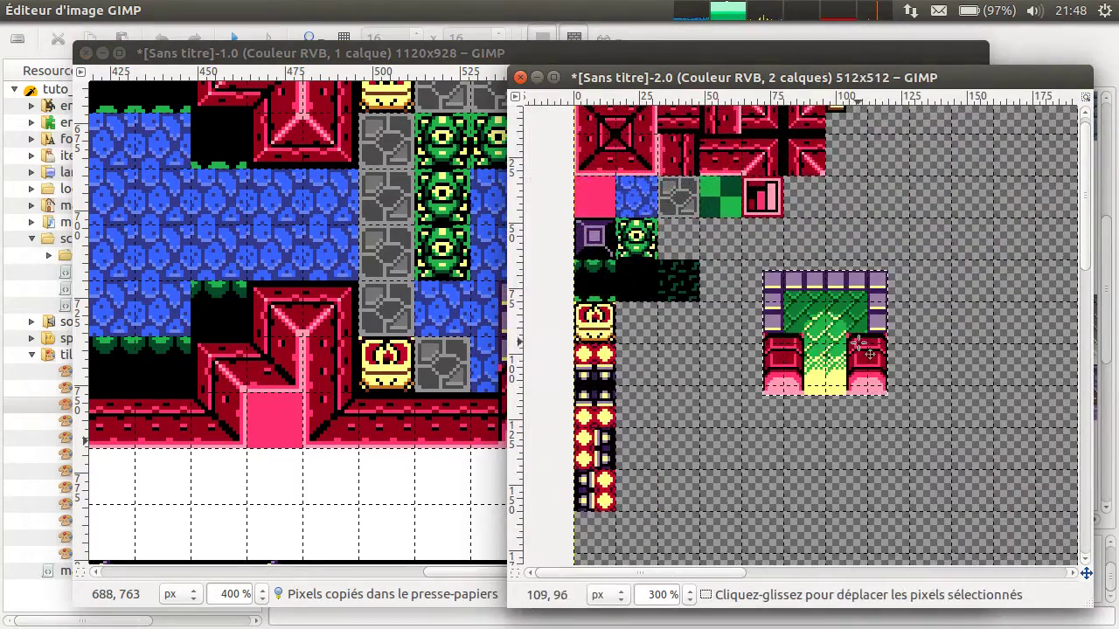
{"action": "left_click_drag", "start_coordinate": [834, 350], "coordinate": [899, 262]}
{"action": "left_click", "coordinate": [905, 355]}
{"action": "middle_click_drag", "start_coordinate": [917, 345], "coordinate": [730, 464]}
{"action": "scroll", "coordinate": [745, 316], "scroll_direction": "up", "scroll_amount": 1, "text": "ctrl"}
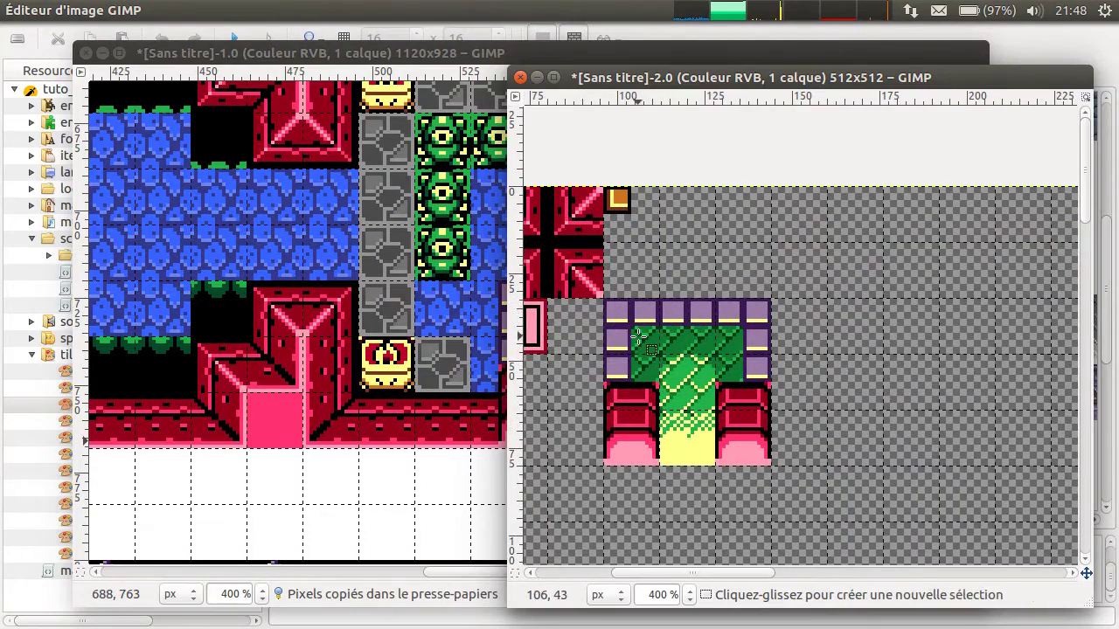
{"action": "scroll", "coordinate": [673, 384], "scroll_direction": "up", "scroll_amount": 1, "text": "ctrl"}
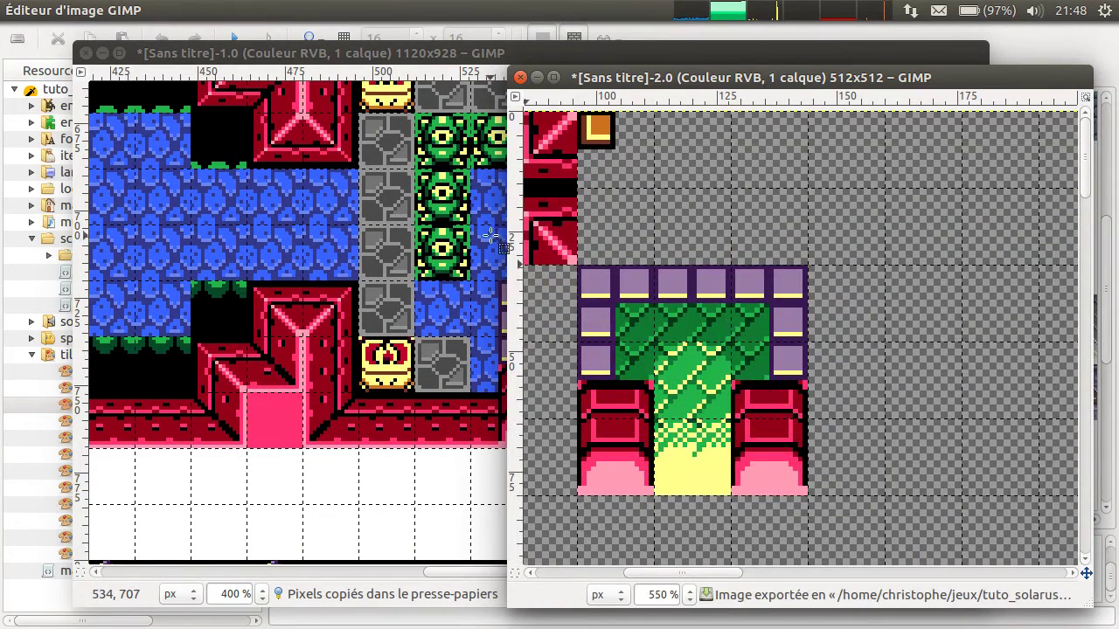
{"action": "key", "text": "ctrl+c"}
Examine the entrance in the tileset by selecting its whole area and each of its two red pillars in turn.
{"action": "left_click_drag", "start_coordinate": [579, 264], "coordinate": [817, 507]}
{"action": "left_click", "coordinate": [621, 362]}
{"action": "left_click_drag", "start_coordinate": [576, 382], "coordinate": [654, 498]}
{"action": "left_click", "coordinate": [792, 399]}
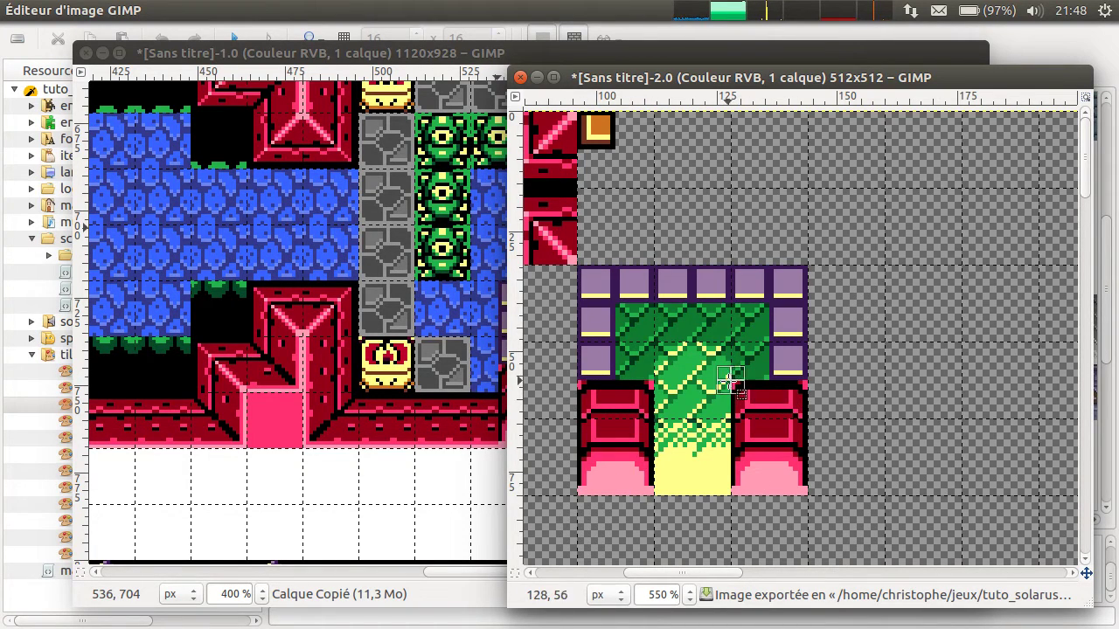
{"action": "left_click_drag", "start_coordinate": [730, 379], "coordinate": [811, 498]}
{"action": "left_click", "coordinate": [850, 490]}
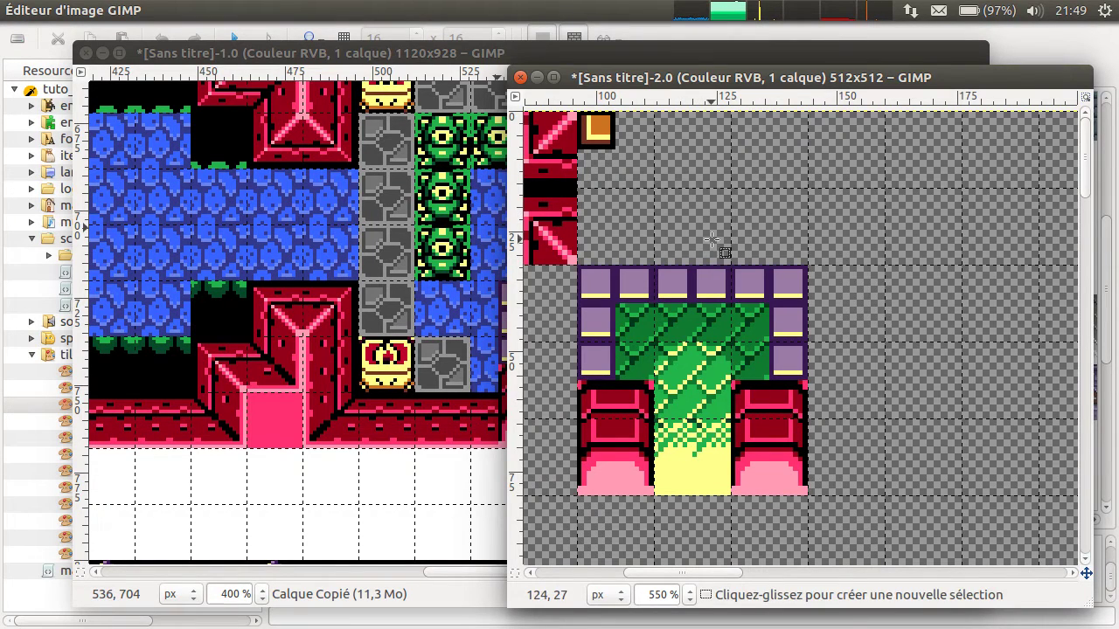
Examine the entrance's parts in the tileset by selecting its first purple block and strips of its green carpet.
{"action": "left_click", "coordinate": [674, 227]}
{"action": "left_click_drag", "start_coordinate": [580, 266], "coordinate": [617, 306]}
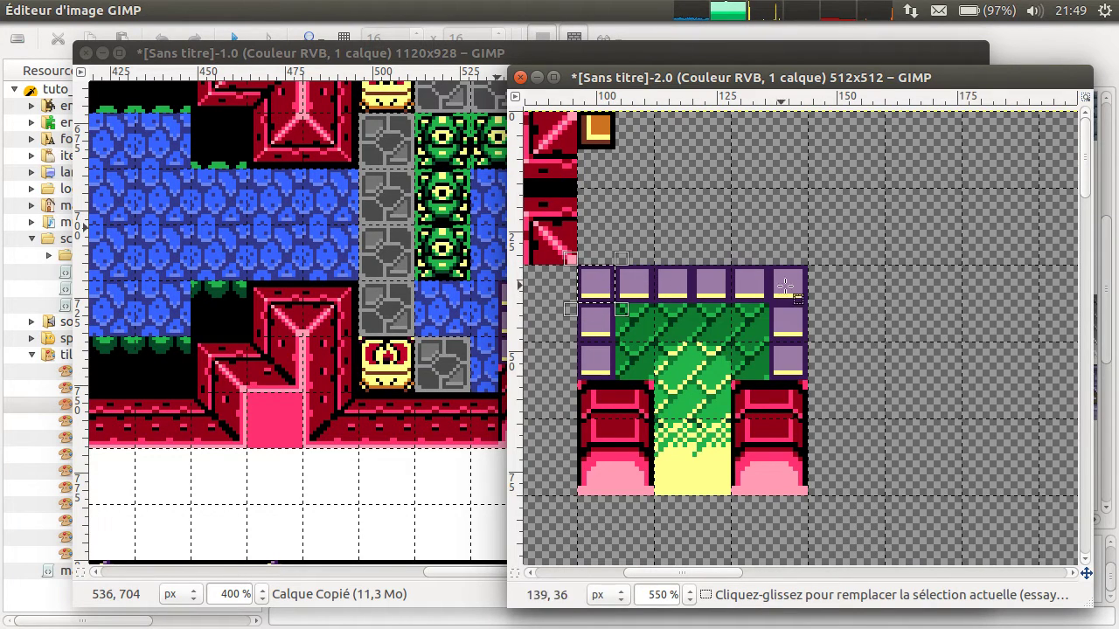
{"action": "left_click", "coordinate": [617, 305]}
{"action": "left_click_drag", "start_coordinate": [617, 305], "coordinate": [694, 503]}
{"action": "left_click", "coordinate": [717, 300]}
{"action": "left_click", "coordinate": [693, 348]}
{"action": "left_click_drag", "start_coordinate": [693, 348], "coordinate": [731, 502]}
{"action": "left_click", "coordinate": [975, 425]}
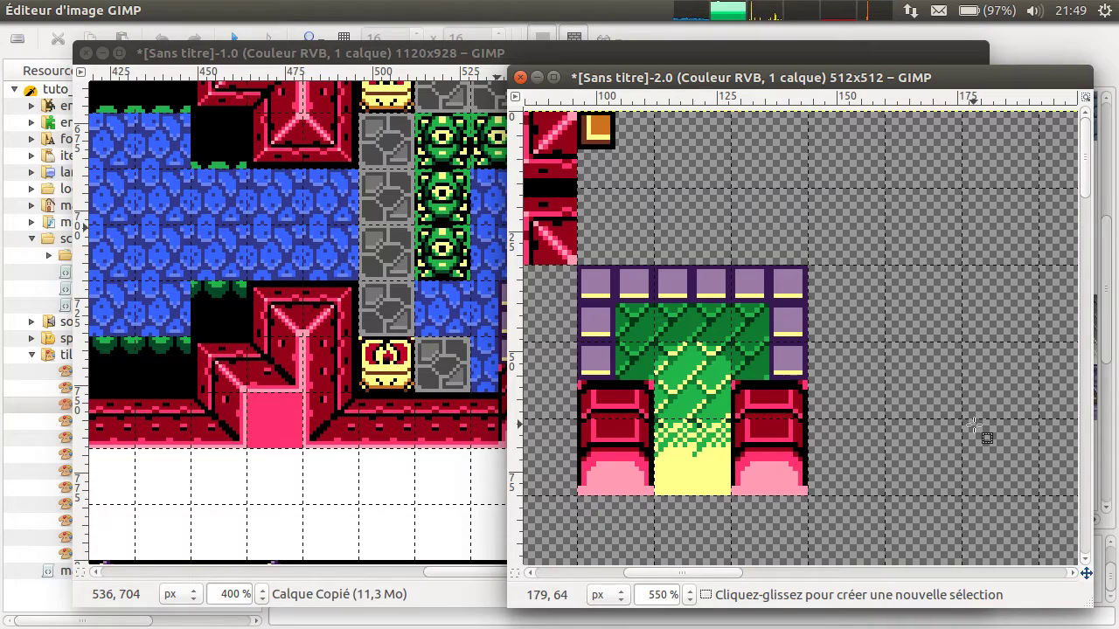
Examine the whole 512 x 512 tileset and the unused space around the tiles already placed.
{"action": "scroll", "coordinate": [813, 445], "scroll_direction": "down", "scroll_amount": 5, "text": "ctrl"}
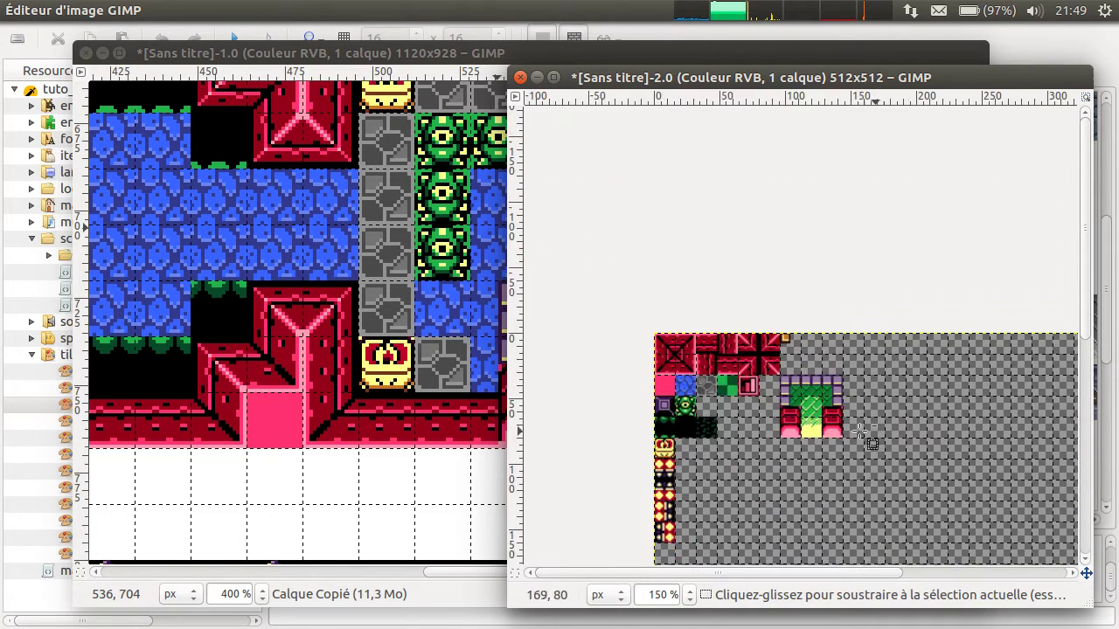
{"action": "scroll", "coordinate": [892, 472], "scroll_direction": "down", "scroll_amount": 1, "text": "ctrl"}
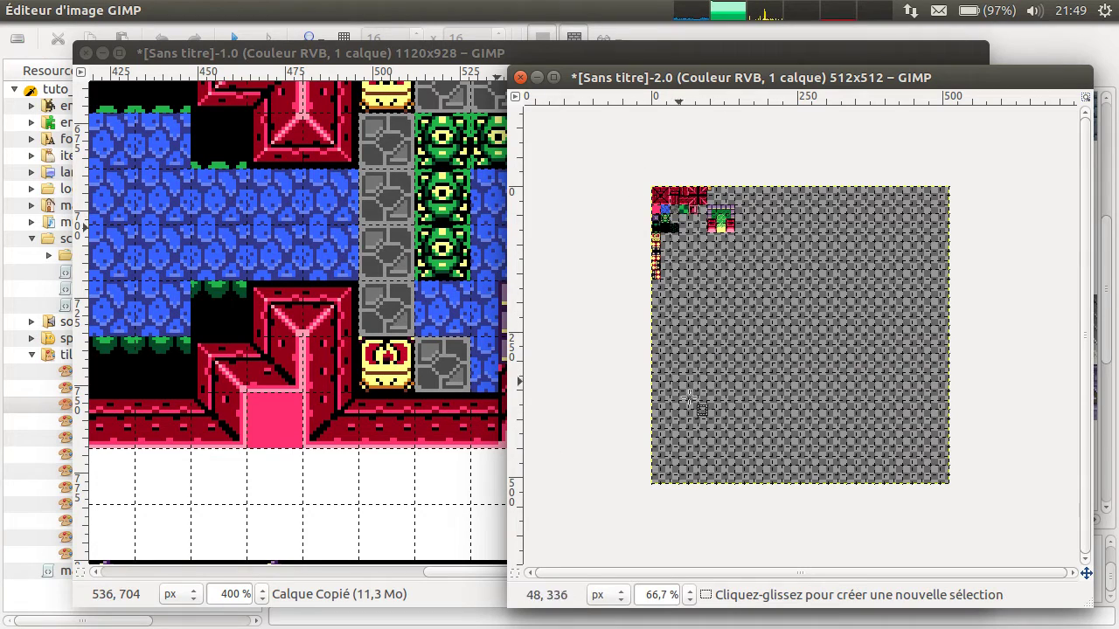
{"action": "scroll", "coordinate": [661, 204], "scroll_direction": "up", "scroll_amount": 1, "text": "ctrl"}
{"action": "middle_click_drag", "start_coordinate": [562, 124], "coordinate": [674, 354]}
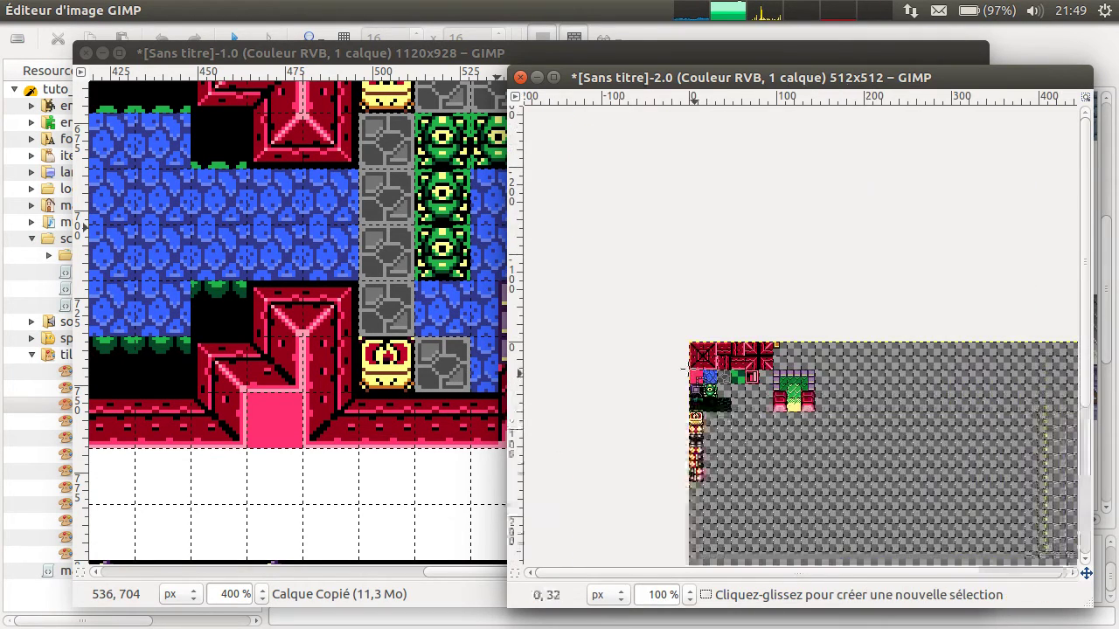
{"action": "left_click_drag", "start_coordinate": [638, 289], "coordinate": [914, 500]}
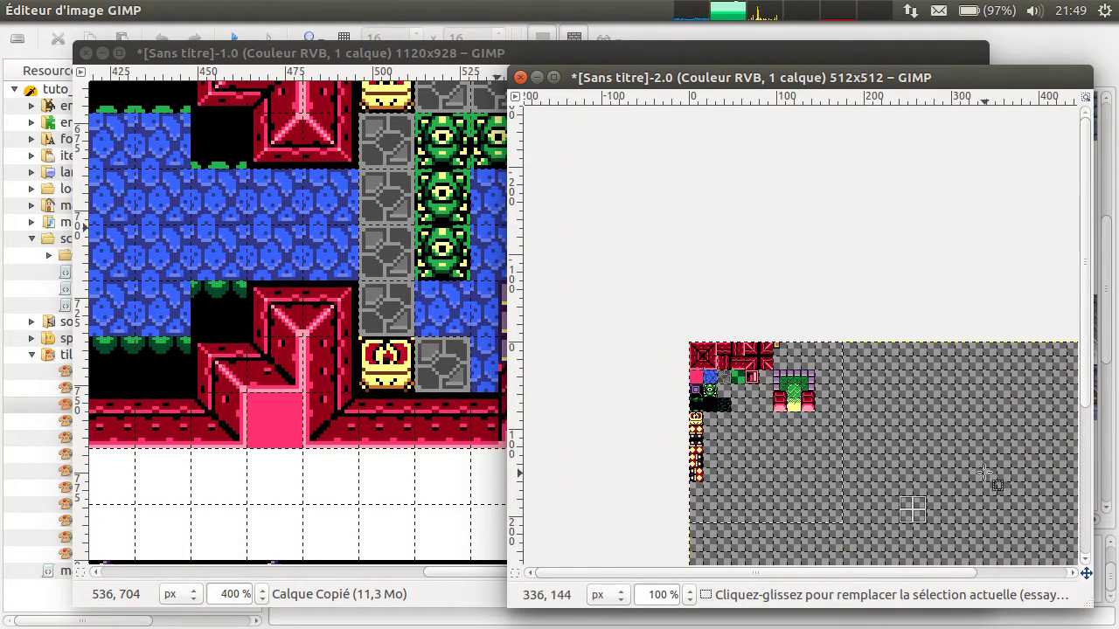
{"action": "middle_click_drag", "start_coordinate": [932, 512], "coordinate": [827, 268]}
{"action": "middle_click_drag", "start_coordinate": [833, 397], "coordinate": [815, 355]}
{"action": "scroll", "coordinate": [587, 210], "scroll_direction": "up", "scroll_amount": 1, "text": "ctrl"}
{"action": "scroll", "coordinate": [610, 194], "scroll_direction": "up", "scroll_amount": 1}
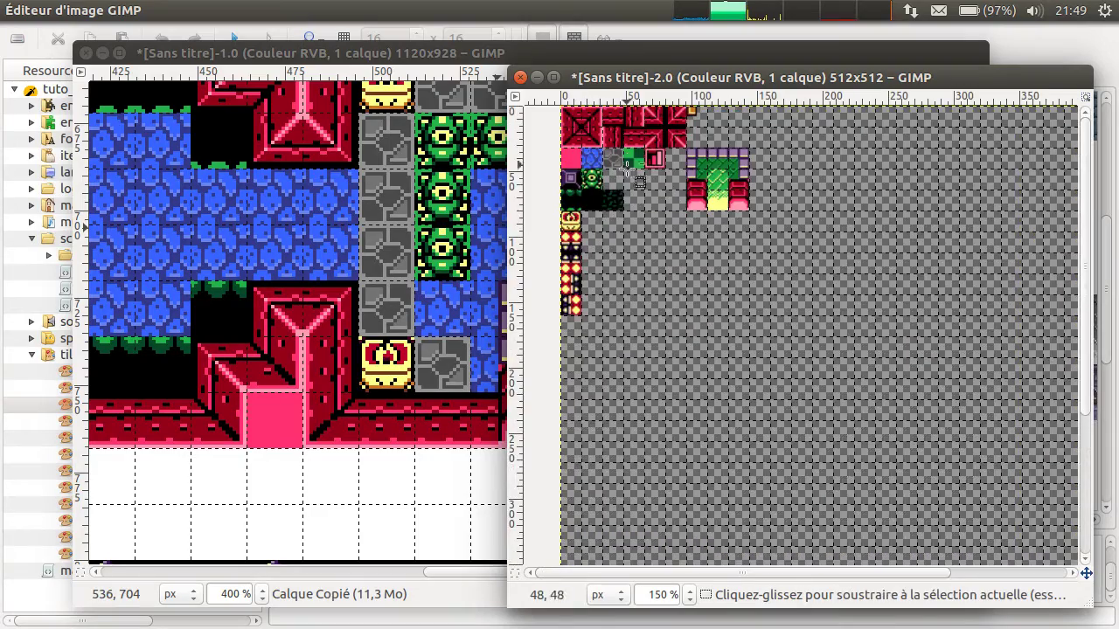
{"action": "scroll", "coordinate": [695, 185], "scroll_direction": "up", "scroll_amount": 2, "text": "ctrl"}
{"action": "scroll", "coordinate": [712, 190], "scroll_direction": "down", "scroll_amount": 2, "text": "ctrl"}
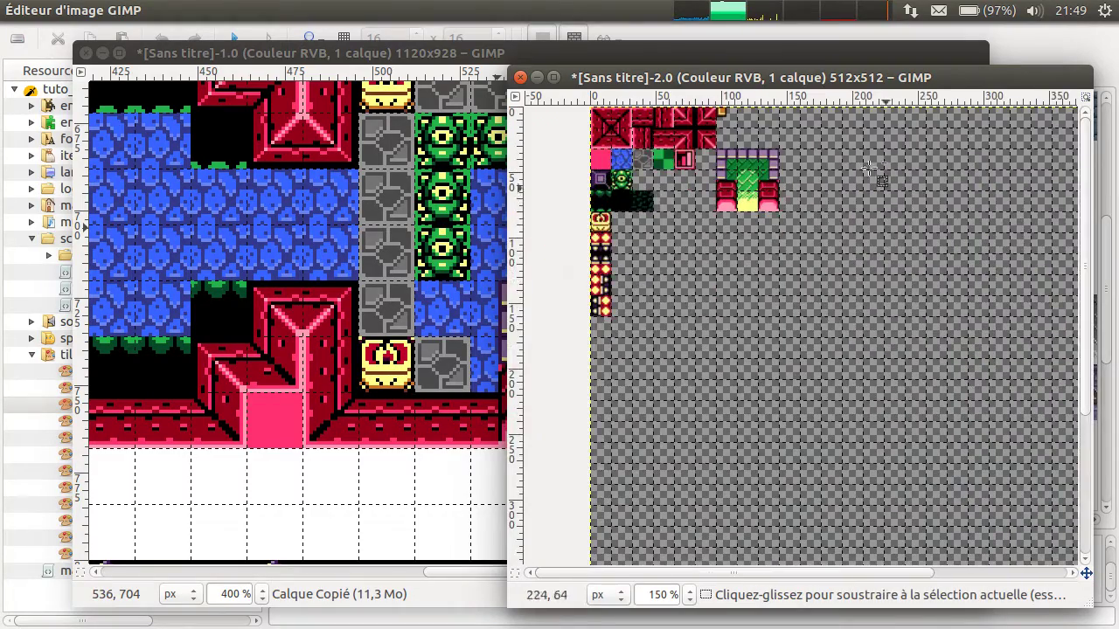
{"action": "scroll", "coordinate": [829, 278], "scroll_direction": "up", "scroll_amount": 3}
{"action": "scroll", "coordinate": [831, 297], "scroll_direction": "up", "scroll_amount": 2, "text": "ctrl"}
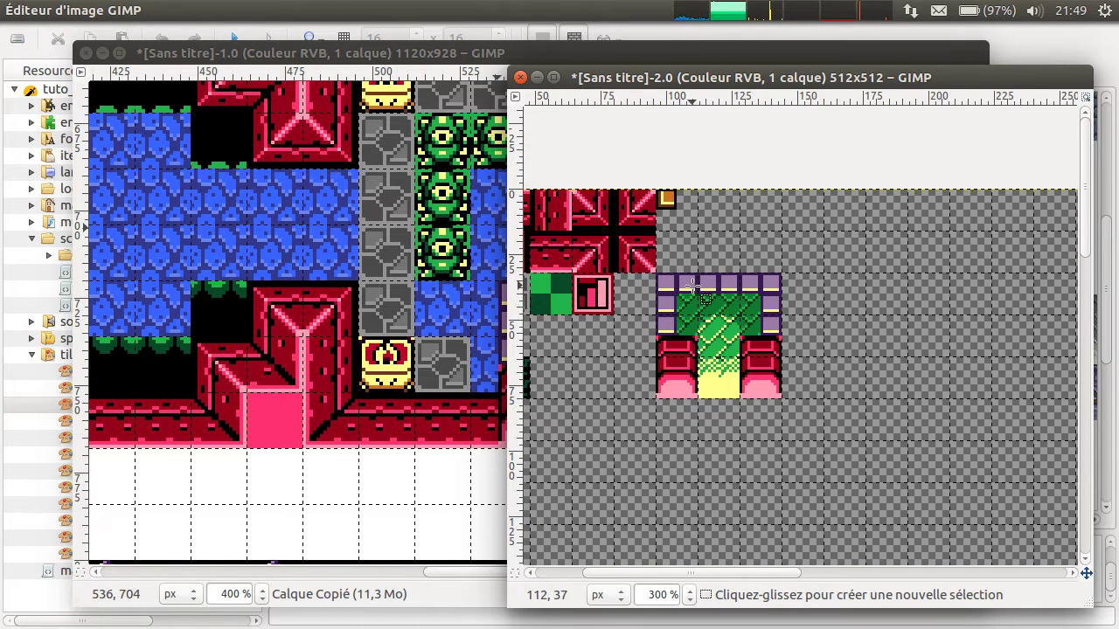
Examine the entrance's extent by selecting its upper purple-bordered part and its full three-by-three-tile area.
{"action": "mouse_move", "coordinate": [681, 291]}
{"action": "left_mouse_down"}
{"action": "mouse_move", "coordinate": [703, 316]}
{"action": "mouse_move", "coordinate": [671, 277]}
{"action": "left_mouse_up"}
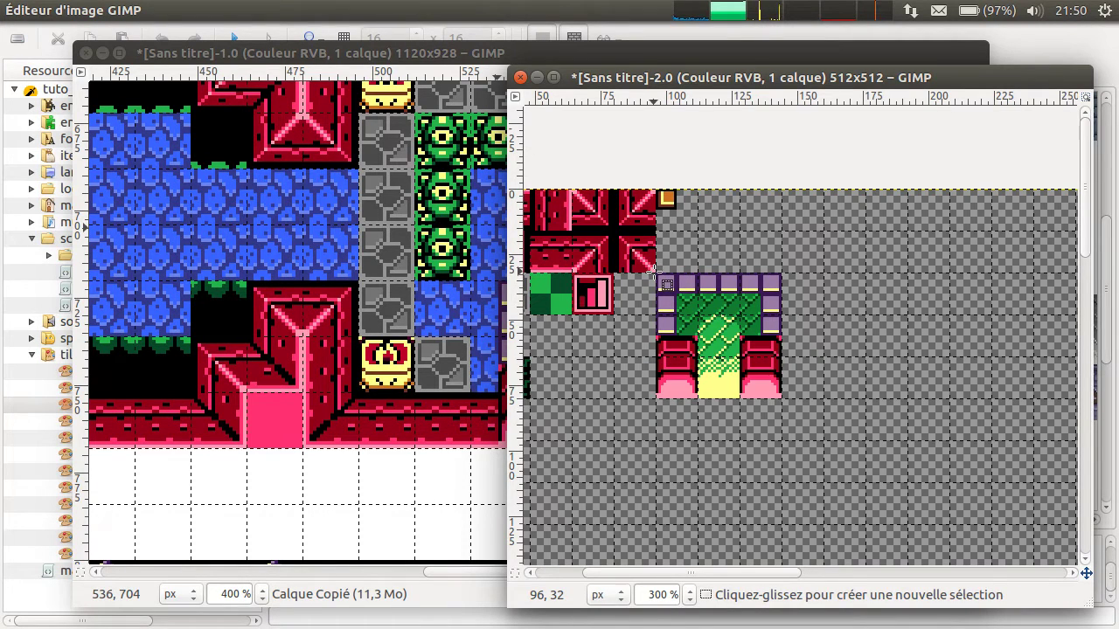
{"action": "left_click_drag", "start_coordinate": [655, 272], "coordinate": [781, 335]}
{"action": "left_click", "coordinate": [774, 352]}
{"action": "left_click_drag", "start_coordinate": [654, 270], "coordinate": [785, 395]}
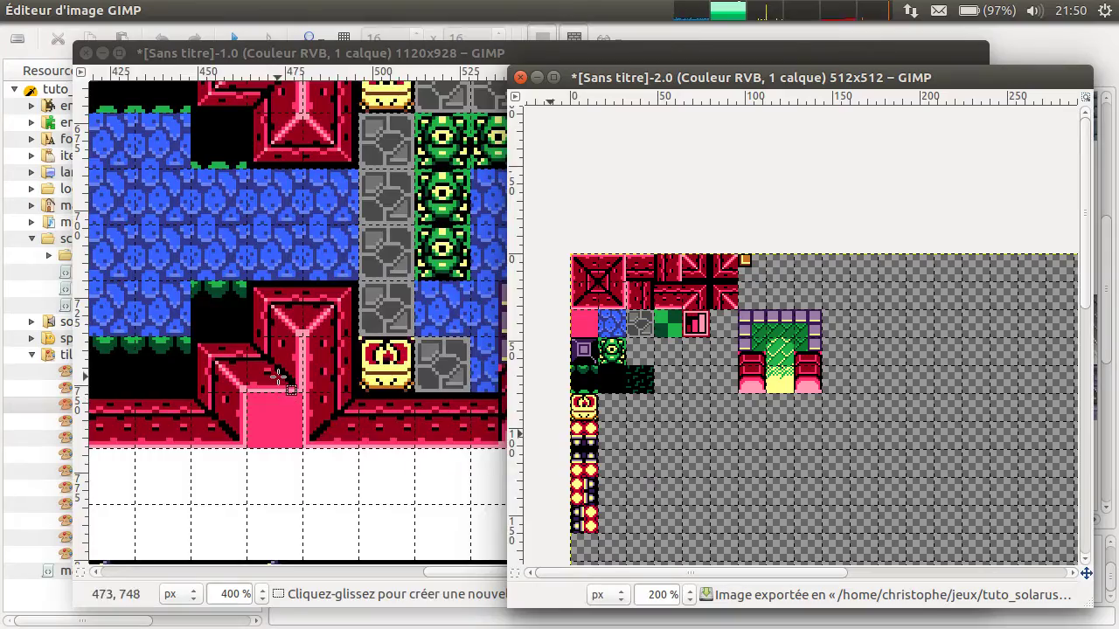
Look over the dungeon map's rooms and doors for elements still missing from the tileset.
{"action": "scroll", "coordinate": [273, 374], "scroll_direction": "down", "scroll_amount": 3, "text": "ctrl"}
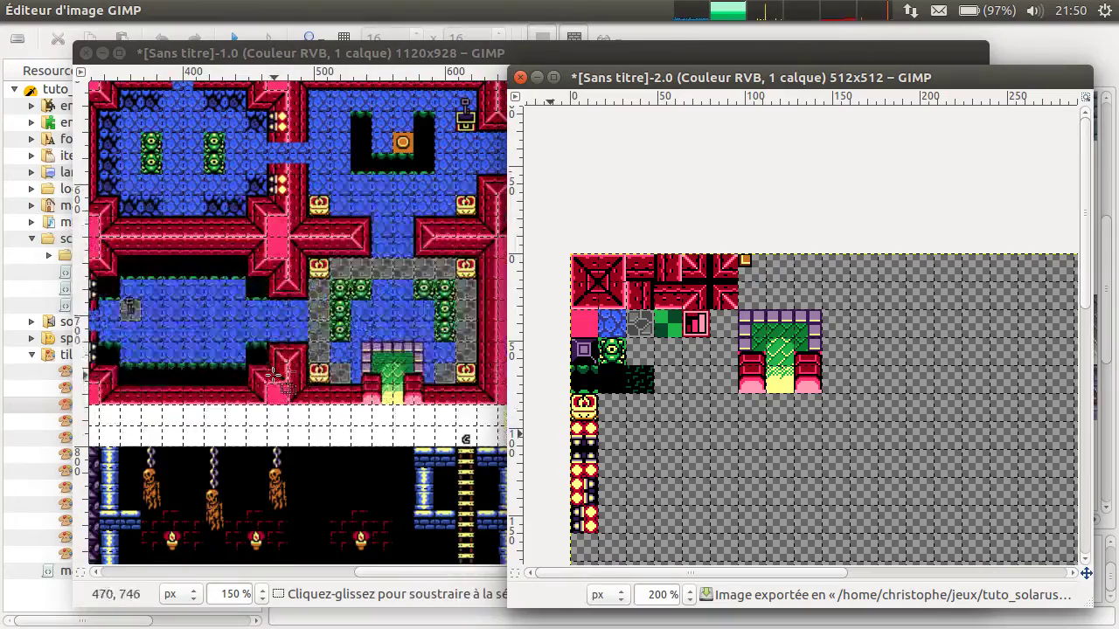
{"action": "scroll", "coordinate": [272, 373], "scroll_direction": "down", "scroll_amount": 1, "text": "ctrl"}
{"action": "middle_click_drag", "start_coordinate": [337, 377], "coordinate": [479, 376]}
{"action": "middle_click_drag", "start_coordinate": [376, 377], "coordinate": [595, 488]}
{"action": "middle_click_drag", "start_coordinate": [742, 320], "coordinate": [671, 420]}
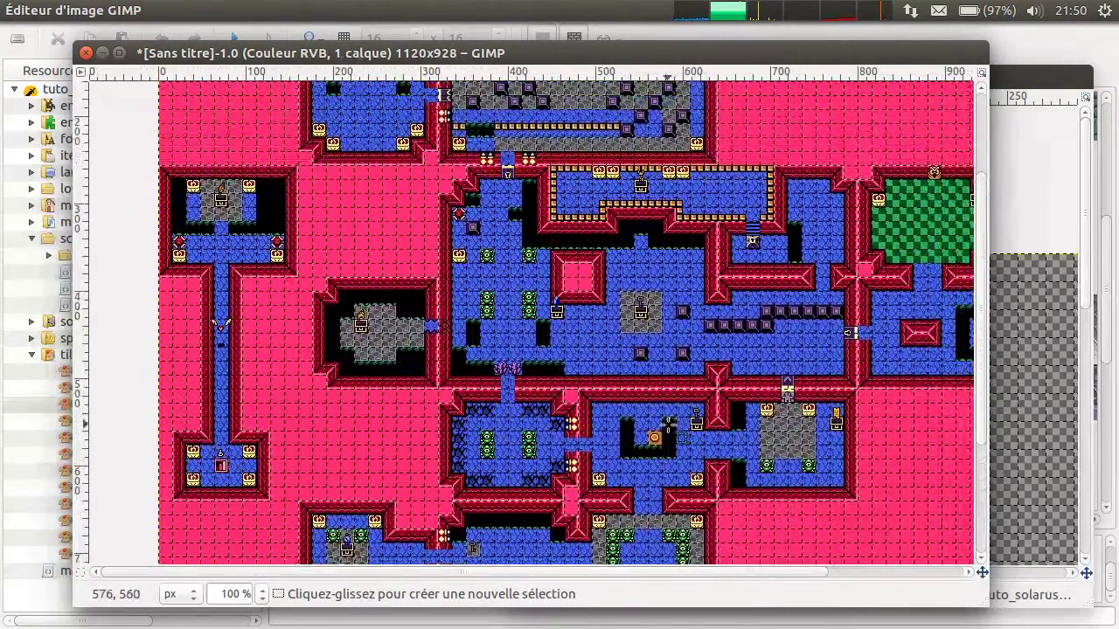
{"action": "middle_click_drag", "start_coordinate": [846, 439], "coordinate": [635, 441]}
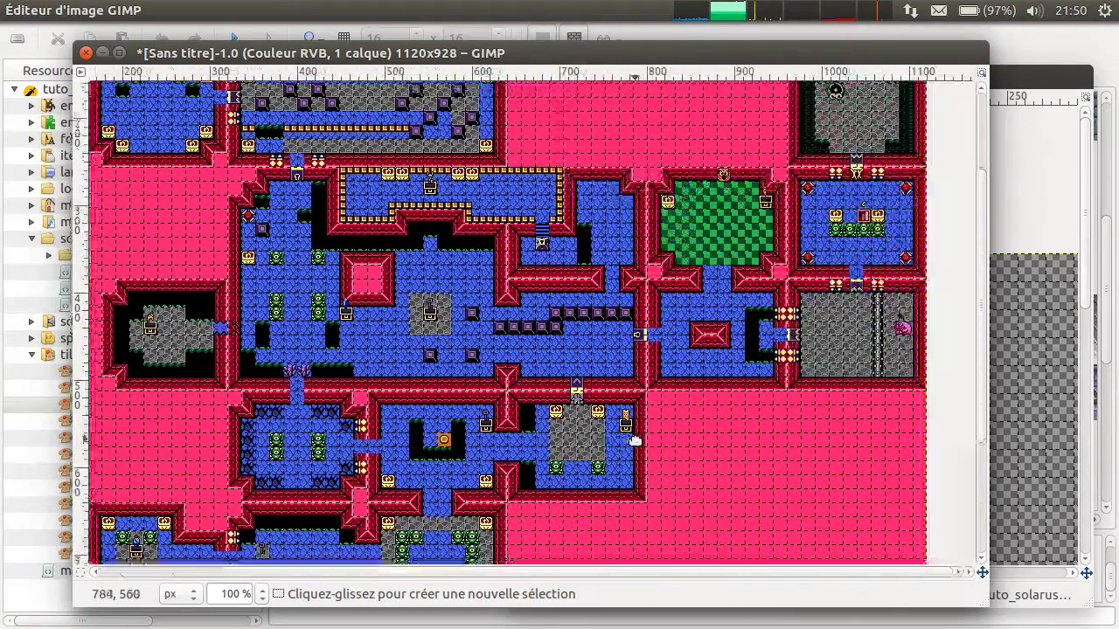
{"action": "key", "text": "ctrl+c"}
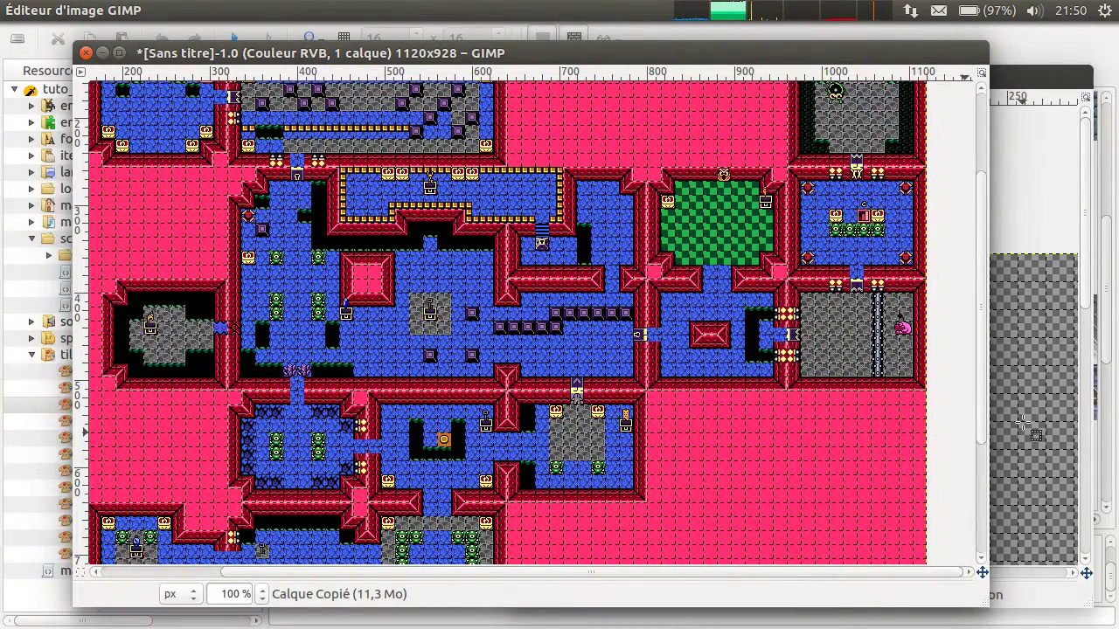
{"action": "scroll", "coordinate": [883, 166], "scroll_direction": "up", "scroll_amount": 3}
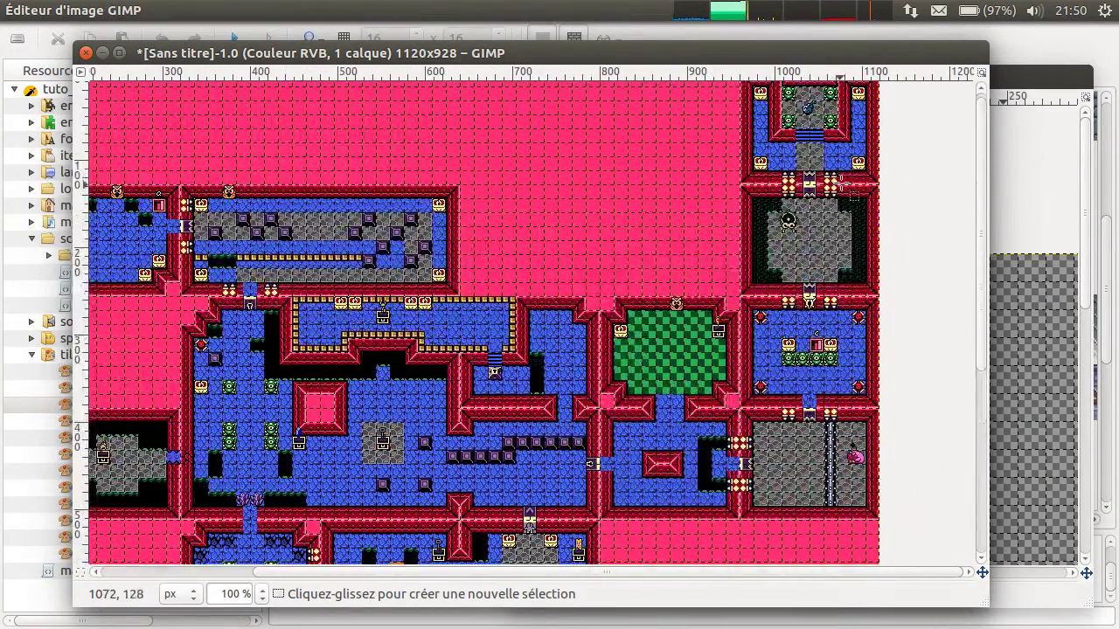
{"action": "left_click_drag", "start_coordinate": [798, 166], "coordinate": [819, 208]}
{"action": "scroll", "coordinate": [825, 201], "scroll_direction": "up", "scroll_amount": 2, "text": "ctrl"}
{"action": "left_click_drag", "start_coordinate": [789, 389], "coordinate": [806, 445]}
{"action": "key", "text": "ctrl+c"}
{"action": "left_click", "coordinate": [1042, 404]}
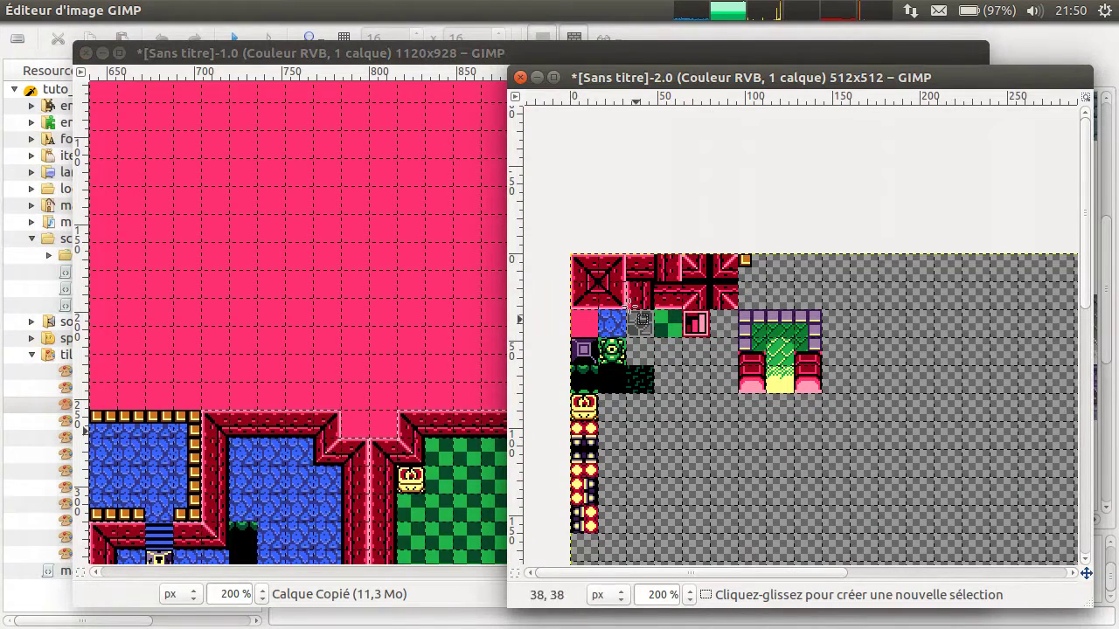
Export the tileset image to tail_cave.tiles and check the map once more for remaining tiles.
{"action": "key", "text": "ctrl+e"}
{"action": "scroll", "coordinate": [735, 280], "scroll_direction": "down", "scroll_amount": 5}
{"action": "scroll", "coordinate": [748, 280], "scroll_direction": "up", "scroll_amount": 2}
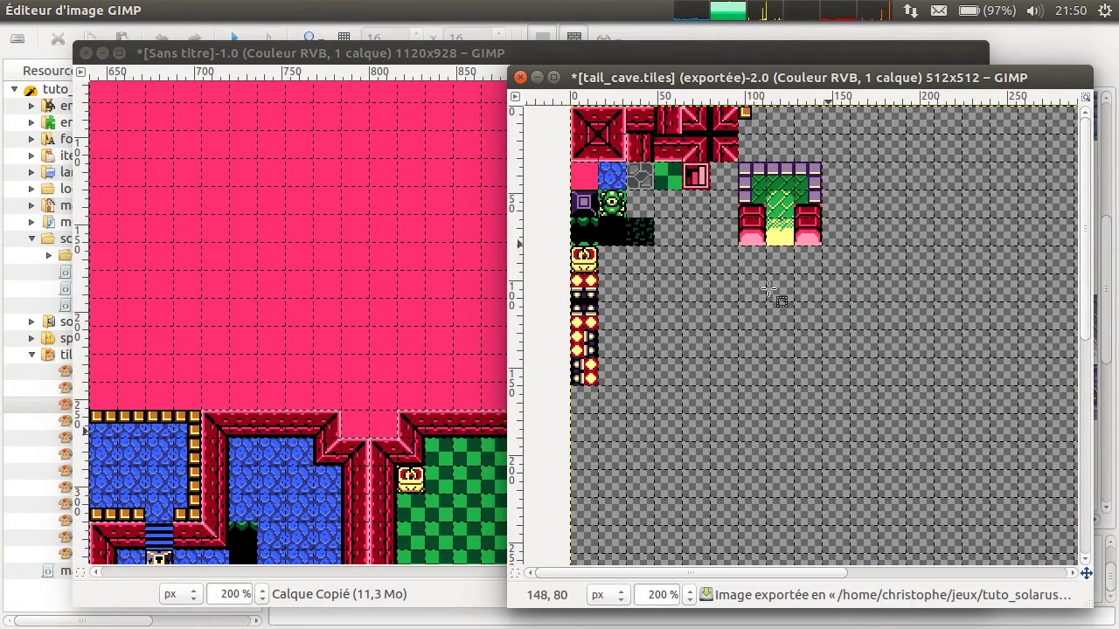
{"action": "scroll", "coordinate": [462, 512], "scroll_direction": "down", "scroll_amount": 10}
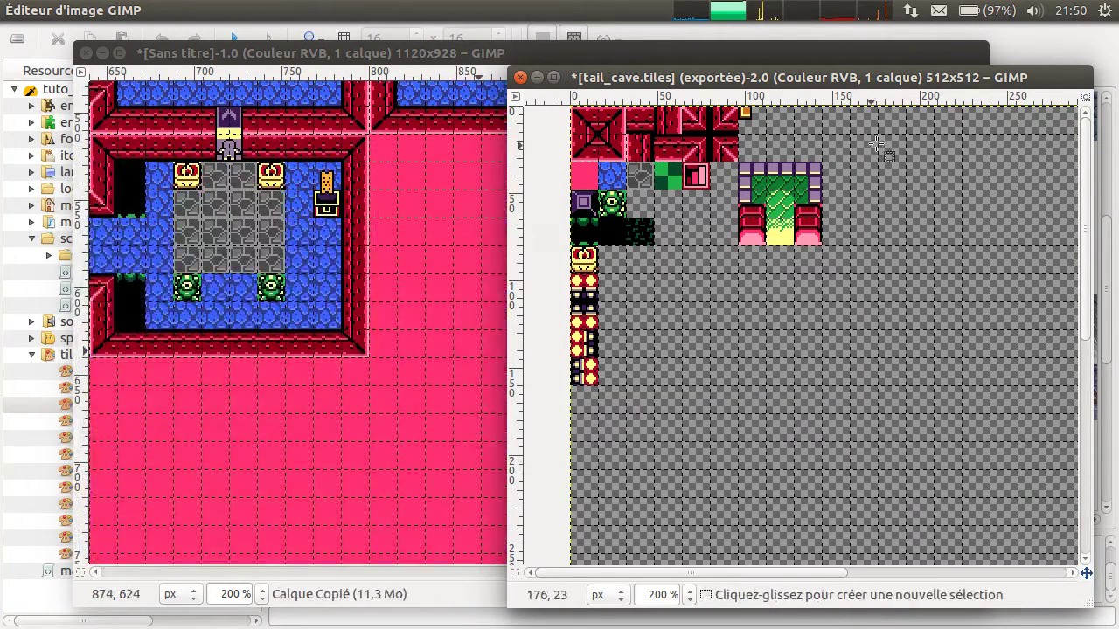
{"action": "scroll", "coordinate": [489, 525], "scroll_direction": "up", "scroll_amount": 5}
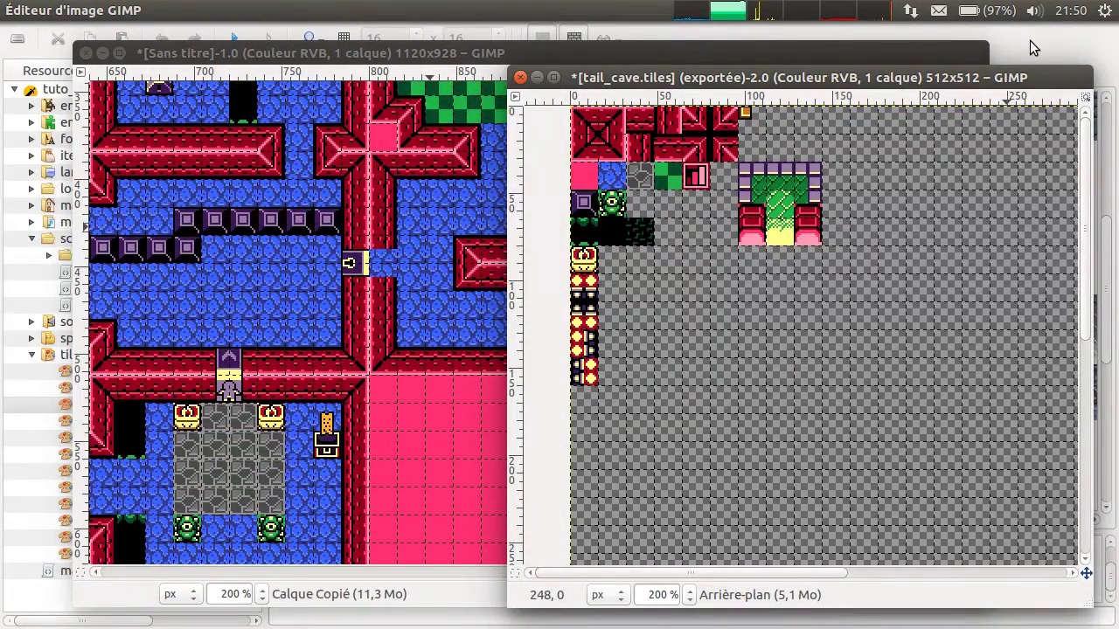
{"action": "key", "text": "ctrl+e"}
Switch to Solarus Quest Editor, close the temple_blue tileset and collapse the scripts folder.
{"action": "left_click", "coordinate": [1043, 48]}
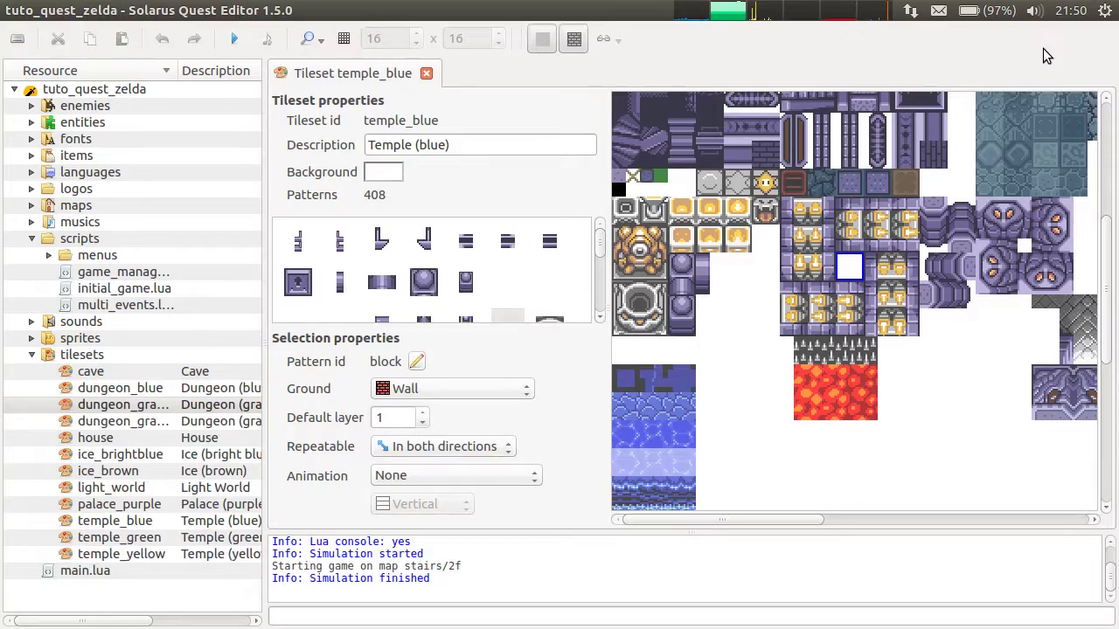
{"action": "middle_click", "coordinate": [353, 65]}
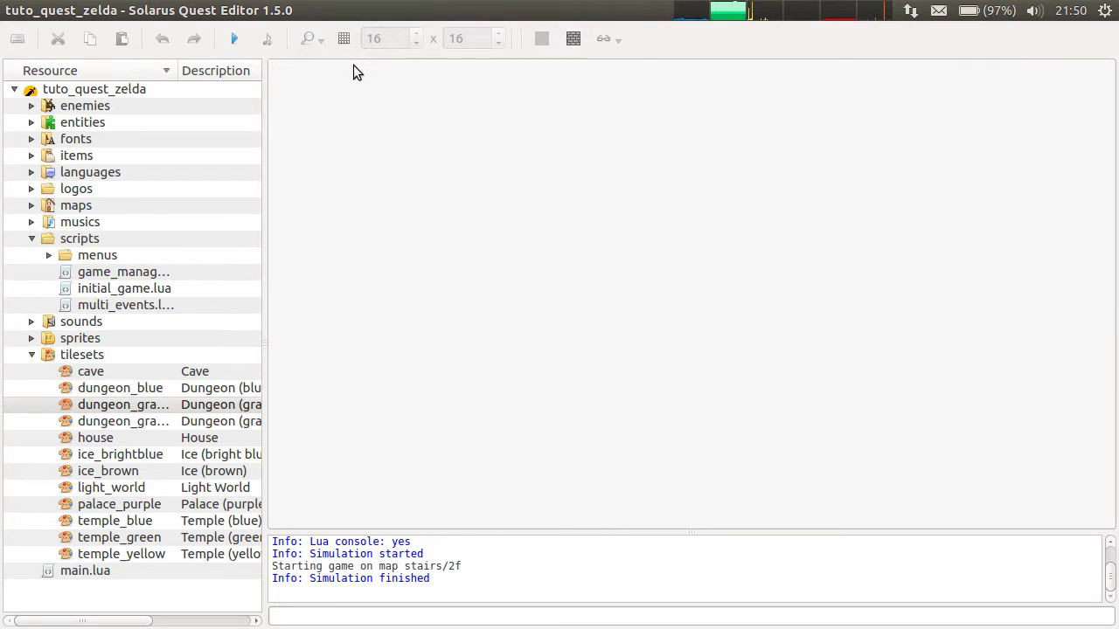
{"action": "left_click", "coordinate": [31, 239]}
{"action": "right_click", "coordinate": [73, 291]}
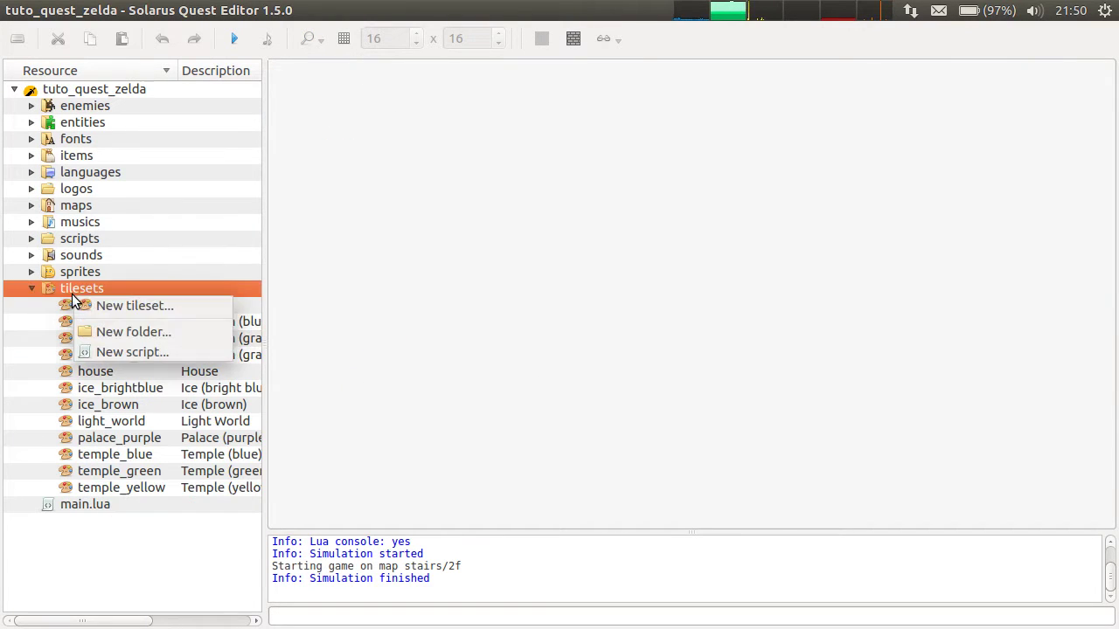
{"action": "left_click", "coordinate": [126, 296]}
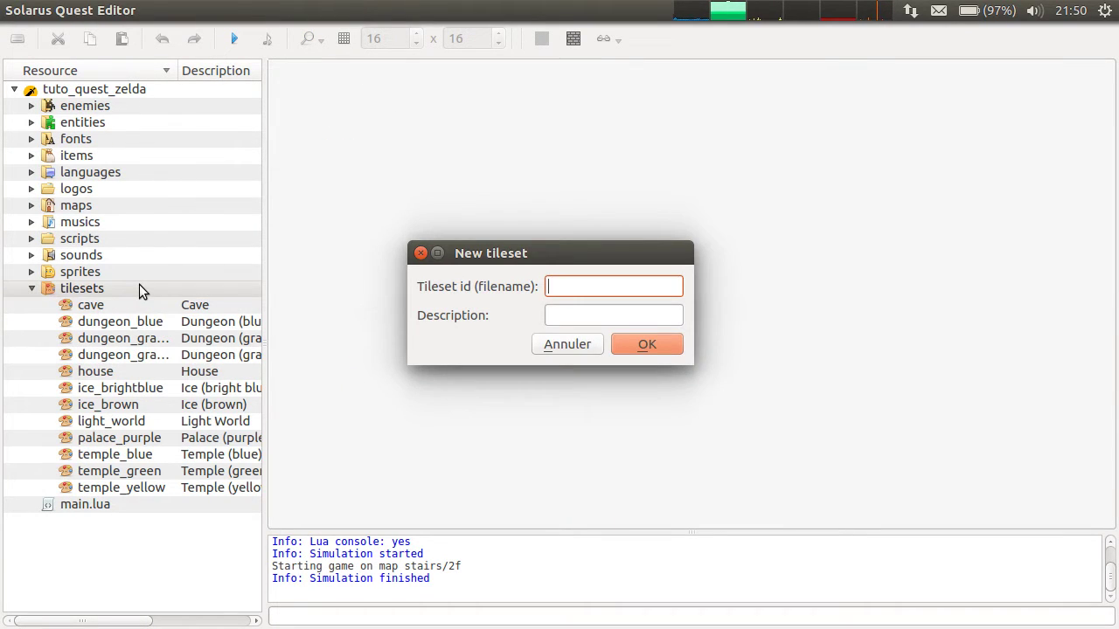
{"action": "left_click", "coordinate": [566, 345]}
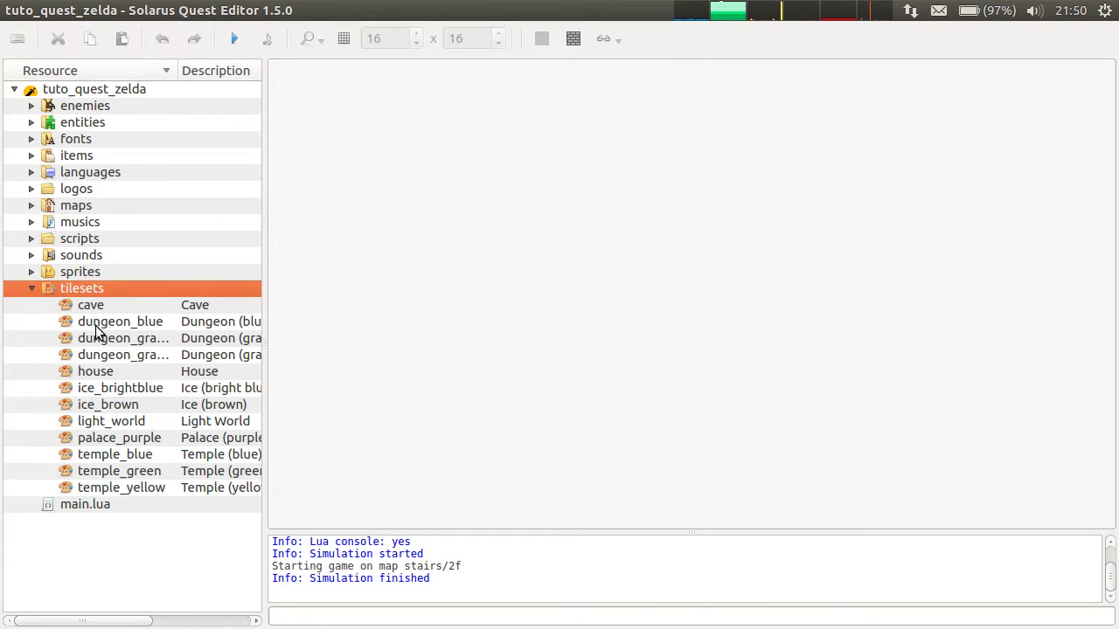
Create a new tileset in the quest with the id tail_cave and the description "Tail cave".
{"action": "right_click", "coordinate": [88, 296]}
{"action": "left_click", "coordinate": [118, 299]}
{"action": "type", "text": "tail_cave"}
{"action": "key", "text": "Tab"}
{"action": "type", "text": "Tail cave"}
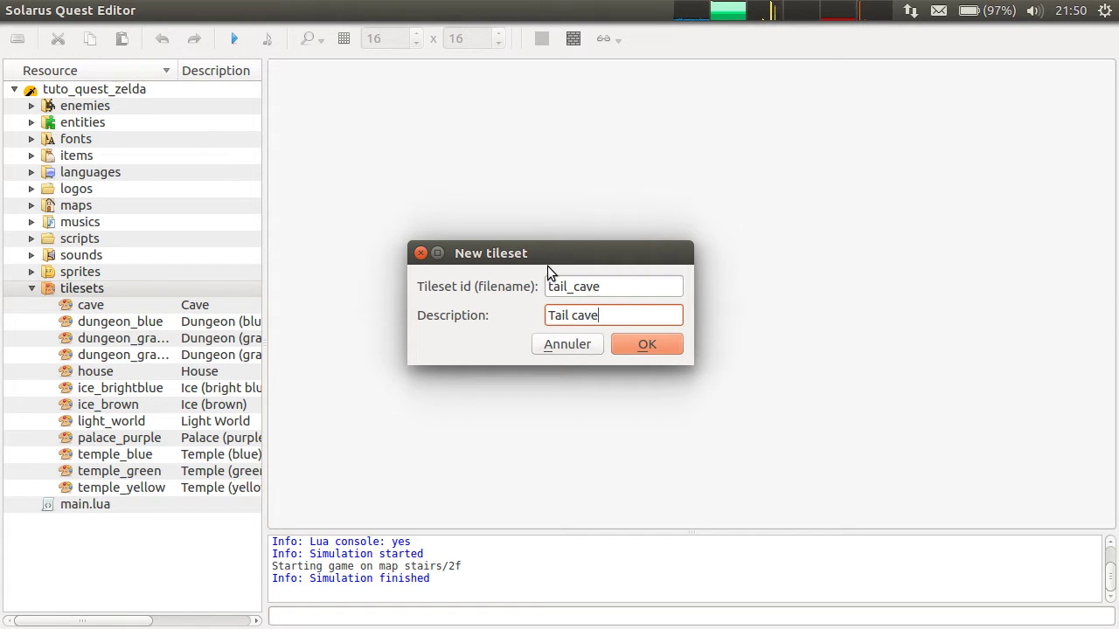
{"action": "key", "text": "Return"}
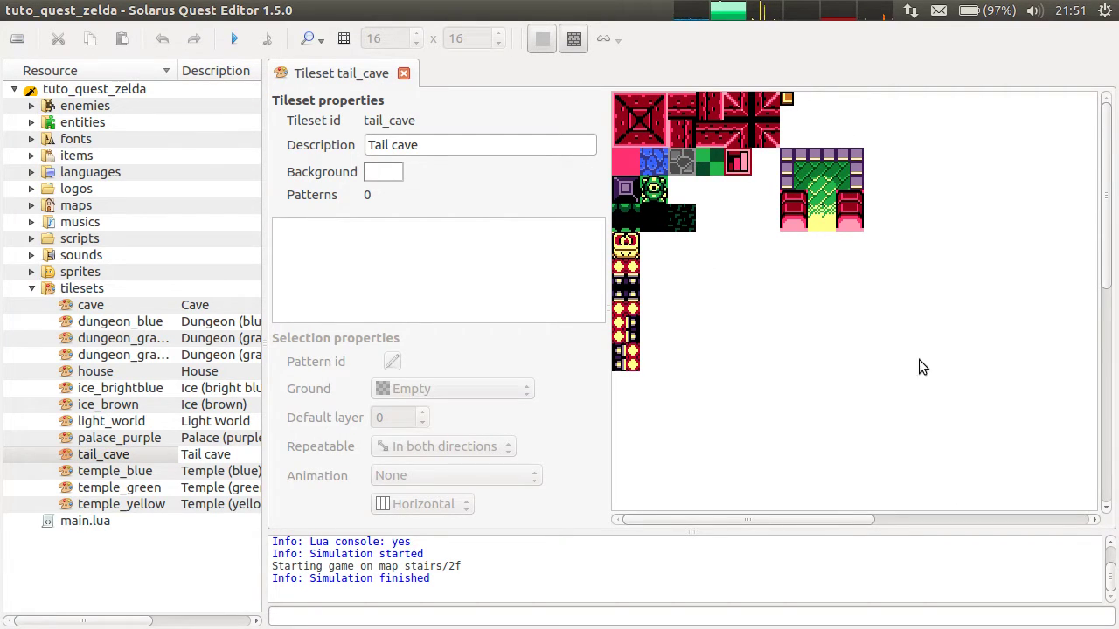
{"action": "left_click_drag", "start_coordinate": [927, 435], "coordinate": [548, 56]}
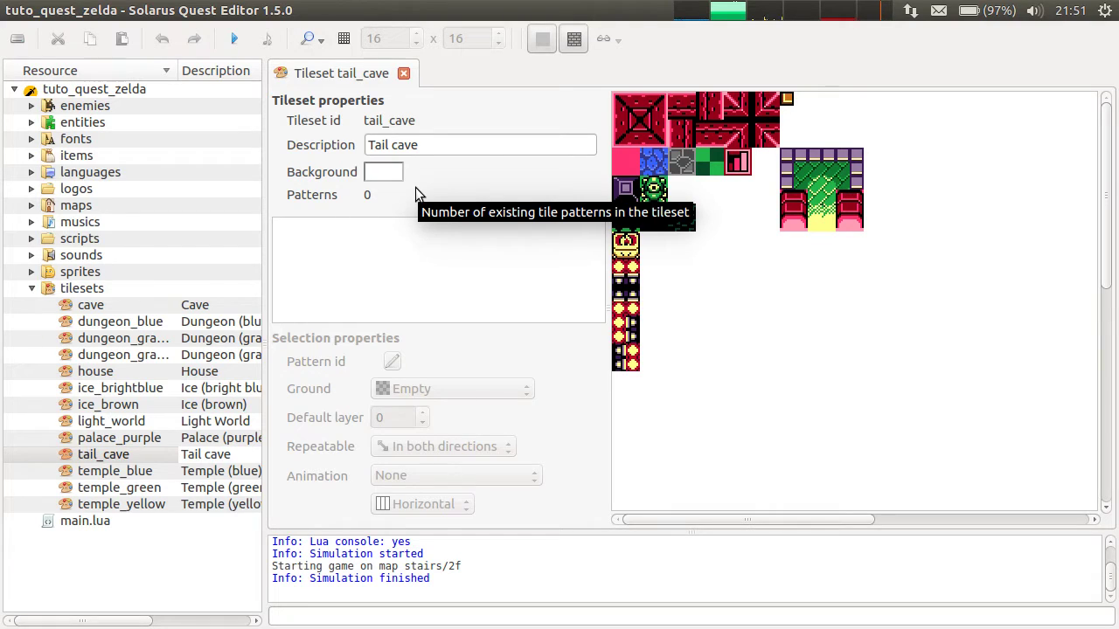
Create wall patterns from the four outer corners and the first horizontal and vertical pieces of red wall.
{"action": "left_click_drag", "start_coordinate": [615, 93], "coordinate": [669, 93]}
{"action": "left_click", "coordinate": [644, 120]}
{"action": "left_click", "coordinate": [651, 117]}
{"action": "left_click", "coordinate": [647, 179]}
{"action": "left_click", "coordinate": [651, 134]}
{"action": "left_click", "coordinate": [690, 168]}
{"action": "left_click", "coordinate": [697, 123]}
{"action": "left_click_drag", "start_coordinate": [700, 127], "coordinate": [724, 87]}
{"action": "left_click", "coordinate": [743, 115]}
{"action": "left_click", "coordinate": [694, 125]}
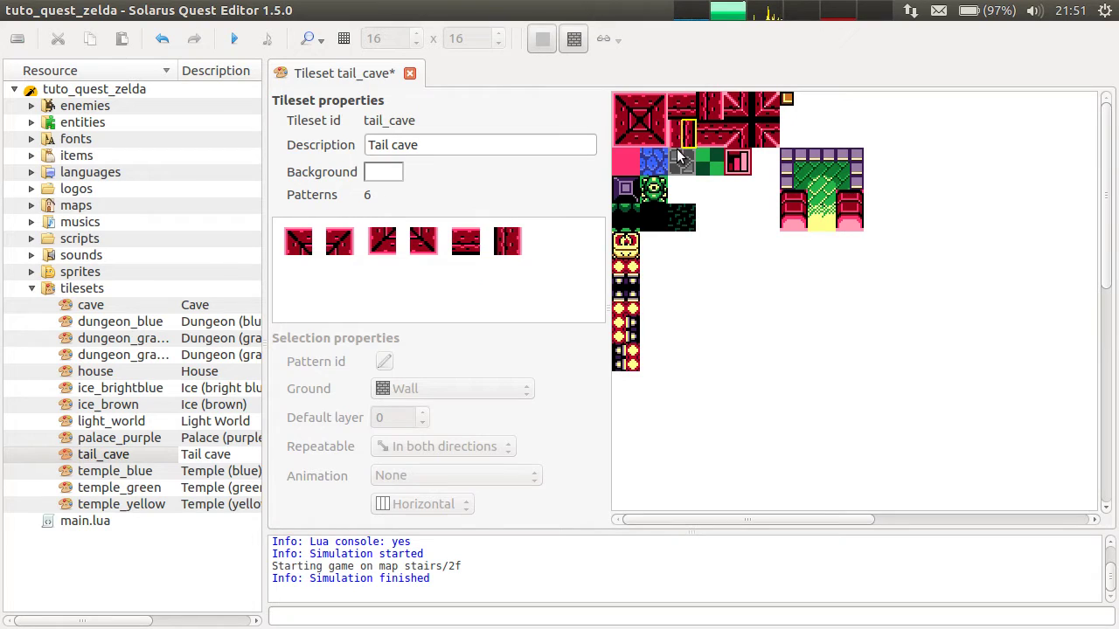
Create patterns from the remaining straight red wall pieces and the inner wall corners.
{"action": "left_click_drag", "start_coordinate": [681, 157], "coordinate": [726, 146]}
{"action": "left_click", "coordinate": [700, 179]}
{"action": "left_click", "coordinate": [743, 175]}
{"action": "left_click_drag", "start_coordinate": [726, 93], "coordinate": [761, 87]}
{"action": "left_click", "coordinate": [754, 115]}
{"action": "left_click", "coordinate": [751, 95]}
{"action": "left_click_drag", "start_coordinate": [781, 125], "coordinate": [752, 92]}
{"action": "left_click", "coordinate": [822, 123]}
Open the temple_blue tileset, examine the properties of its corner and straight wall patterns, and close it.
{"action": "double_click", "coordinate": [107, 473]}
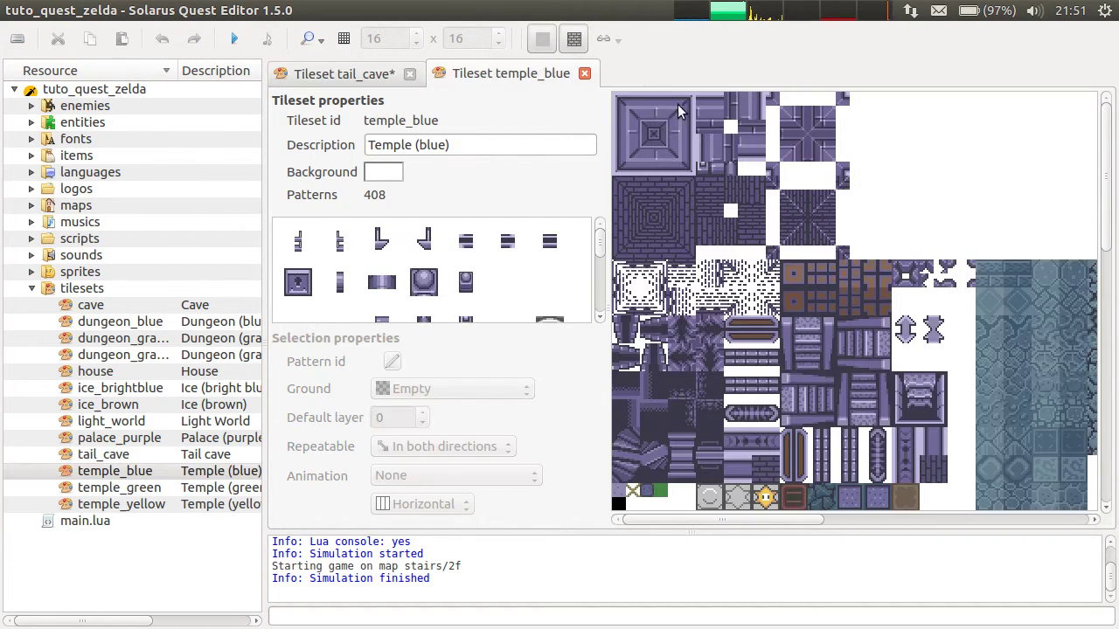
{"action": "left_click", "coordinate": [633, 114]}
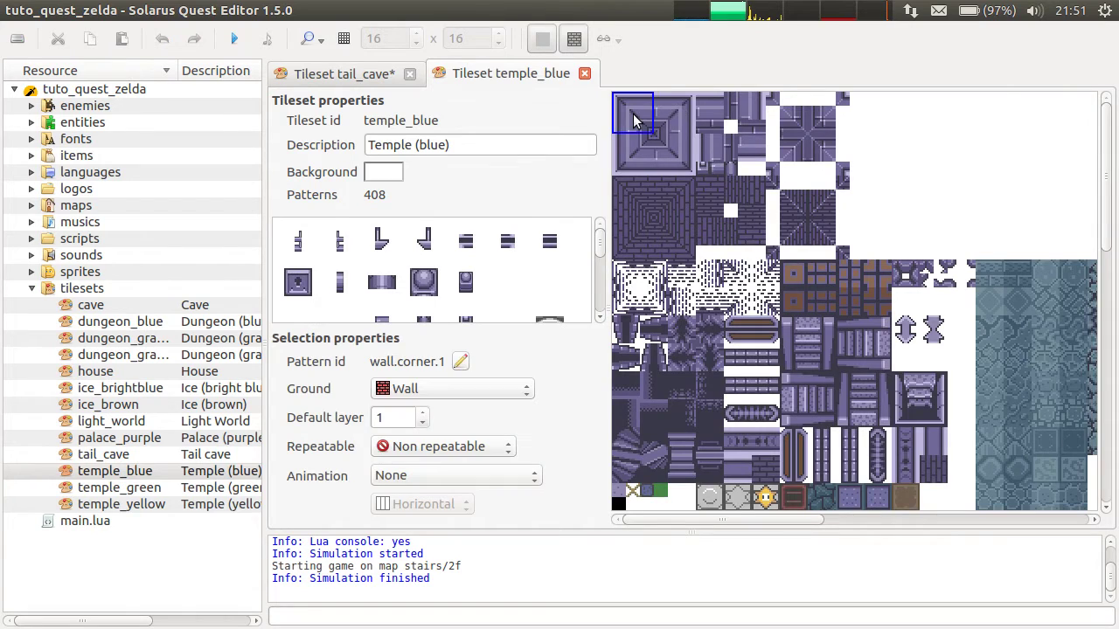
{"action": "left_click", "coordinate": [711, 117]}
{"action": "left_click", "coordinate": [755, 114]}
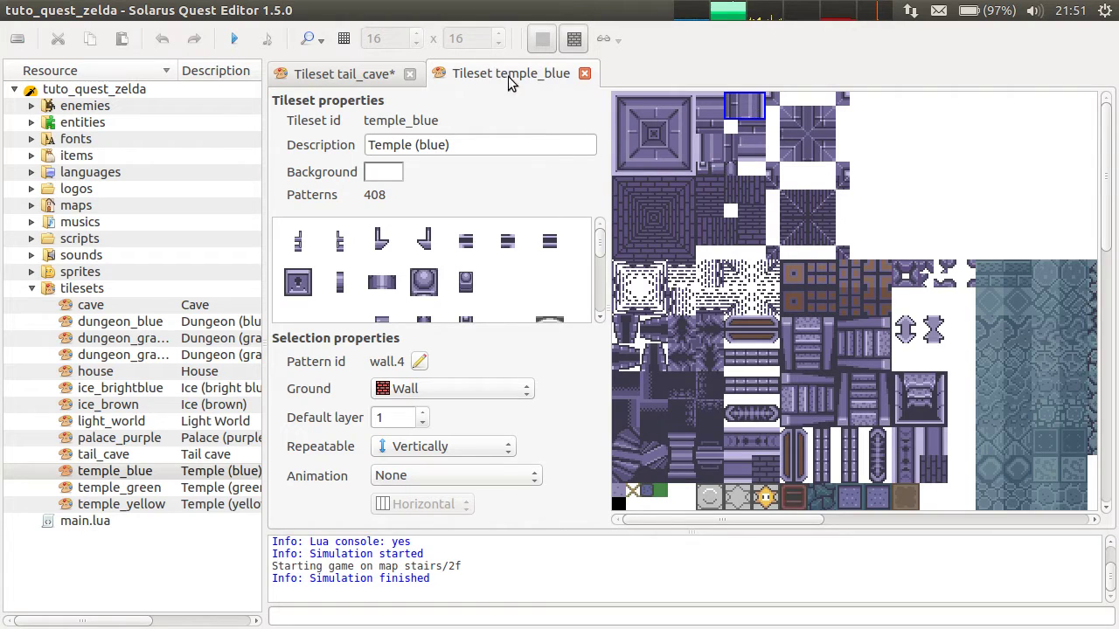
{"action": "middle_click", "coordinate": [514, 77]}
Go over the tail_cave wall patterns, covering the outer corners, straight walls and inner corners.
{"action": "left_click", "coordinate": [713, 135]}
{"action": "left_click", "coordinate": [678, 155]}
{"action": "left_click", "coordinate": [631, 137]}
{"action": "left_click", "coordinate": [655, 135]}
{"action": "left_click", "coordinate": [706, 132]}
{"action": "left_click", "coordinate": [682, 134]}
{"action": "left_click", "coordinate": [720, 134]}
{"action": "left_click", "coordinate": [732, 129]}
{"action": "left_click", "coordinate": [736, 114]}
{"action": "left_click_drag", "start_coordinate": [730, 124], "coordinate": [782, 142]}
{"action": "left_click", "coordinate": [776, 177]}
{"action": "left_click", "coordinate": [770, 124]}
{"action": "left_click", "coordinate": [799, 172]}
{"action": "left_click", "coordinate": [789, 106]}
Create patterns from the small orange block, the solid pink tile and the blue floor tile.
{"action": "left_click_drag", "start_coordinate": [781, 97], "coordinate": [792, 104]}
{"action": "left_click", "coordinate": [826, 124]}
{"action": "left_click_drag", "start_coordinate": [616, 157], "coordinate": [638, 166]}
{"action": "left_click", "coordinate": [670, 176]}
{"action": "left_click", "coordinate": [703, 183]}
Set the default layer of the solid pink pattern to layer 1.
{"action": "left_click", "coordinate": [623, 168]}
{"action": "right_click", "coordinate": [630, 179]}
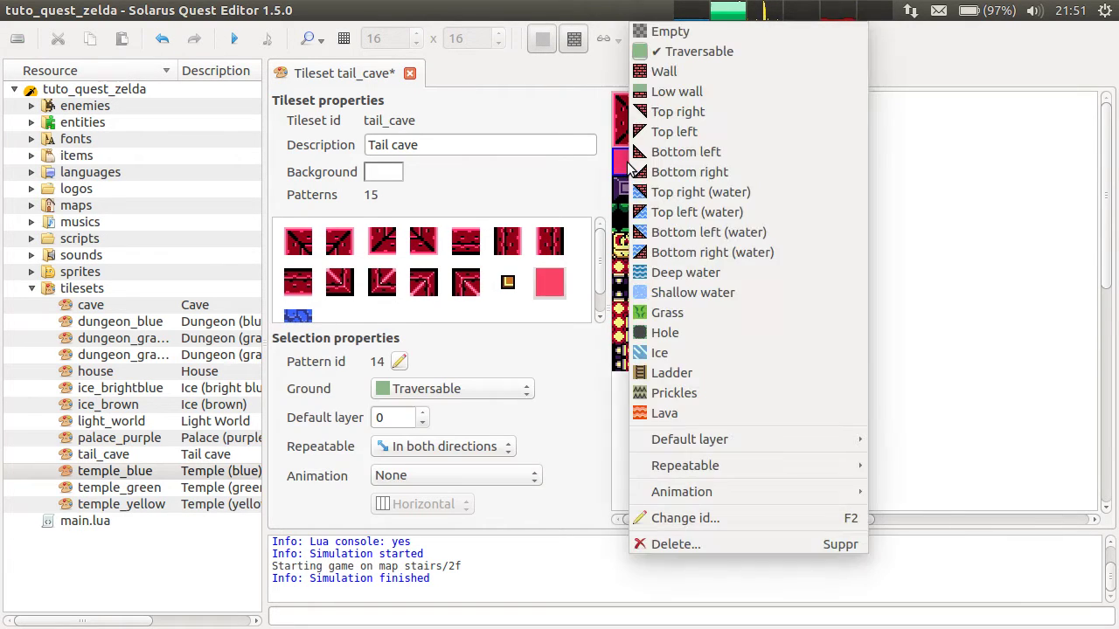
{"action": "mouse_move", "coordinate": [806, 436]}
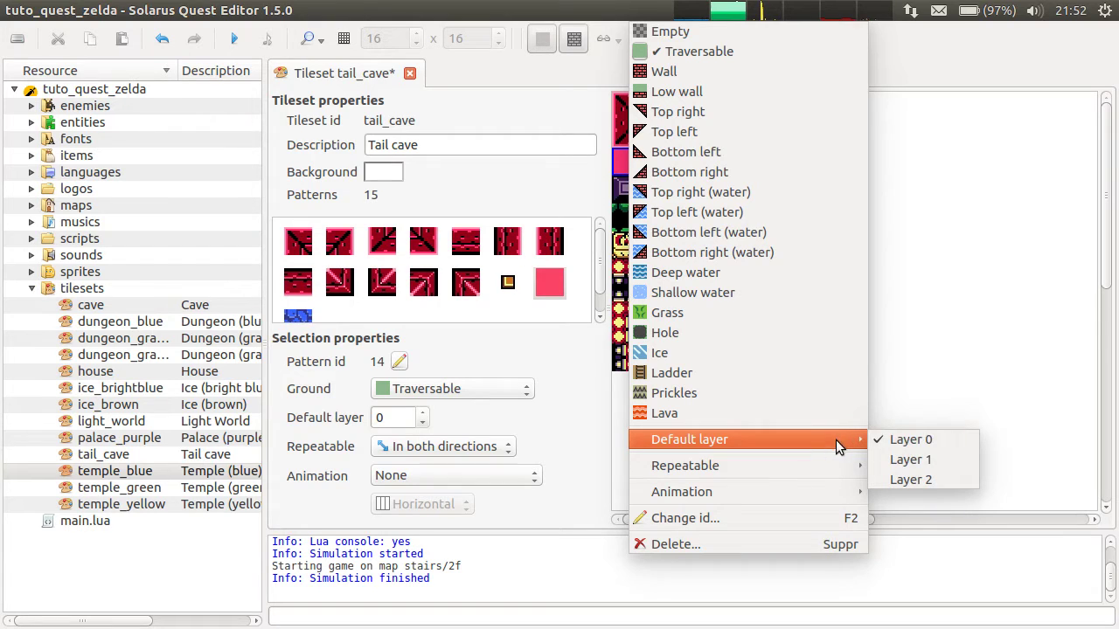
{"action": "left_click", "coordinate": [899, 461]}
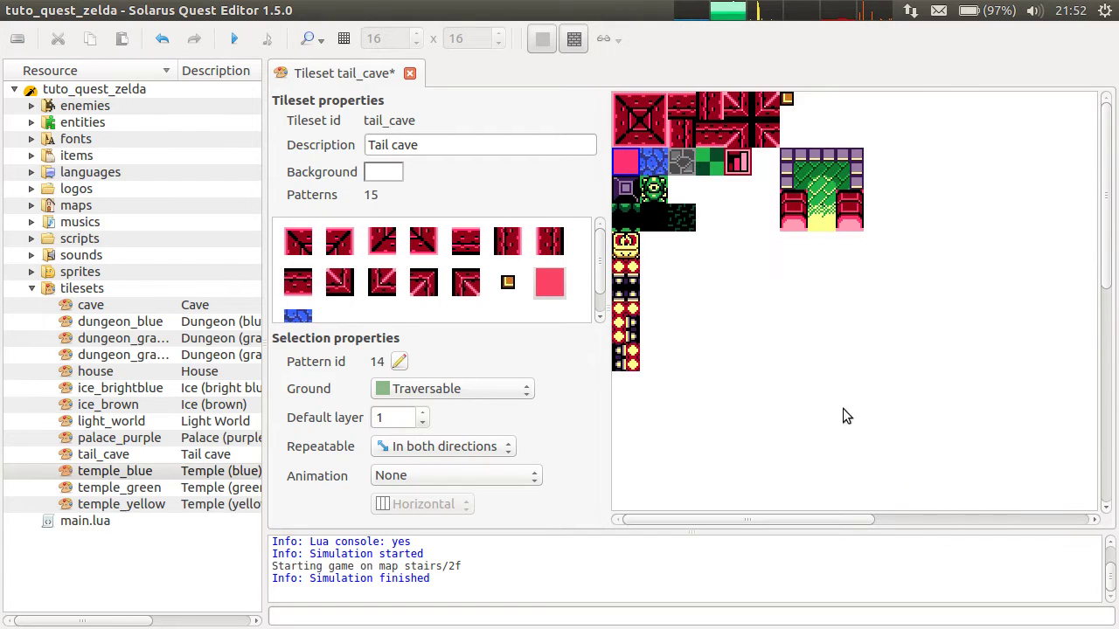
Create patterns from the gray cracked floor tile, the green checkered tile and the pink stairs tile.
{"action": "left_click_drag", "start_coordinate": [669, 174], "coordinate": [754, 171]}
{"action": "left_click", "coordinate": [704, 180]}
{"action": "left_click", "coordinate": [731, 187]}
{"action": "left_click", "coordinate": [755, 173]}
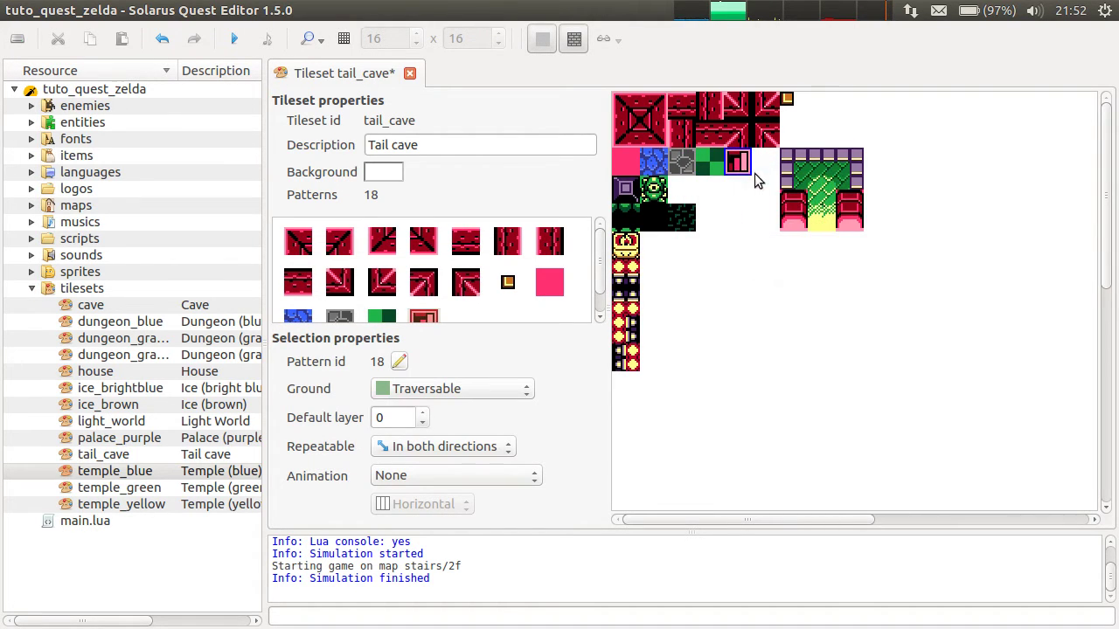
Create patterns from the purple block, the green statue and the plain black tile.
{"action": "left_click", "coordinate": [652, 190]}
{"action": "left_click_drag", "start_coordinate": [610, 203], "coordinate": [668, 224]}
{"action": "left_click", "coordinate": [643, 233]}
{"action": "left_click", "coordinate": [678, 229]}
{"action": "left_click", "coordinate": [686, 231]}
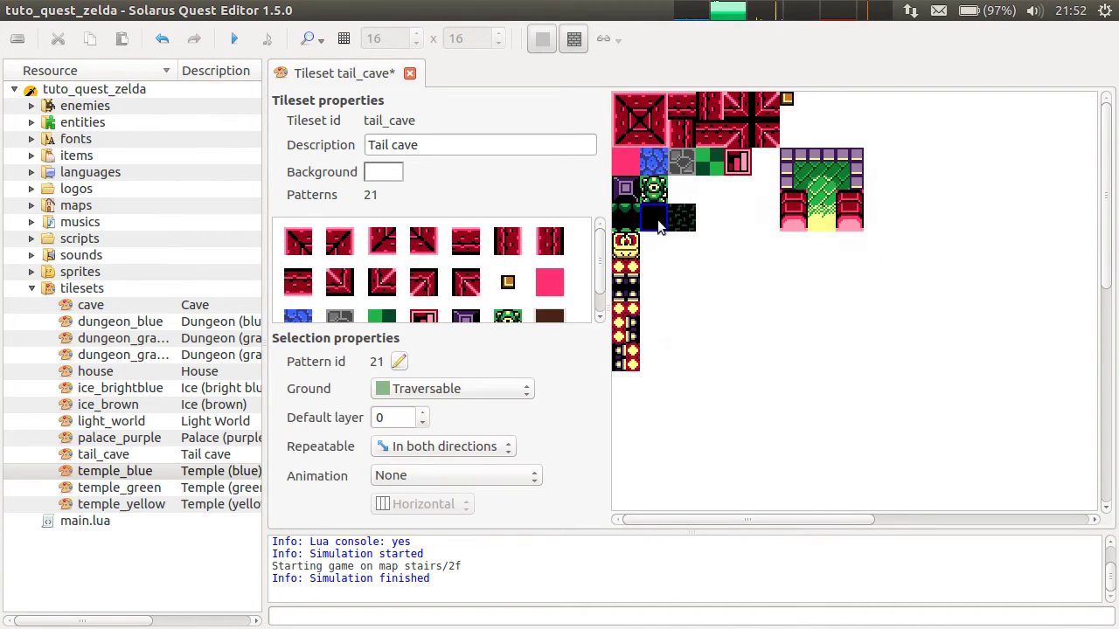
Set the plain black pattern's ground to Hole and create a Hole pattern from the cracked dark tile beside it.
{"action": "right_click", "coordinate": [658, 219]}
{"action": "left_click", "coordinate": [700, 333]}
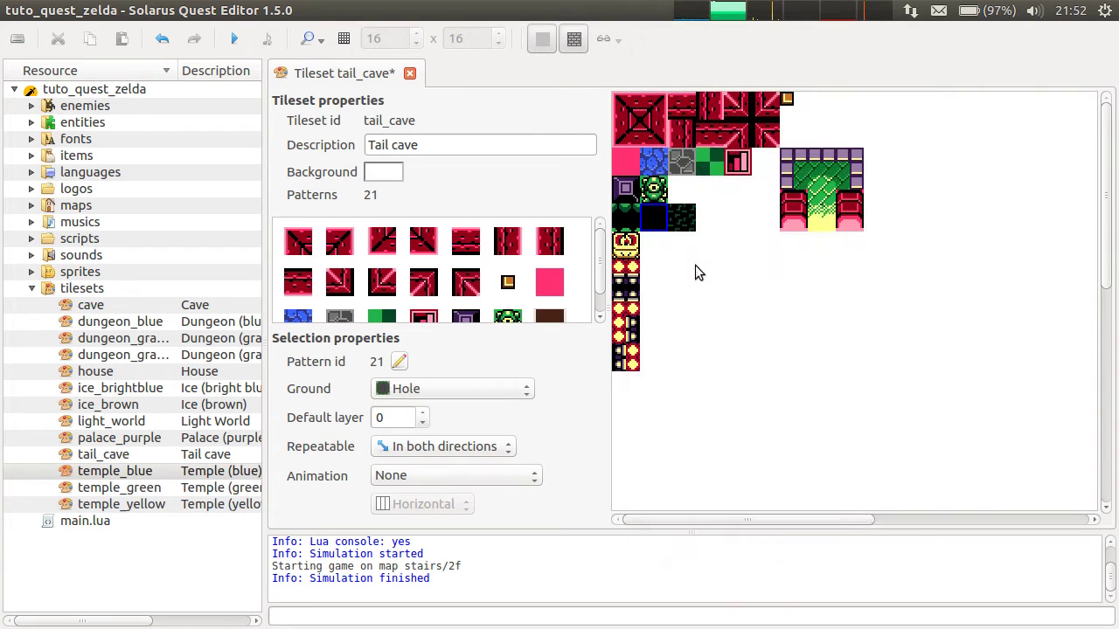
{"action": "left_click_drag", "start_coordinate": [671, 214], "coordinate": [693, 234]}
{"action": "mouse_move", "coordinate": [756, 288]}
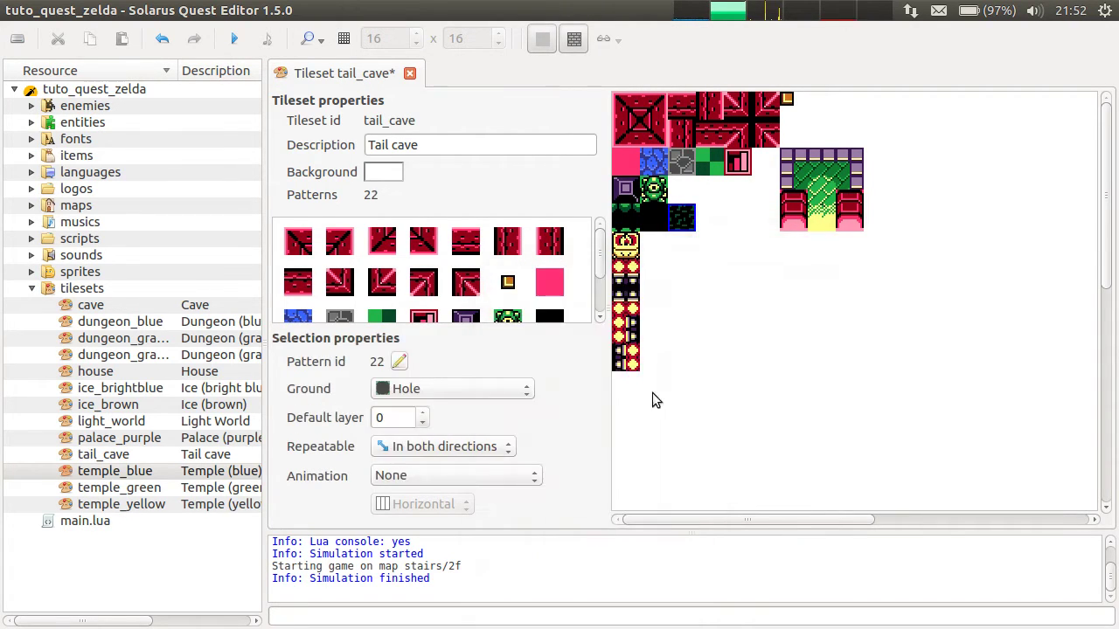
{"action": "left_click", "coordinate": [674, 334]}
{"action": "left_click", "coordinate": [681, 223]}
{"action": "left_click", "coordinate": [658, 217]}
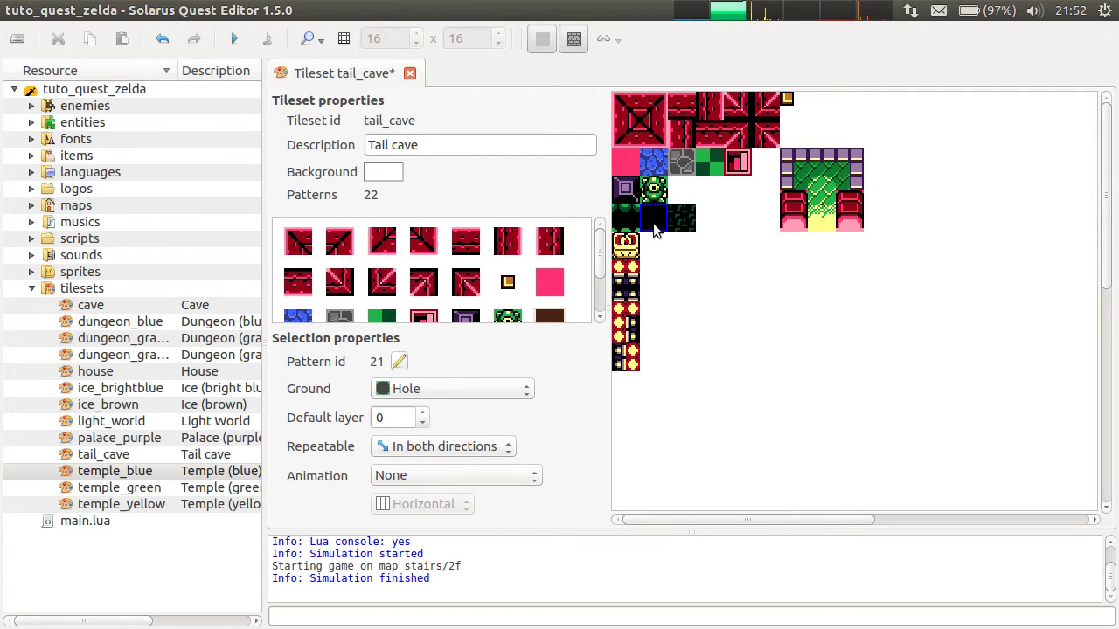
Go over the floor tile patterns and the outer corner and straight wall patterns.
{"action": "left_click", "coordinate": [637, 159]}
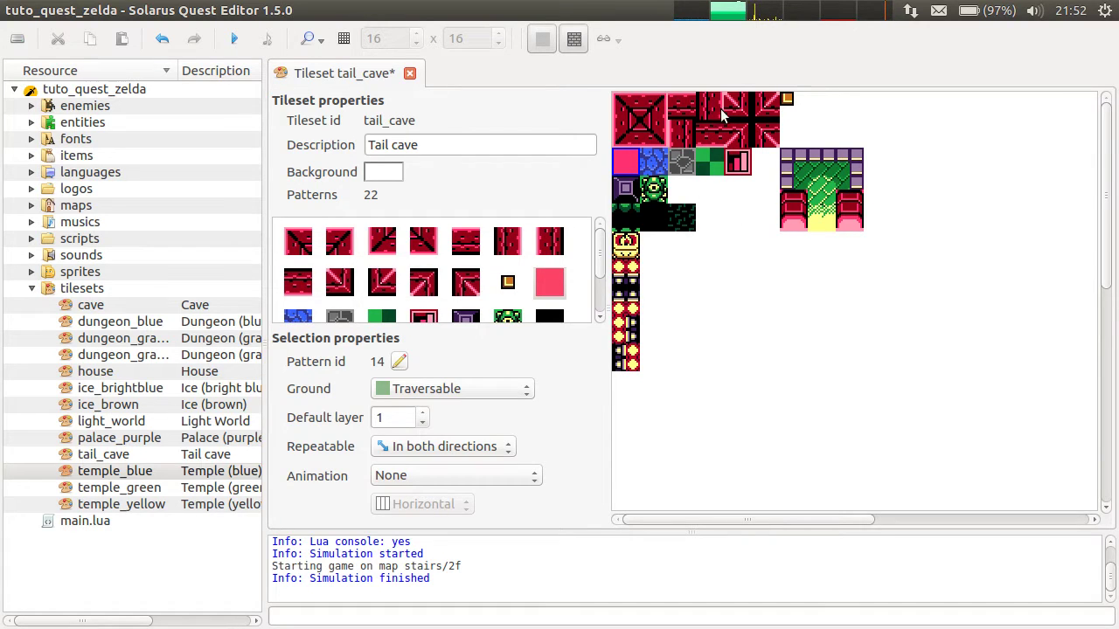
{"action": "left_click", "coordinate": [727, 229]}
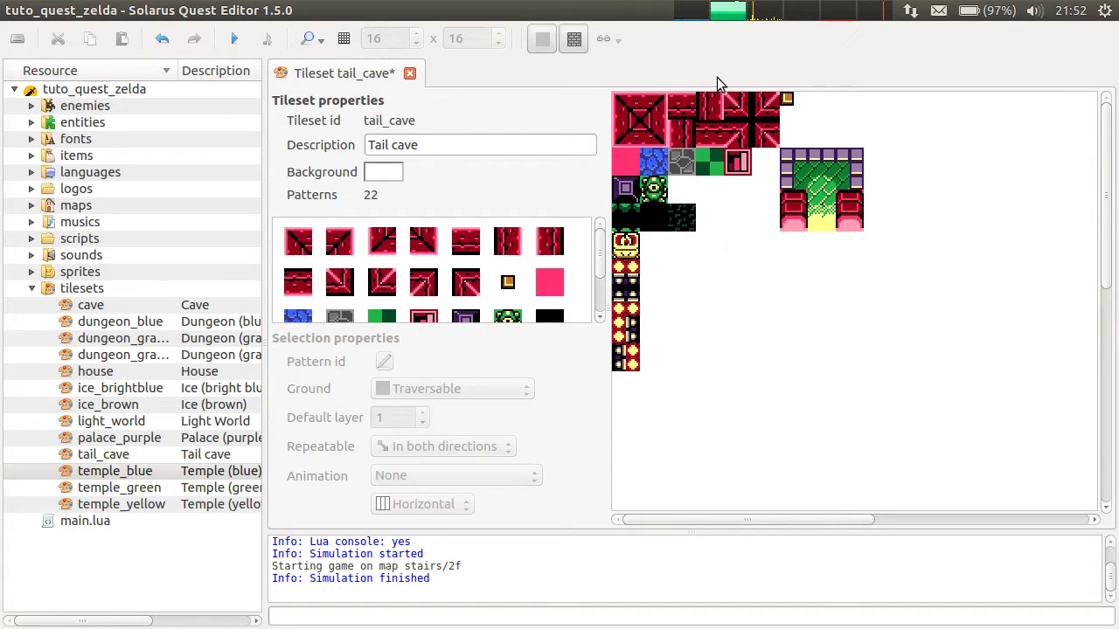
{"action": "left_click", "coordinate": [719, 155]}
{"action": "left_click", "coordinate": [686, 156]}
{"action": "left_click", "coordinate": [654, 168]}
{"action": "left_click", "coordinate": [627, 165]}
{"action": "left_click", "coordinate": [662, 118]}
{"action": "left_click", "coordinate": [673, 107]}
{"action": "left_click", "coordinate": [702, 182]}
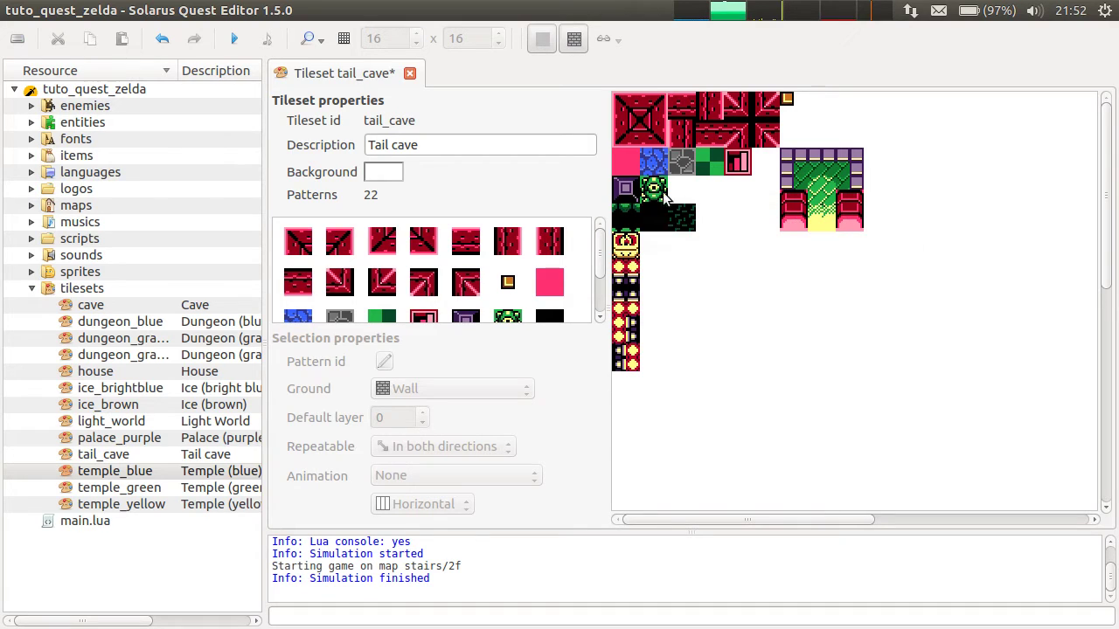
Create two separate Hole patterns from the upper and lower halves of the pit edge tile.
{"action": "left_click_drag", "start_coordinate": [625, 215], "coordinate": [642, 225]}
{"action": "right_click", "coordinate": [644, 214]}
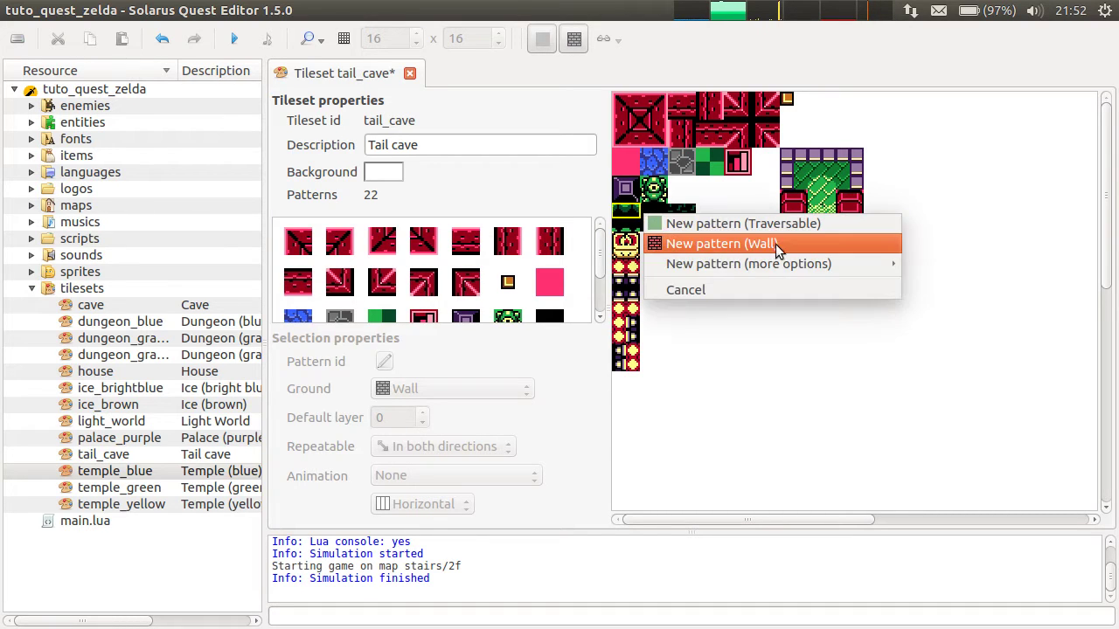
{"action": "mouse_move", "coordinate": [783, 265]}
{"action": "left_click", "coordinate": [965, 525]}
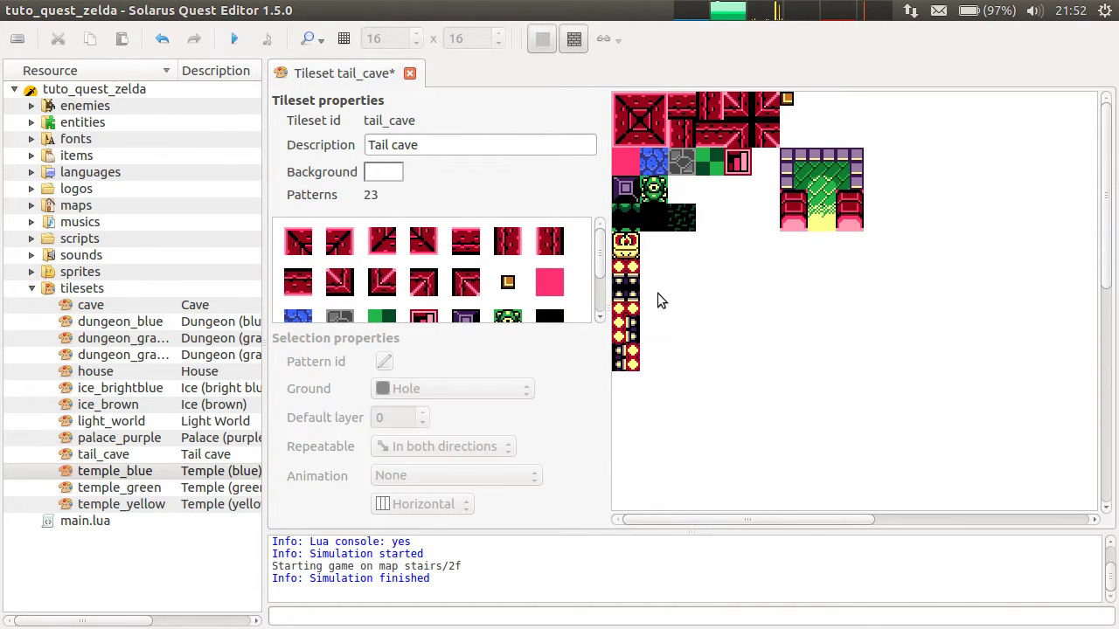
{"action": "left_click_drag", "start_coordinate": [616, 226], "coordinate": [639, 232]}
{"action": "right_click", "coordinate": [641, 233]}
{"action": "mouse_move", "coordinate": [714, 283]}
{"action": "left_click", "coordinate": [981, 537]}
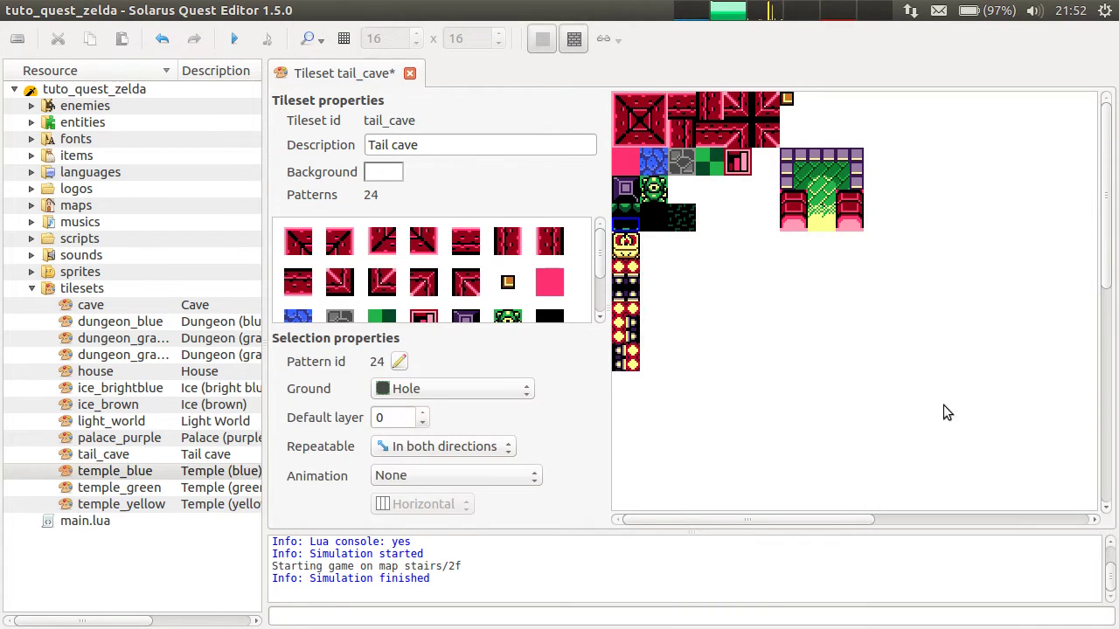
{"action": "left_click_drag", "start_coordinate": [973, 466], "coordinate": [974, 326]}
{"action": "left_click", "coordinate": [995, 340]}
{"action": "right_click", "coordinate": [968, 349]}
{"action": "left_click", "coordinate": [969, 545]}
{"action": "left_click", "coordinate": [666, 332]}
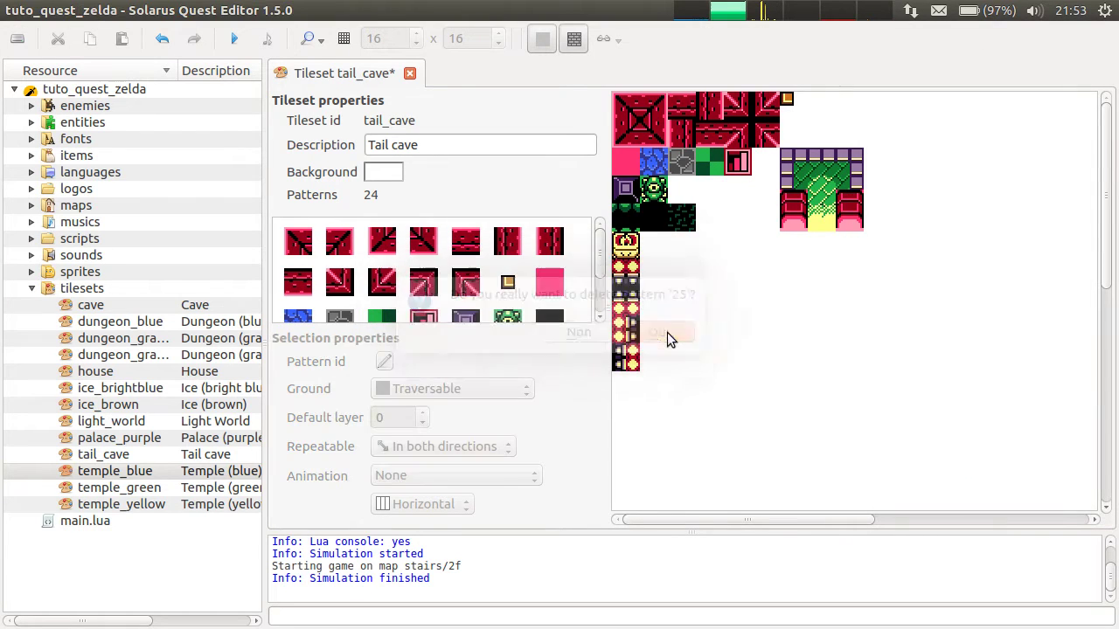
Create patterns from the yellow crown block and the door tiles stacked beneath it.
{"action": "left_click_drag", "start_coordinate": [620, 237], "coordinate": [615, 348]}
{"action": "left_click", "coordinate": [654, 289]}
{"action": "key", "text": "Down"}
{"action": "key", "text": "Return"}
{"action": "left_click", "coordinate": [638, 339]}
{"action": "left_click", "coordinate": [644, 377]}
{"action": "left_click", "coordinate": [642, 377]}
Go over the patterns defined so far, covering the wall corners, floor tiles, statue and black pit tile.
{"action": "left_click", "coordinate": [676, 186]}
{"action": "left_click", "coordinate": [683, 215]}
{"action": "left_click", "coordinate": [765, 133]}
{"action": "left_click", "coordinate": [771, 115]}
{"action": "left_click", "coordinate": [772, 136]}
{"action": "left_click", "coordinate": [722, 156]}
{"action": "left_click", "coordinate": [684, 161]}
{"action": "left_click", "coordinate": [656, 162]}
{"action": "left_click", "coordinate": [654, 191]}
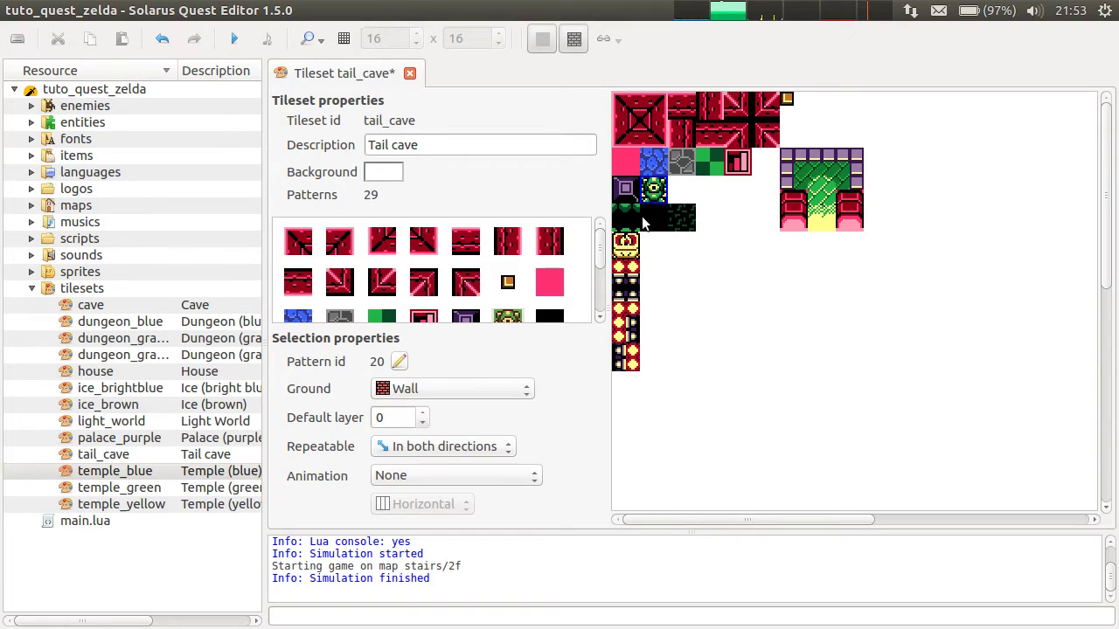
{"action": "left_click", "coordinate": [652, 219]}
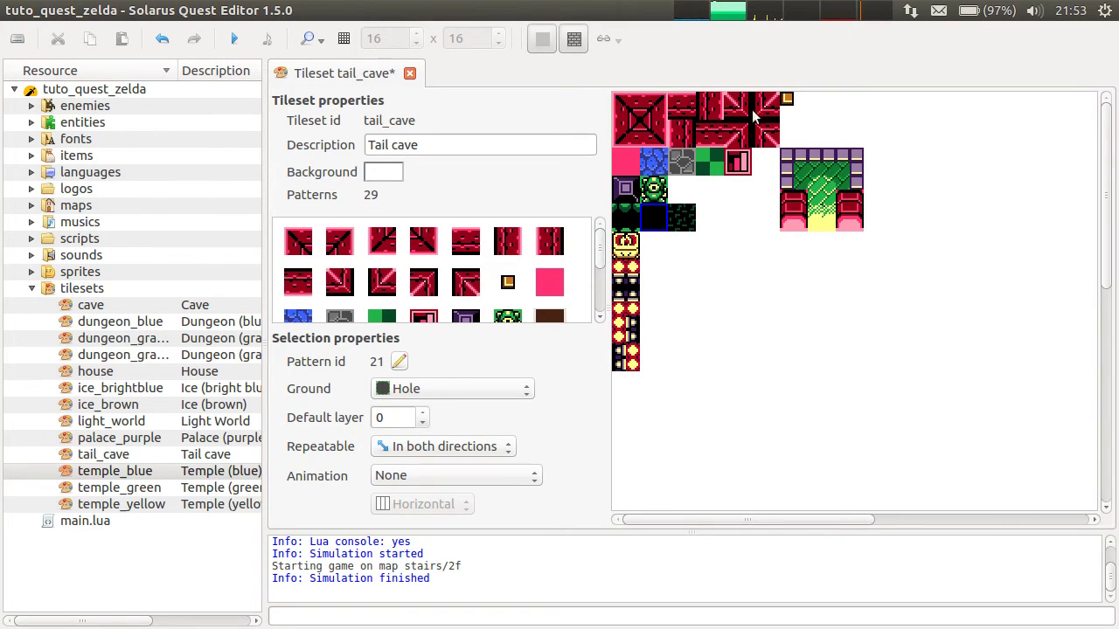
Create patterns from the dungeon entrance's upper part and its three lower pieces, and save the tileset.
{"action": "left_click_drag", "start_coordinate": [781, 149], "coordinate": [863, 190]}
{"action": "left_click", "coordinate": [883, 203]}
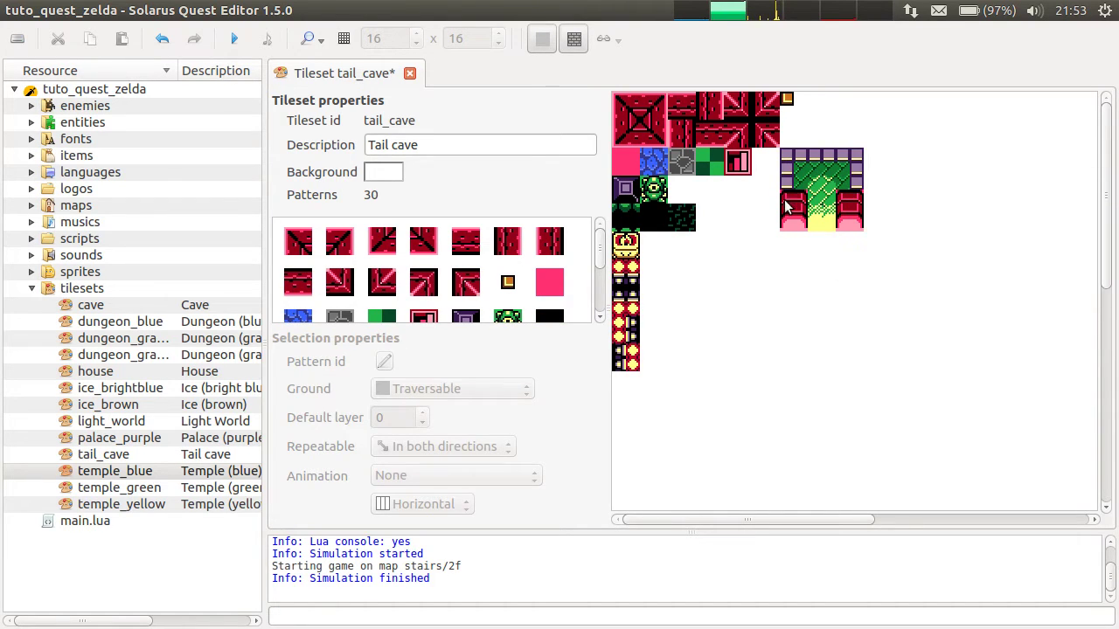
{"action": "left_click_drag", "start_coordinate": [782, 193], "coordinate": [861, 233]}
{"action": "left_click", "coordinate": [848, 262]}
{"action": "left_click", "coordinate": [833, 223]}
{"action": "left_click", "coordinate": [851, 236]}
{"action": "left_click", "coordinate": [851, 219]}
{"action": "left_click", "coordinate": [871, 254]}
{"action": "left_click", "coordinate": [877, 175]}
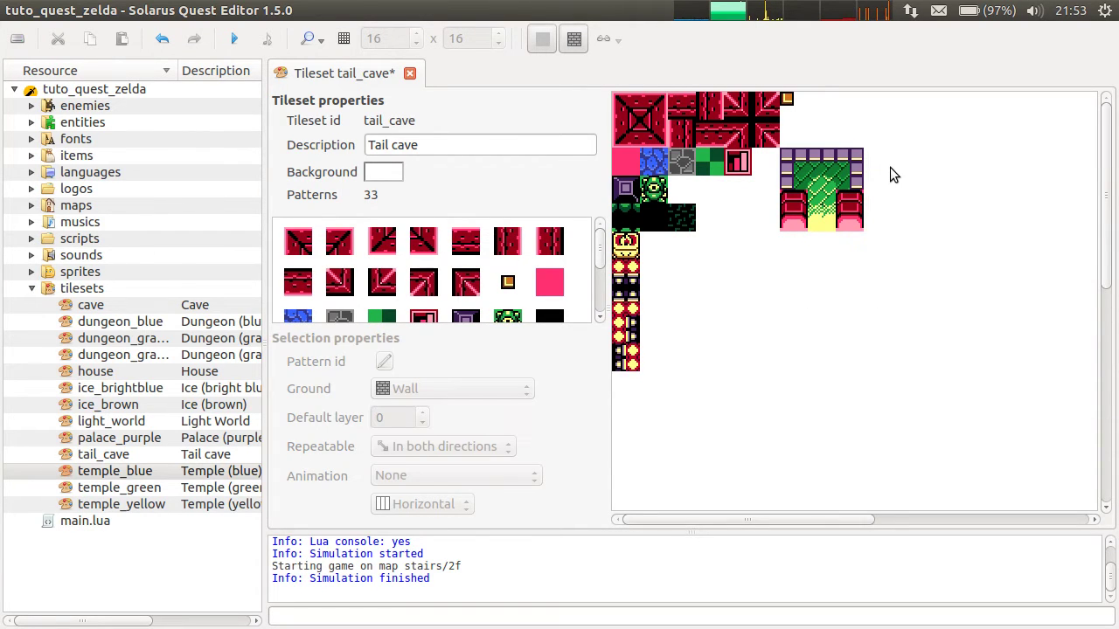
{"action": "key", "text": "ctrl+s"}
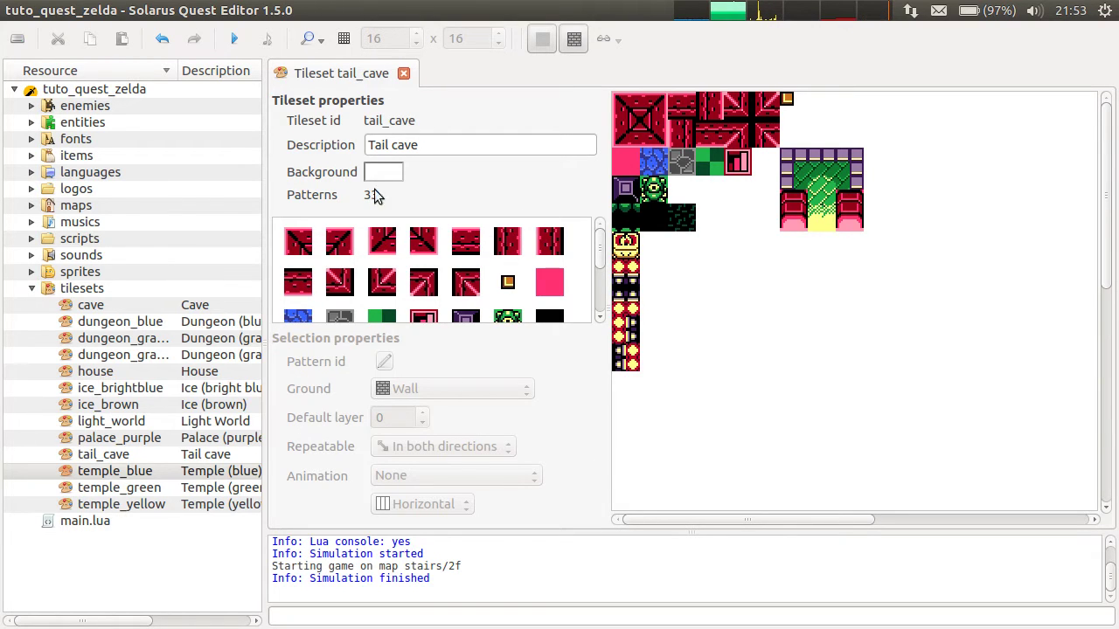
Create a new map with the id tail_cave_test and the description "Tail cave test".
{"action": "double_click", "coordinate": [62, 208]}
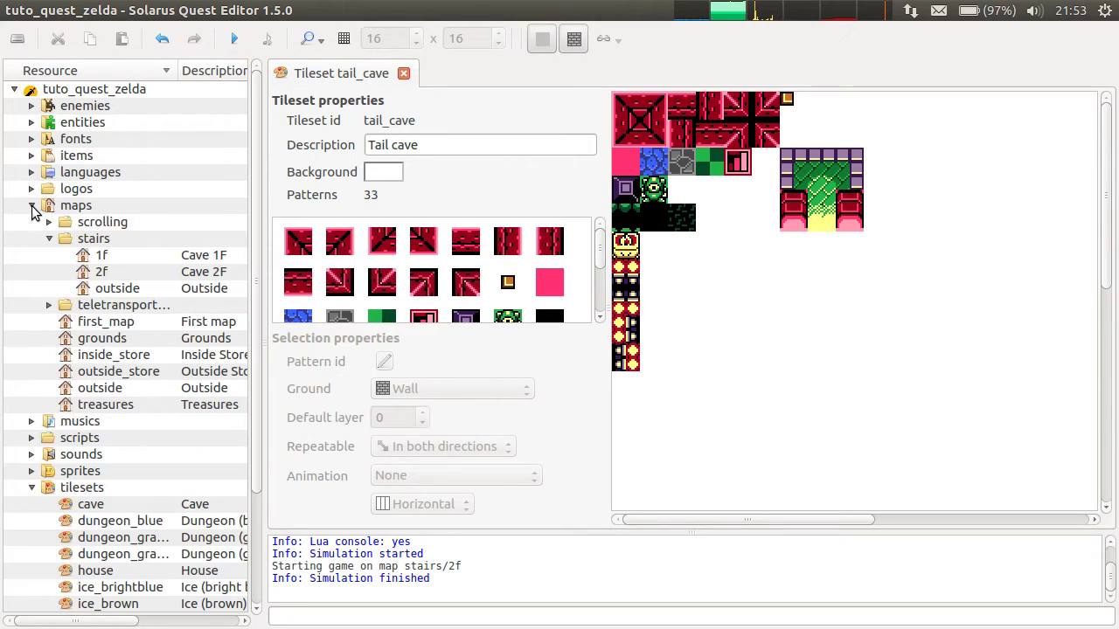
{"action": "right_click", "coordinate": [88, 208]}
{"action": "left_click", "coordinate": [127, 219]}
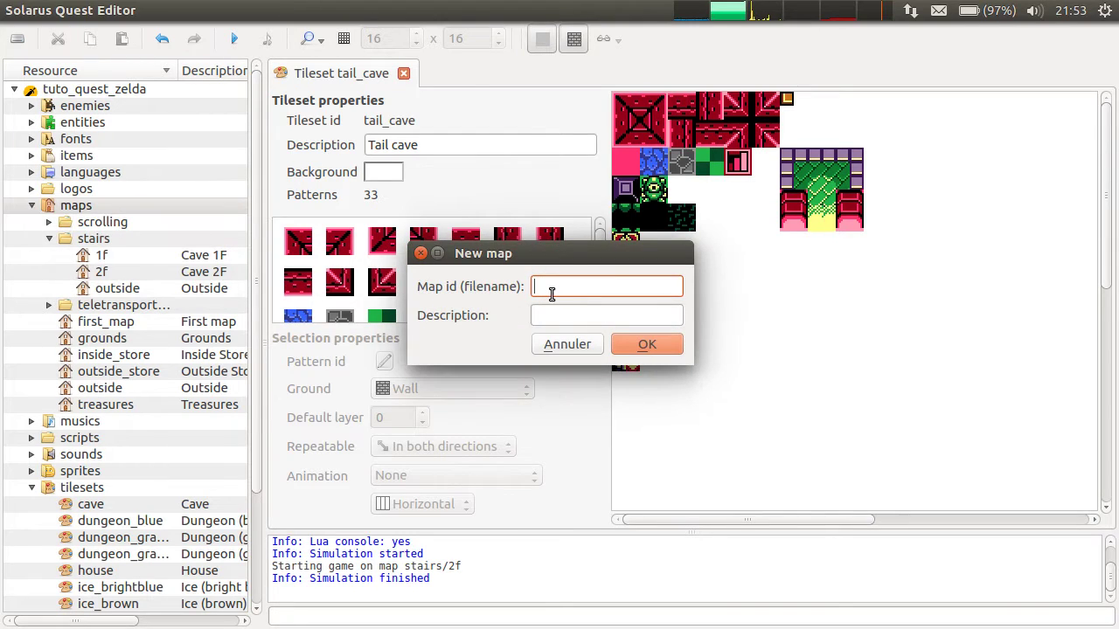
{"action": "type", "text": "taile"}
{"action": "type", "text": "cave"}
{"action": "key", "text": "Tab"}
{"action": "type", "text": "T"}
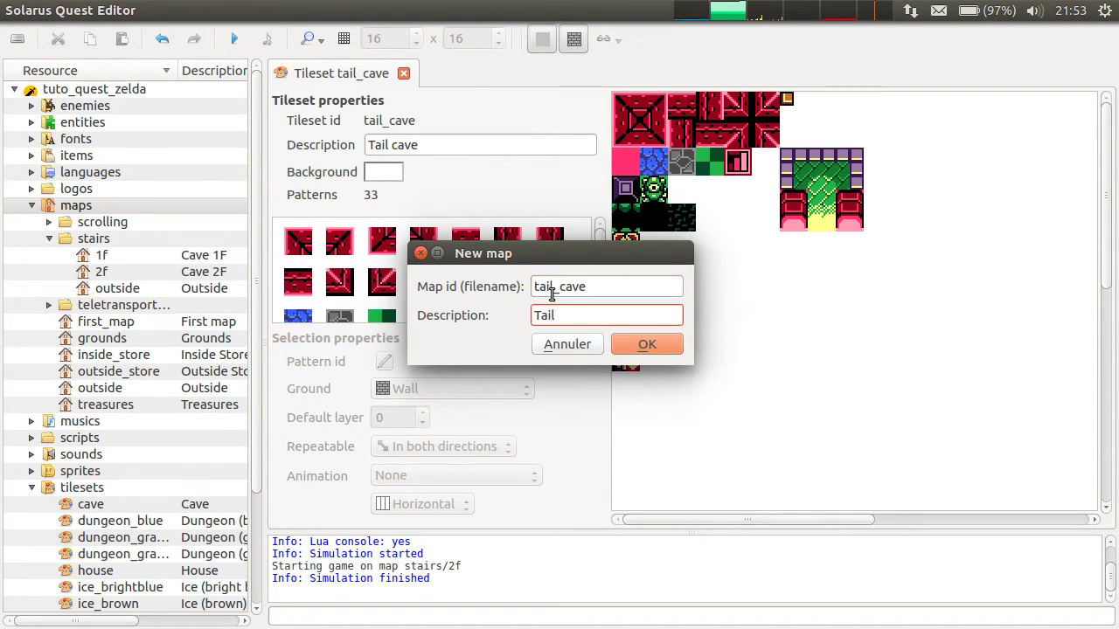
{"action": "type", "text": "ail cave test"}
{"action": "left_click", "coordinate": [619, 287]}
{"action": "type", "text": "_test"}
{"action": "key", "text": "Return"}
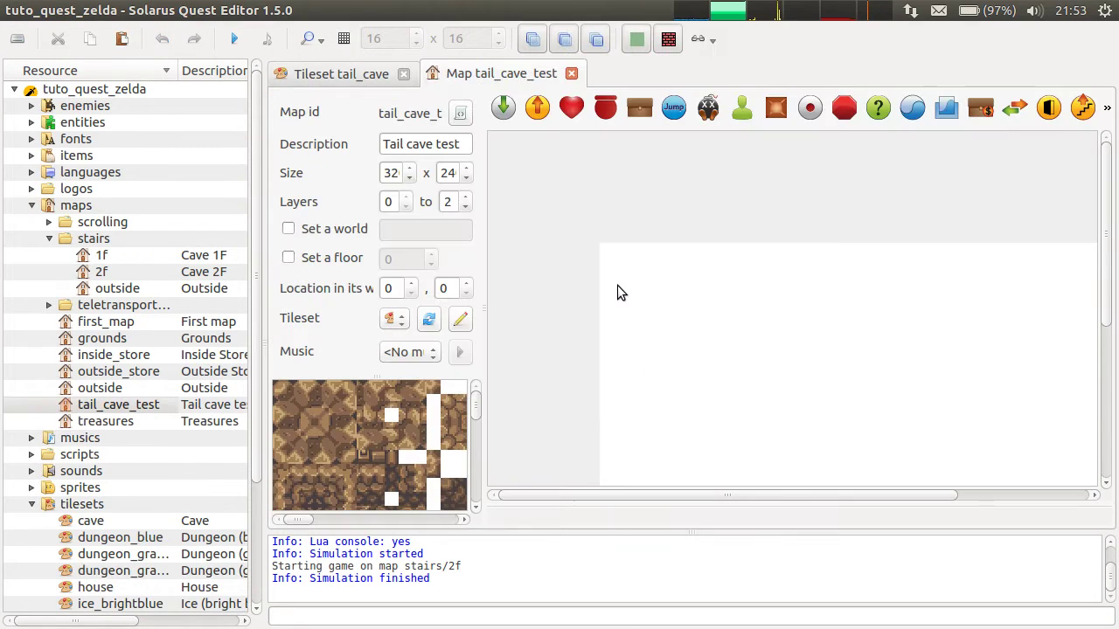
Assign the Tail cave tileset to the new map and save it.
{"action": "left_click", "coordinate": [404, 321]}
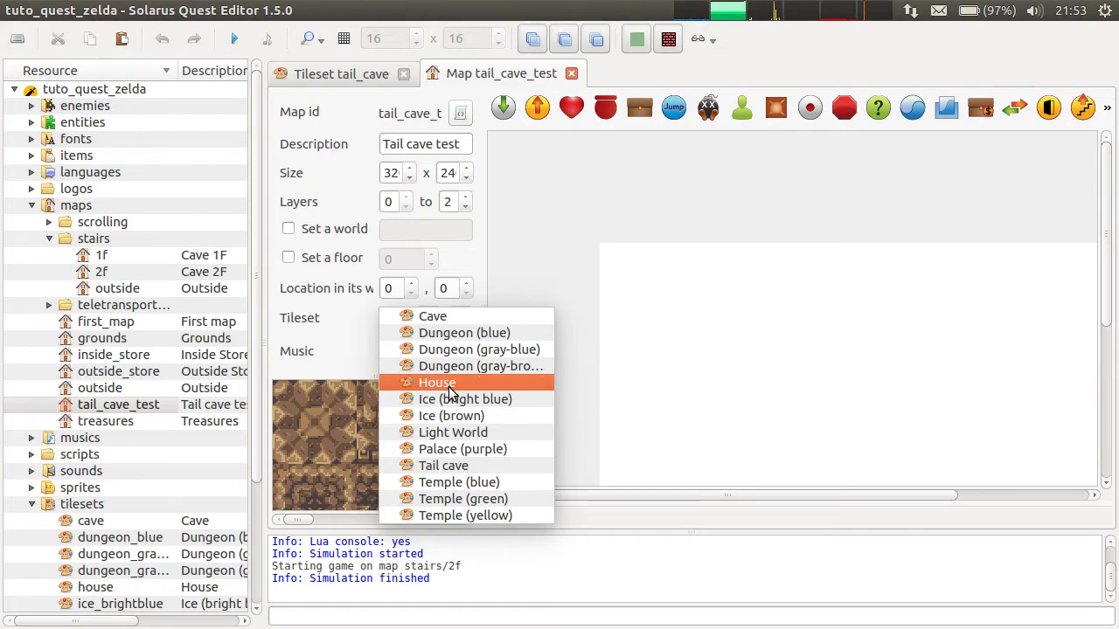
{"action": "left_click", "coordinate": [466, 466]}
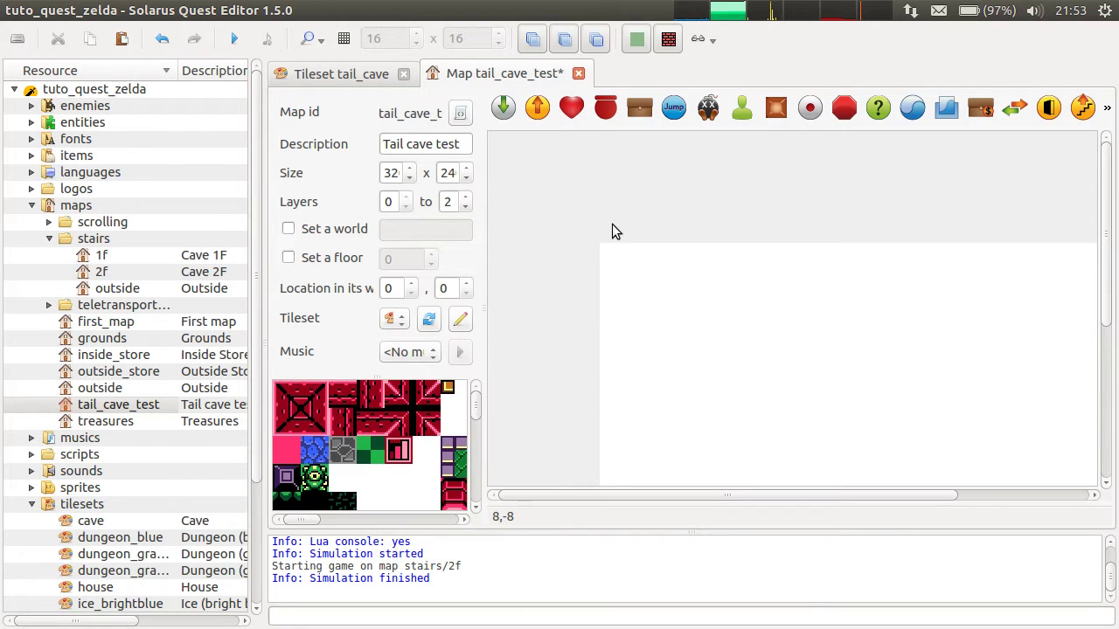
{"action": "key", "text": "ctrl+s"}
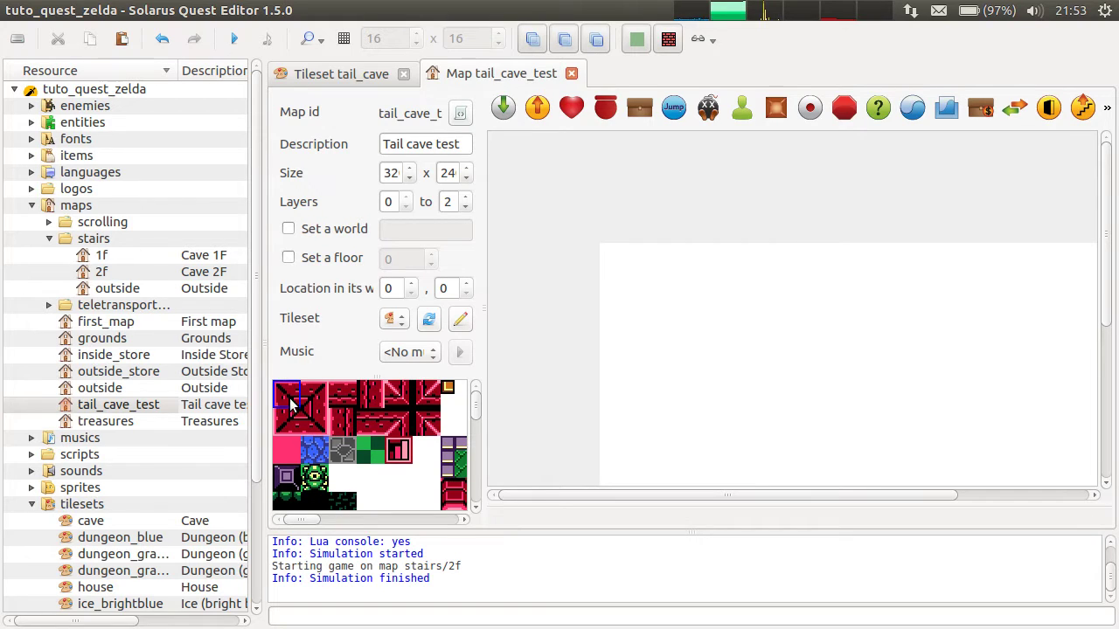
Place an upper-left wall corner tile near the map's corner and extend a horizontal wall strip from it.
{"action": "left_click", "coordinate": [651, 299]}
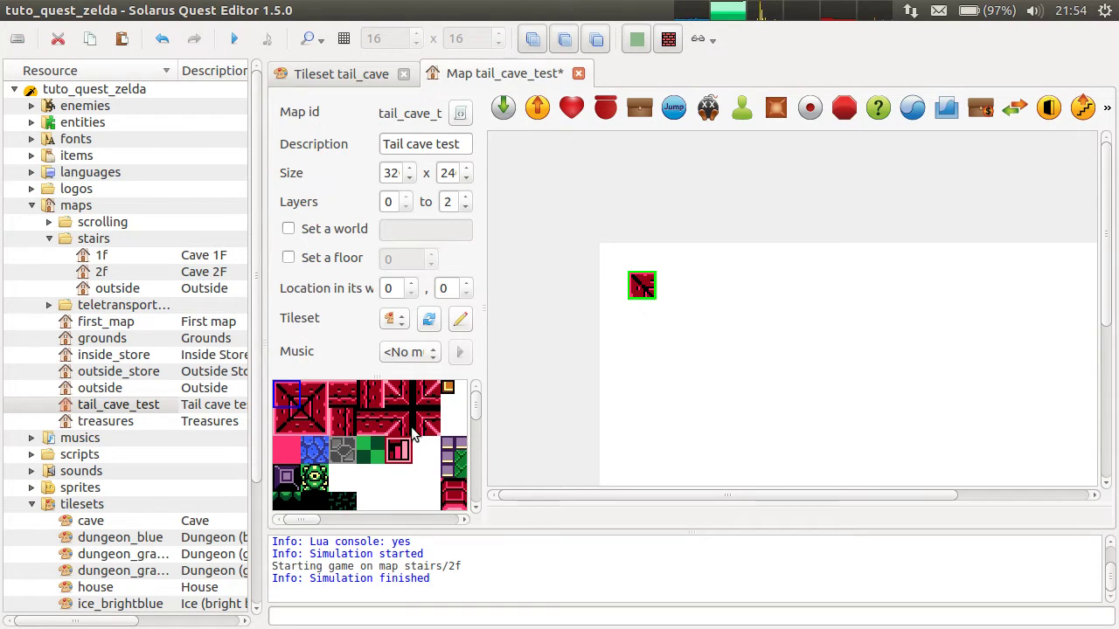
{"action": "left_click", "coordinate": [332, 399]}
{"action": "left_click_drag", "start_coordinate": [664, 282], "coordinate": [868, 292]}
Try stretching the corner tile across the map to test its repetition, and save the map.
{"action": "left_click", "coordinate": [638, 284]}
{"action": "right_click", "coordinate": [636, 285]}
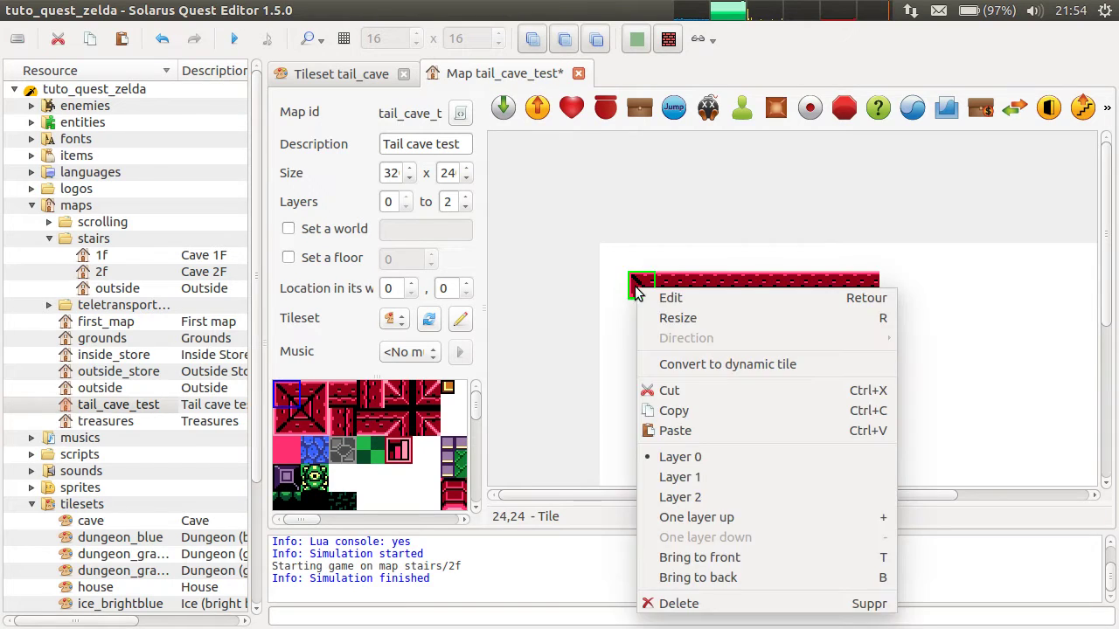
{"action": "left_click", "coordinate": [676, 325]}
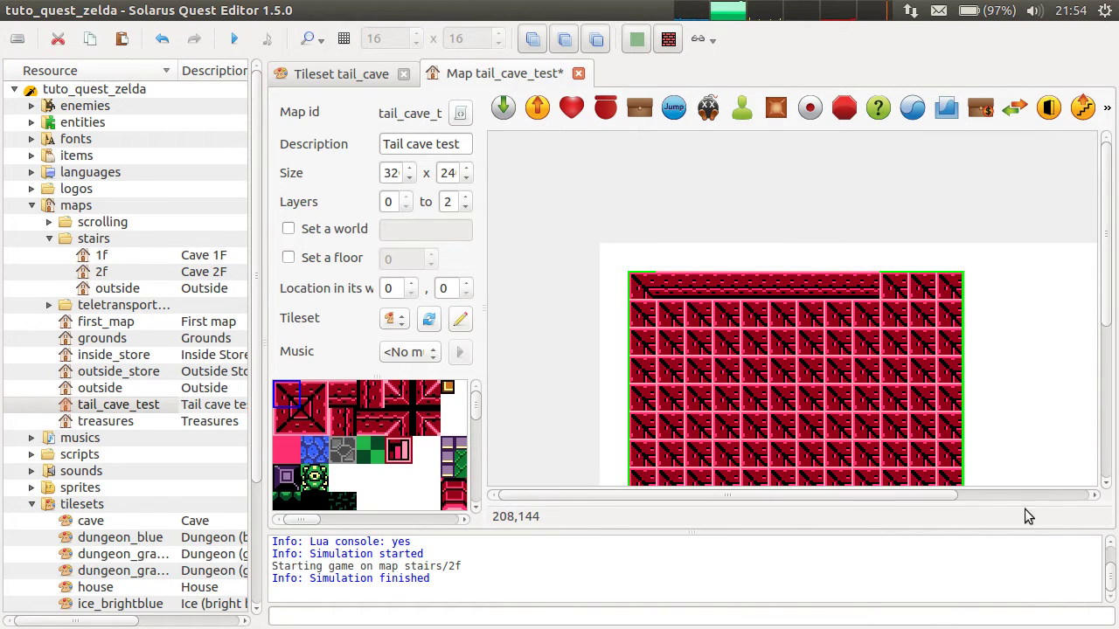
{"action": "left_click", "coordinate": [638, 295]}
{"action": "mouse_move", "coordinate": [712, 292]}
{"action": "left_mouse_down"}
{"action": "mouse_move", "coordinate": [726, 293]}
{"action": "mouse_move", "coordinate": [714, 292]}
{"action": "left_mouse_up"}
{"action": "left_click", "coordinate": [714, 242]}
{"action": "key", "text": "ctrl+s"}
Return to the tail_cave tileset and examine the properties of the outer and inner wall corner patterns.
{"action": "scroll", "coordinate": [520, 72], "scroll_direction": "up", "scroll_amount": 1}
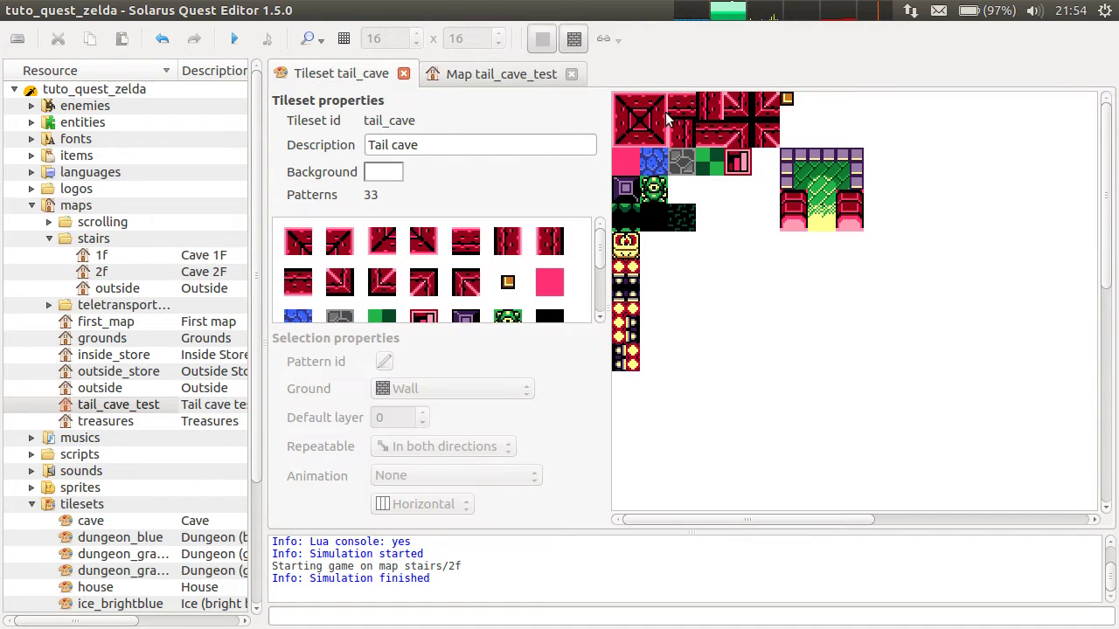
{"action": "left_click", "coordinate": [623, 105]}
{"action": "left_click_drag", "start_coordinate": [633, 138], "coordinate": [657, 114]}
{"action": "left_click", "coordinate": [399, 447]}
{"action": "left_click", "coordinate": [372, 446]}
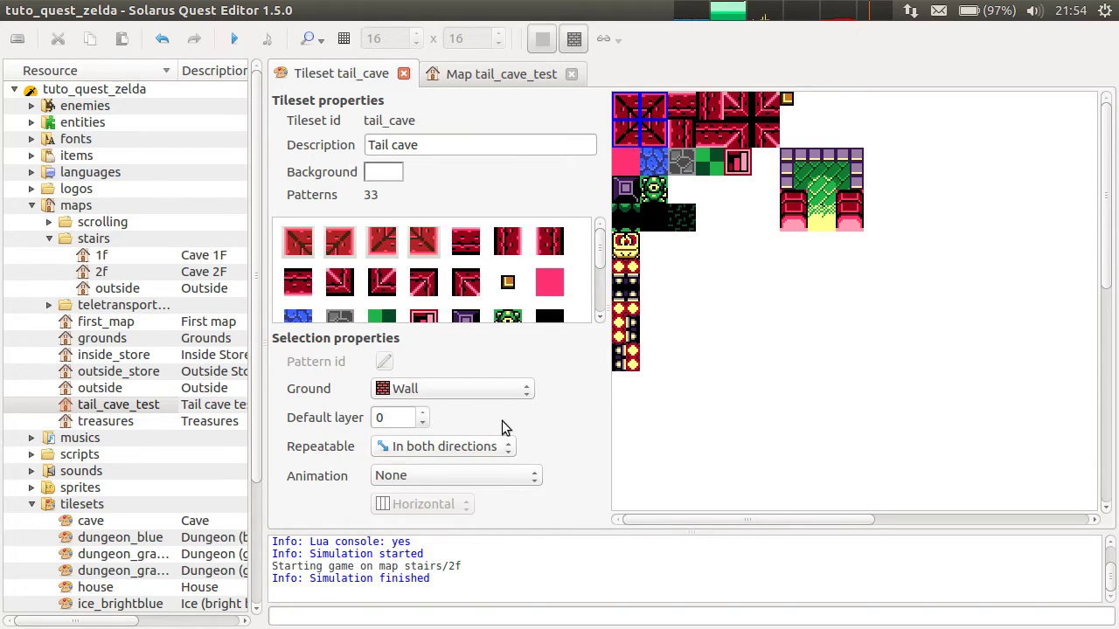
{"action": "left_click", "coordinate": [743, 103], "text": "ctrl"}
{"action": "left_click", "coordinate": [735, 140], "text": "ctrl"}
{"action": "left_click", "coordinate": [767, 135], "text": "ctrl"}
{"action": "left_click", "coordinate": [770, 108], "text": "ctrl"}
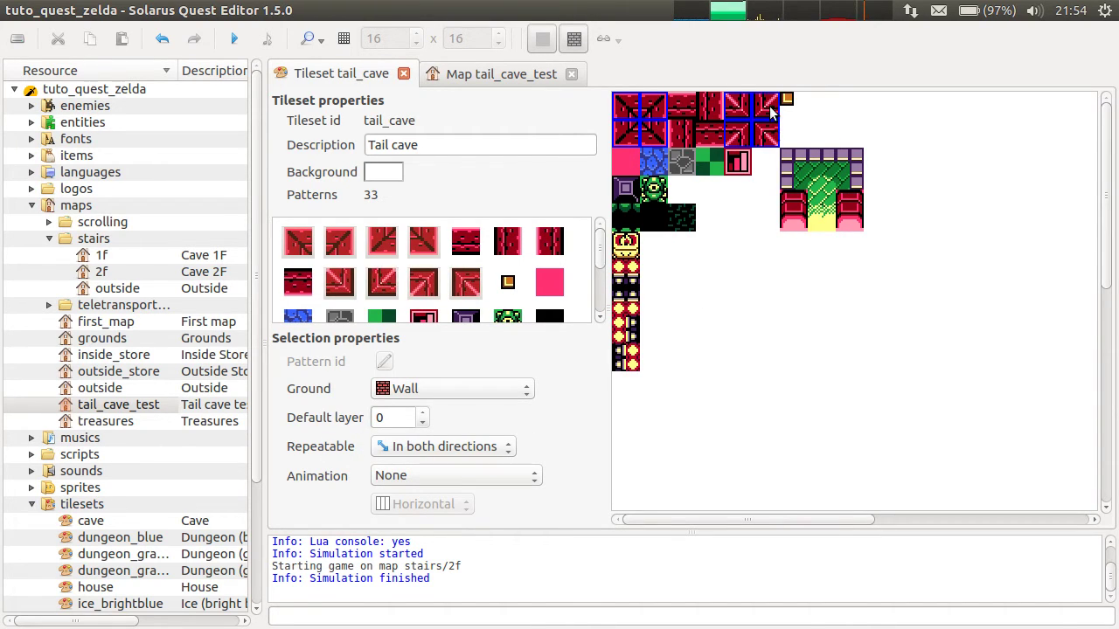
{"action": "right_click", "coordinate": [748, 108]}
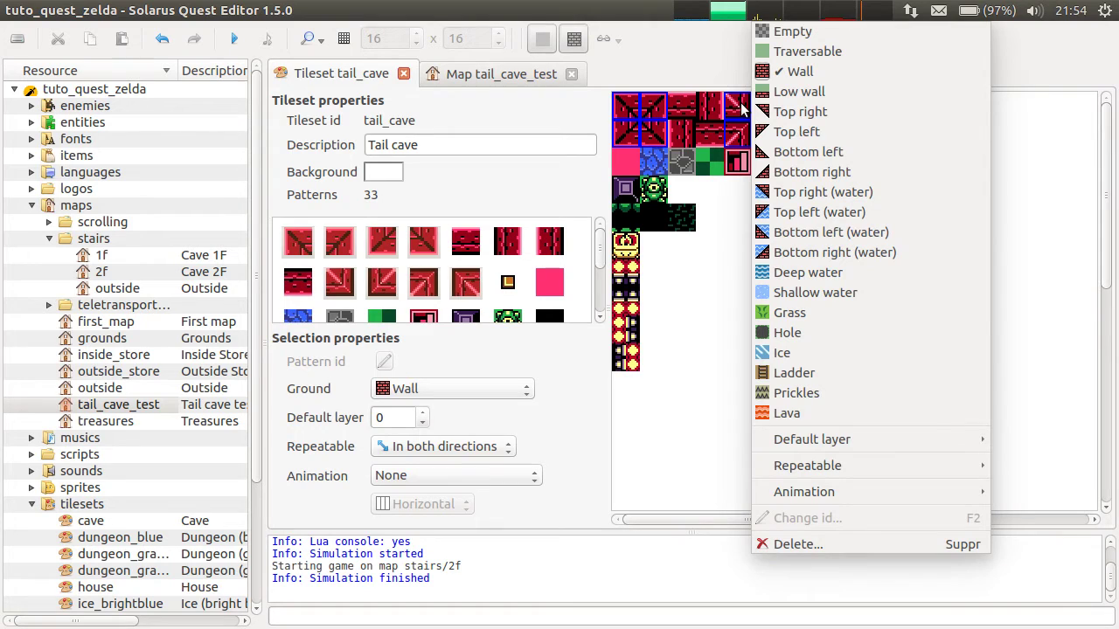
{"action": "left_click", "coordinate": [896, 452]}
{"action": "left_click", "coordinate": [886, 462]}
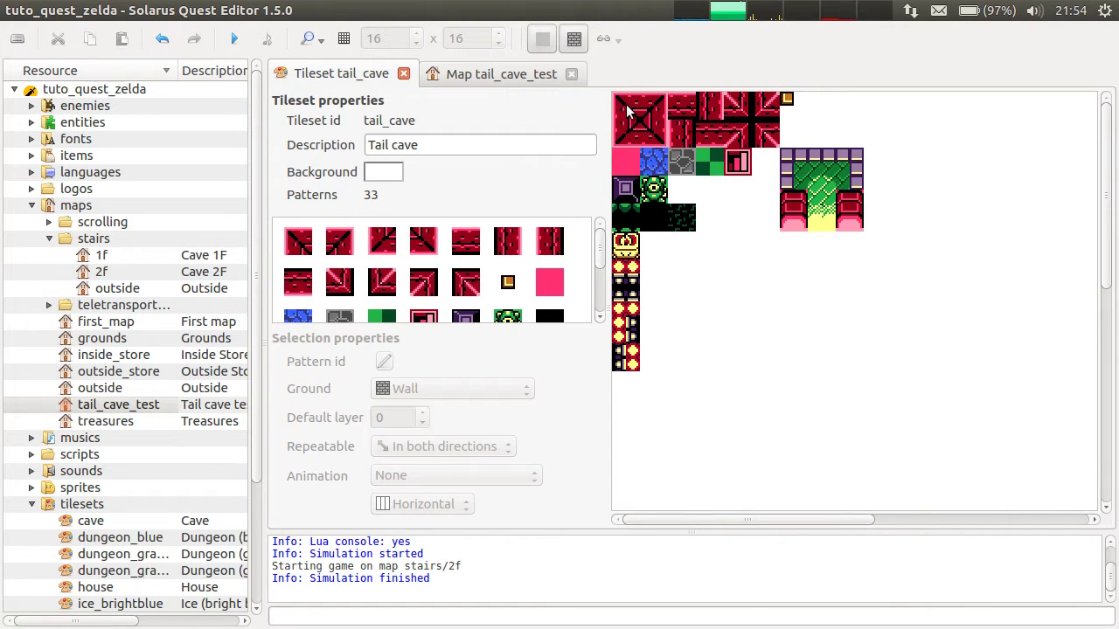
Make the four outer and four inner wall corner patterns non repeatable.
{"action": "left_click_drag", "start_coordinate": [625, 110], "coordinate": [657, 123]}
{"action": "right_click", "coordinate": [658, 122]}
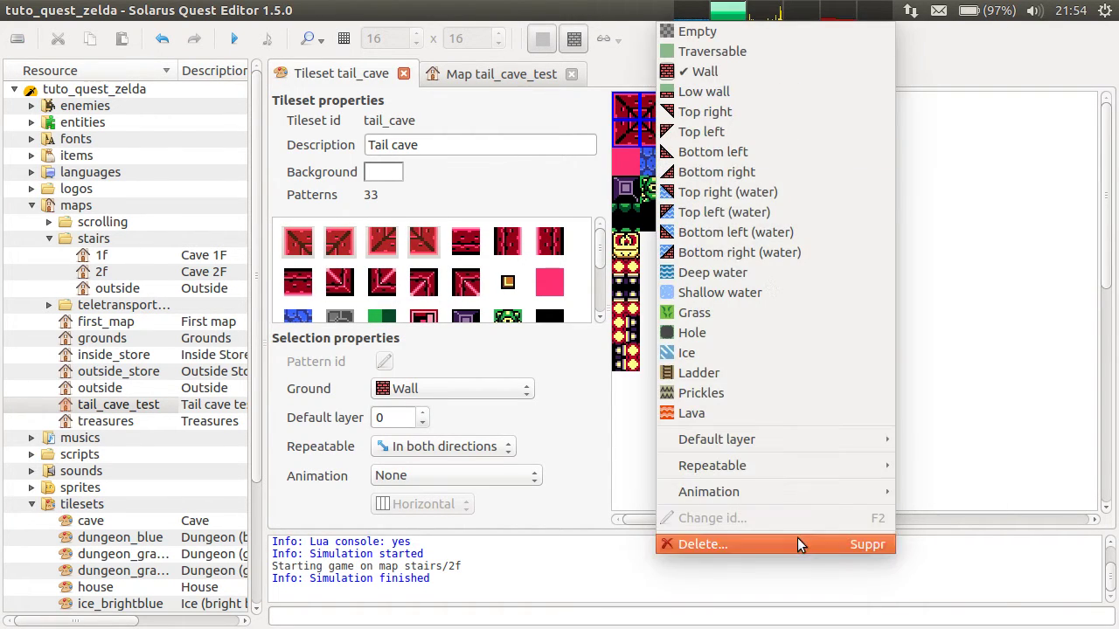
{"action": "mouse_move", "coordinate": [805, 470]}
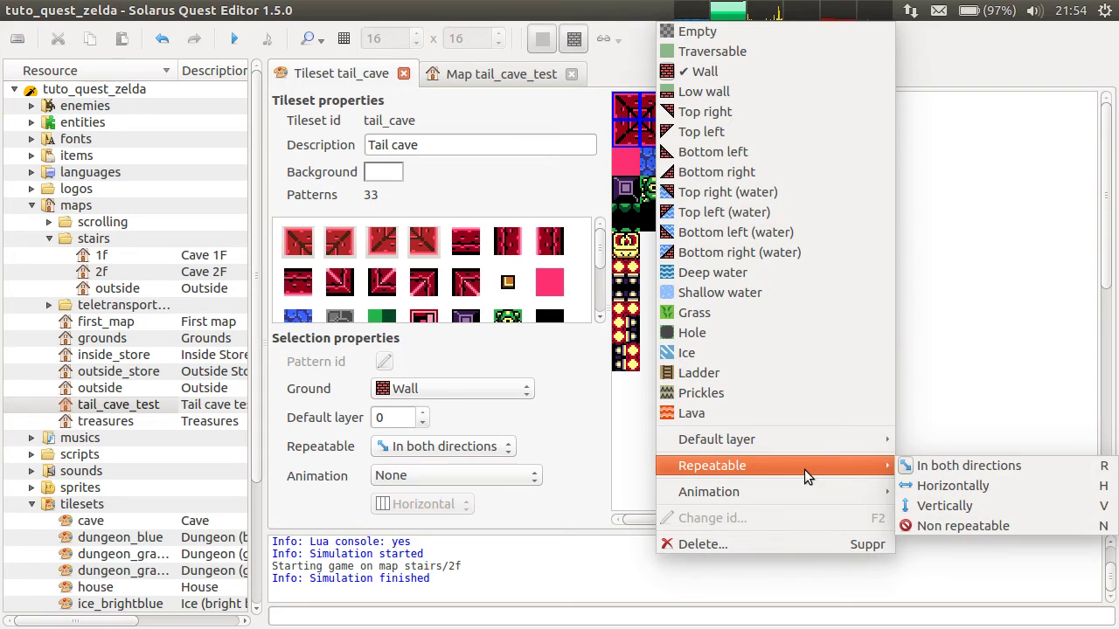
{"action": "left_click", "coordinate": [1023, 526]}
{"action": "left_click_drag", "start_coordinate": [724, 109], "coordinate": [769, 105]}
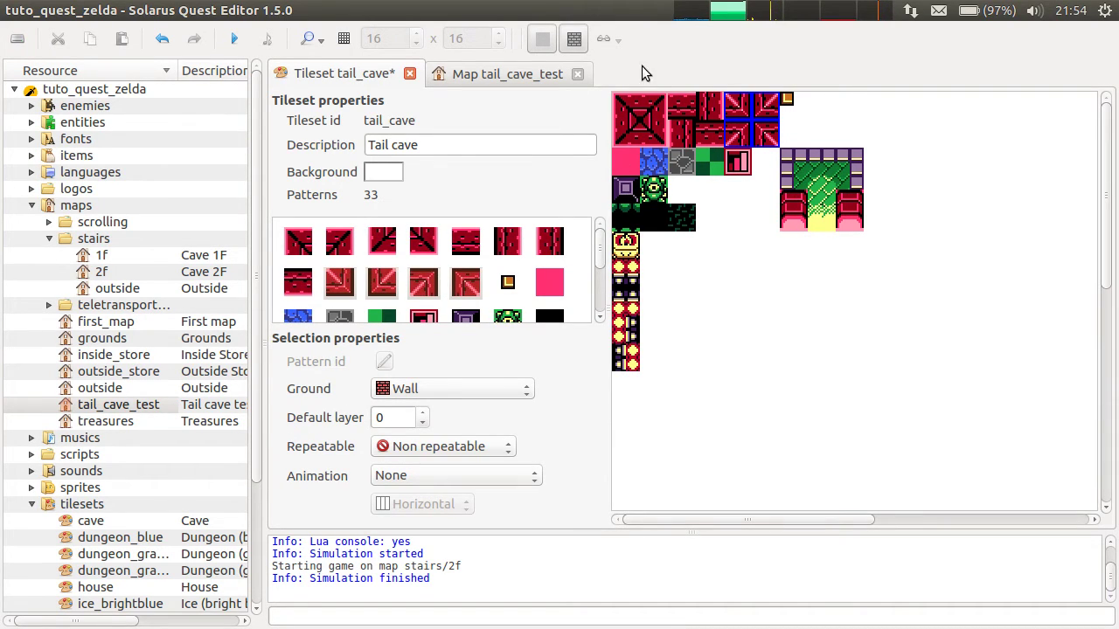
Make the stairs pattern and all the dungeon entrance patterns non repeatable.
{"action": "left_click", "coordinate": [736, 163]}
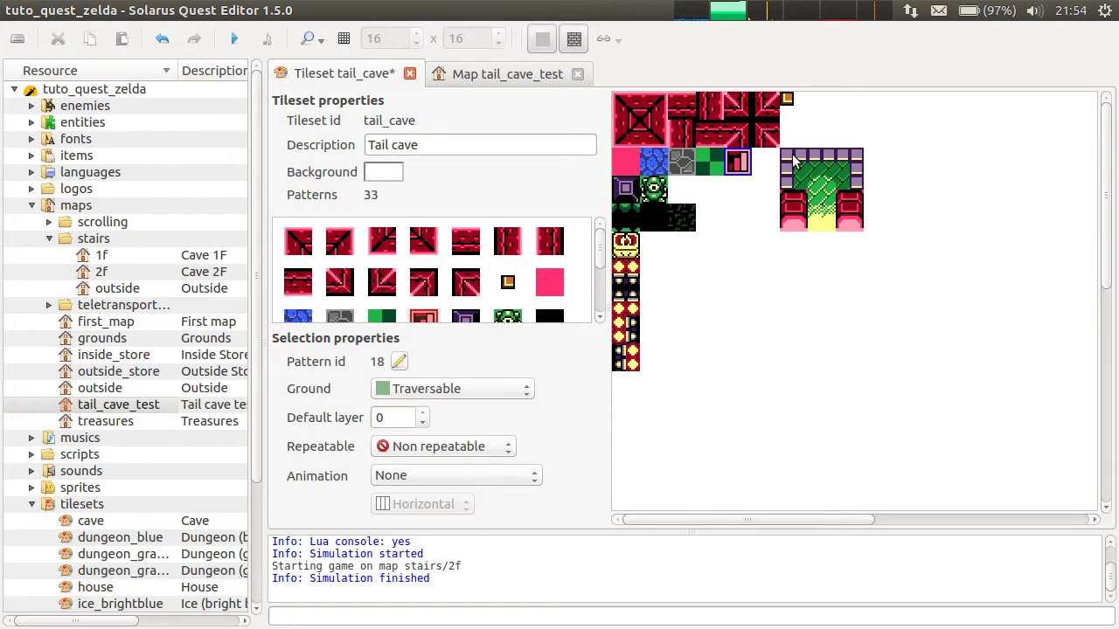
{"action": "left_click_drag", "start_coordinate": [776, 152], "coordinate": [889, 222]}
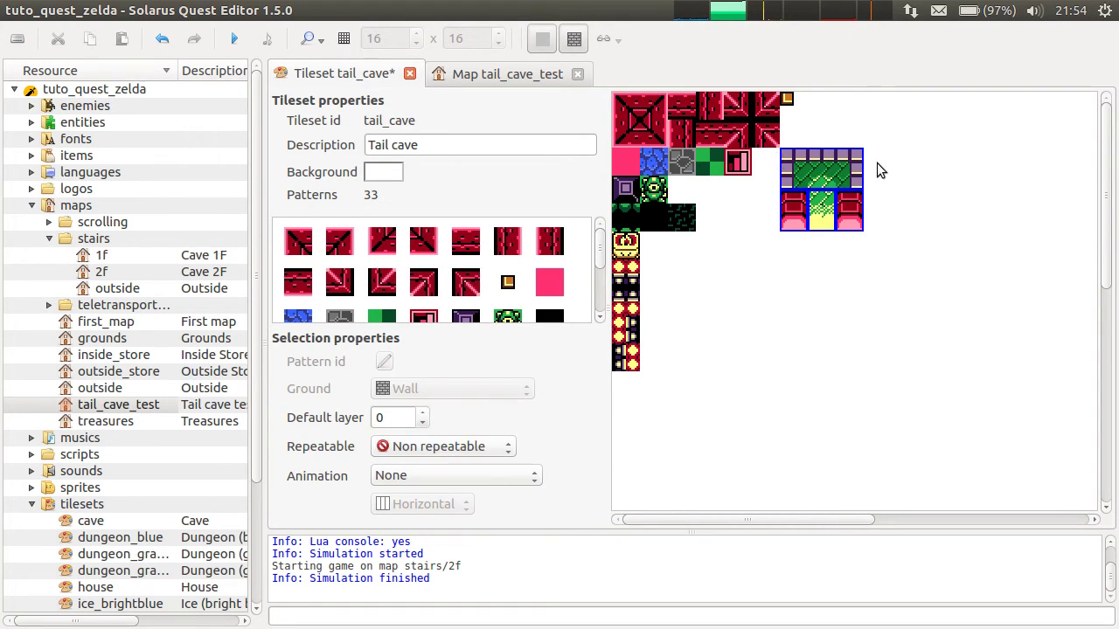
{"action": "left_click_drag", "start_coordinate": [895, 275], "coordinate": [860, 192]}
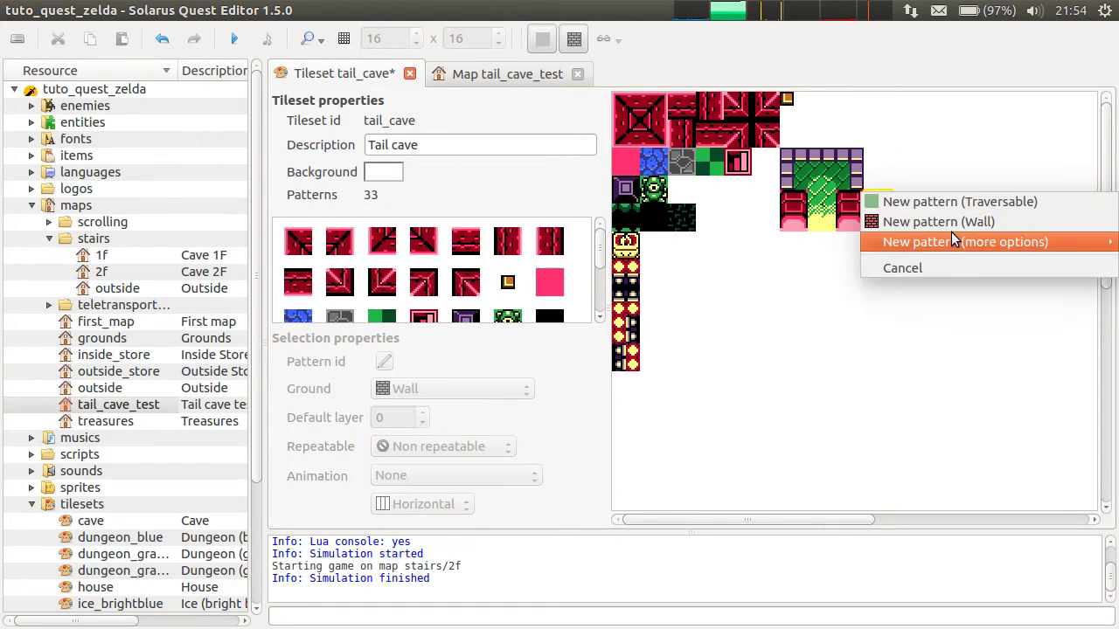
{"action": "left_click", "coordinate": [753, 236]}
{"action": "left_click", "coordinate": [842, 215]}
{"action": "left_click", "coordinate": [702, 236]}
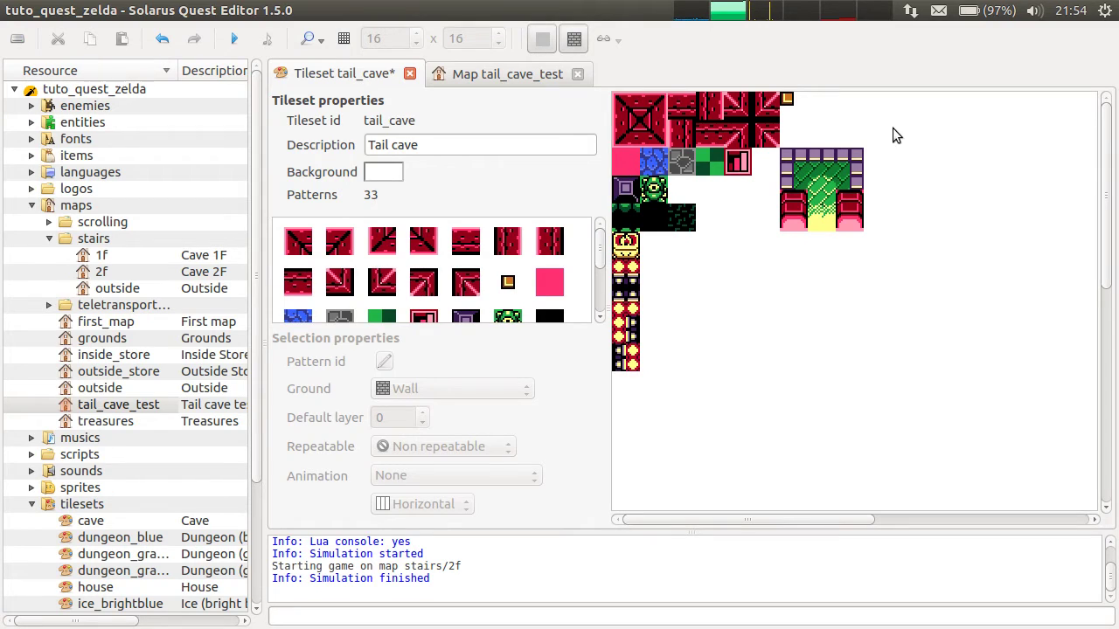
Make the two horizontal wall patterns repeatable horizontally and the two vertical wall patterns repeatable vertically.
{"action": "left_click", "coordinate": [786, 98]}
{"action": "left_click", "coordinate": [738, 124]}
{"action": "left_click", "coordinate": [689, 109]}
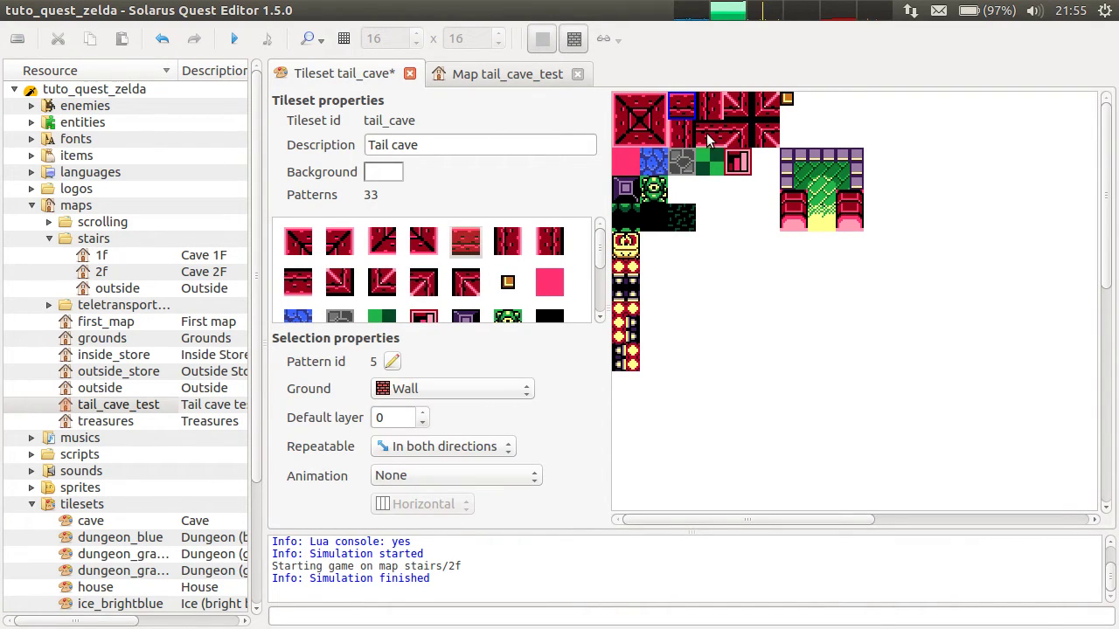
{"action": "left_click", "coordinate": [707, 135], "text": "ctrl"}
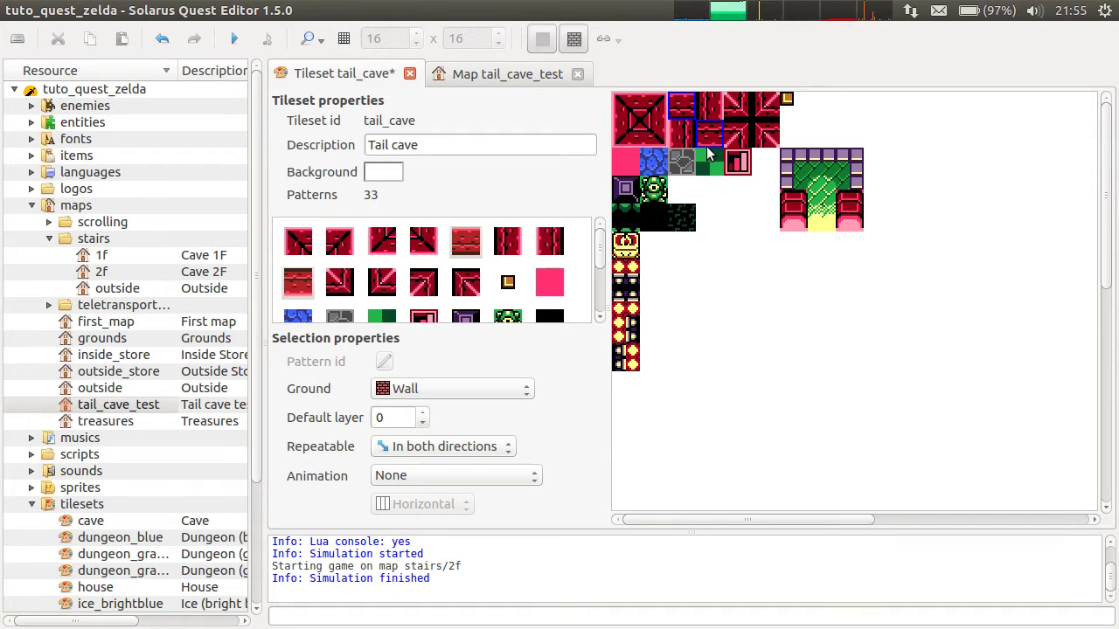
{"action": "left_click", "coordinate": [712, 106]}
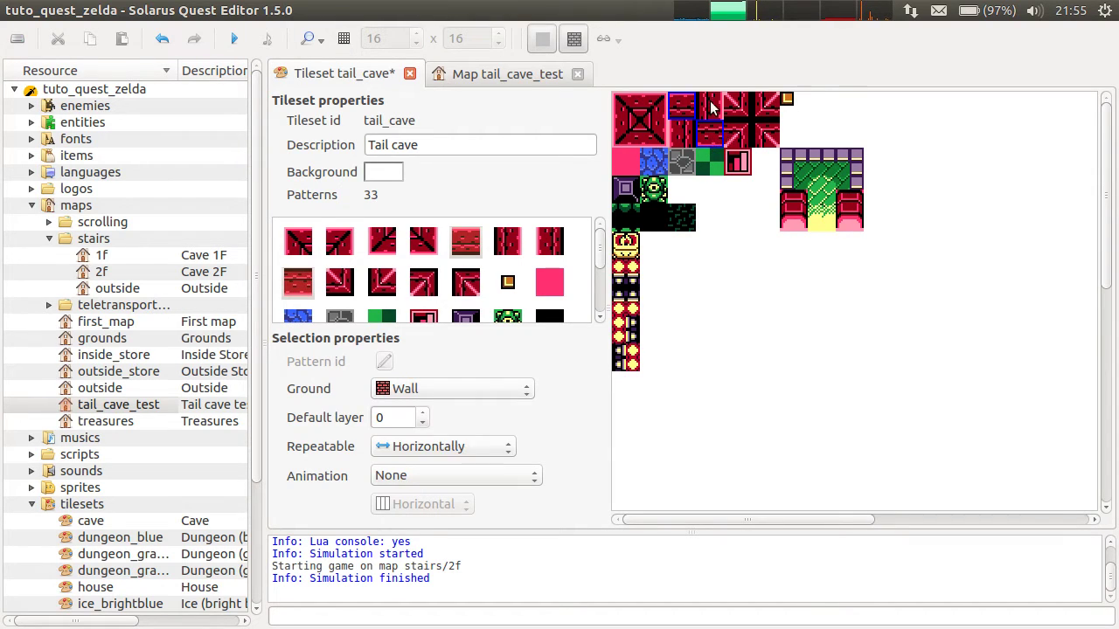
{"action": "left_click", "coordinate": [686, 138], "text": "ctrl"}
{"action": "key", "text": "v"}
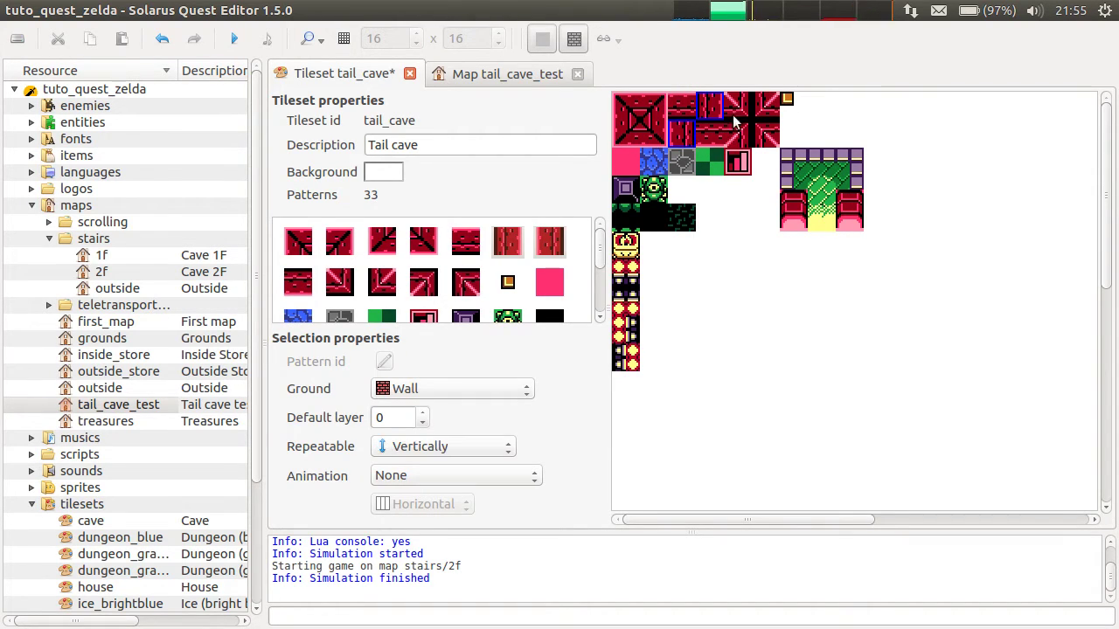
Make the red and yellow patterns at the bottom of the tileset image non repeatable, and save the tileset.
{"action": "left_click", "coordinate": [627, 215]}
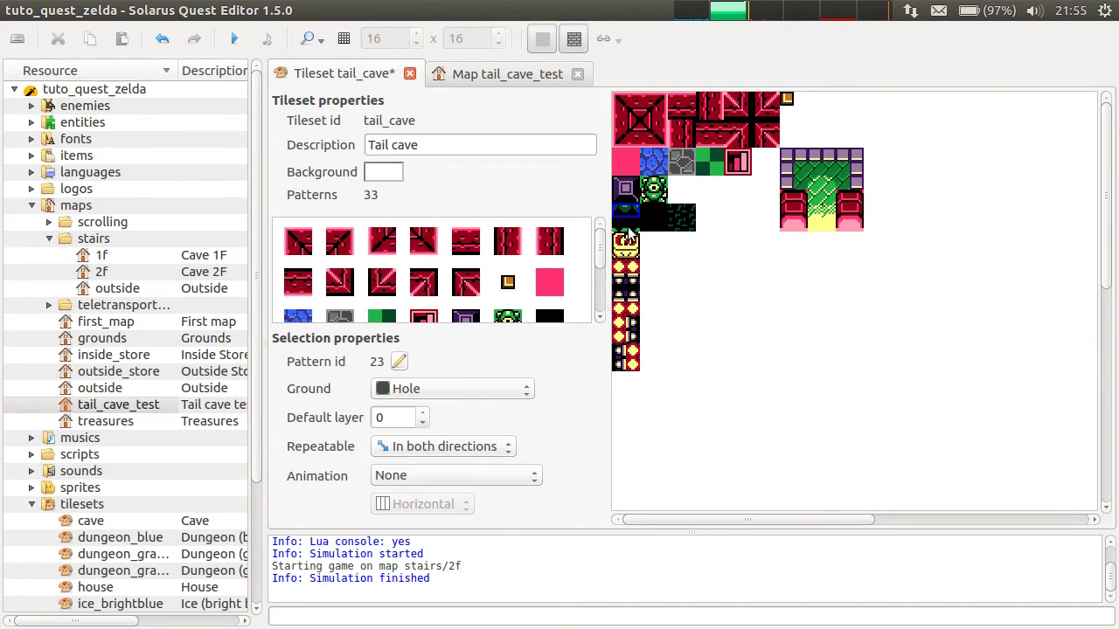
{"action": "left_click", "coordinate": [628, 239]}
{"action": "left_click", "coordinate": [697, 259]}
{"action": "key", "text": "ctrl+s"}
{"action": "left_click", "coordinate": [632, 279]}
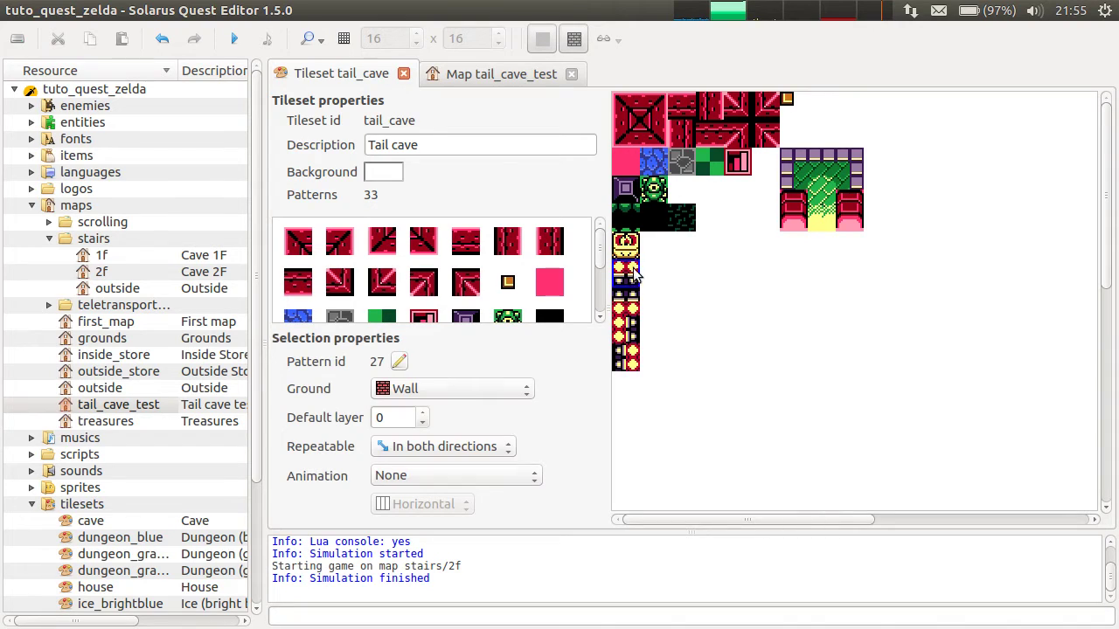
{"action": "left_click_drag", "start_coordinate": [661, 396], "coordinate": [575, 271]}
{"action": "left_click", "coordinate": [746, 386]}
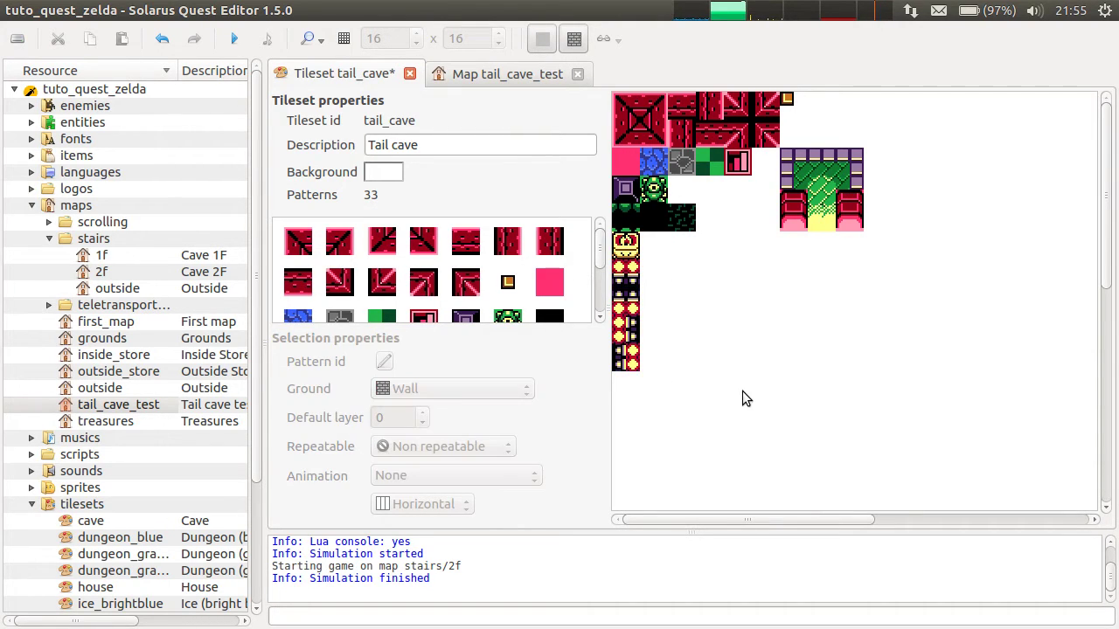
{"action": "key", "text": "ctrl+s"}
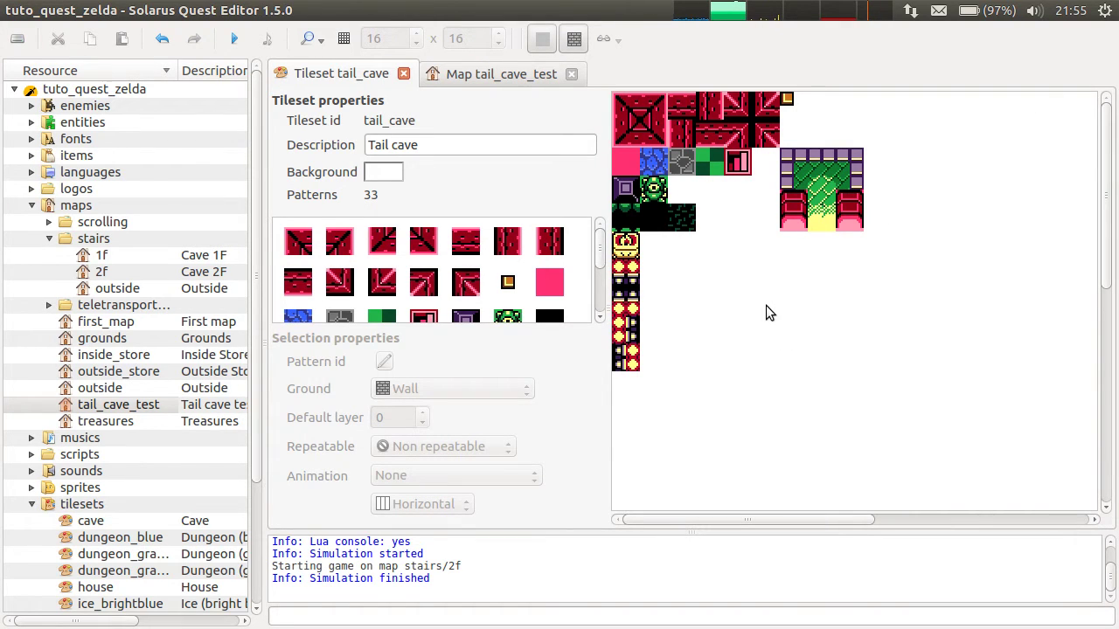
Switch to GIMP, copy from the dungeon map image and export the tail_cave.tiles image again.
{"action": "key", "text": "alt+Tab"}
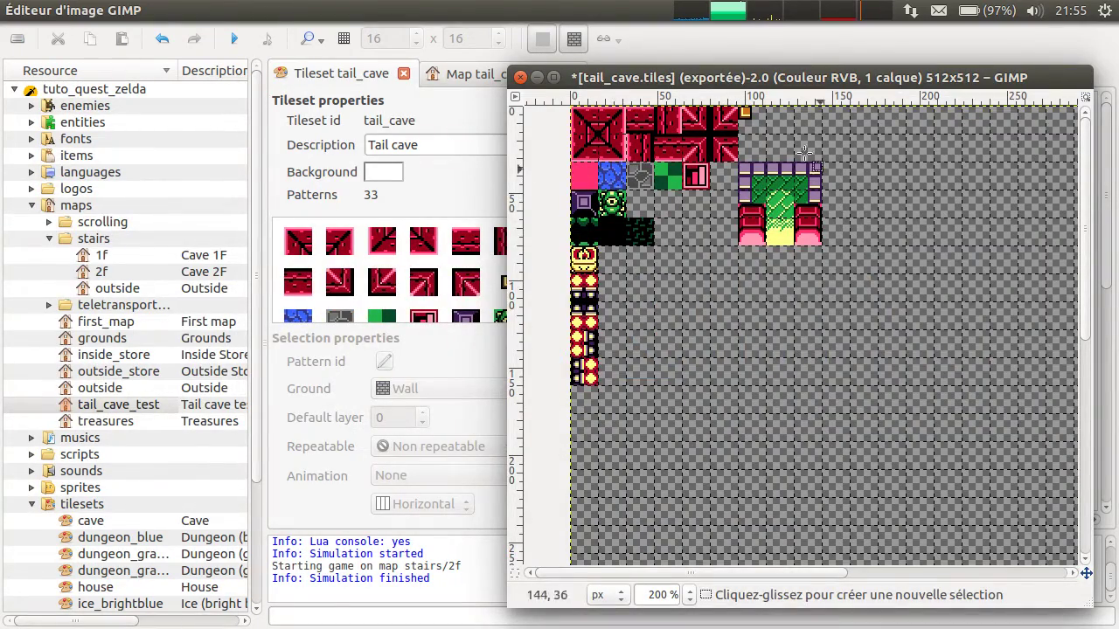
{"action": "middle_click_drag", "start_coordinate": [727, 266], "coordinate": [747, 334]}
{"action": "key", "text": "alt+grave"}
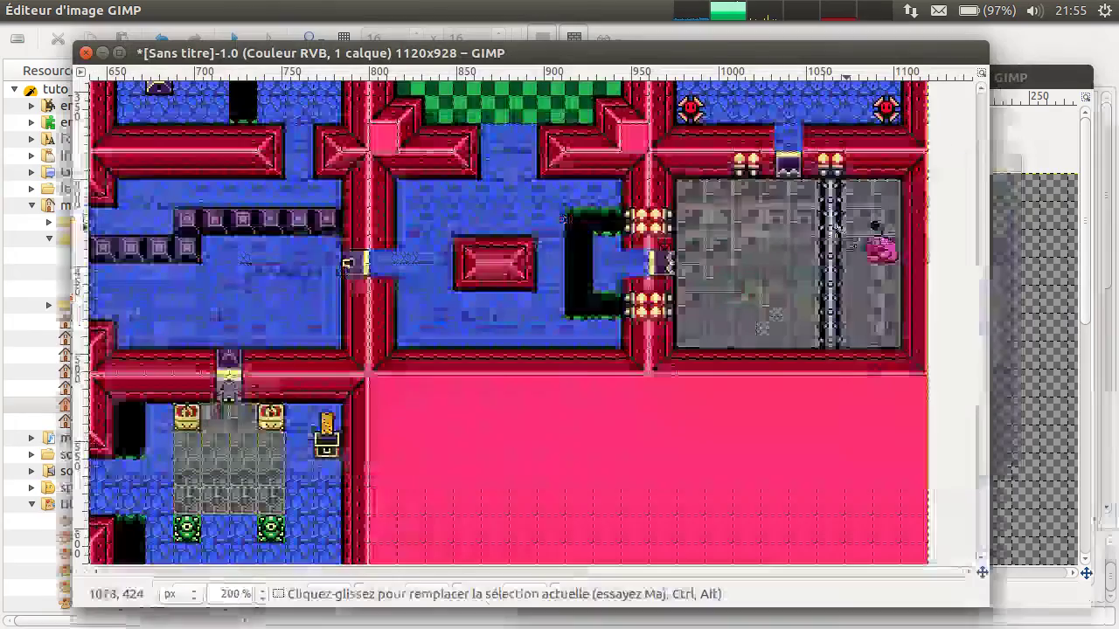
{"action": "key", "text": "ctrl+c"}
{"action": "key", "text": "alt+grave"}
{"action": "key", "text": "ctrl+e"}
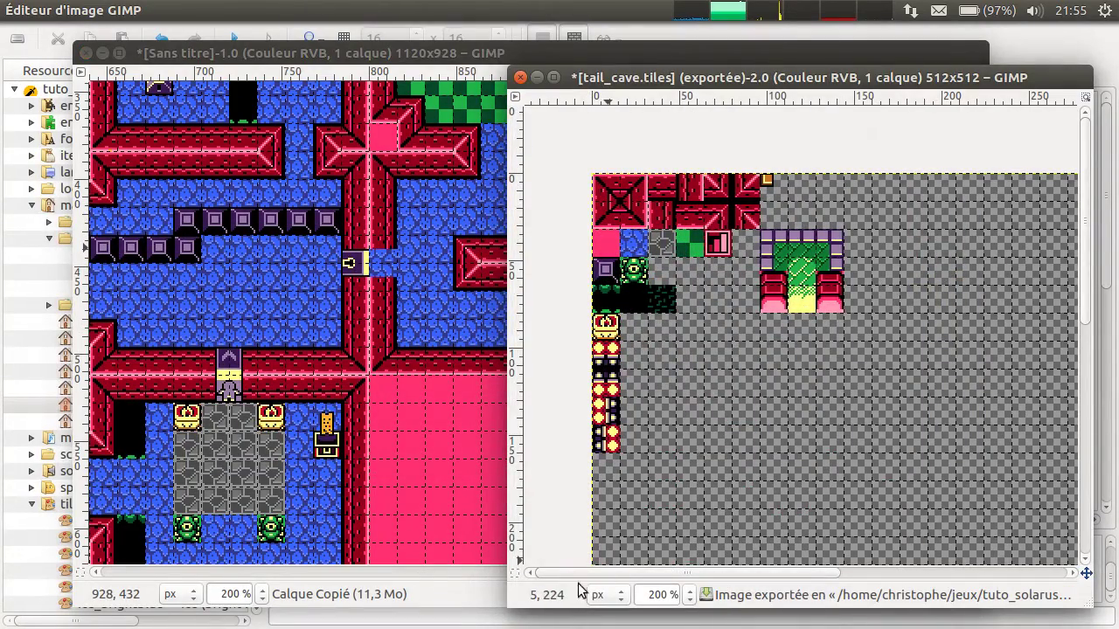
Return to Solarus Quest Editor and refresh the tileset from the modified image.
{"action": "left_click", "coordinate": [496, 620]}
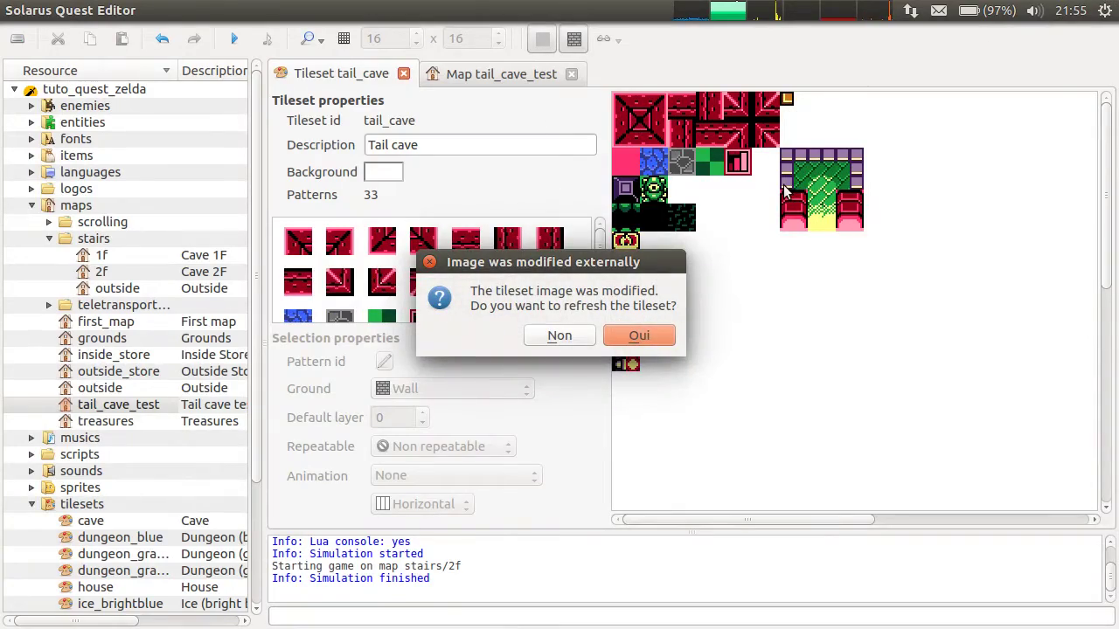
{"action": "left_click_drag", "start_coordinate": [620, 267], "coordinate": [658, 242]}
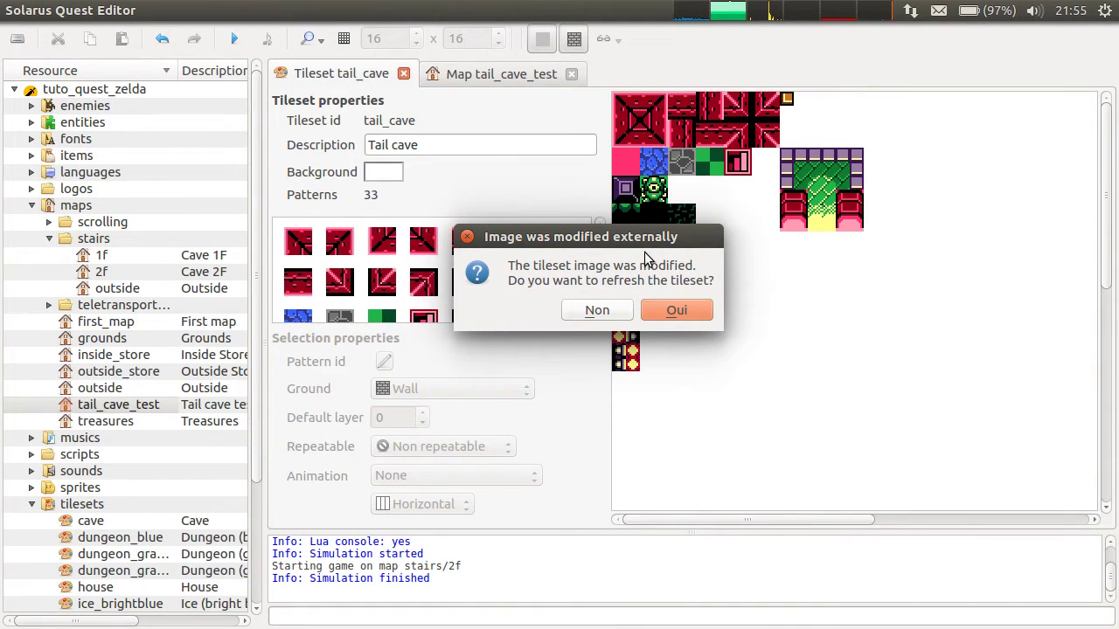
{"action": "left_click", "coordinate": [698, 309]}
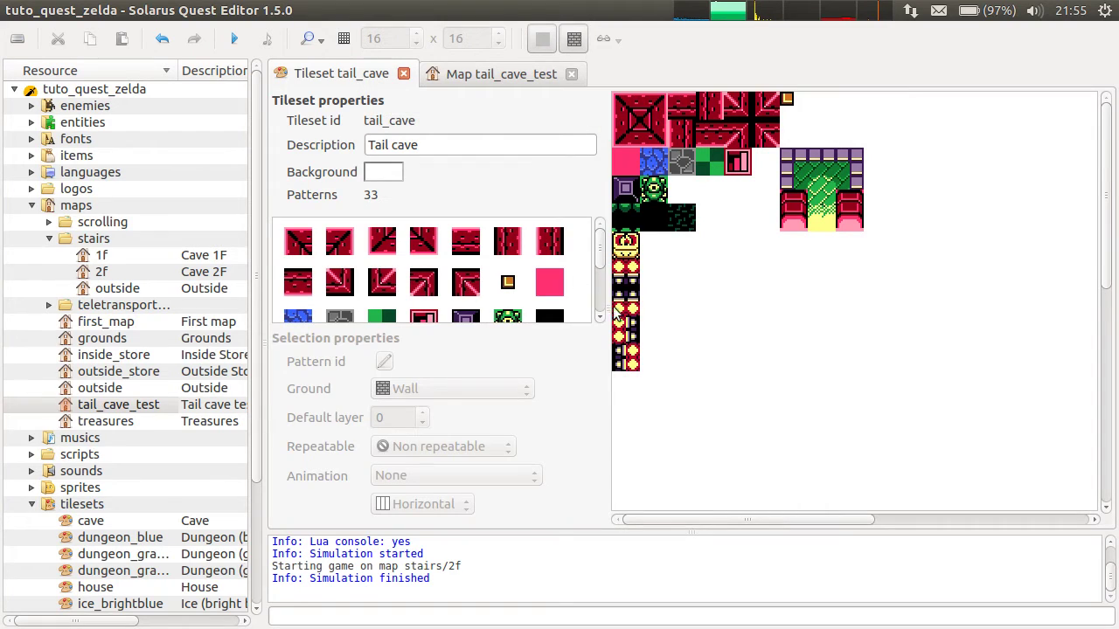
{"action": "scroll", "coordinate": [916, 307], "scroll_direction": "down", "scroll_amount": 5}
{"action": "scroll", "coordinate": [769, 293], "scroll_direction": "up", "scroll_amount": 5}
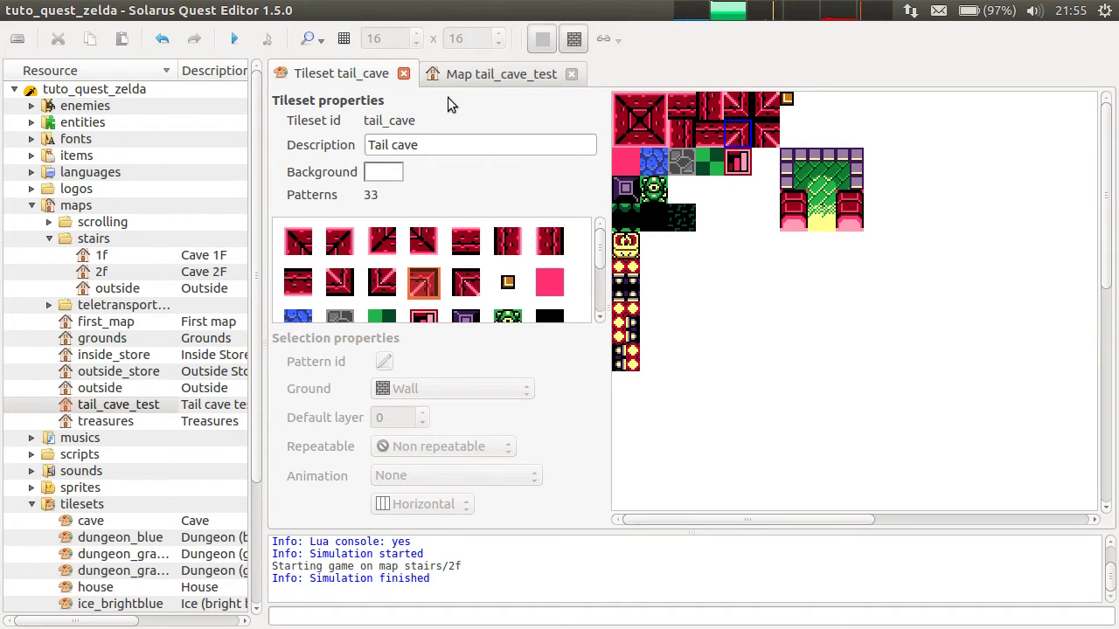
Close and reopen the tail_cave tileset, move it ahead of the map, and check the green statue pattern.
{"action": "left_click", "coordinate": [403, 74]}
{"action": "left_click", "coordinate": [466, 316]}
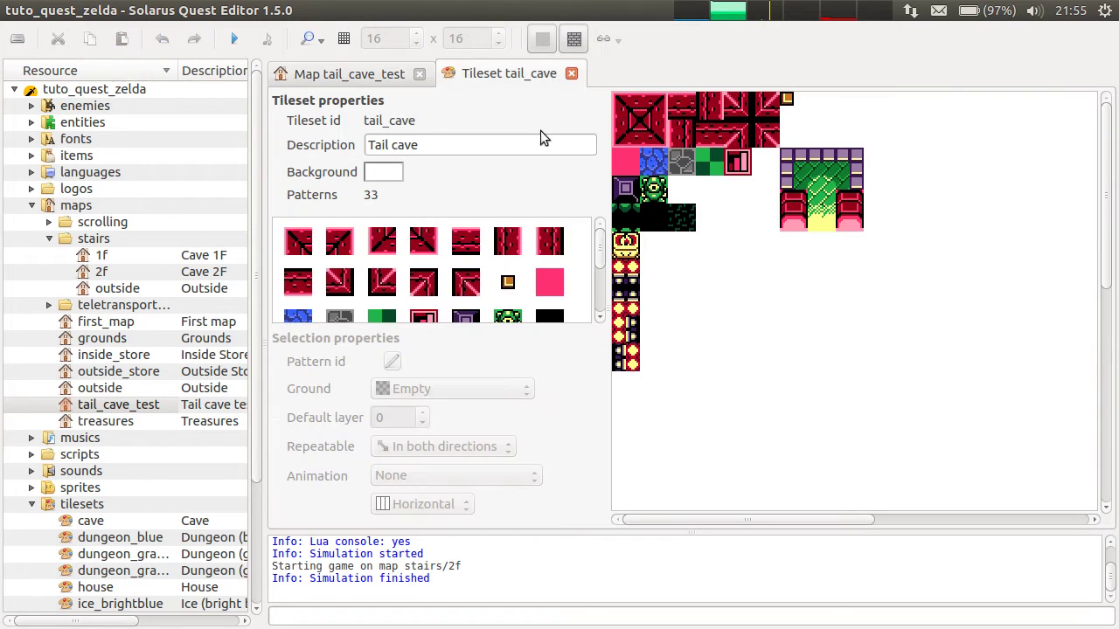
{"action": "left_click_drag", "start_coordinate": [488, 76], "coordinate": [341, 73]}
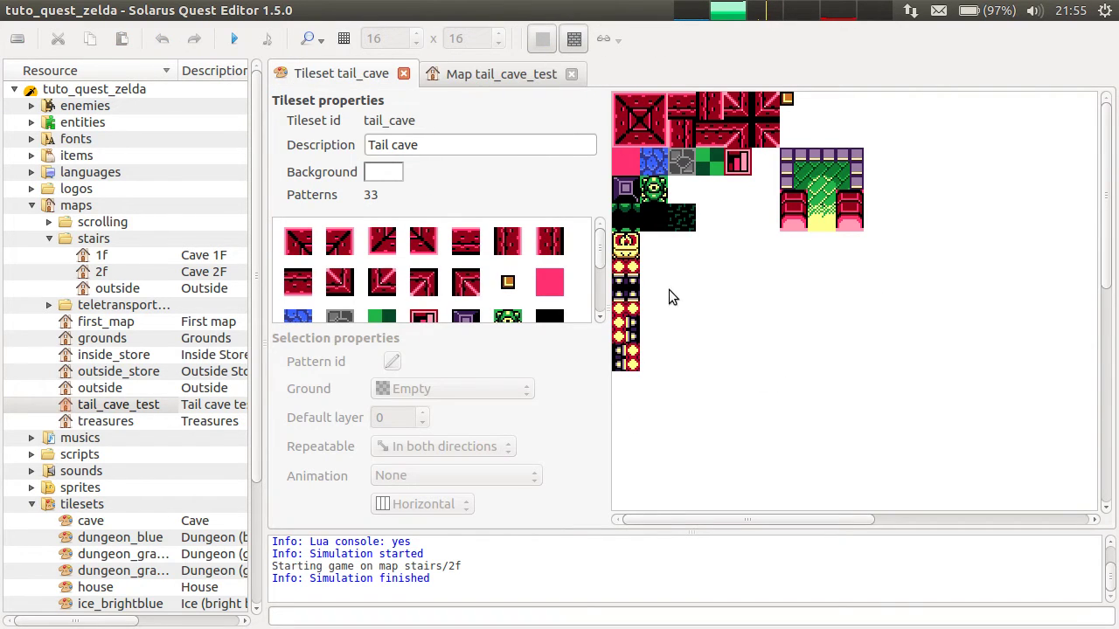
{"action": "left_click", "coordinate": [655, 192]}
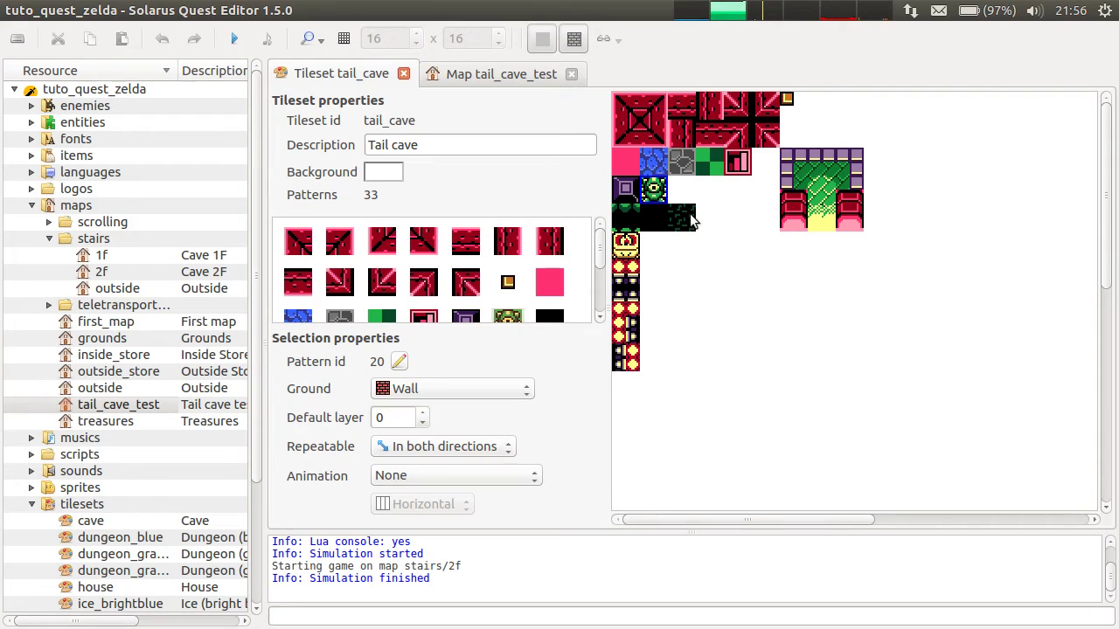
{"action": "left_click", "coordinate": [757, 322]}
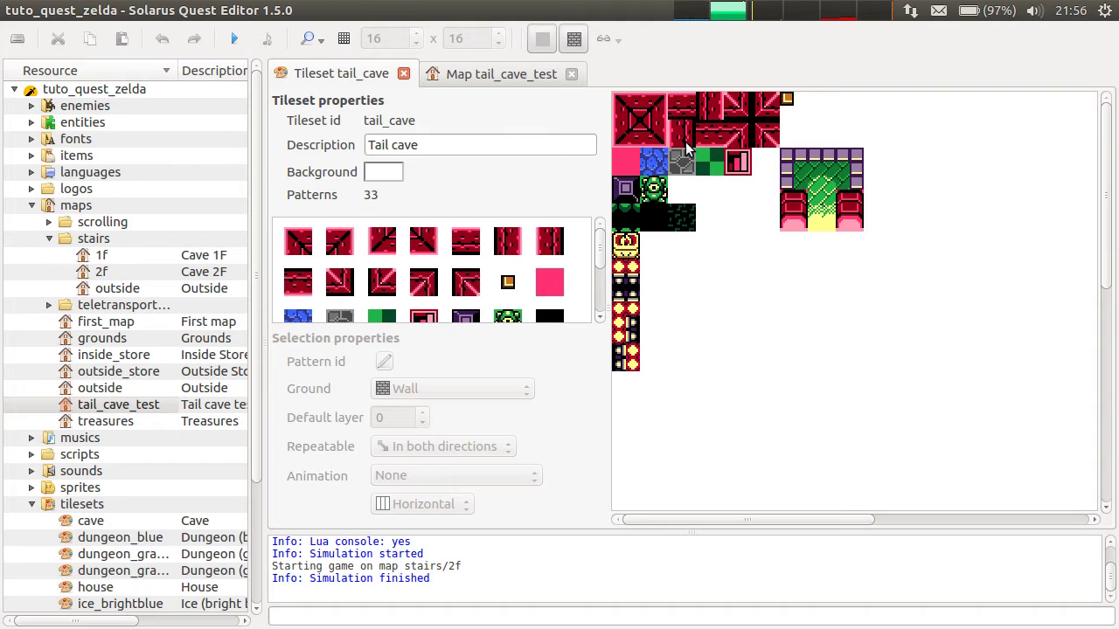
On the tail_cave_test map, refresh the tileset and resize the corner and horizontal wall tiles together to test their repetition.
{"action": "left_click", "coordinate": [490, 81]}
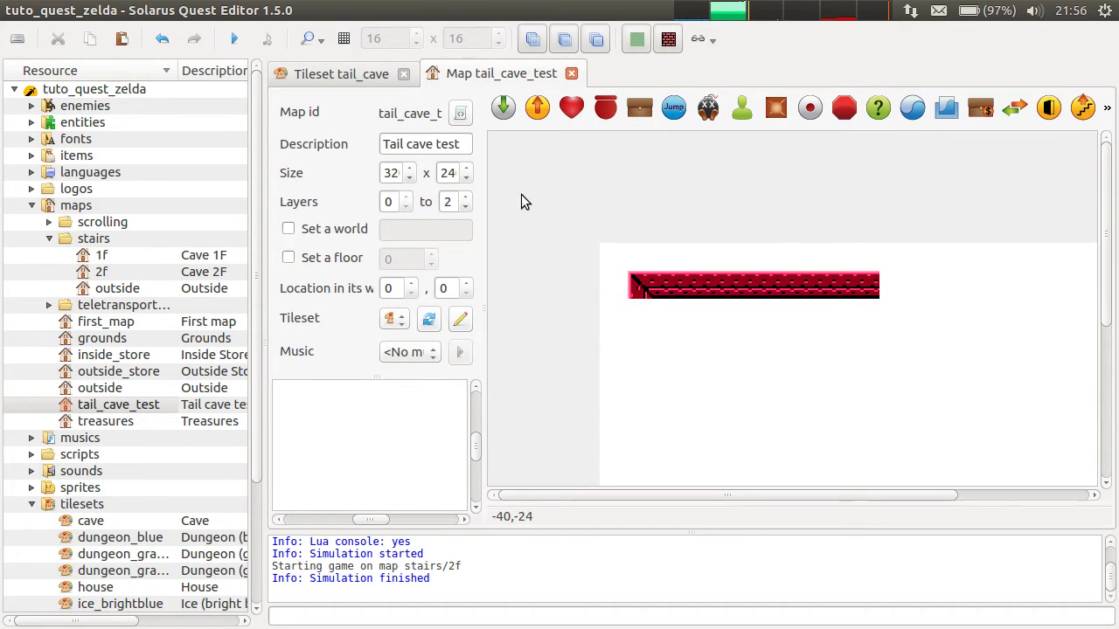
{"action": "left_click", "coordinate": [433, 319]}
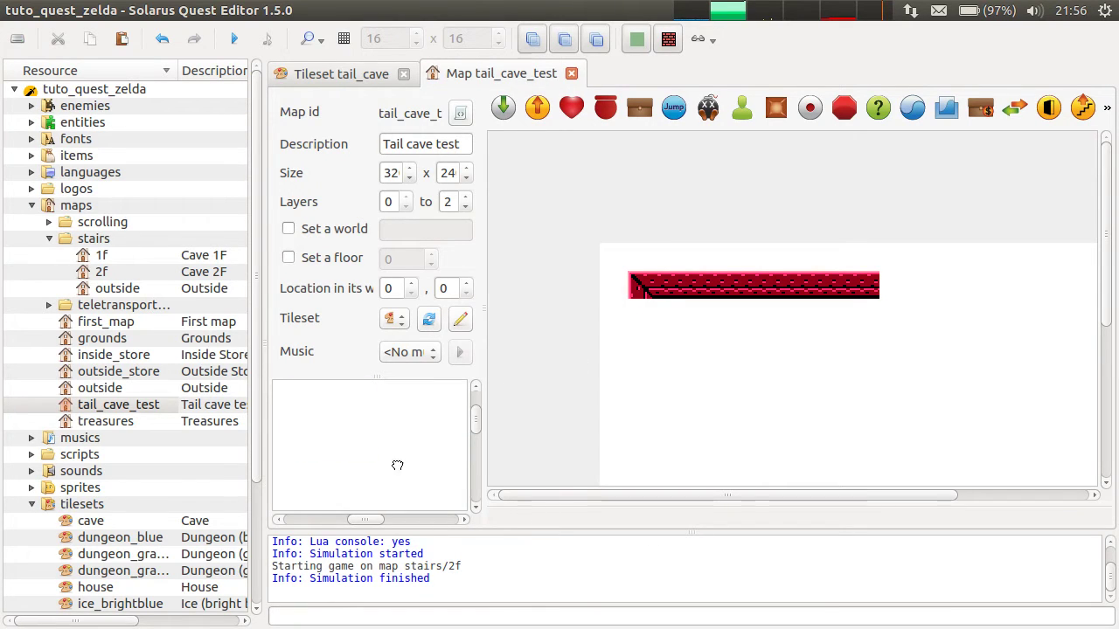
{"action": "left_click_drag", "start_coordinate": [524, 232], "coordinate": [941, 383]}
{"action": "key", "text": "r"}
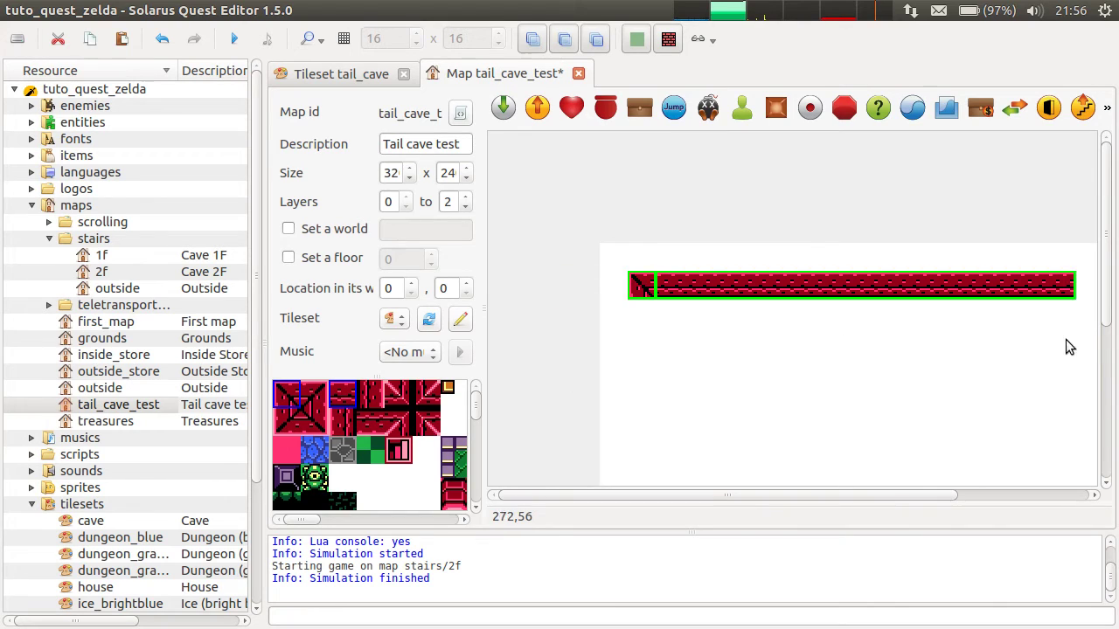
{"action": "left_click", "coordinate": [844, 345]}
Add the room's upper-right wall corner, a left wall three tiles tall and the lower-left corner.
{"action": "left_click", "coordinate": [316, 400]}
{"action": "left_click", "coordinate": [342, 421]}
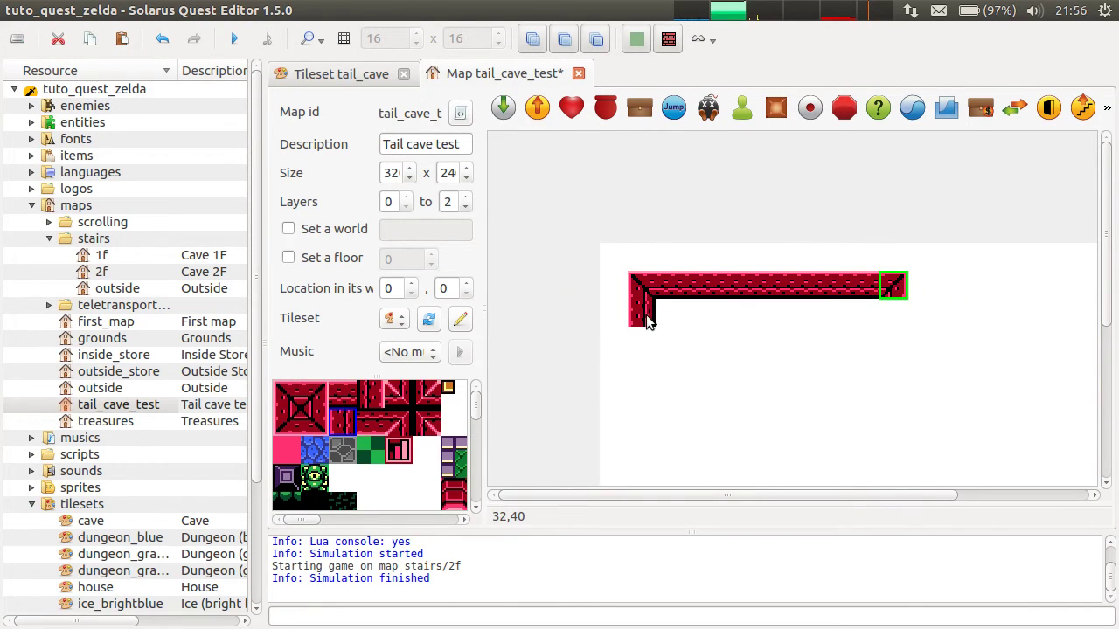
{"action": "mouse_move", "coordinate": [646, 312]}
{"action": "left_mouse_down"}
{"action": "mouse_move", "coordinate": [649, 404]}
{"action": "mouse_move", "coordinate": [648, 381]}
{"action": "left_mouse_up"}
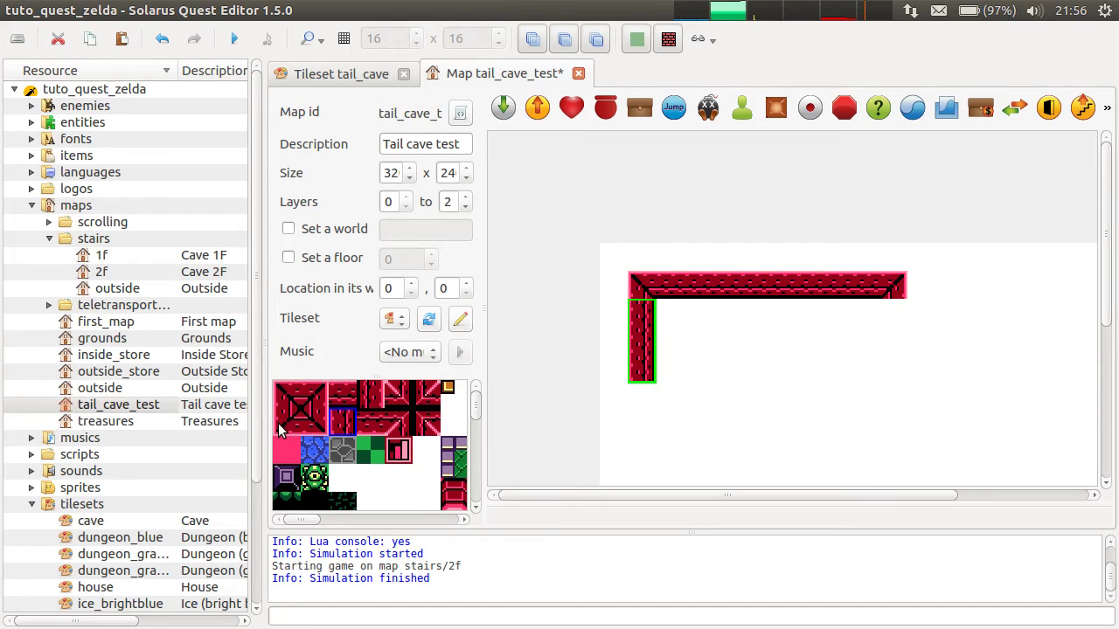
{"action": "left_click", "coordinate": [280, 428]}
{"action": "left_click", "coordinate": [656, 413]}
Close the room with a bottom wall strip, the lower-right corner and a vertical right wall.
{"action": "left_click", "coordinate": [367, 424]}
{"action": "left_click_drag", "start_coordinate": [662, 407], "coordinate": [872, 400]}
{"action": "left_click", "coordinate": [314, 421]}
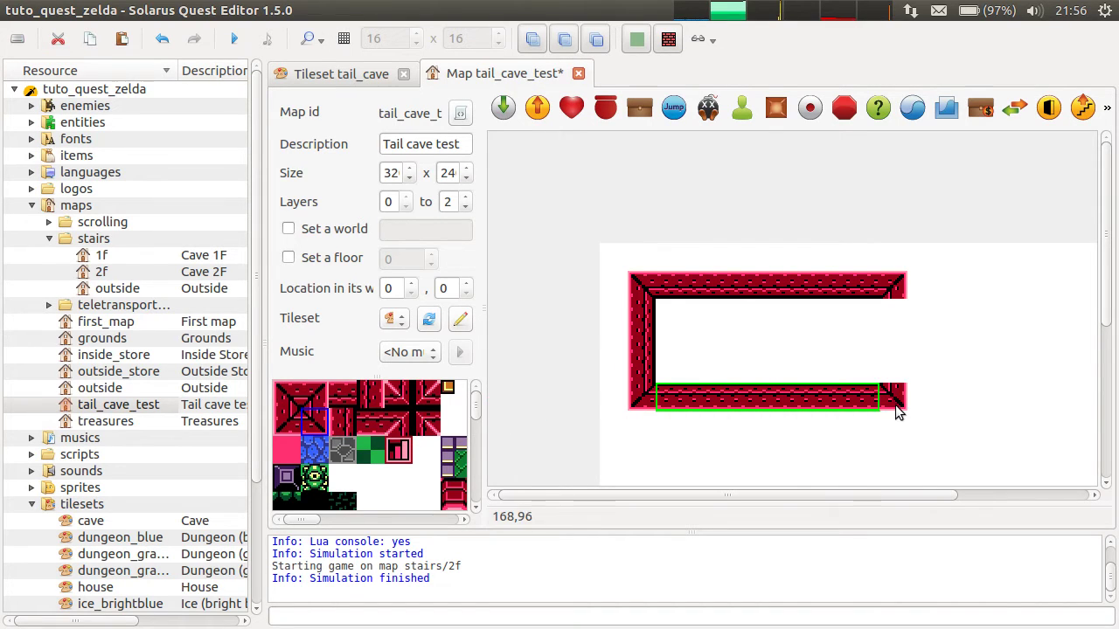
{"action": "left_click", "coordinate": [902, 404]}
{"action": "left_click", "coordinate": [370, 394]}
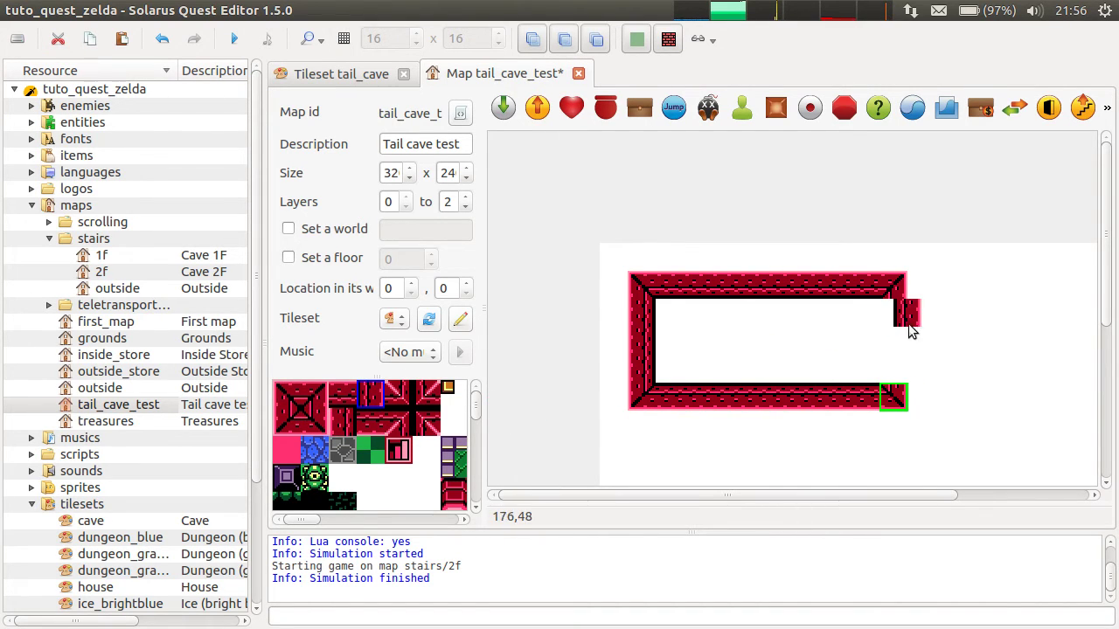
{"action": "left_click_drag", "start_coordinate": [904, 323], "coordinate": [904, 374]}
Fill the room's interior with the blue stone floor pattern.
{"action": "left_click", "coordinate": [315, 450]}
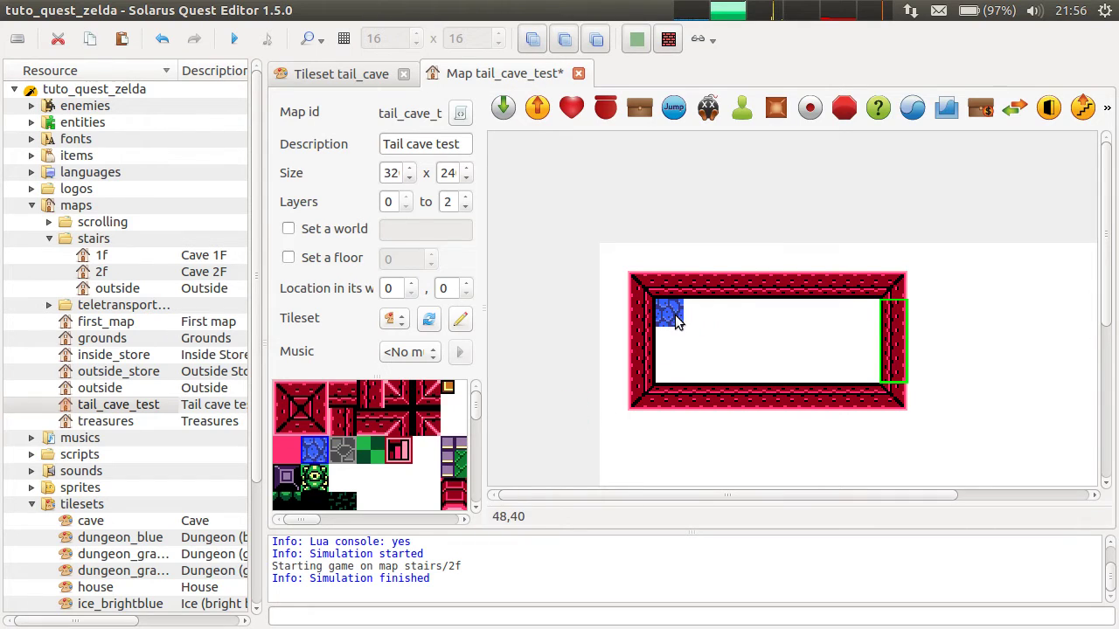
{"action": "left_click_drag", "start_coordinate": [670, 313], "coordinate": [877, 380]}
{"action": "left_click", "coordinate": [848, 443]}
Resize all the room's wall and floor tiles together to make the room taller, and return to the tail_cave tileset.
{"action": "left_click_drag", "start_coordinate": [568, 222], "coordinate": [924, 434]}
{"action": "key", "text": "r"}
{"action": "scroll", "coordinate": [932, 400], "scroll_direction": "down", "scroll_amount": 1, "text": "ctrl"}
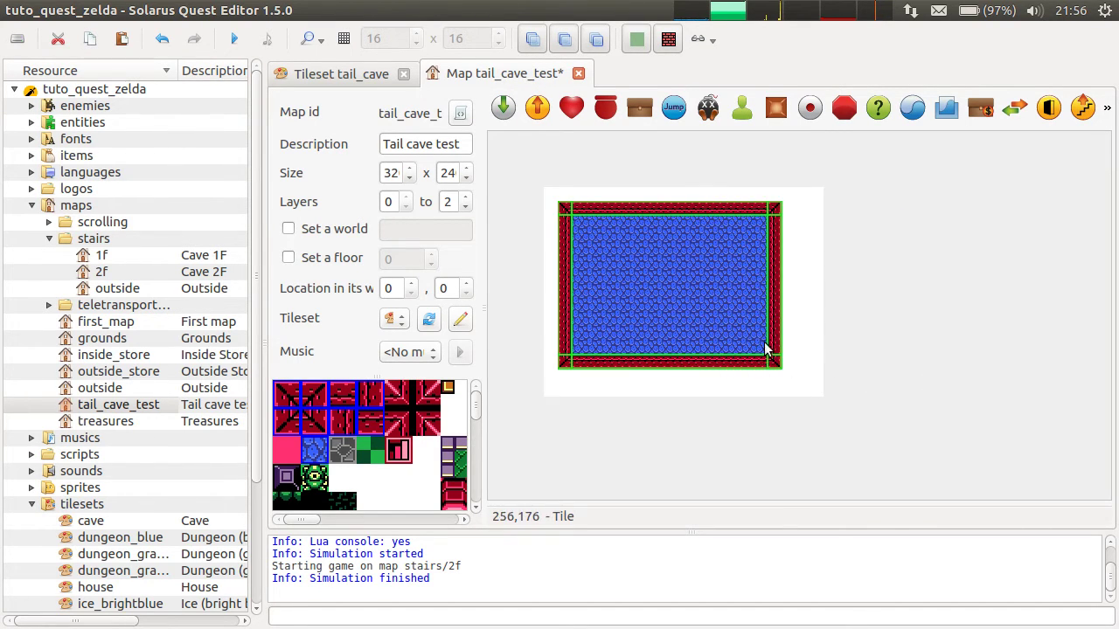
{"action": "scroll", "coordinate": [670, 277], "scroll_direction": "up", "scroll_amount": 1, "text": "ctrl"}
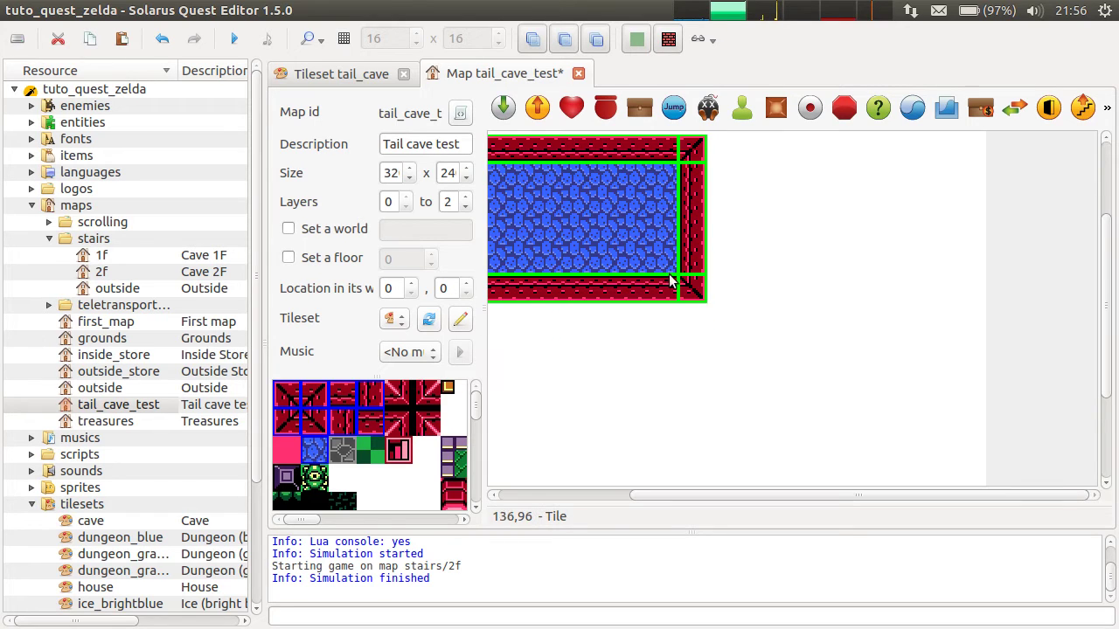
{"action": "left_click", "coordinate": [684, 294]}
{"action": "middle_click_drag", "start_coordinate": [626, 336], "coordinate": [830, 432]}
{"action": "left_click_drag", "start_coordinate": [971, 476], "coordinate": [553, 156]}
{"action": "key", "text": "r"}
{"action": "left_click", "coordinate": [846, 384]}
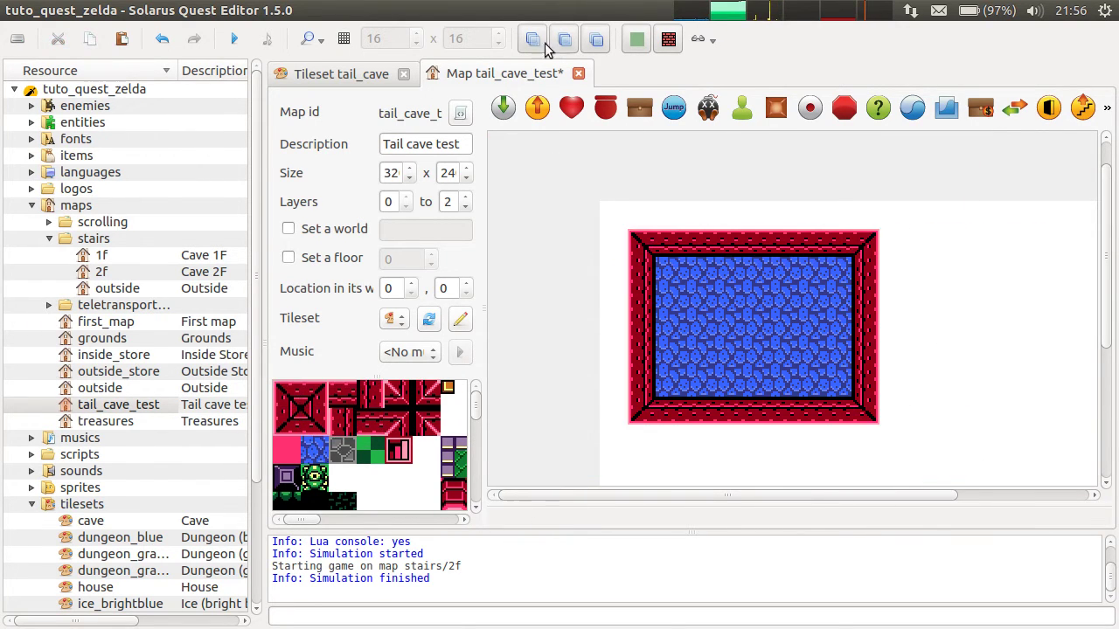
{"action": "scroll", "coordinate": [474, 76], "scroll_direction": "up", "scroll_amount": 1}
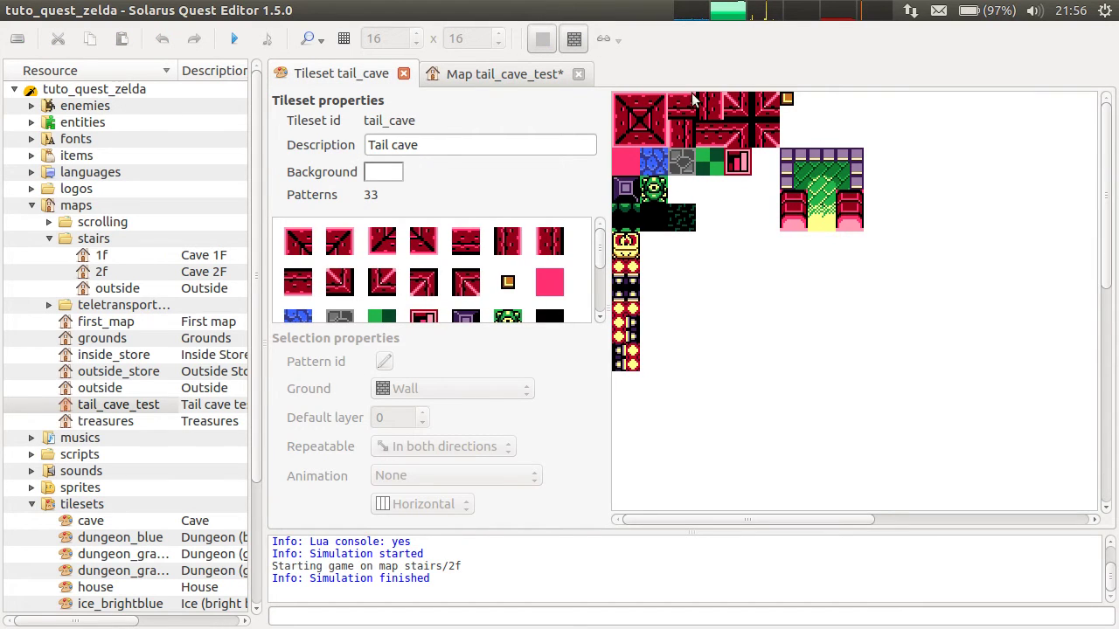
Save the tail_cave_test map and return to the tail_cave tileset.
{"action": "left_click", "coordinate": [648, 118]}
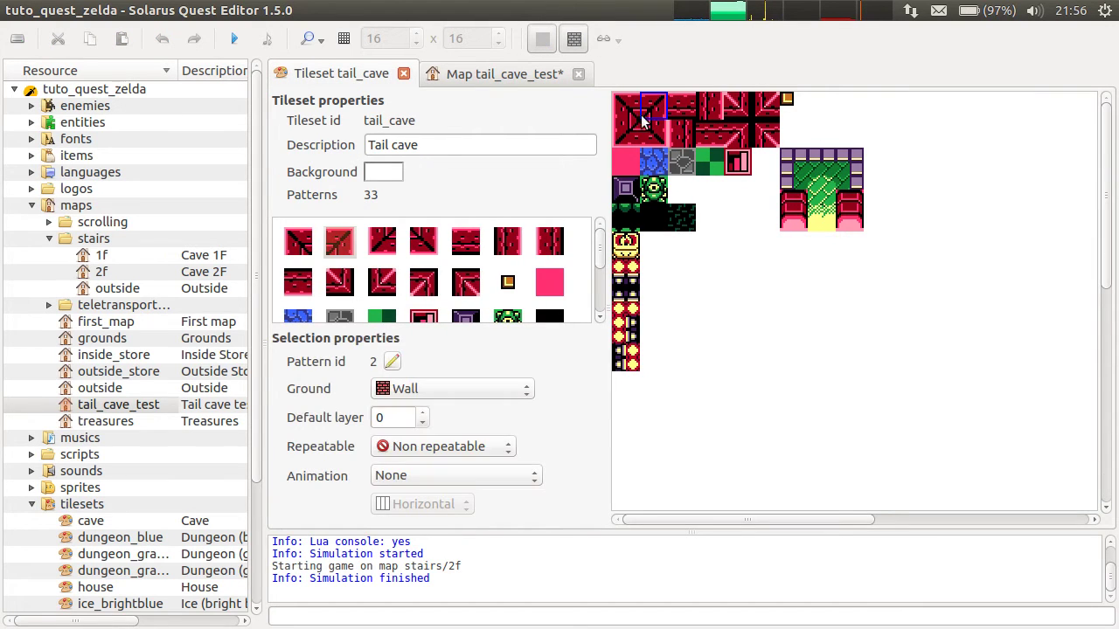
{"action": "left_click", "coordinate": [1034, 172]}
{"action": "left_click", "coordinate": [442, 74]}
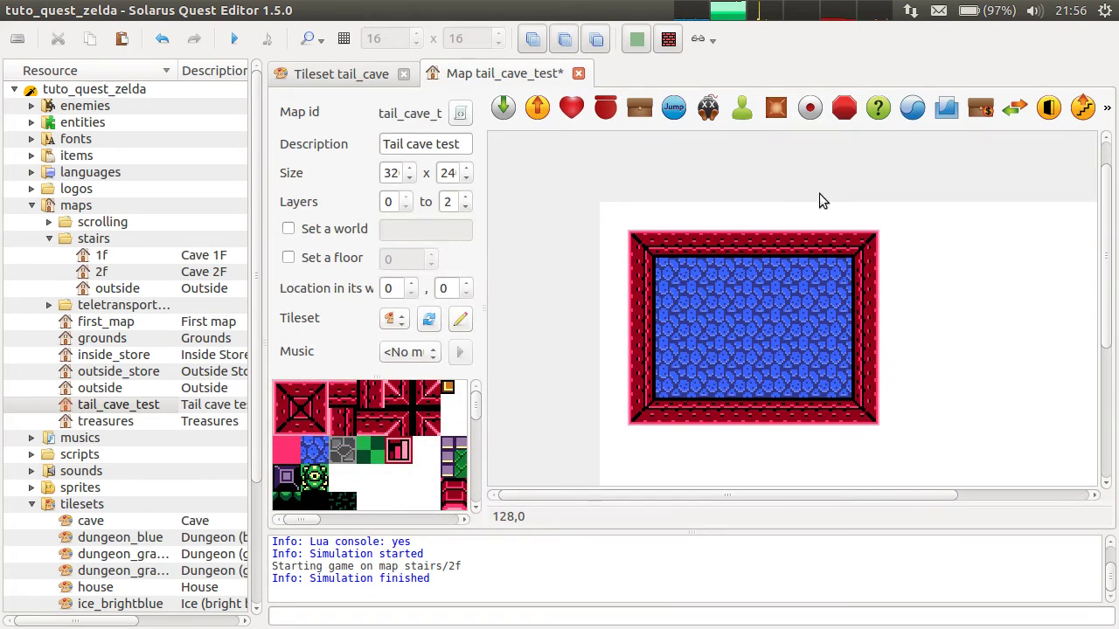
{"action": "key", "text": "ctrl+s"}
{"action": "scroll", "coordinate": [485, 82], "scroll_direction": "up", "scroll_amount": 1}
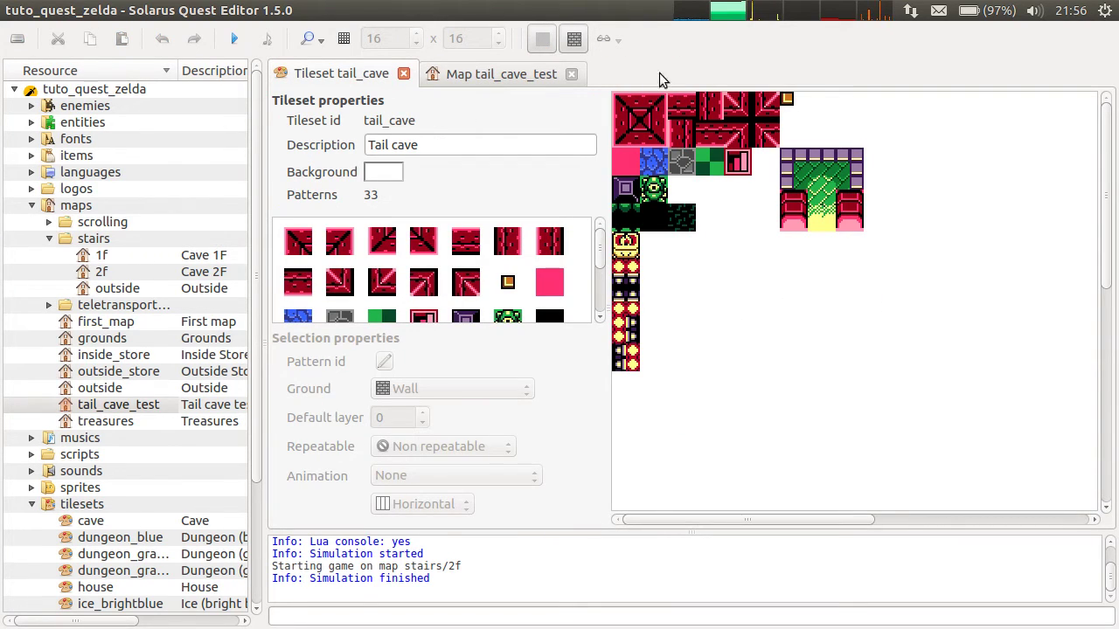
Examine the pattern ids of the red wall corners in the tail_cave tileset and the options offered for an inner corner.
{"action": "left_click", "coordinate": [625, 105]}
{"action": "left_click", "coordinate": [649, 112]}
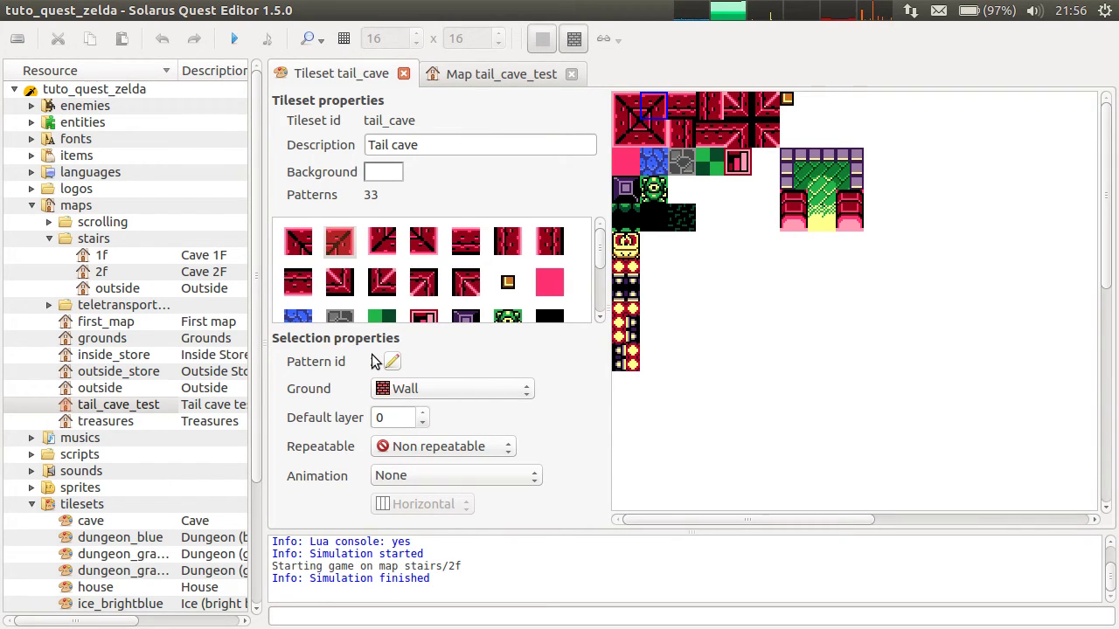
{"action": "left_click", "coordinate": [636, 110]}
{"action": "left_click", "coordinate": [649, 112]}
{"action": "left_click", "coordinate": [625, 138]}
{"action": "left_click", "coordinate": [655, 136]}
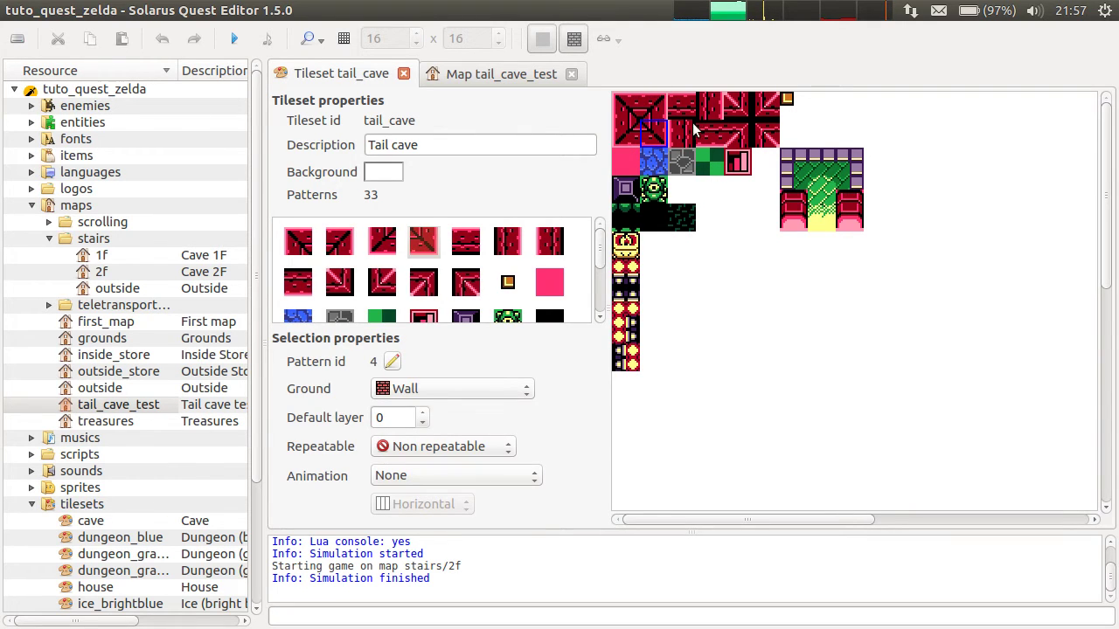
{"action": "left_click_drag", "start_coordinate": [972, 461], "coordinate": [617, 96]}
{"action": "left_click", "coordinate": [830, 299]}
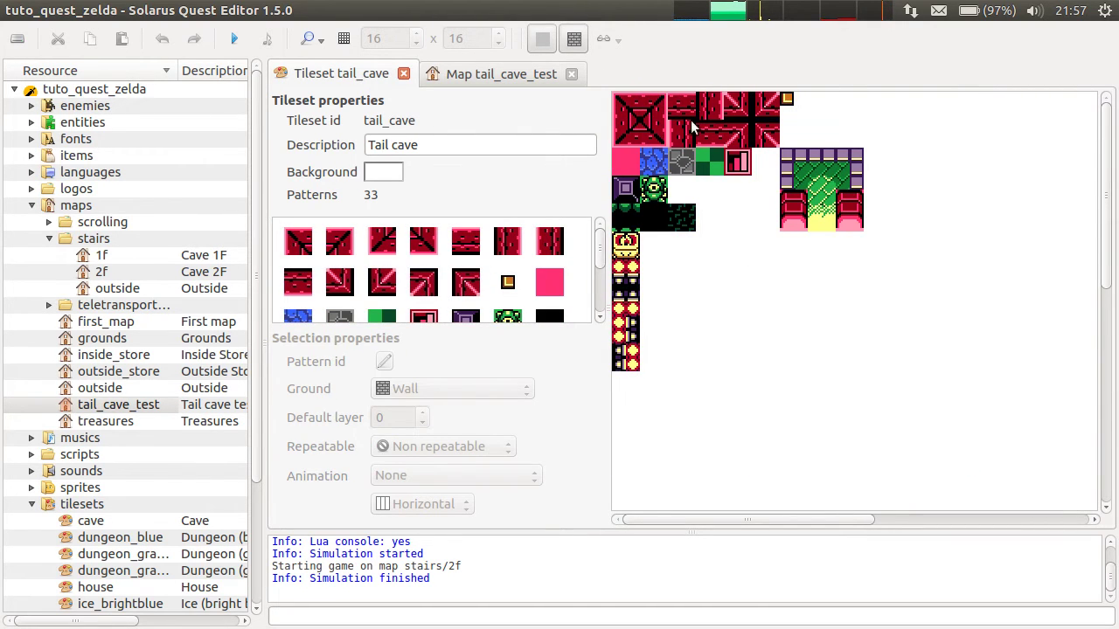
{"action": "right_click", "coordinate": [741, 153]}
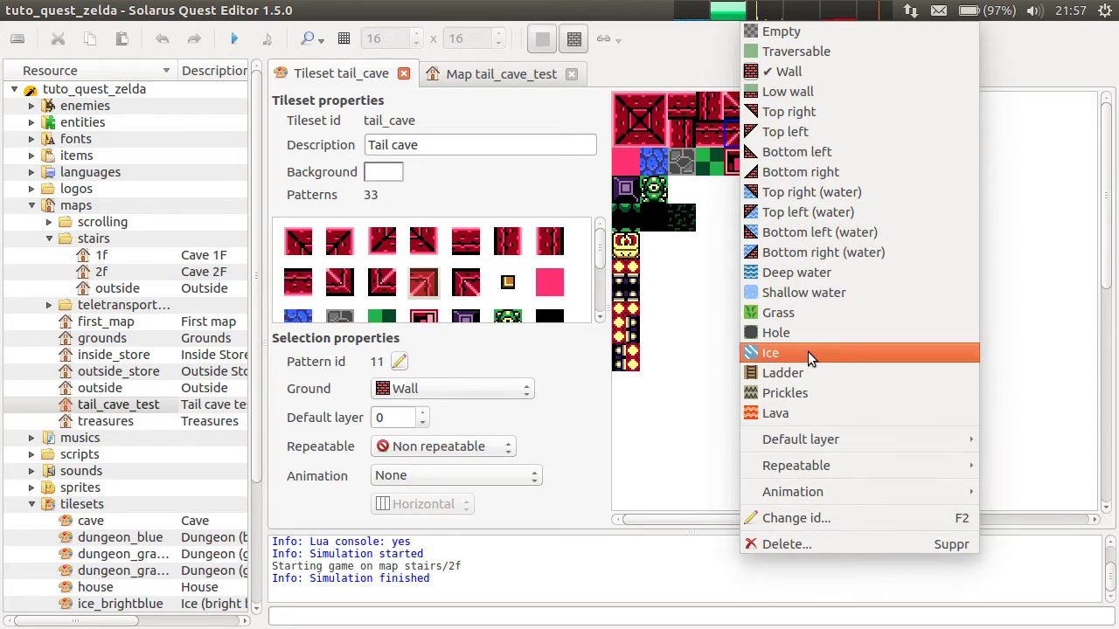
{"action": "left_click", "coordinate": [654, 67]}
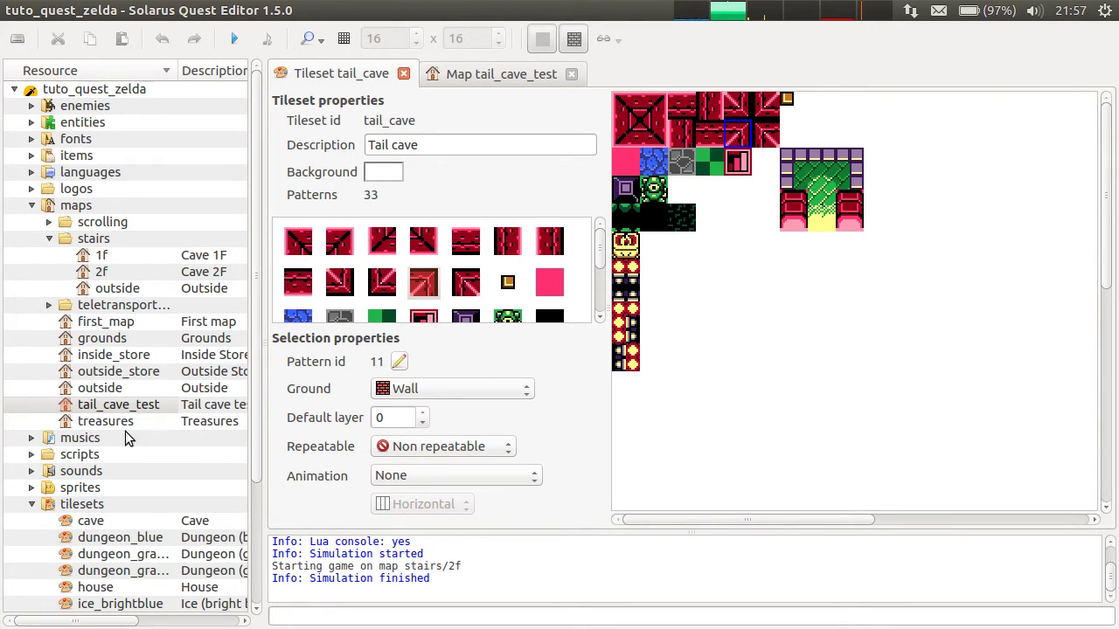
Open the dungeon_blue, dungeon_grayblue, cave and house tilesets for comparison.
{"action": "left_click", "coordinate": [122, 407]}
{"action": "scroll", "coordinate": [218, 394], "scroll_direction": "down", "scroll_amount": 2}
{"action": "scroll", "coordinate": [253, 419], "scroll_direction": "down", "scroll_amount": 1}
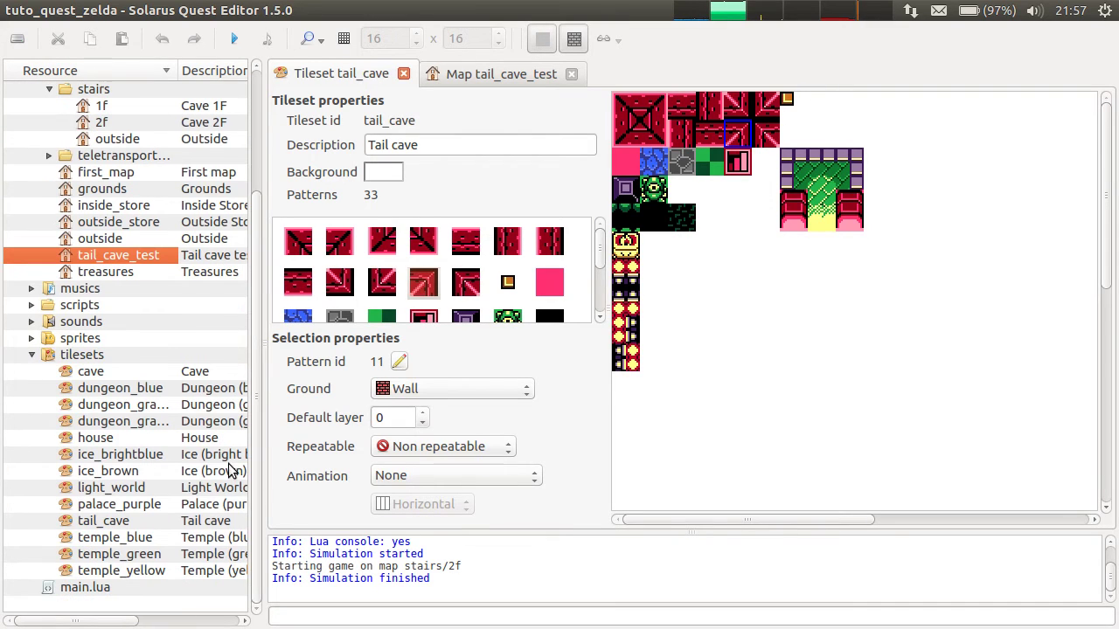
{"action": "left_click", "coordinate": [527, 320]}
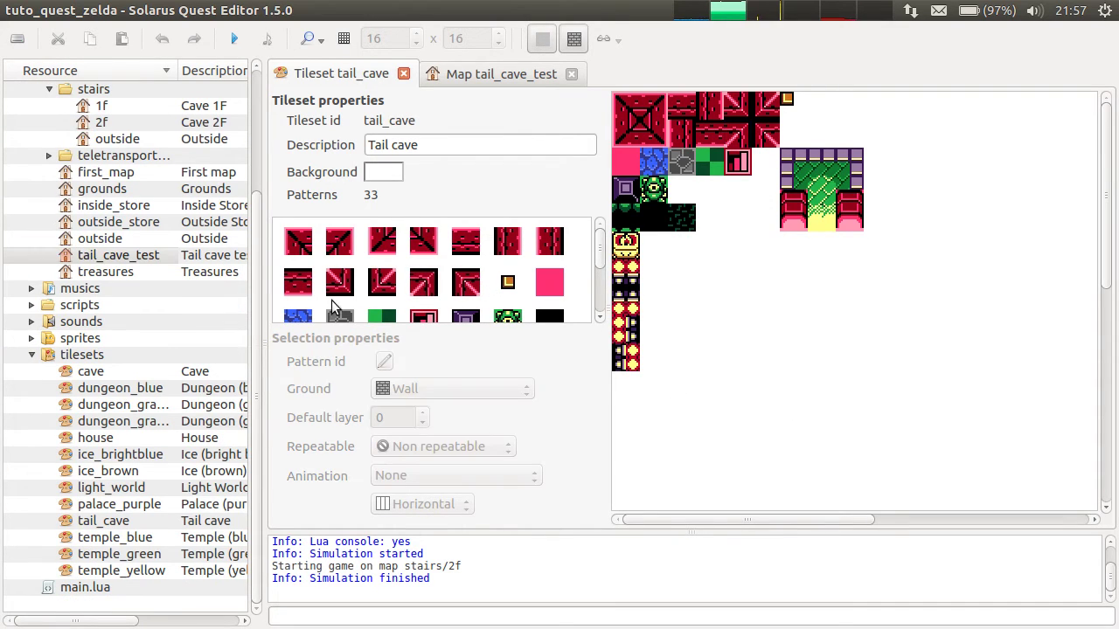
{"action": "double_click", "coordinate": [114, 393]}
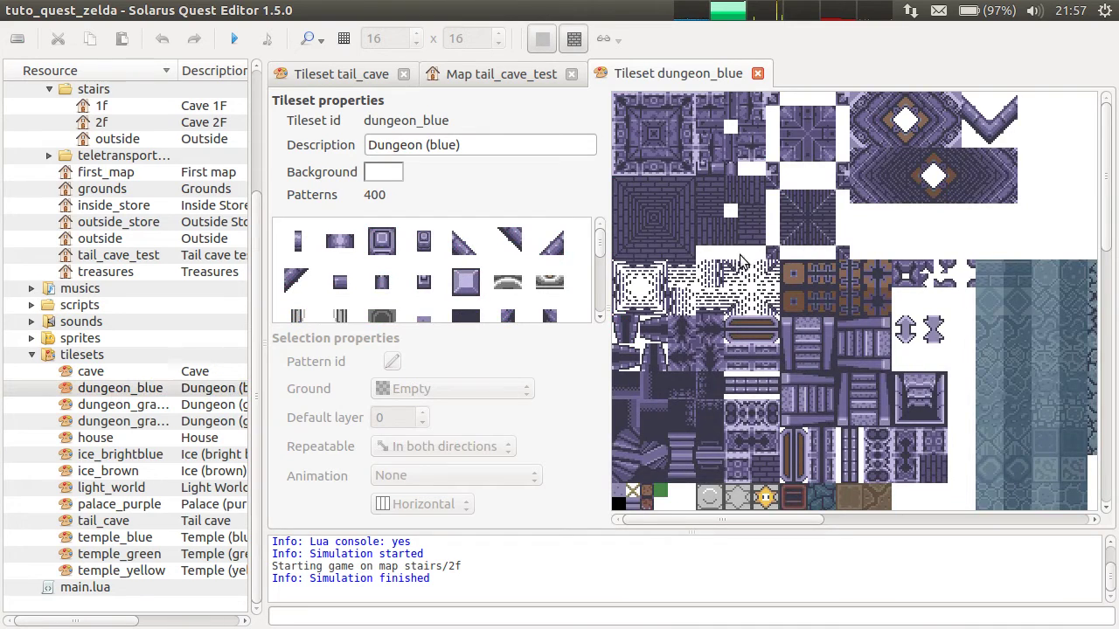
{"action": "left_click", "coordinate": [112, 408]}
{"action": "double_click", "coordinate": [112, 408]}
{"action": "double_click", "coordinate": [94, 378]}
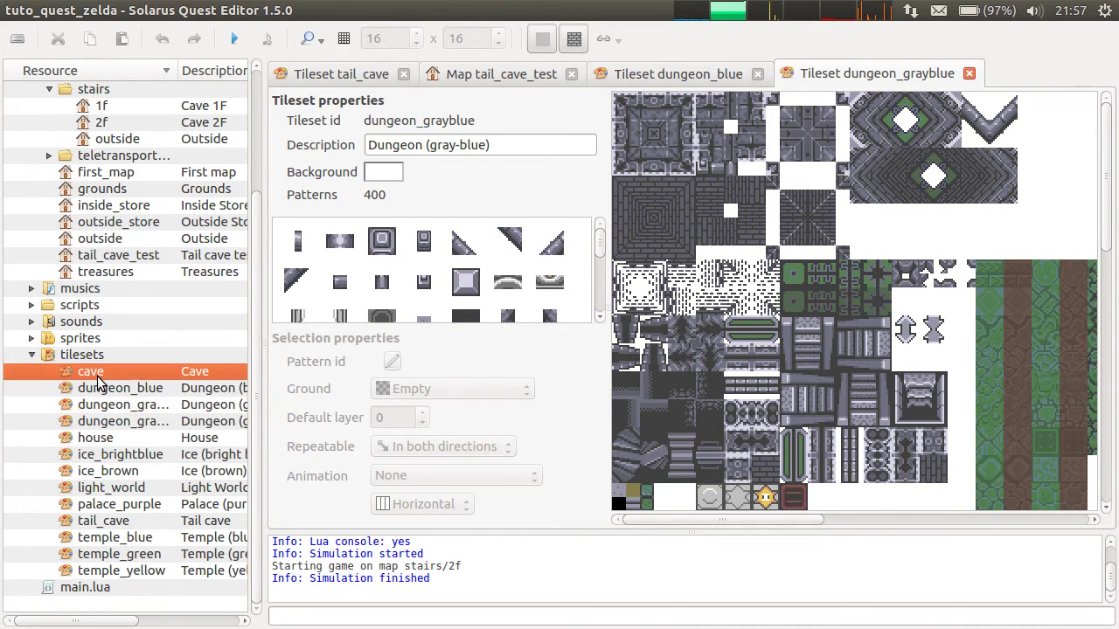
{"action": "left_click", "coordinate": [105, 454]}
{"action": "double_click", "coordinate": [92, 437]}
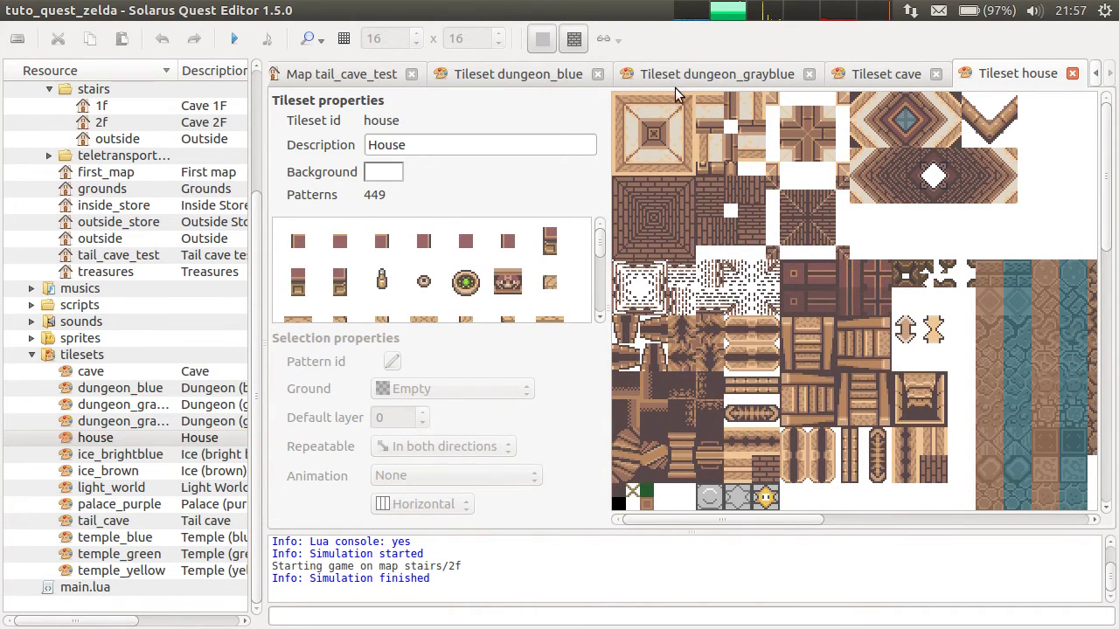
Compare the pattern id of the upper-left wall corner across the house, cave and dungeon_grayblue tilesets.
{"action": "left_click", "coordinate": [628, 120]}
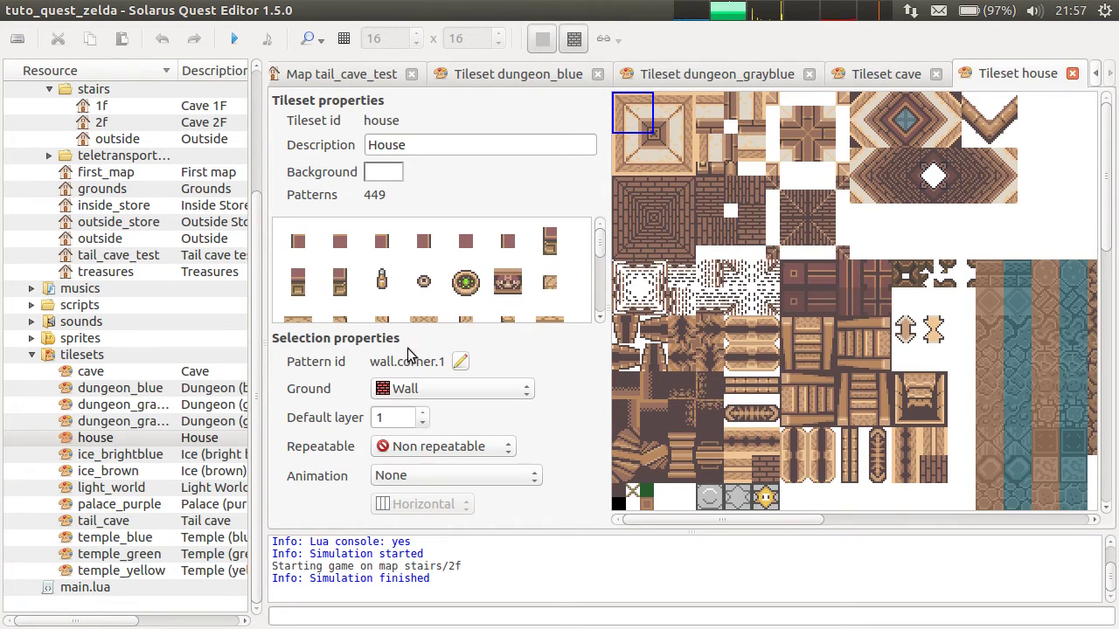
{"action": "left_click", "coordinate": [885, 73]}
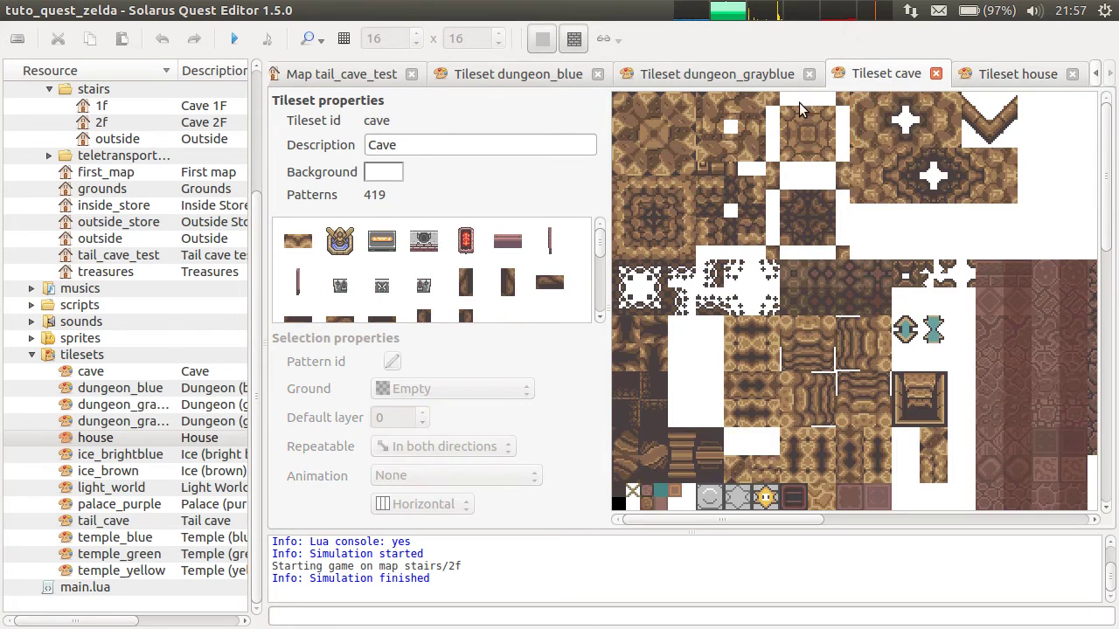
{"action": "left_click", "coordinate": [631, 116]}
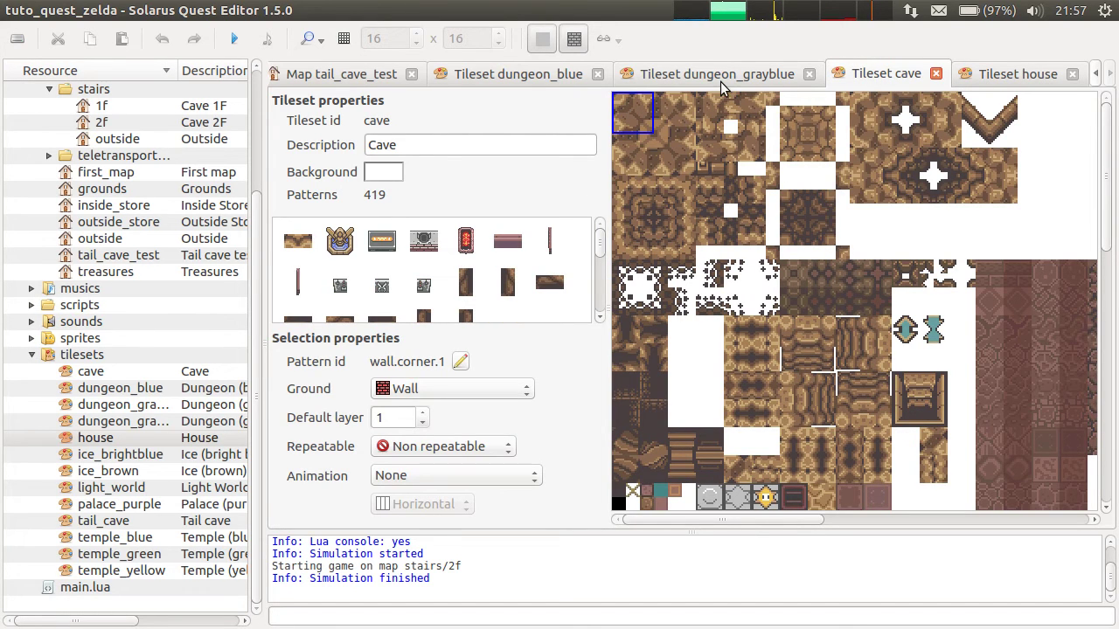
{"action": "left_click", "coordinate": [723, 79]}
{"action": "left_click", "coordinate": [634, 107]}
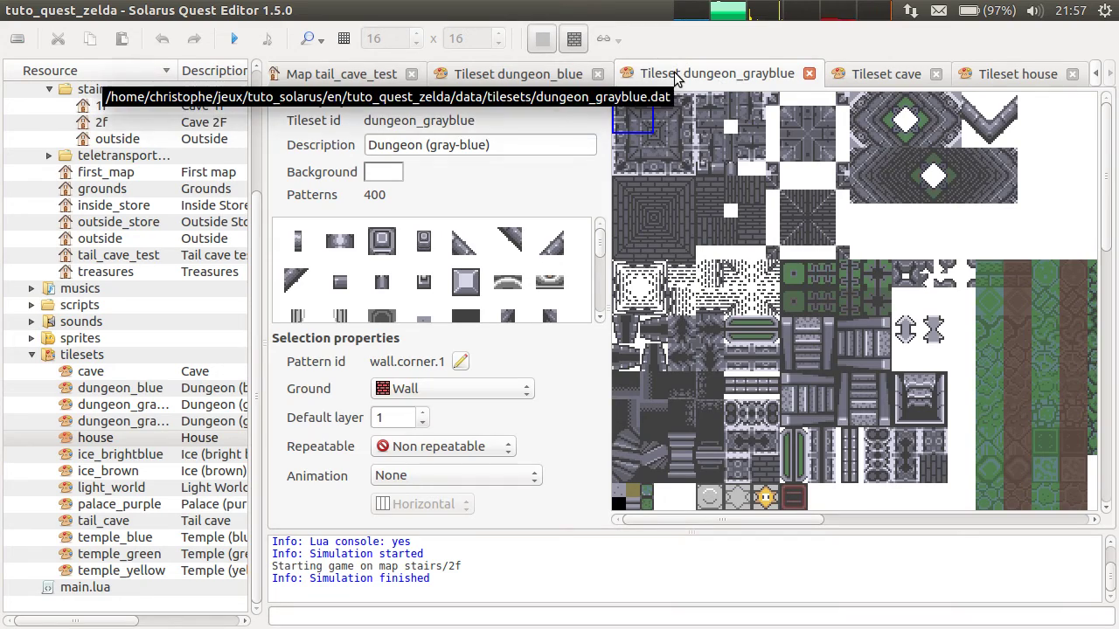
{"action": "scroll", "coordinate": [675, 72], "scroll_direction": "up", "scroll_amount": 1}
{"action": "scroll", "coordinate": [675, 75], "scroll_direction": "down", "scroll_amount": 1}
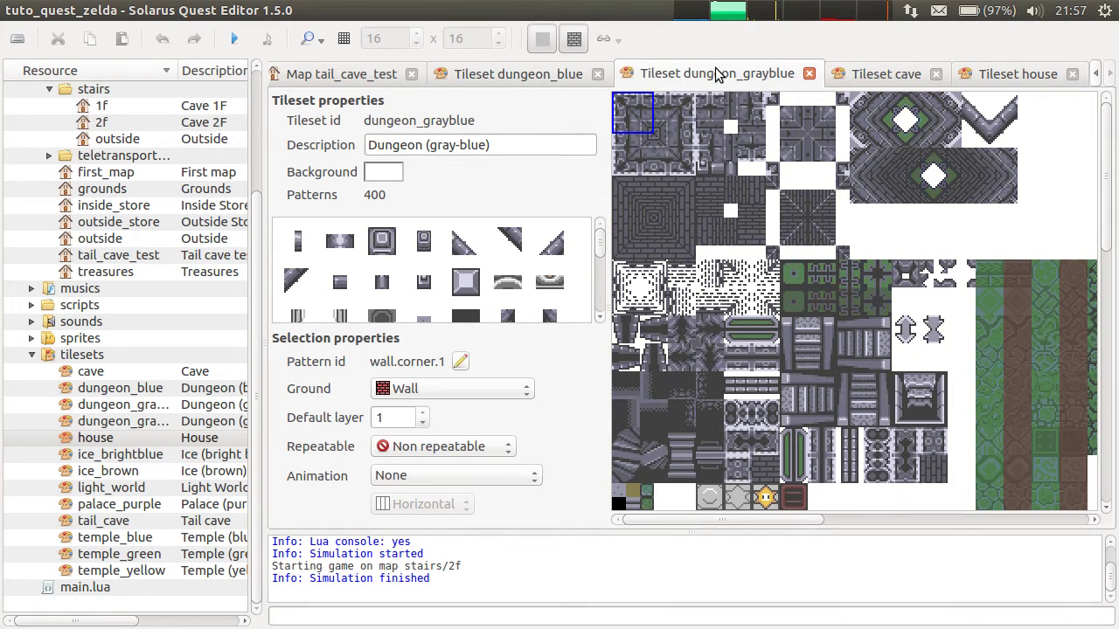
Close the four comparison tilesets and the tail_cave_test map, keeping only the tail_cave tileset open.
{"action": "scroll", "coordinate": [720, 75], "scroll_direction": "down", "scroll_amount": 1}
{"action": "scroll", "coordinate": [831, 78], "scroll_direction": "down", "scroll_amount": 1}
{"action": "key", "text": "ctrl+w"}
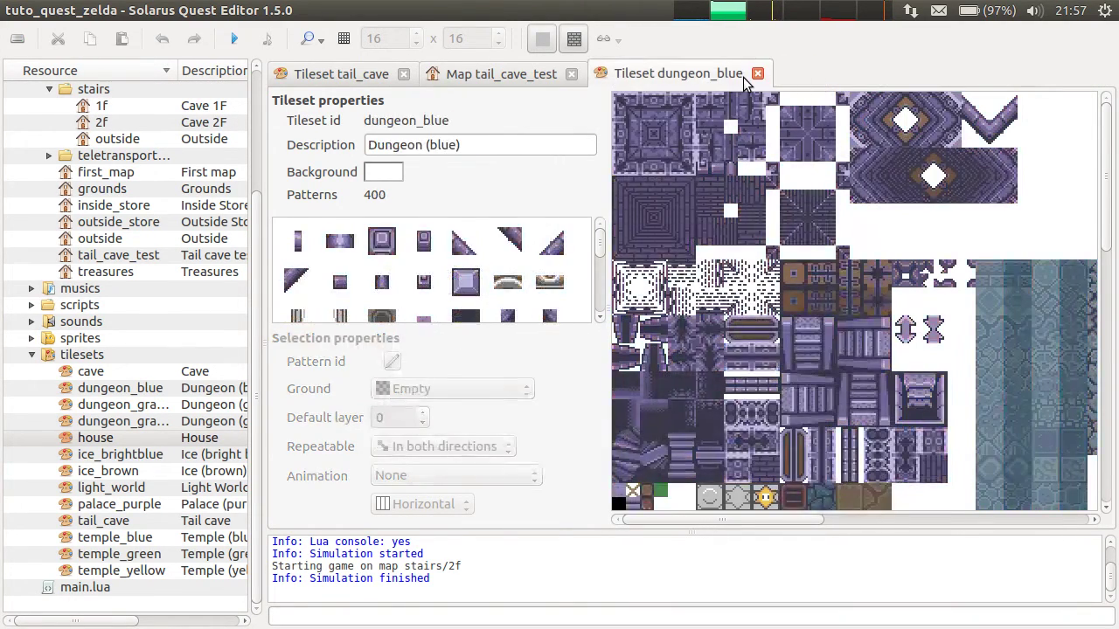
{"action": "key", "text": "ctrl+w"}
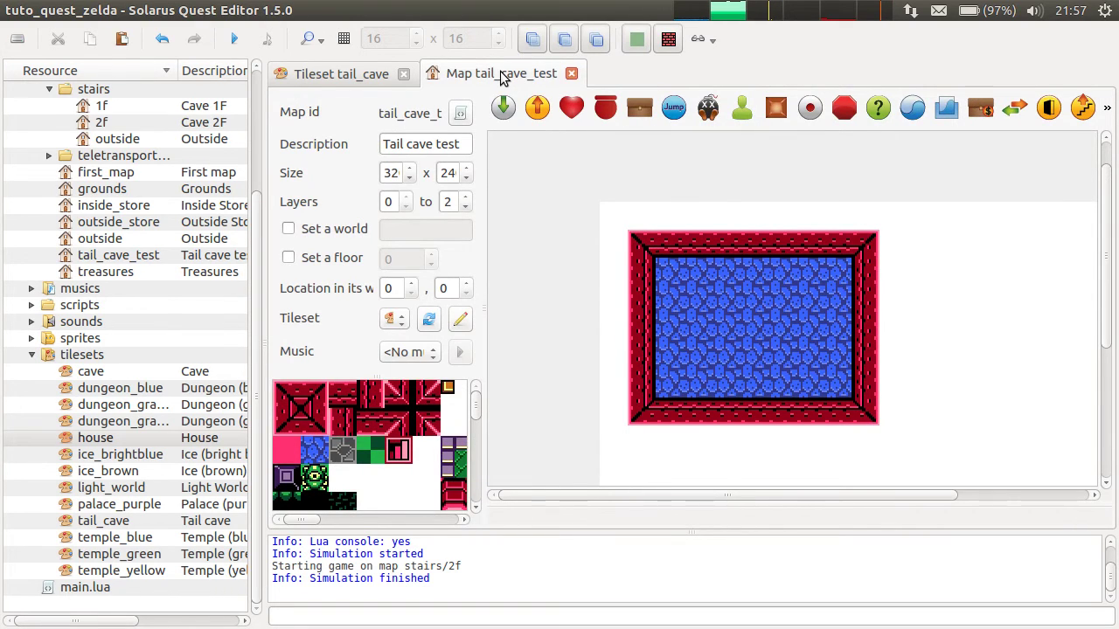
{"action": "key", "text": "ctrl+w"}
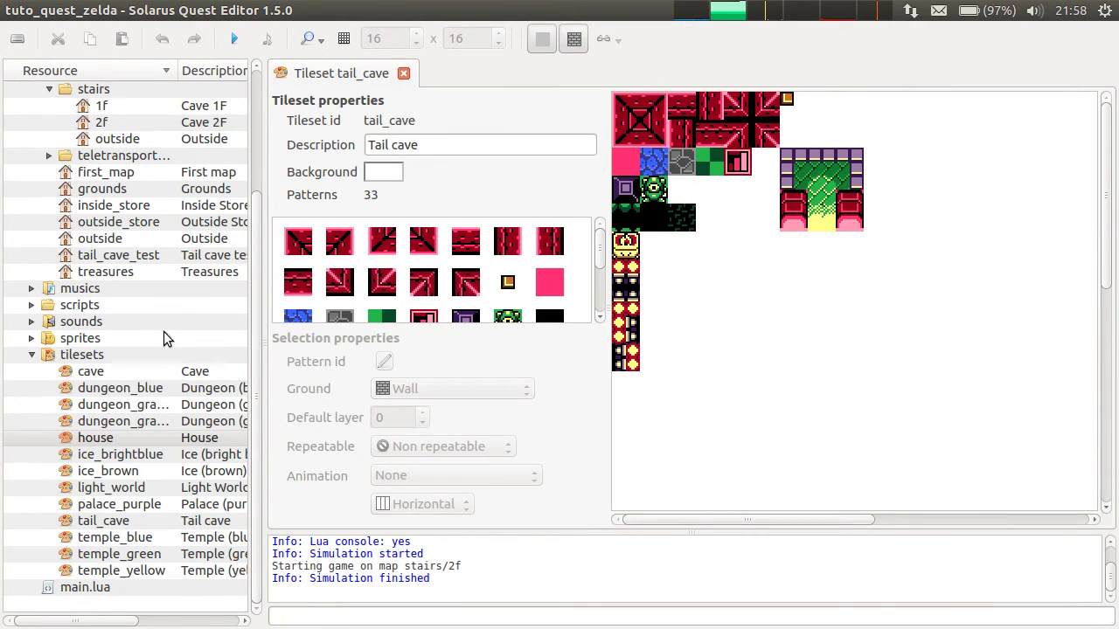
Open the stairs/2f map and change its tileset to Ice (bright blue).
{"action": "scroll", "coordinate": [140, 350], "scroll_direction": "up", "scroll_amount": 3}
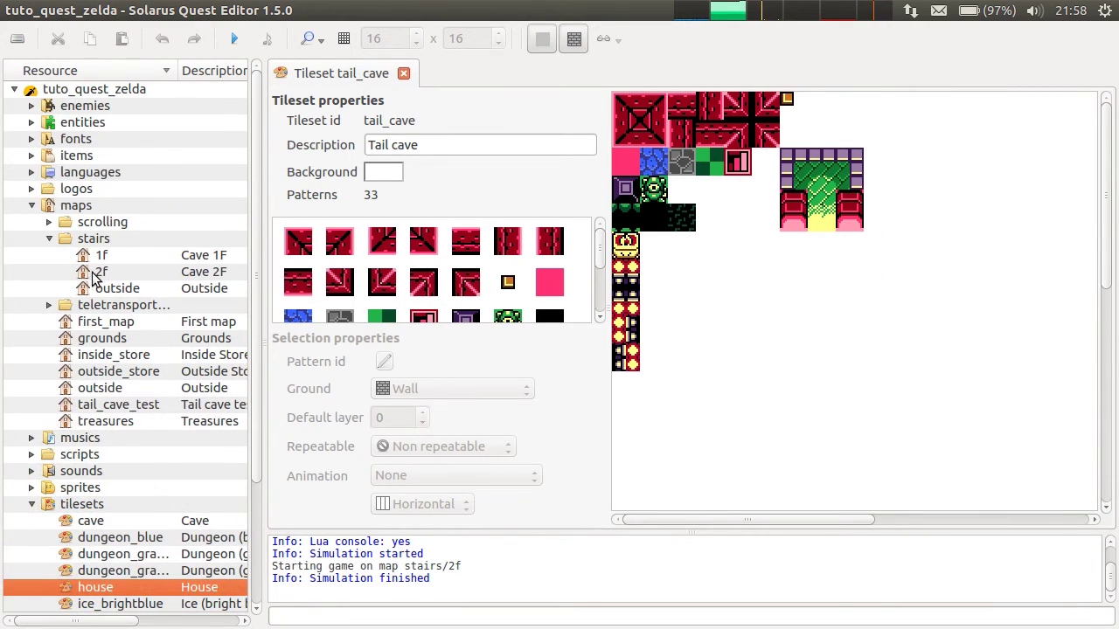
{"action": "double_click", "coordinate": [100, 272]}
{"action": "scroll", "coordinate": [788, 374], "scroll_direction": "down", "scroll_amount": 1, "text": "ctrl"}
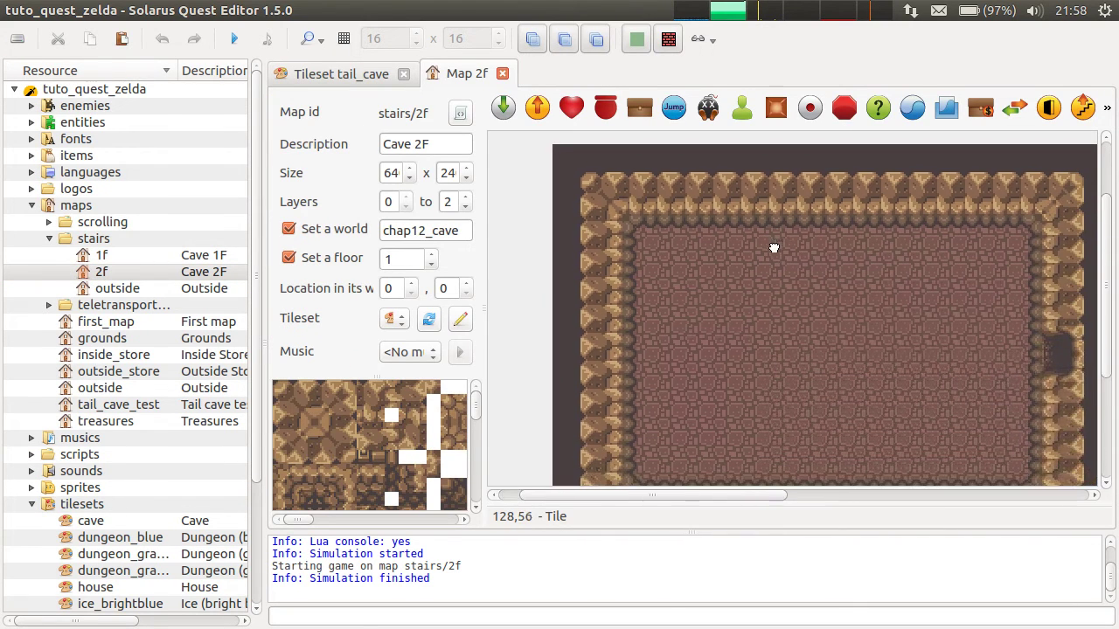
{"action": "left_click", "coordinate": [395, 319]}
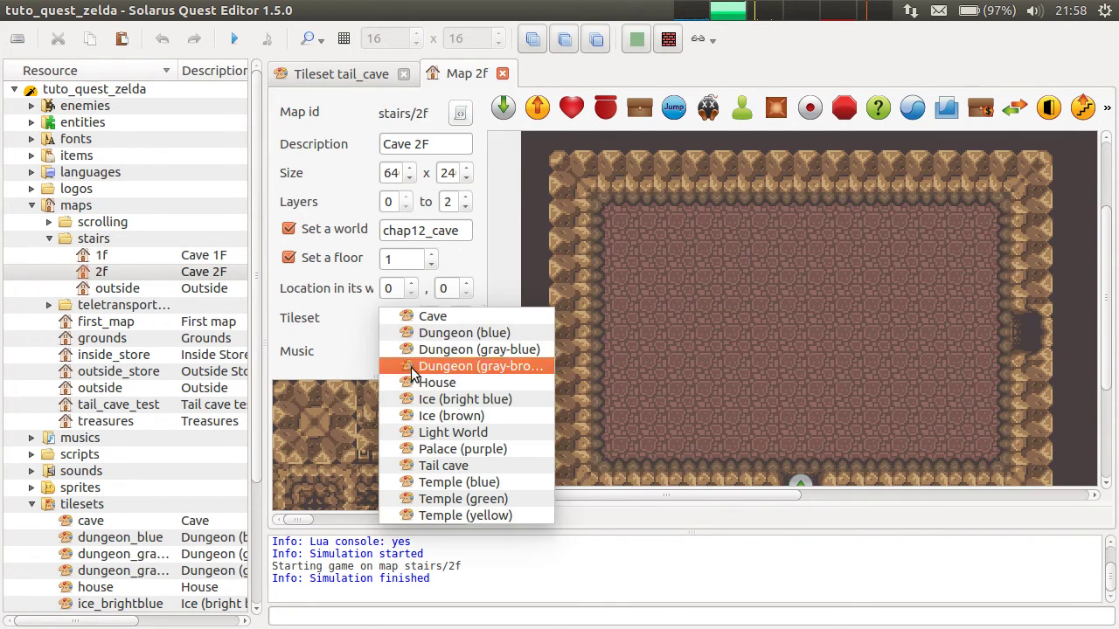
{"action": "left_click", "coordinate": [493, 399]}
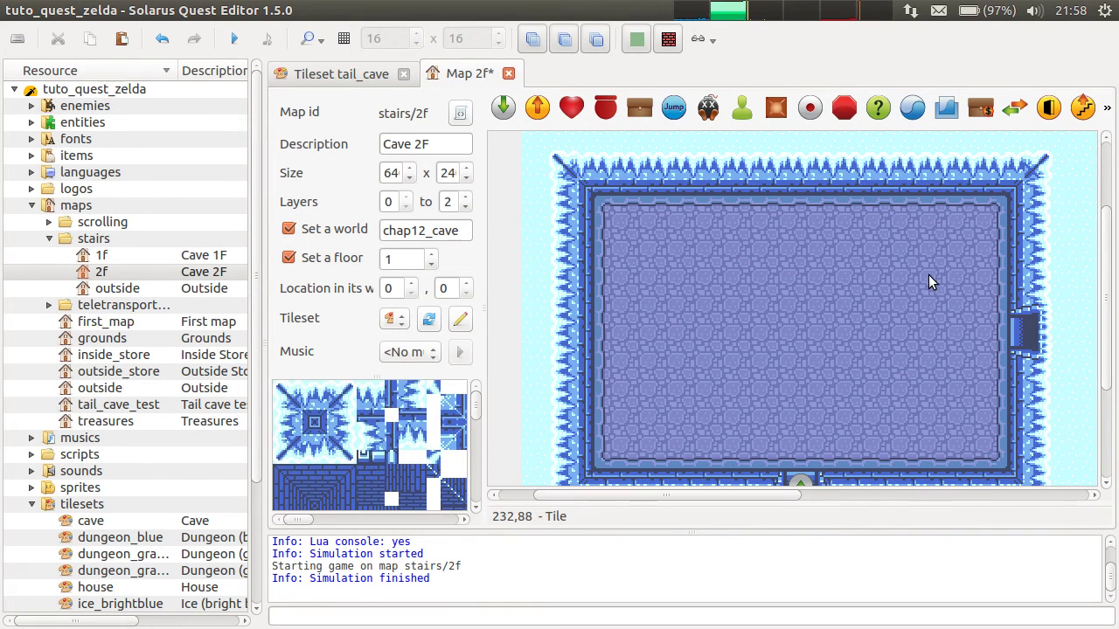
Inspect the upper-left corner and left wall tiles of the stairs/2f room, and save the map.
{"action": "left_click", "coordinate": [581, 182]}
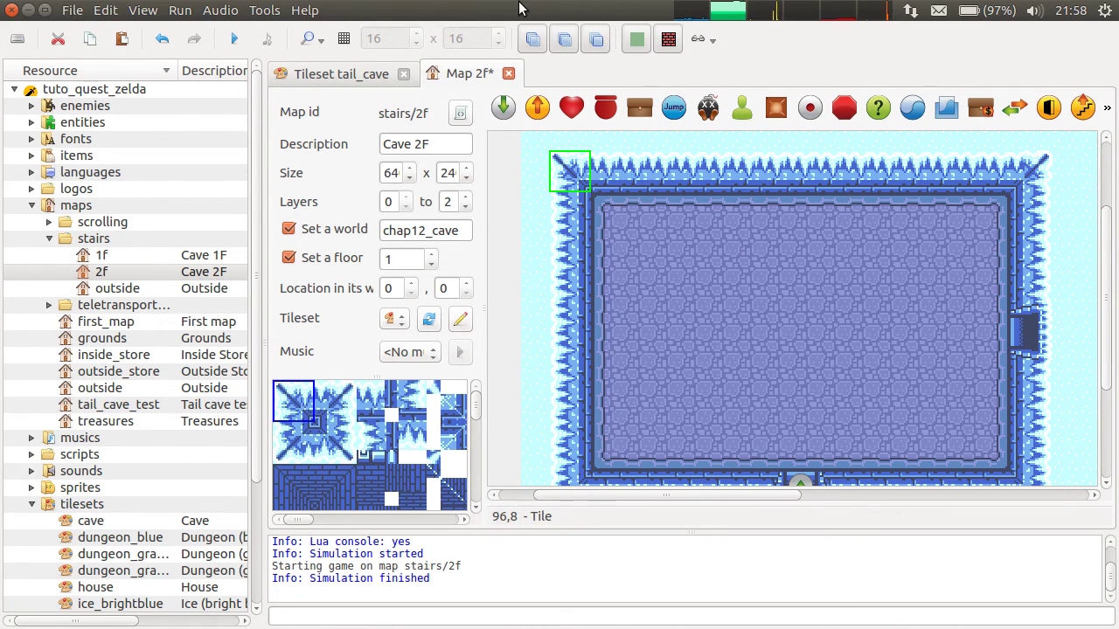
{"action": "left_click", "coordinate": [500, 225]}
{"action": "key", "text": "ctrl+z"}
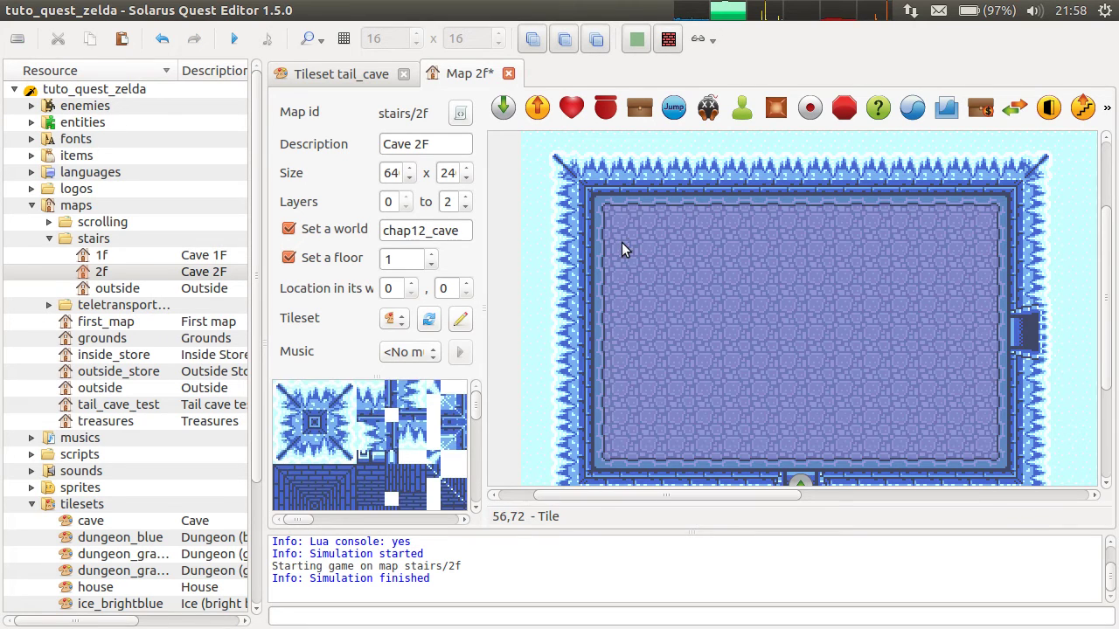
{"action": "key", "text": "ctrl+shift+z"}
{"action": "left_click", "coordinate": [582, 231]}
{"action": "key", "text": "ctrl+s"}
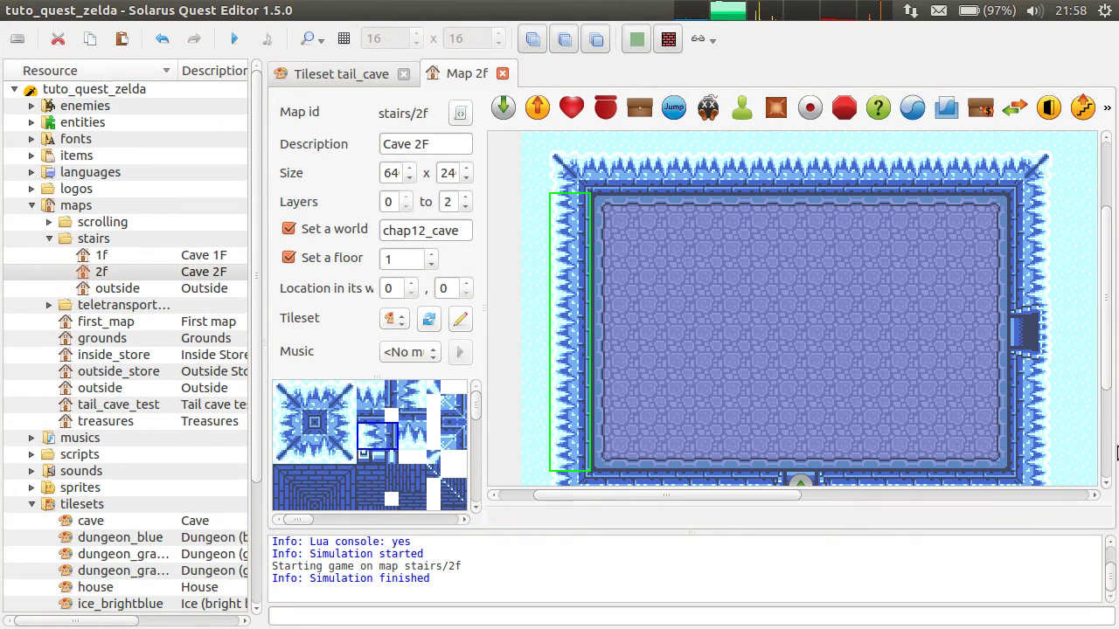
Open the stairs/1f map and select the room's left wall together with its two corner tiles for copying.
{"action": "scroll", "coordinate": [893, 358], "scroll_direction": "down", "scroll_amount": 1}
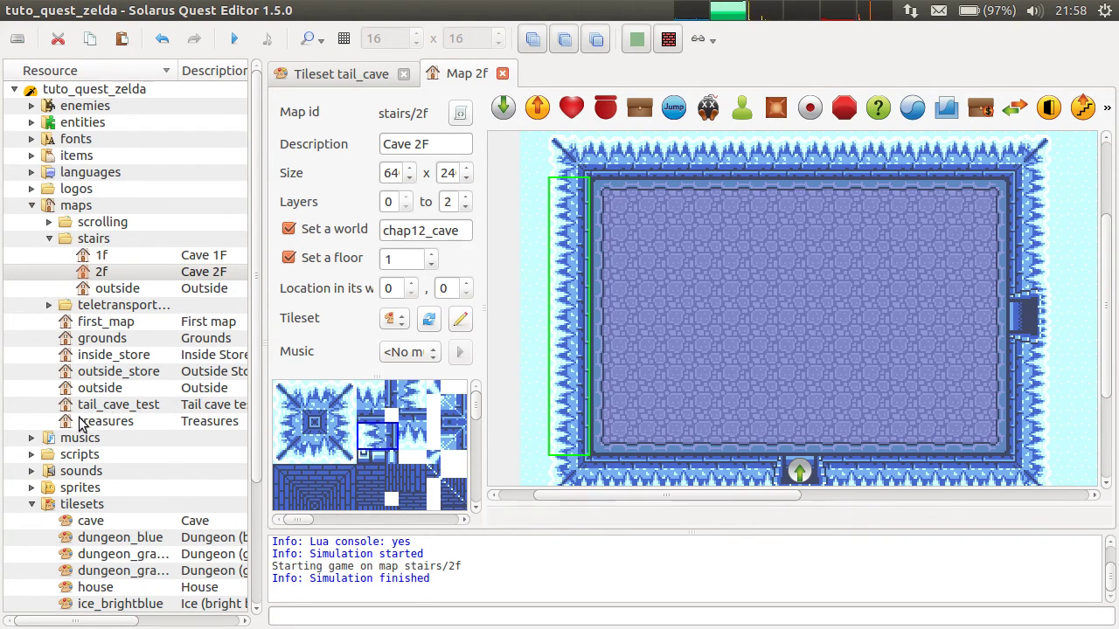
{"action": "left_click", "coordinate": [98, 258]}
{"action": "double_click", "coordinate": [98, 258]}
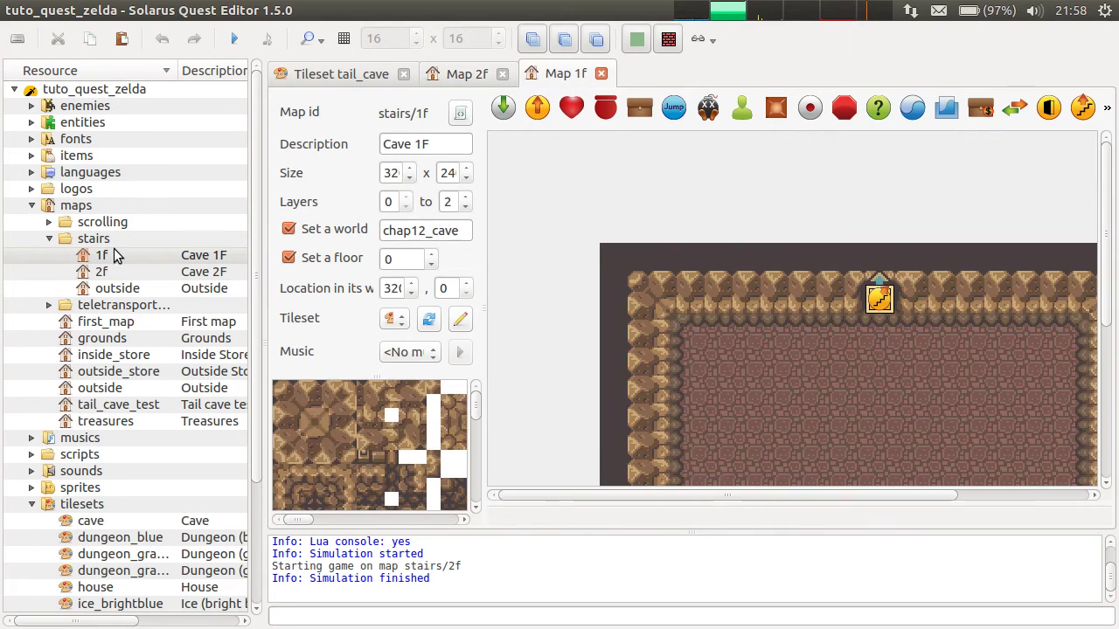
{"action": "scroll", "coordinate": [662, 296], "scroll_direction": "down", "scroll_amount": 1, "text": "ctrl"}
{"action": "left_click", "coordinate": [564, 278]}
{"action": "left_click", "coordinate": [564, 216], "text": "ctrl"}
{"action": "left_click", "coordinate": [564, 356], "text": "ctrl"}
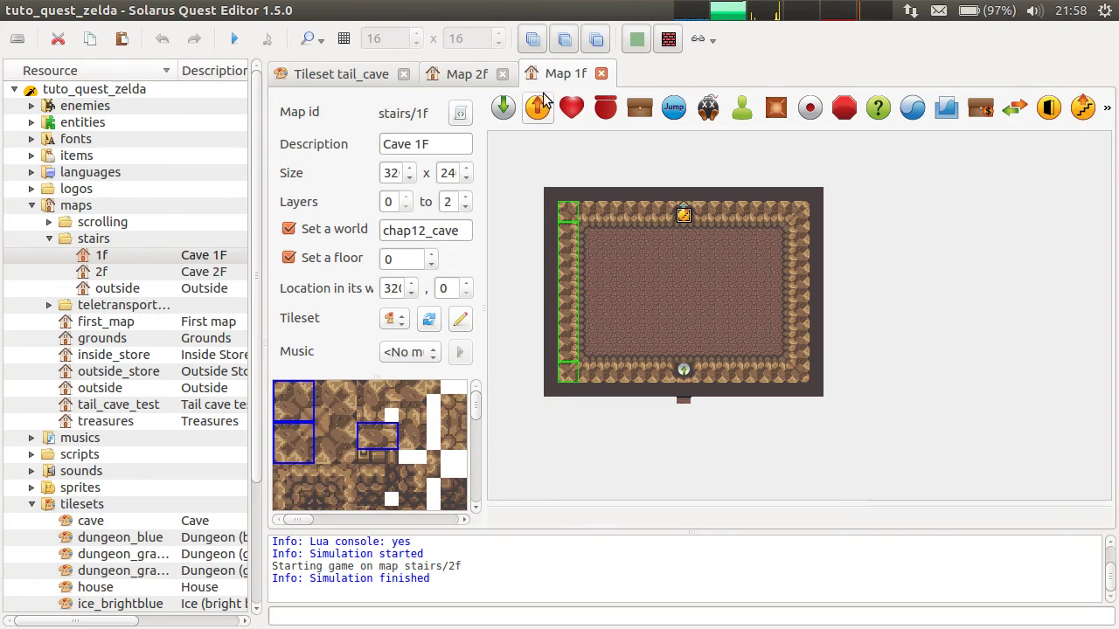
Paste the copied left wall and corner tiles into the first room of stairs/2f, and undo the paste.
{"action": "left_click", "coordinate": [479, 73]}
{"action": "key", "text": "ctrl+v"}
{"action": "left_click", "coordinate": [665, 330]}
{"action": "scroll", "coordinate": [702, 314], "scroll_direction": "down", "scroll_amount": 1, "text": "ctrl"}
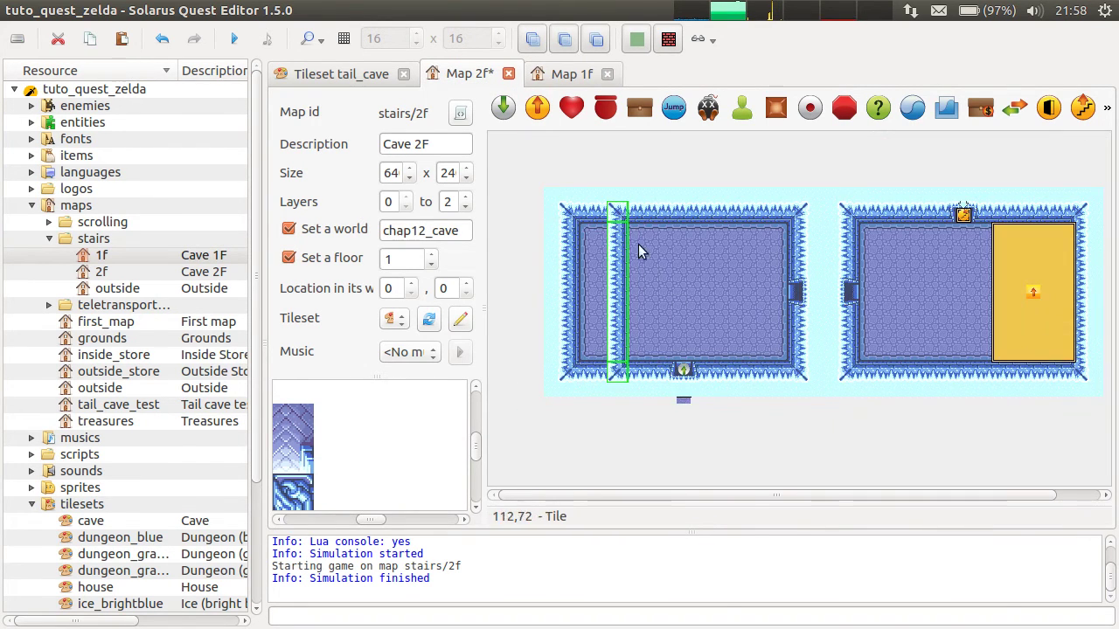
{"action": "middle_click_drag", "start_coordinate": [367, 447], "coordinate": [409, 524]}
{"action": "middle_click_drag", "start_coordinate": [333, 414], "coordinate": [376, 468]}
{"action": "left_click", "coordinate": [687, 400]}
{"action": "key", "text": "ctrl+z"}
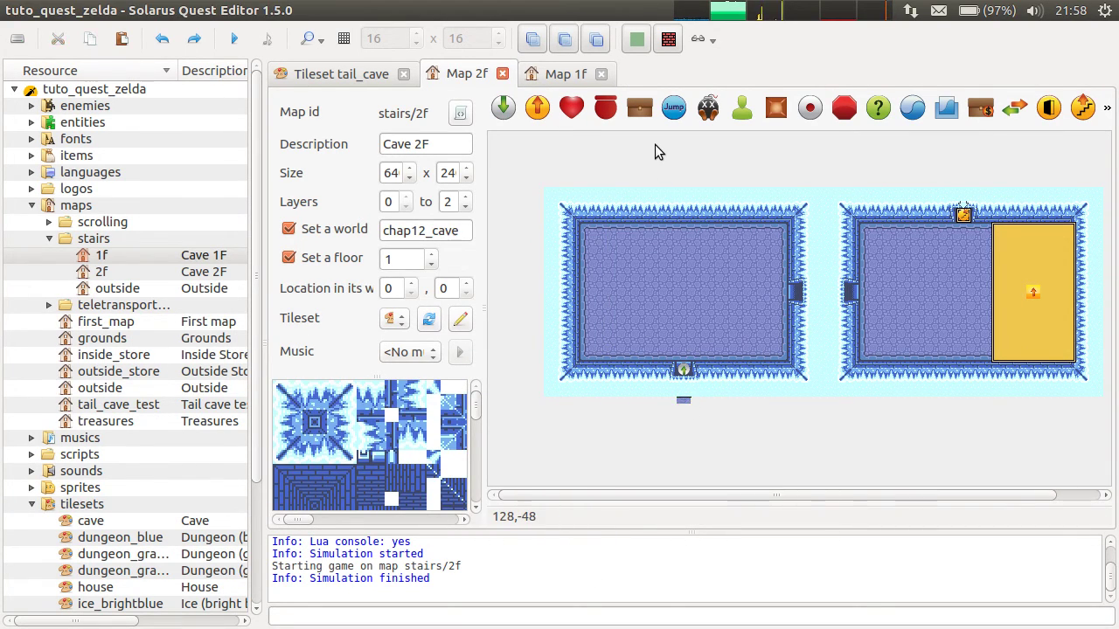
Return to the tail_cave tileset and examine the options available for the upper-right wall corner pattern.
{"action": "left_click", "coordinate": [366, 77]}
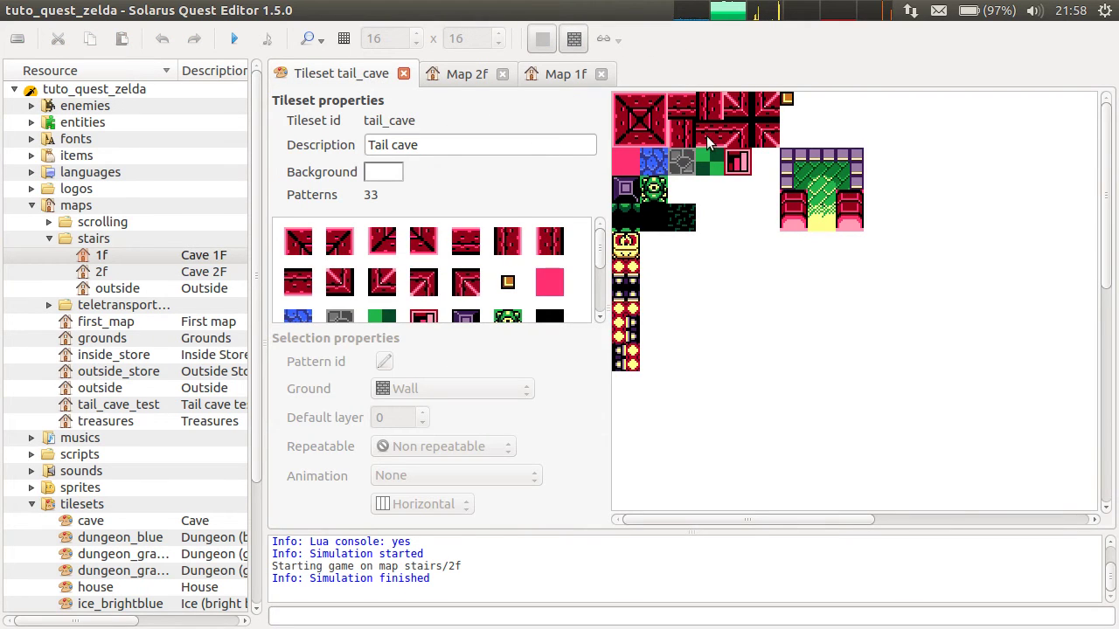
{"action": "left_click", "coordinate": [644, 111]}
{"action": "right_click", "coordinate": [645, 112]}
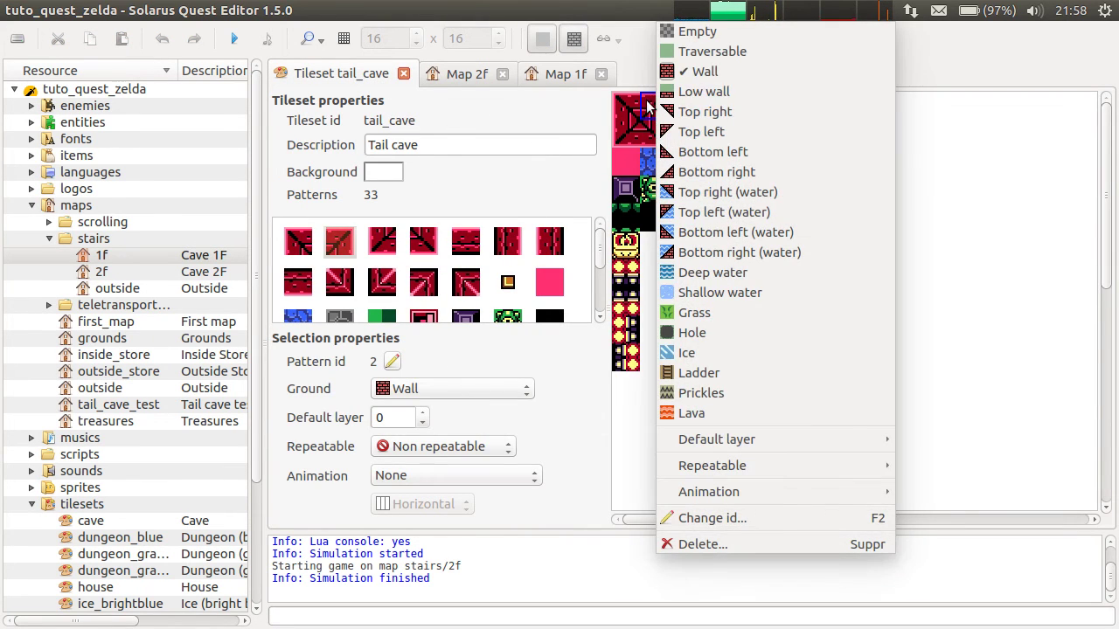
{"action": "left_click", "coordinate": [954, 490]}
{"action": "left_click", "coordinate": [881, 385]}
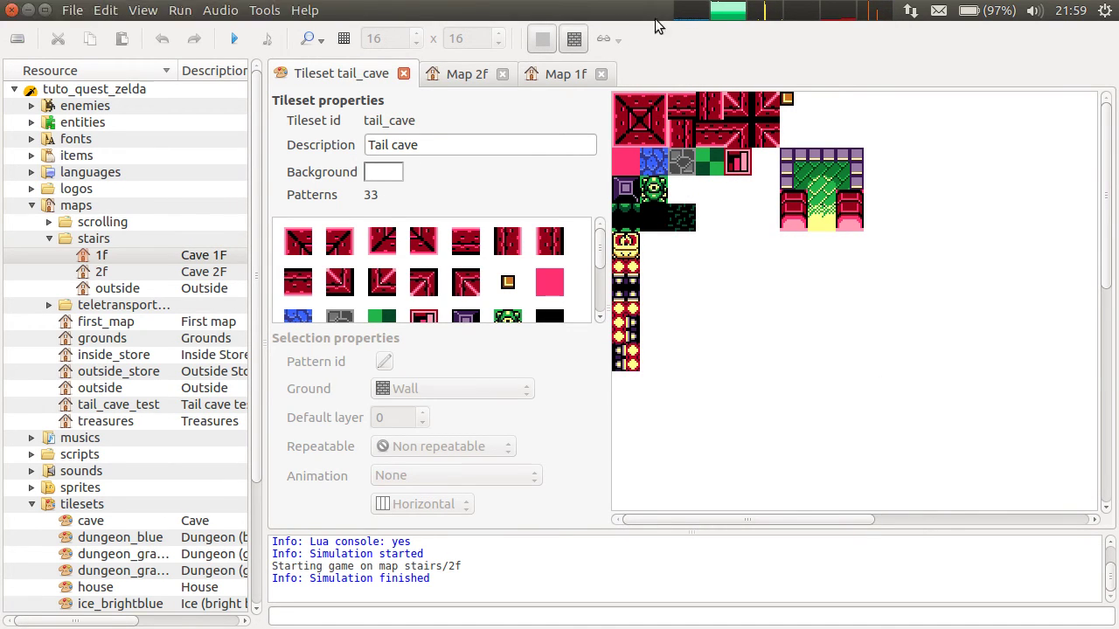
Close the stairs/1f and stairs/2f maps and check the lower-right wall corner pattern's id in the tail_cave tileset.
{"action": "left_click", "coordinate": [470, 76]}
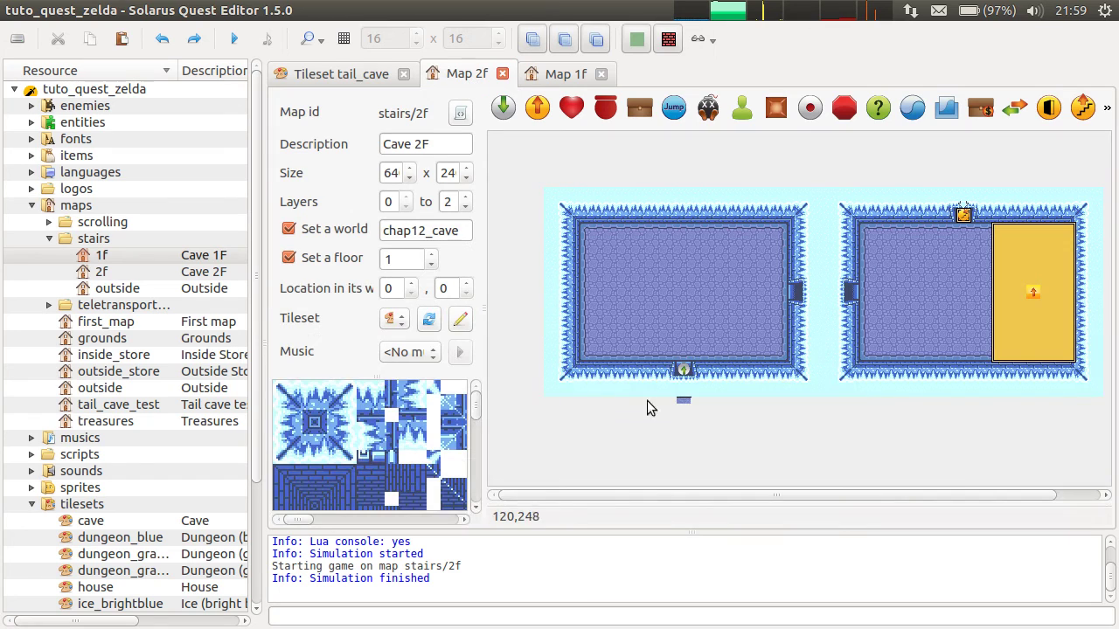
{"action": "left_click", "coordinate": [565, 74]}
{"action": "middle_click", "coordinate": [568, 75]}
{"action": "middle_click", "coordinate": [487, 76]}
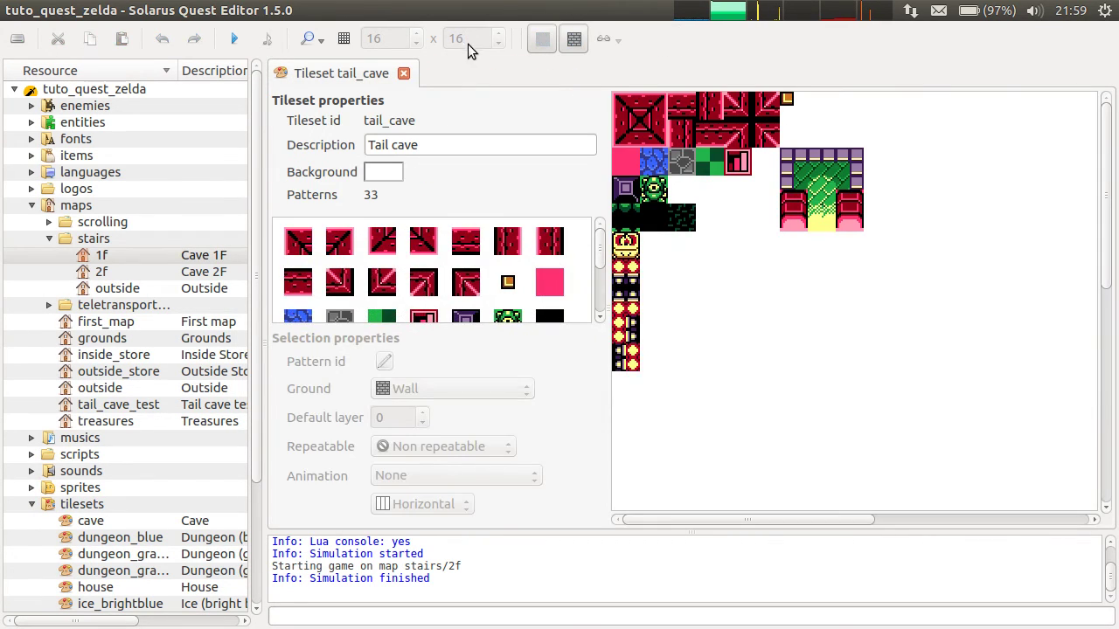
{"action": "left_click", "coordinate": [647, 129]}
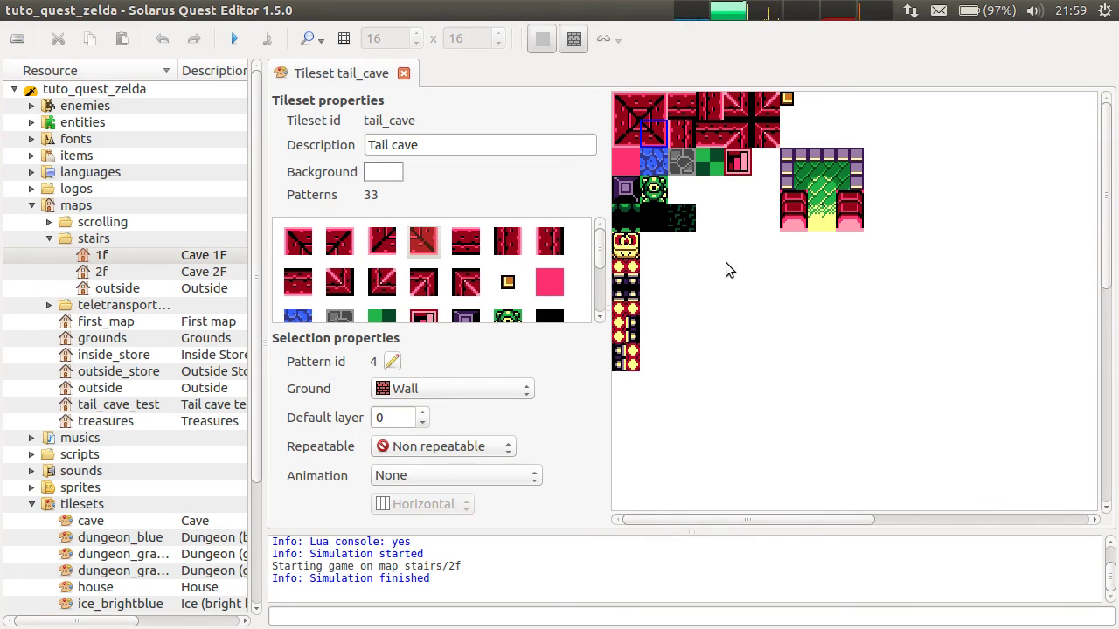
{"action": "left_click", "coordinate": [750, 256]}
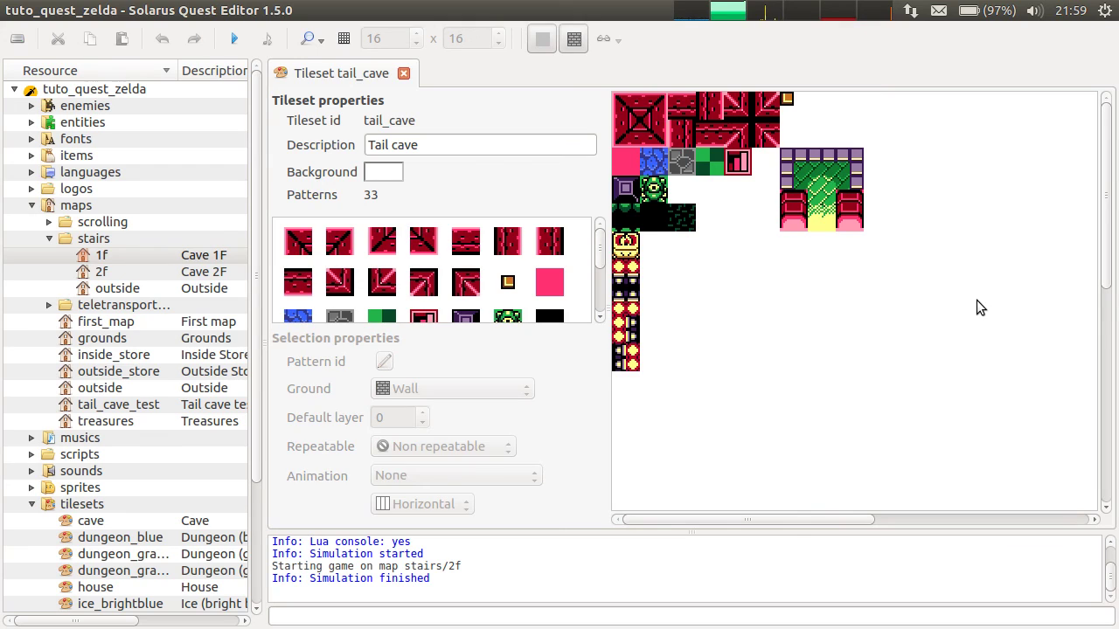